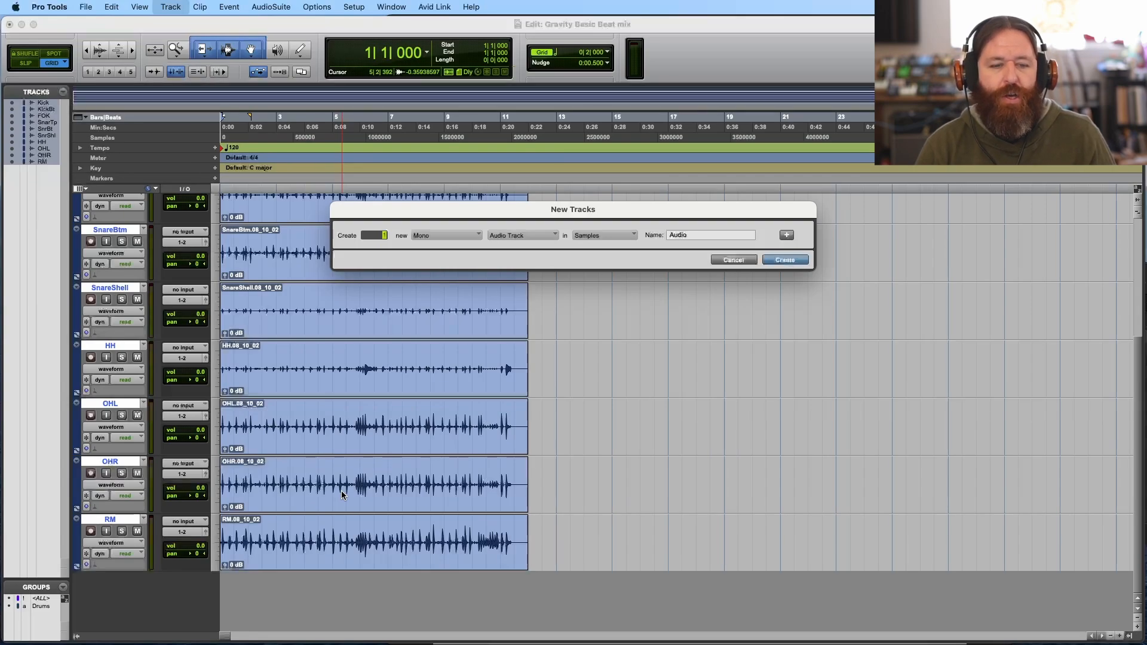
Step: Create one stereo Aux Input track below the RM track and name it Drums
{"action": "key", "text": "super+Down"}
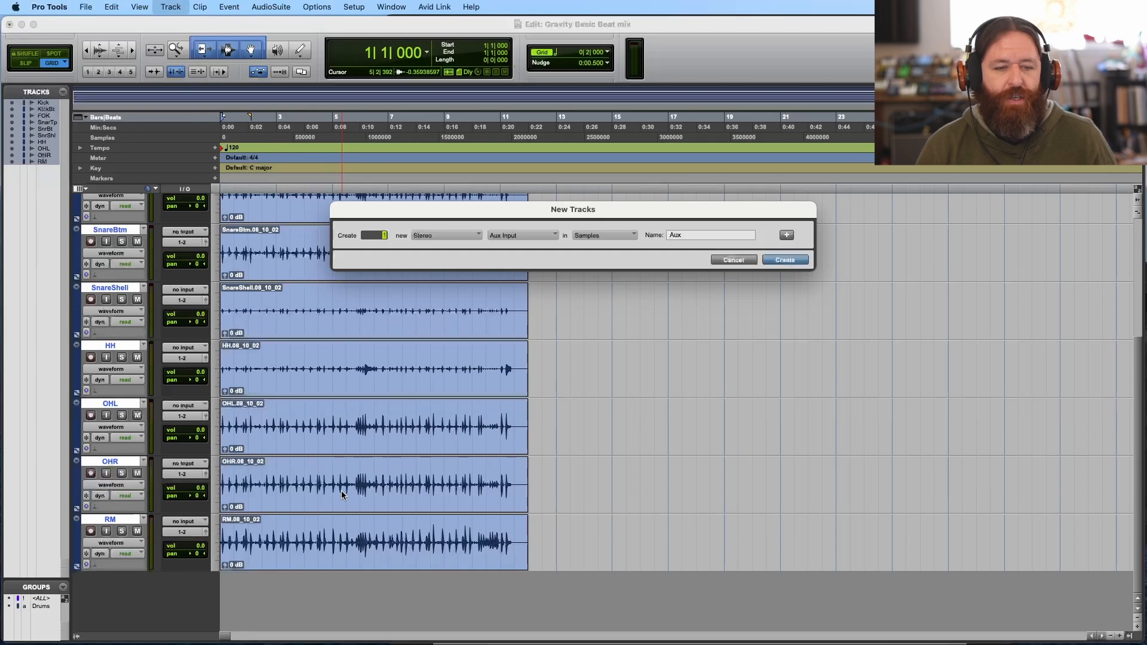
{"action": "key", "text": "Return"}
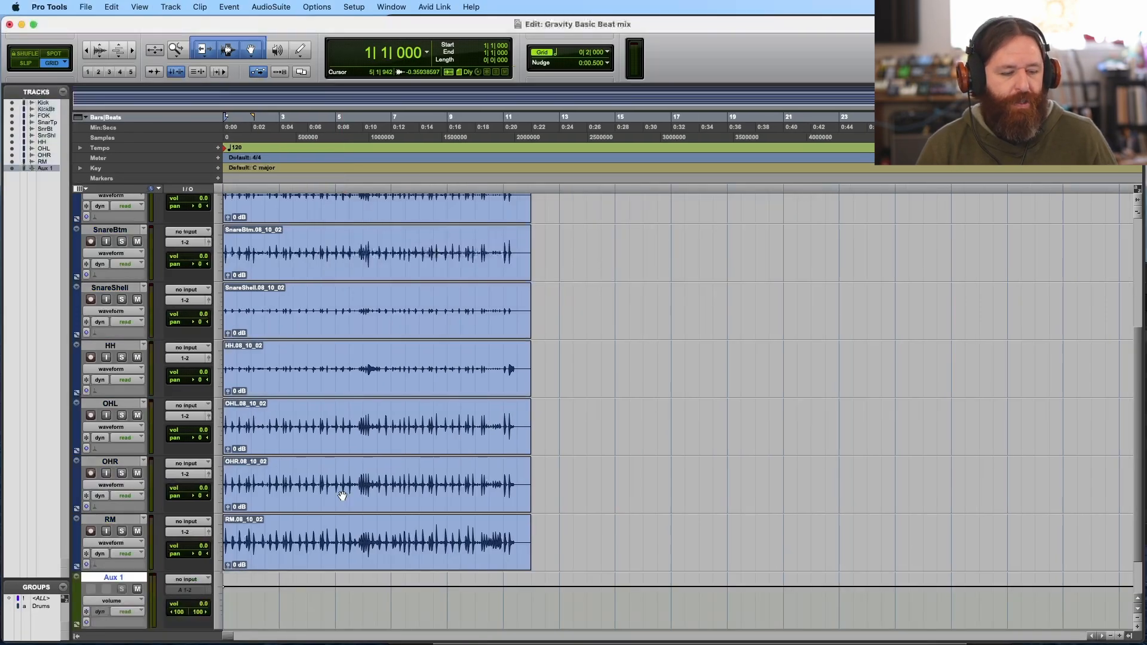
{"action": "scroll", "coordinate": [183, 580], "scroll_direction": "down", "scroll_amount": 2}
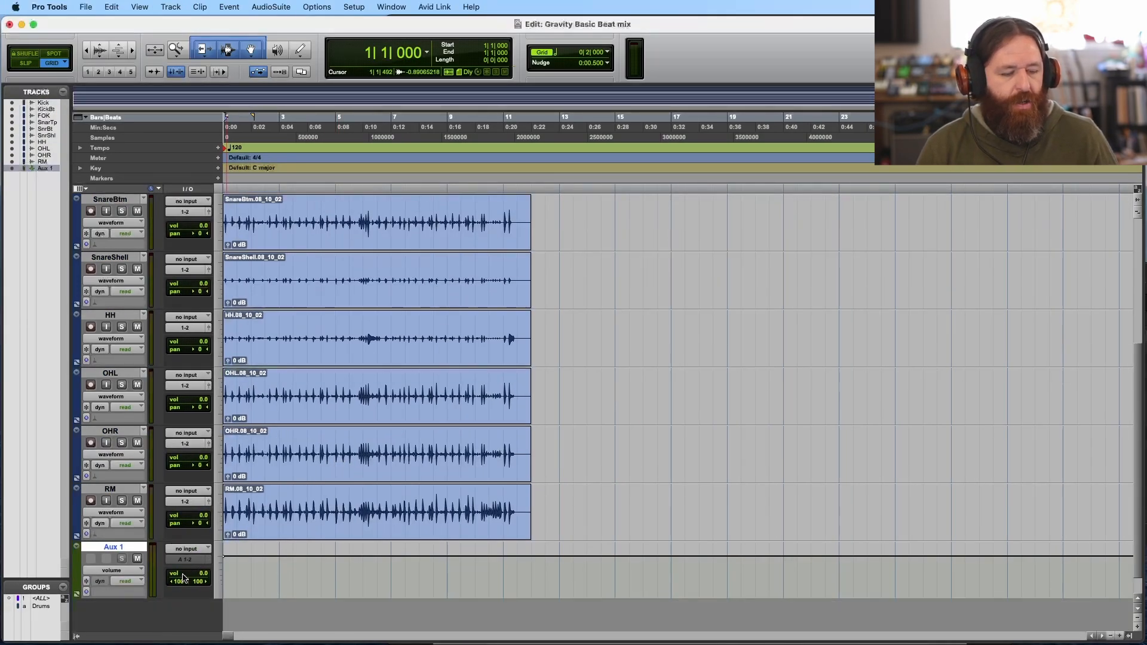
{"action": "double_click", "coordinate": [106, 547]}
{"action": "type", "text": "Drums"}
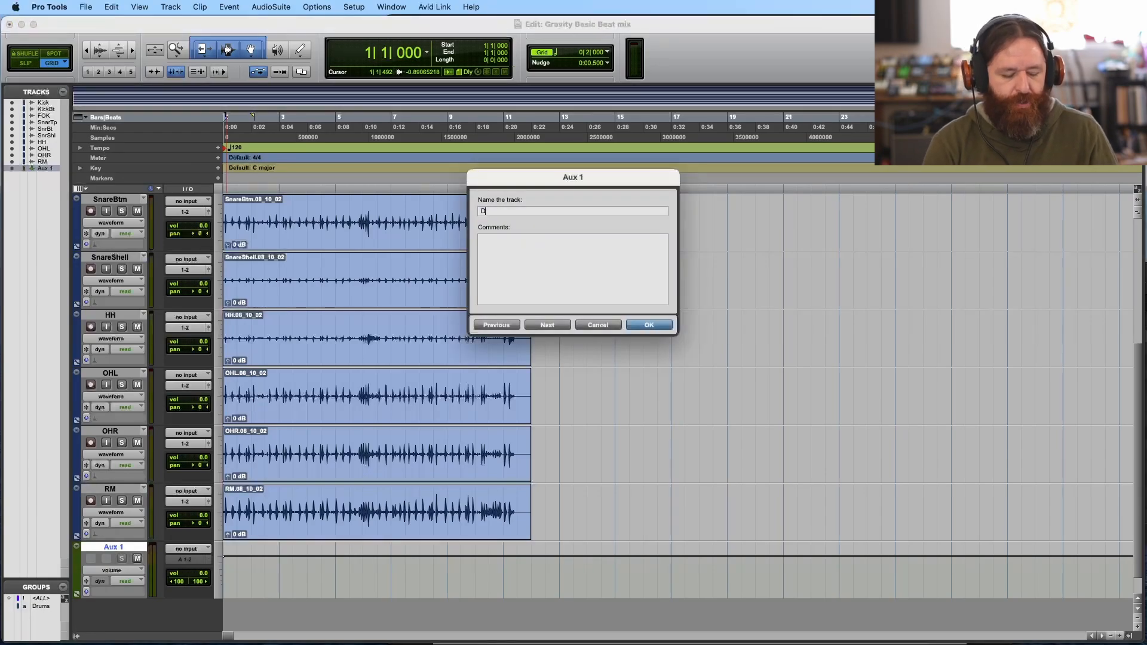
{"action": "key", "text": "Return"}
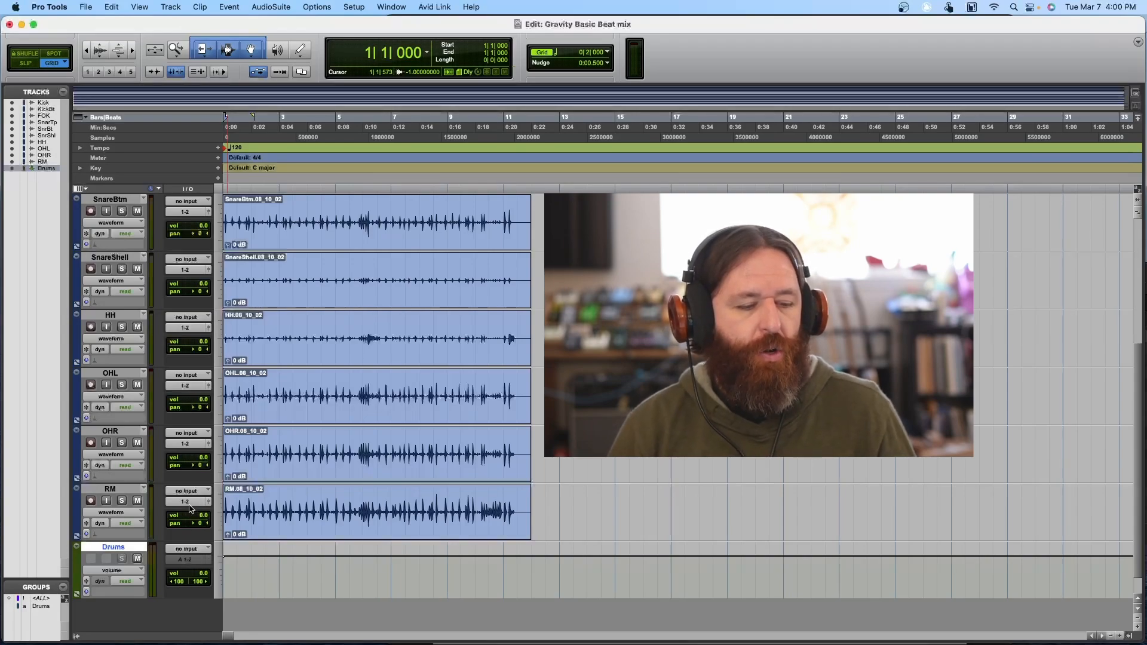
Step: Route the outputs of all tracks at once to Bus 1-2 (Stereo)
{"action": "scroll", "coordinate": [190, 509], "scroll_direction": "up", "scroll_amount": 5}
{"action": "scroll", "coordinate": [251, 508], "scroll_direction": "down", "scroll_amount": 6}
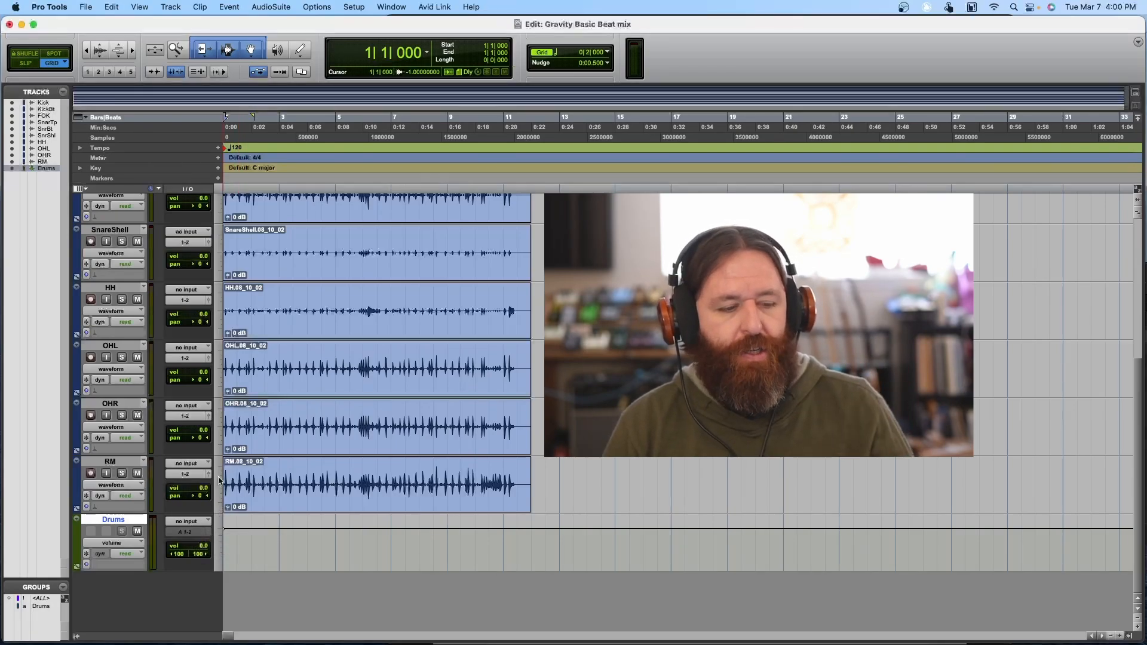
{"action": "scroll", "coordinate": [210, 451], "scroll_direction": "up", "scroll_amount": 3}
{"action": "left_click", "coordinate": [193, 444]}
{"action": "mouse_move", "coordinate": [195, 455]}
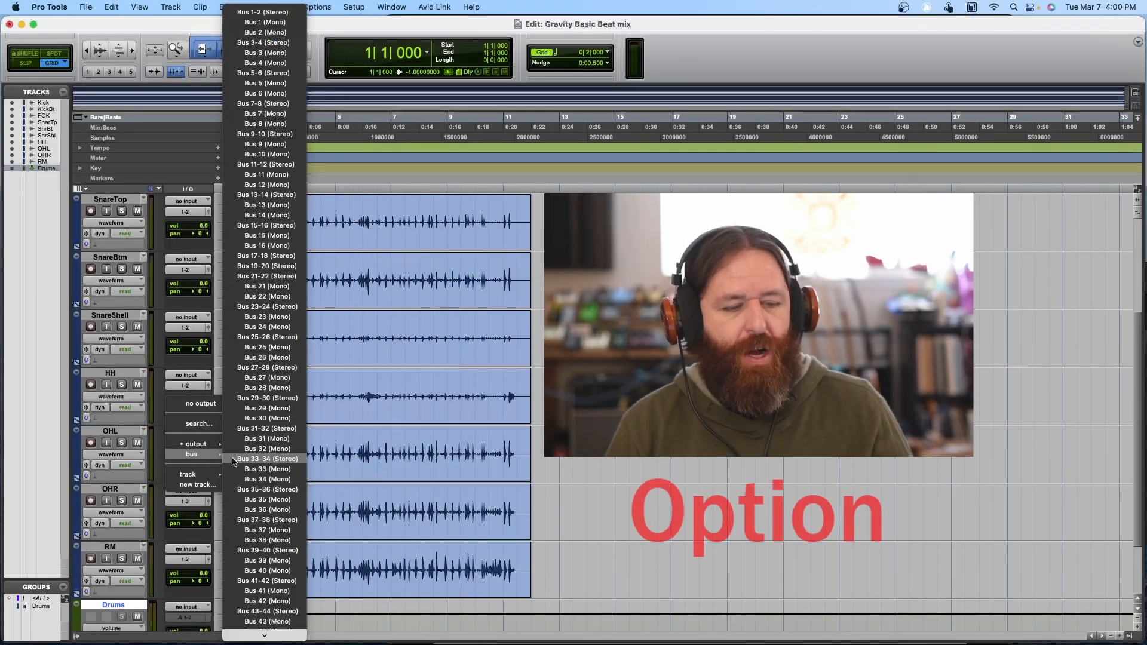
{"action": "left_click", "coordinate": [281, 13], "text": "alt"}
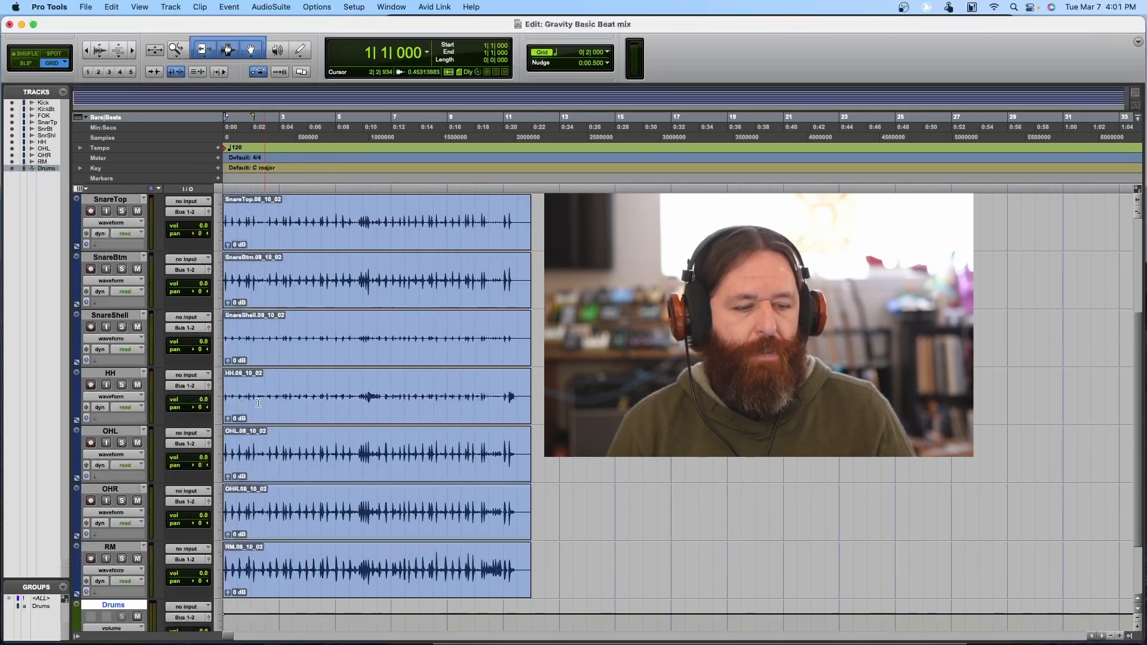
Step: Set the Drums aux track's output back to 1-2 (Stereo) and its input to Bus 1-2 (Stereo)
{"action": "scroll", "coordinate": [259, 404], "scroll_direction": "down", "scroll_amount": 3}
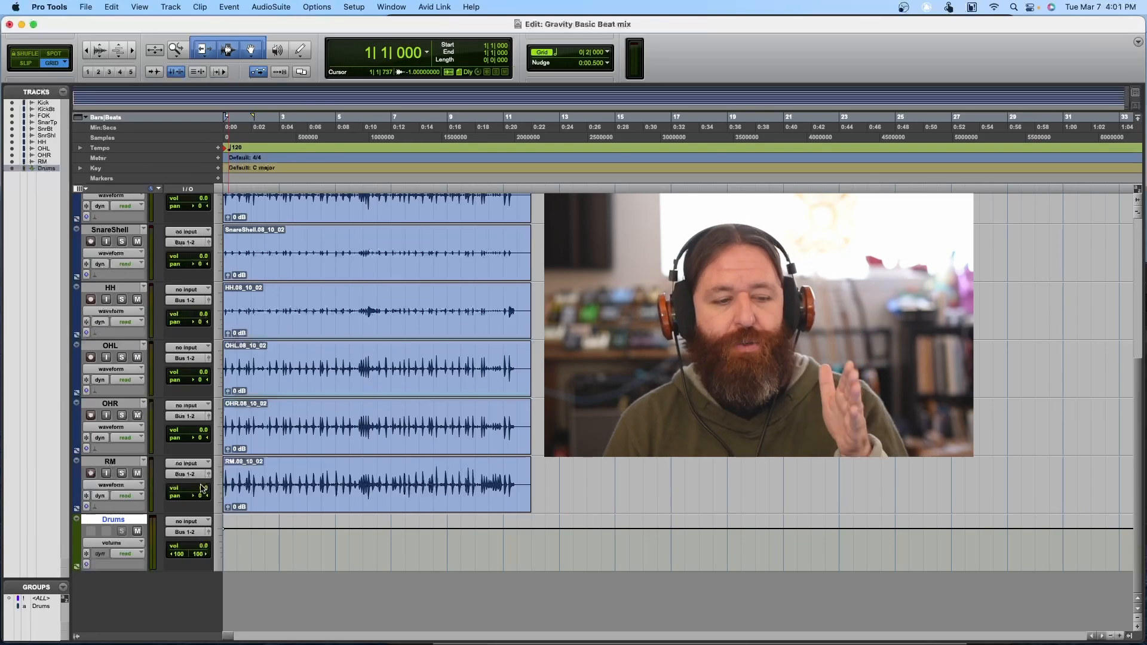
{"action": "scroll", "coordinate": [221, 490], "scroll_direction": "up", "scroll_amount": 3}
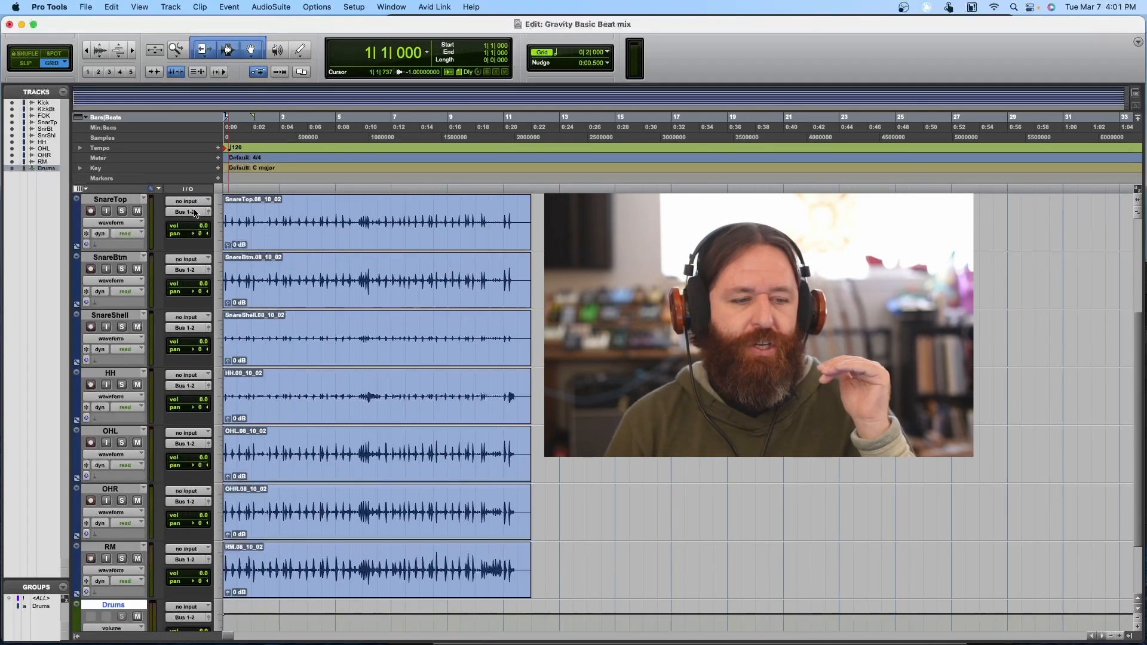
{"action": "scroll", "coordinate": [195, 341], "scroll_direction": "down", "scroll_amount": 3}
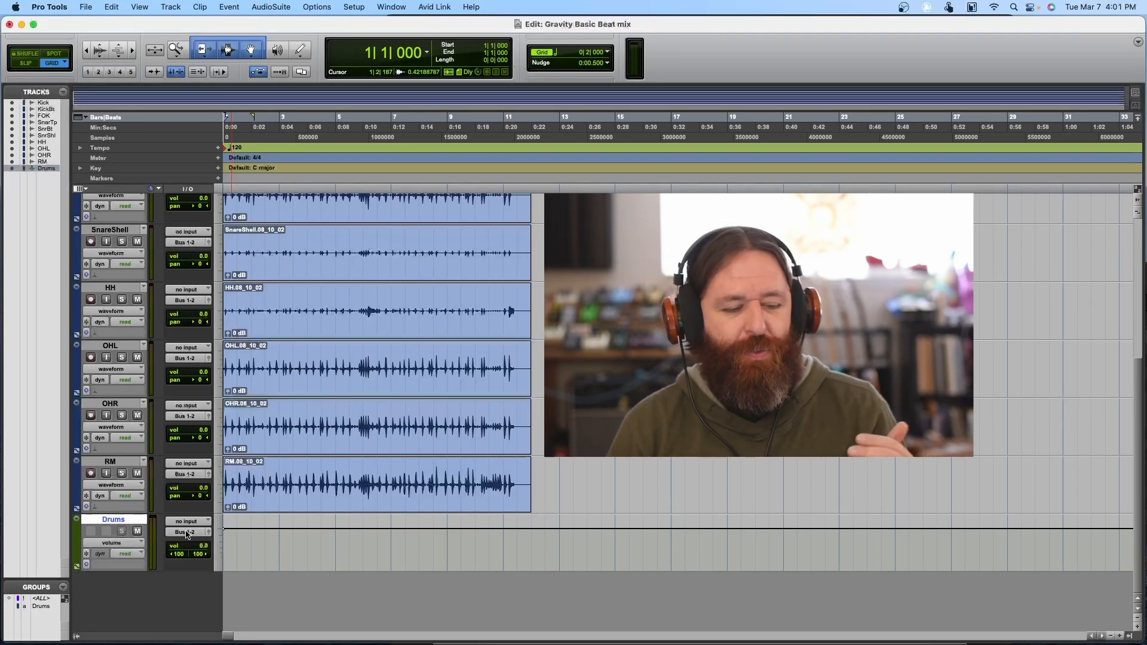
{"action": "left_click", "coordinate": [189, 533]}
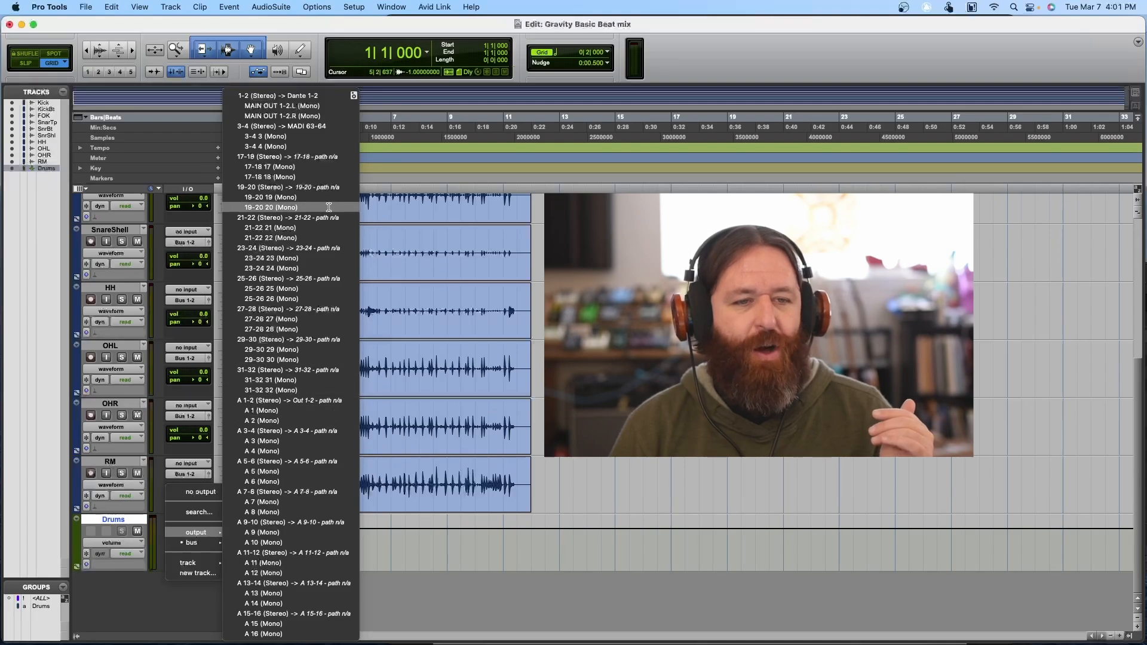
{"action": "left_click", "coordinate": [322, 98]}
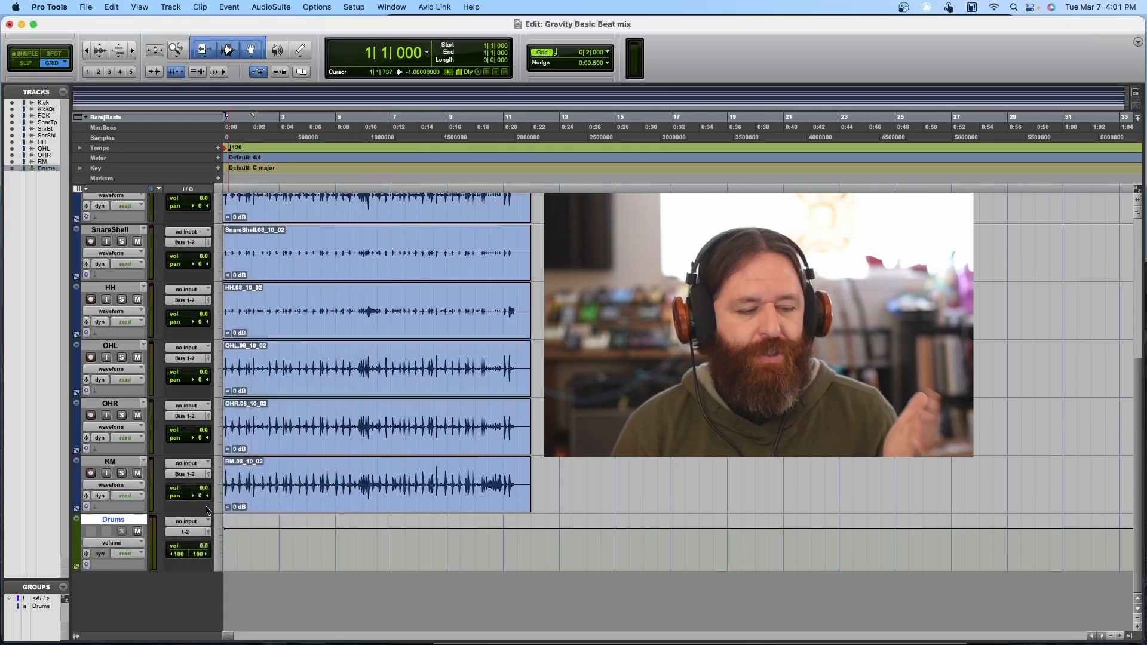
{"action": "left_click", "coordinate": [188, 522]}
{"action": "mouse_move", "coordinate": [189, 532]}
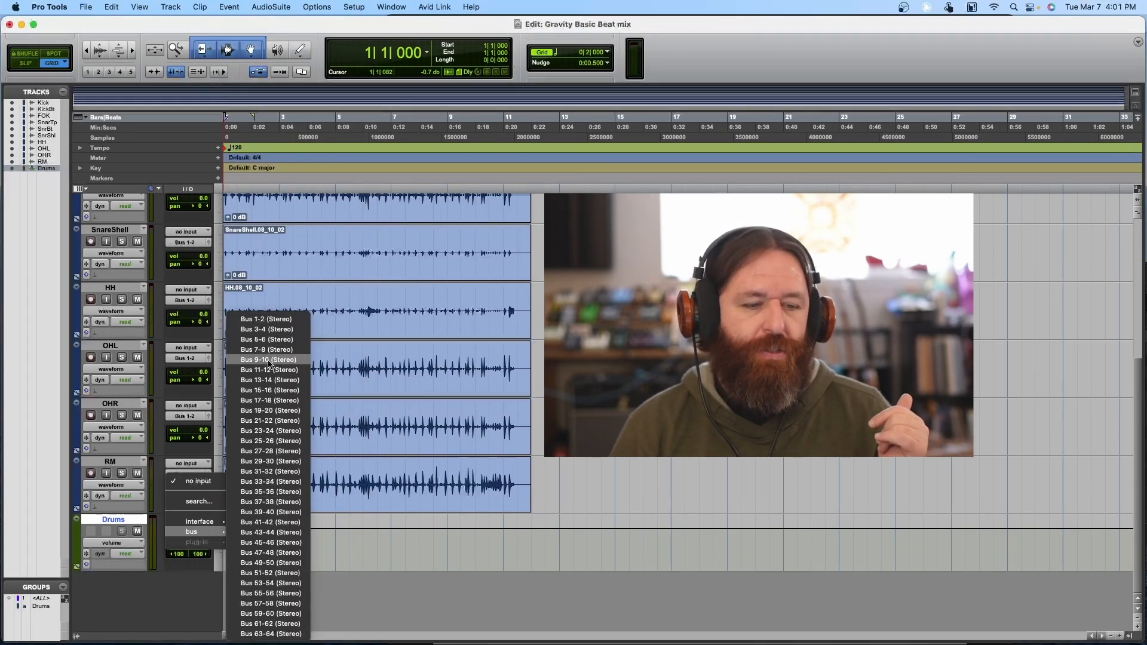
{"action": "left_click", "coordinate": [269, 319]}
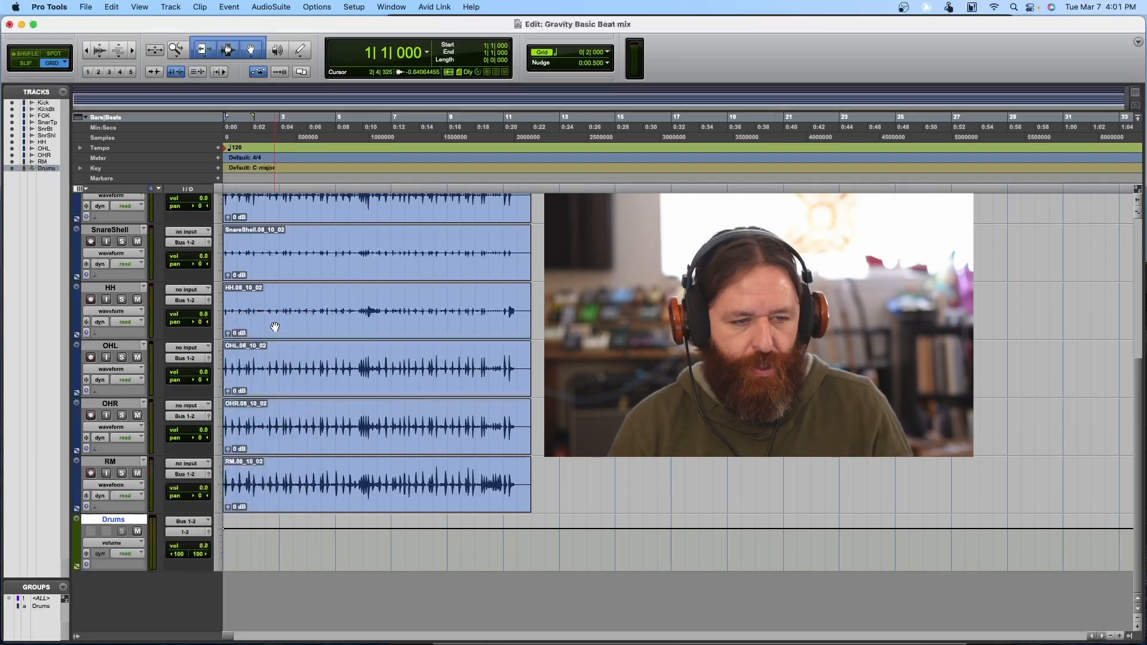
Step: Play the session and check the Drums aux track's meter while trying its volume control
{"action": "scroll", "coordinate": [274, 326], "scroll_direction": "up", "scroll_amount": 5}
{"action": "left_click", "coordinate": [285, 214]}
{"action": "key", "text": "space"}
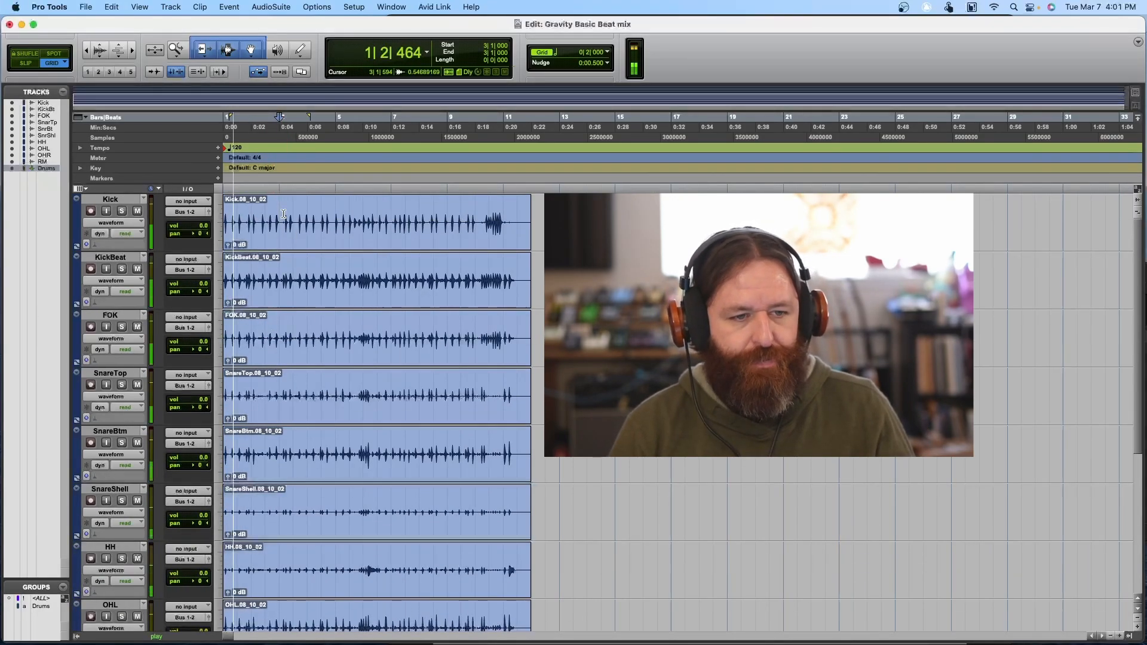
{"action": "scroll", "coordinate": [231, 329], "scroll_direction": "down", "scroll_amount": 5}
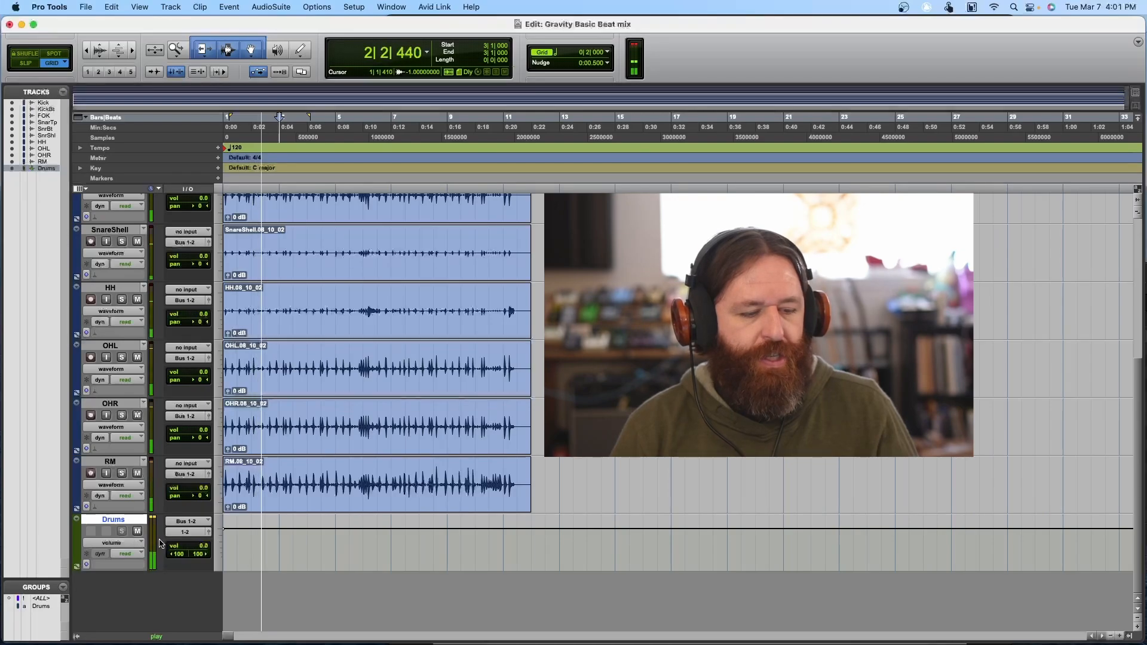
{"action": "left_click_drag", "start_coordinate": [208, 546], "coordinate": [207, 555]}
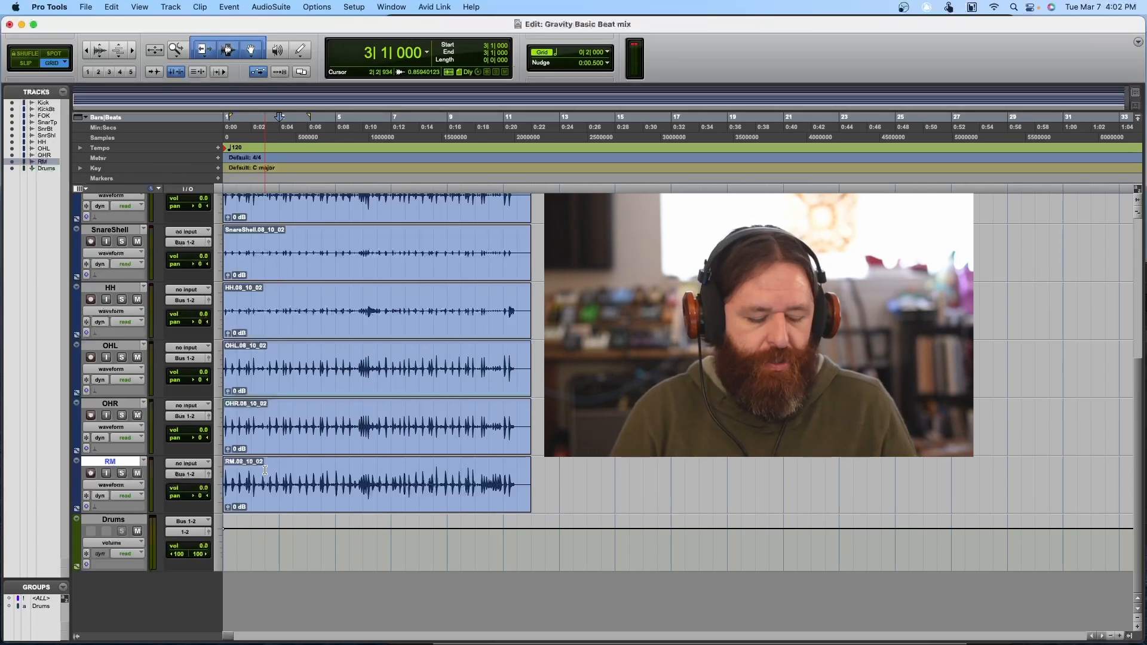
Step: Create another stereo Aux Input track between the RM and Drums tracks
{"action": "key", "text": "super+shift+n"}
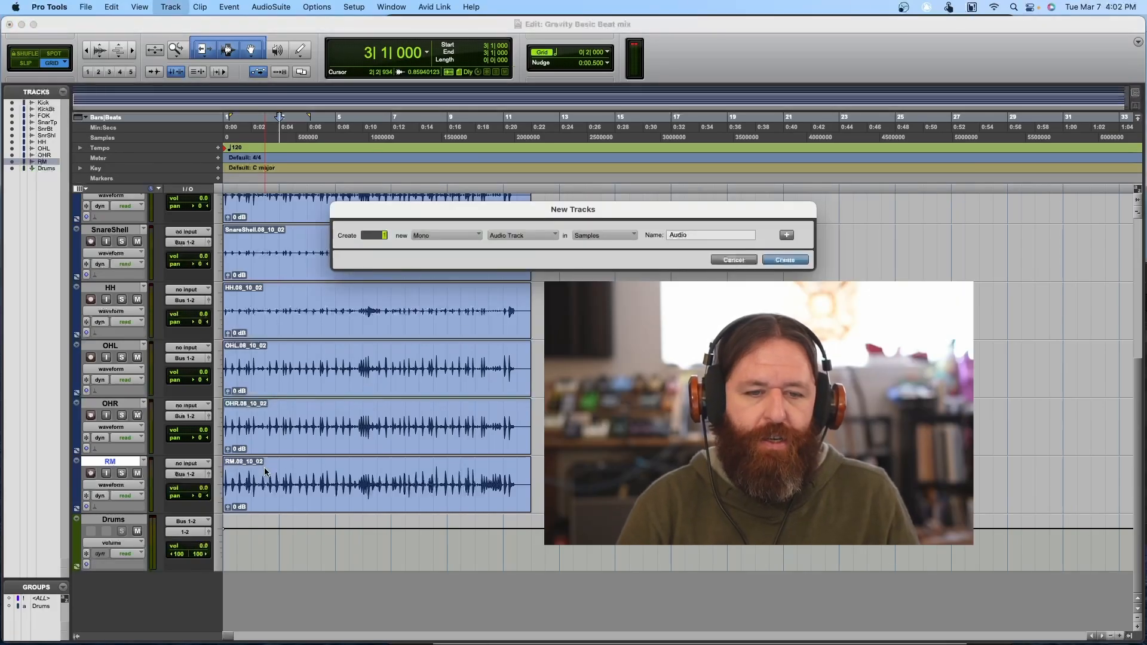
{"action": "key", "text": "super+Right"}
{"action": "key", "text": "super+Down"}
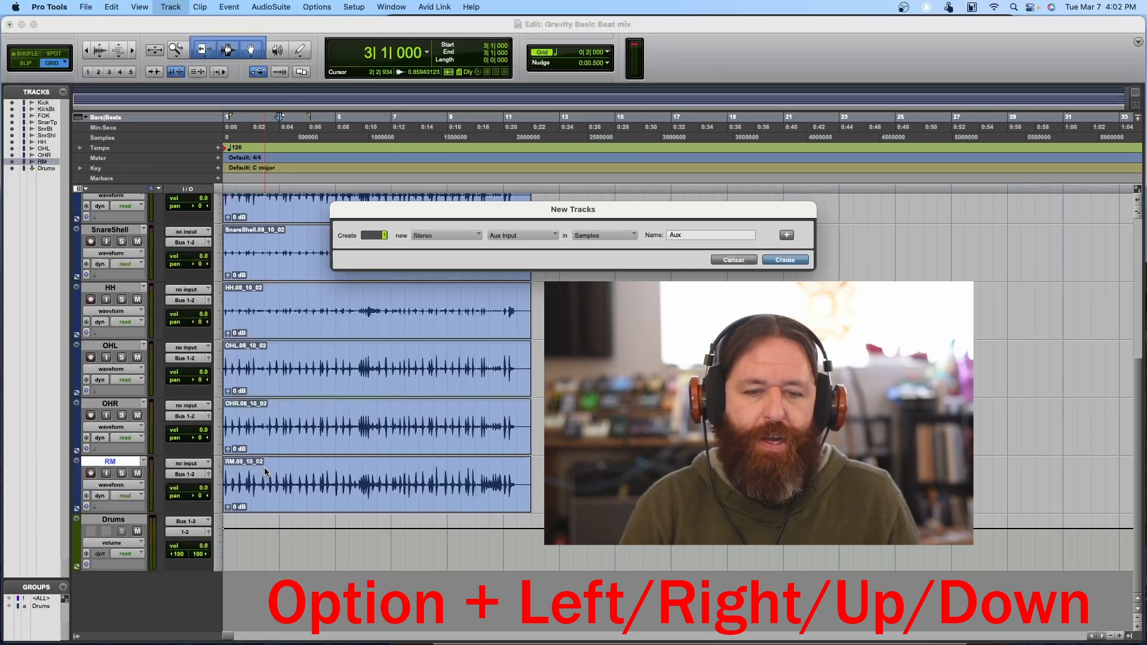
{"action": "key", "text": "alt+Down"}
{"action": "key", "text": "alt+Up"}
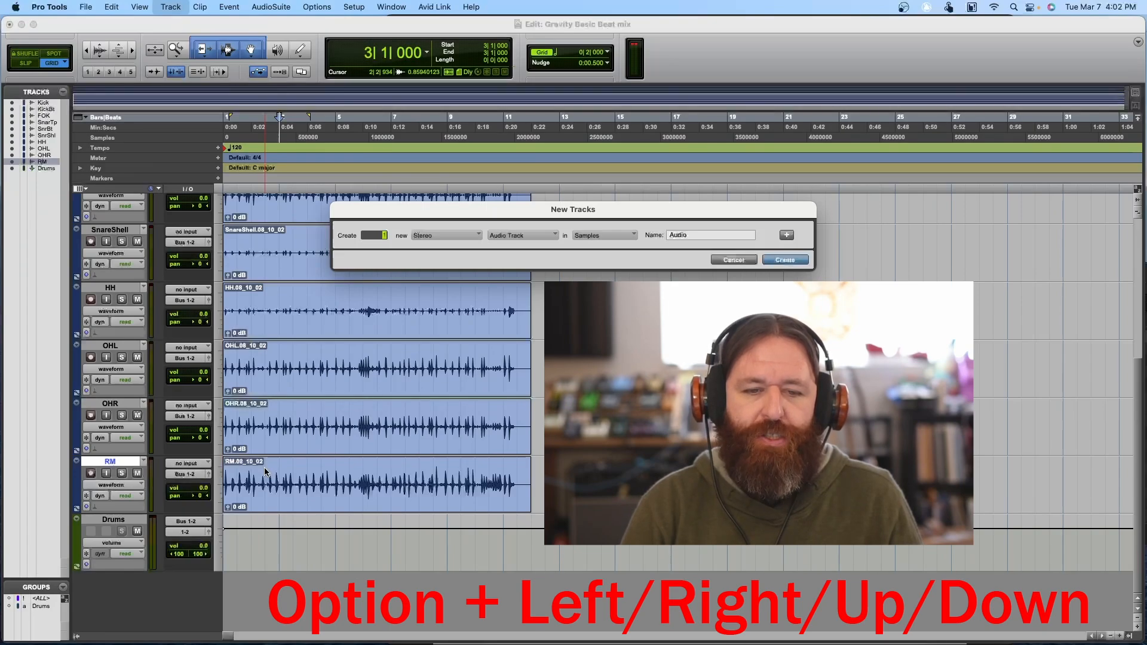
{"action": "key", "text": "alt+Down"}
{"action": "key", "text": "alt+Down"}
{"action": "key", "text": "alt+Up"}
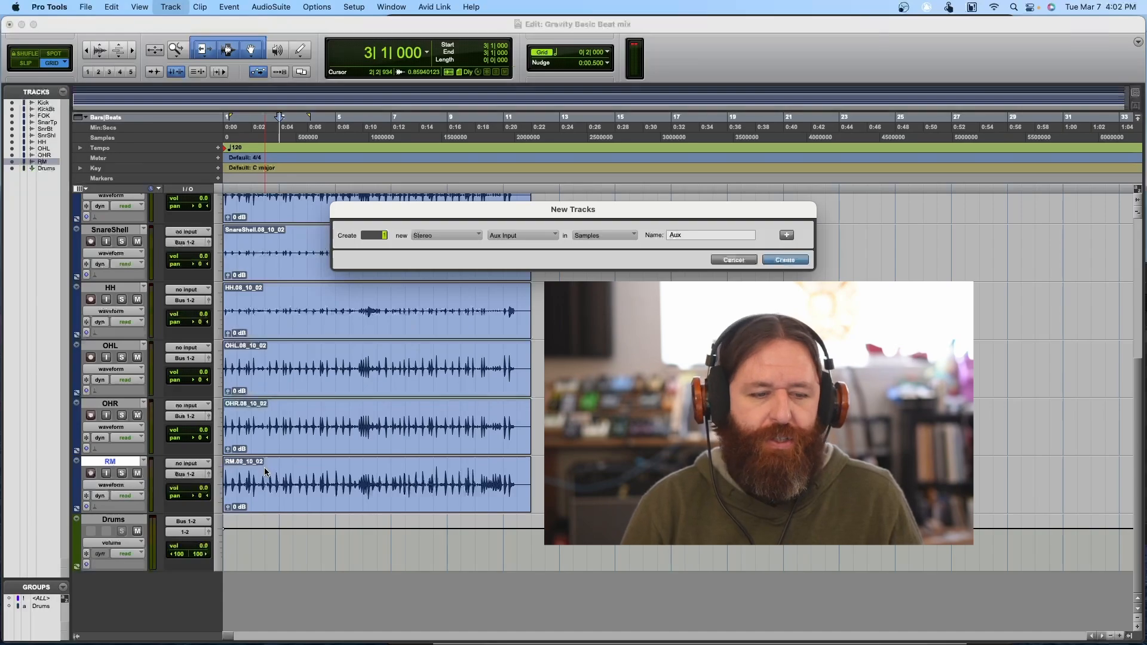
{"action": "key", "text": "Return"}
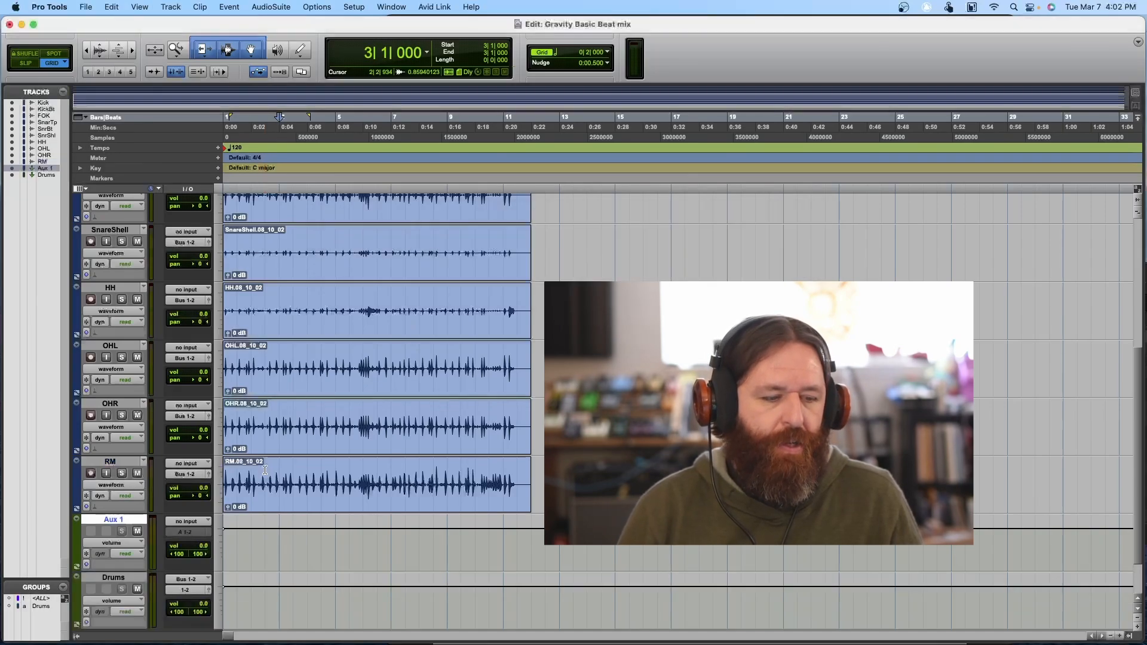
Step: Set the new aux track's input to Bus 3-4 (Stereo) and rename the track Backbus
{"action": "left_click", "coordinate": [181, 524]}
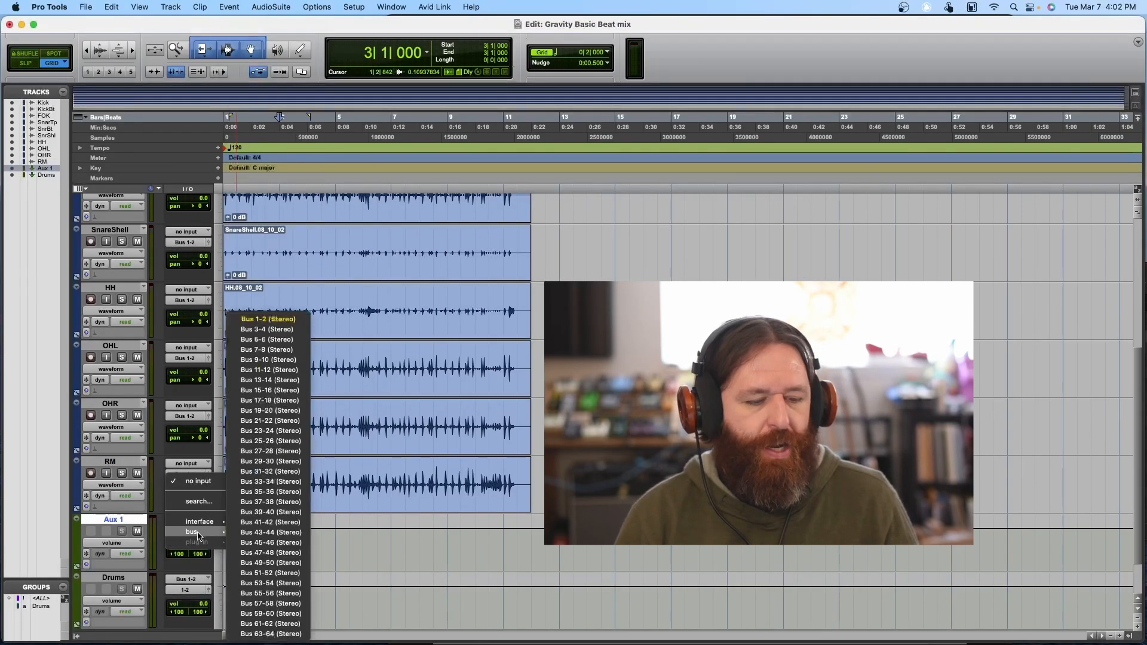
{"action": "mouse_move", "coordinate": [200, 532]}
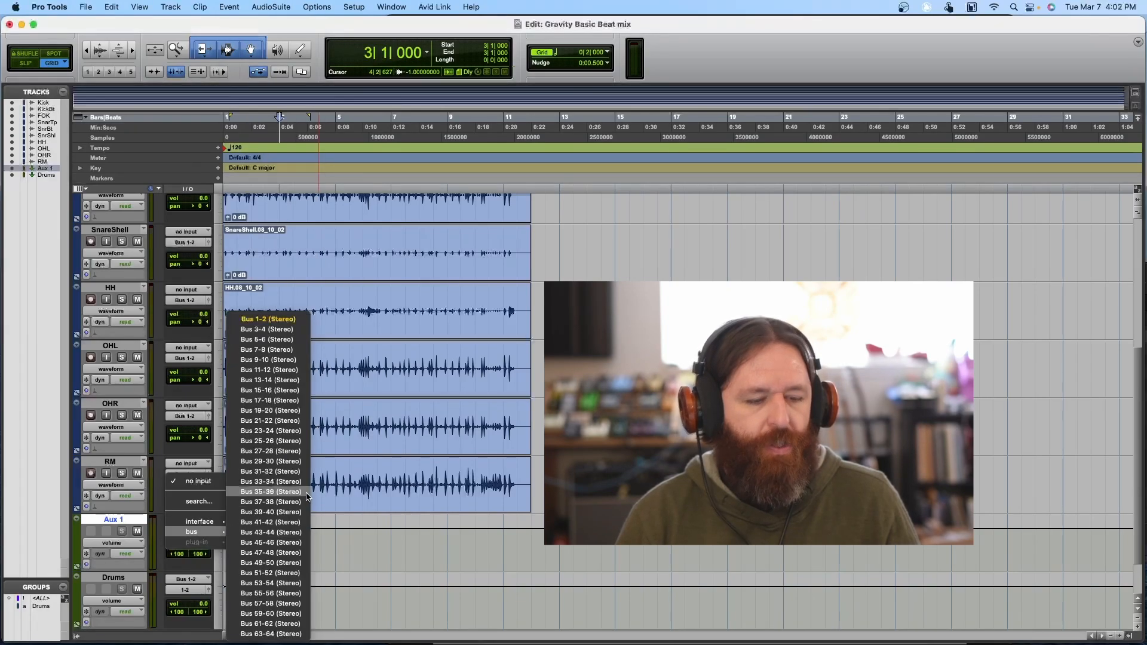
{"action": "left_click", "coordinate": [286, 330]}
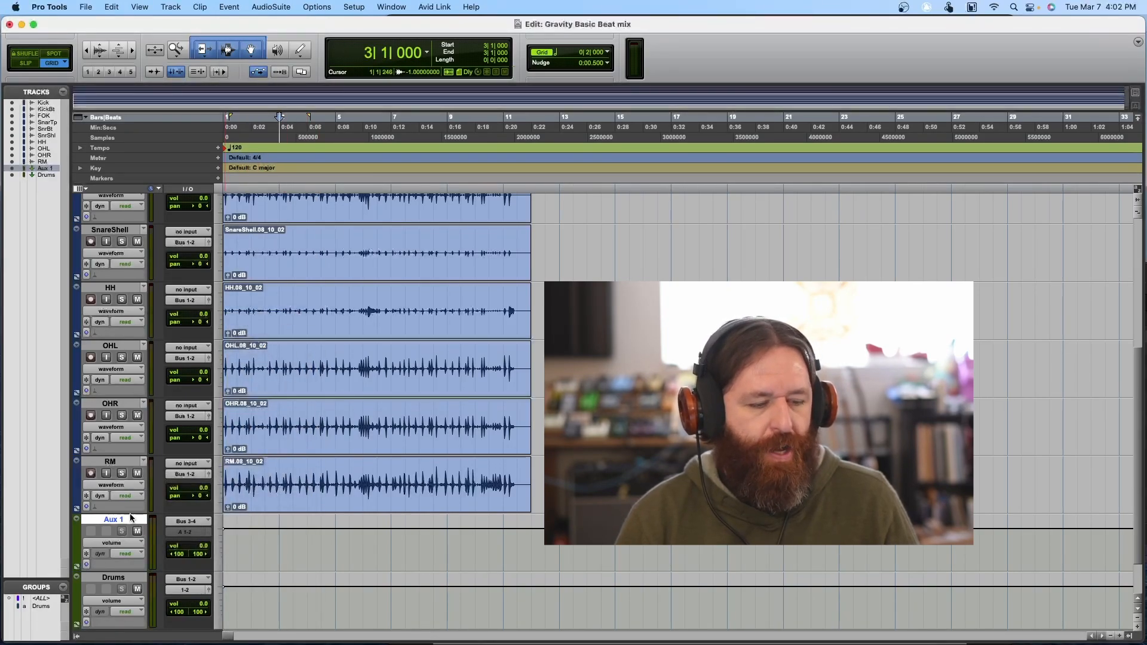
{"action": "double_click", "coordinate": [121, 524]}
{"action": "type", "text": "B"}
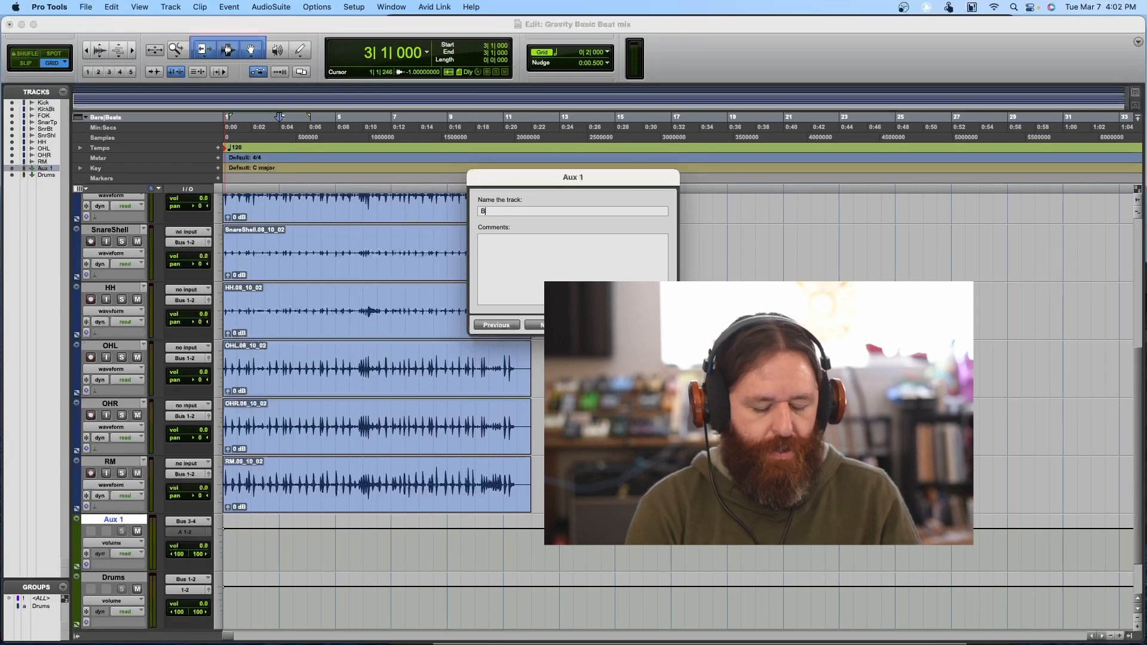
{"action": "type", "text": "ackbus"}
{"action": "key", "text": "Return"}
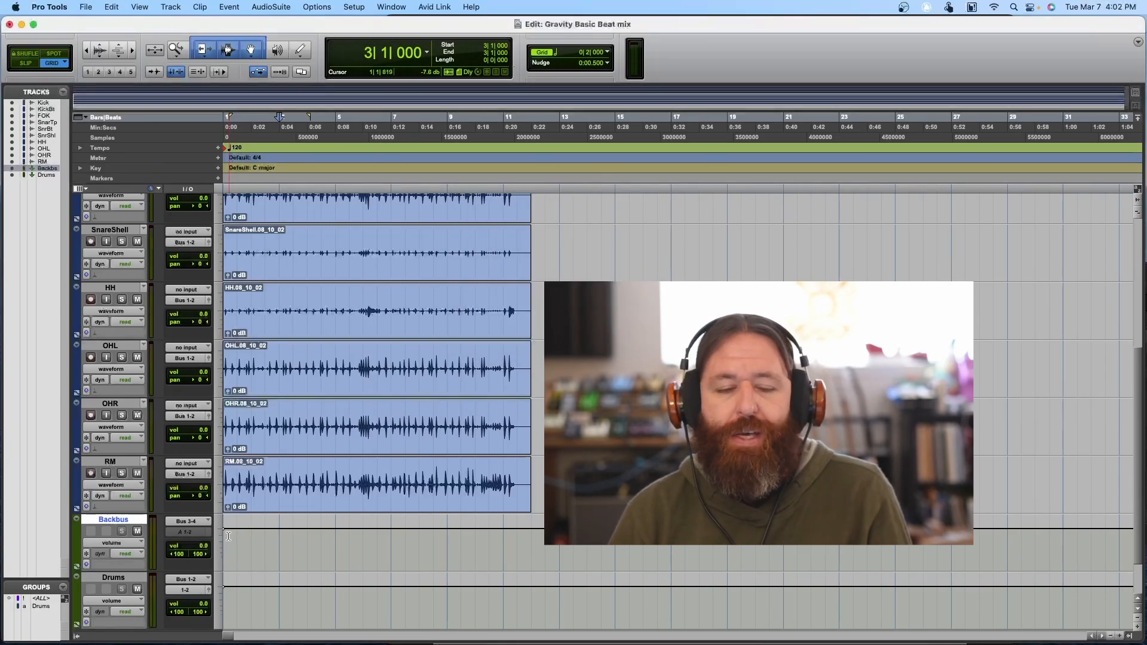
Step: Route the Backbus track's output to Bus 1-2 (Stereo)
{"action": "left_click", "coordinate": [192, 536]}
{"action": "mouse_move", "coordinate": [191, 542]}
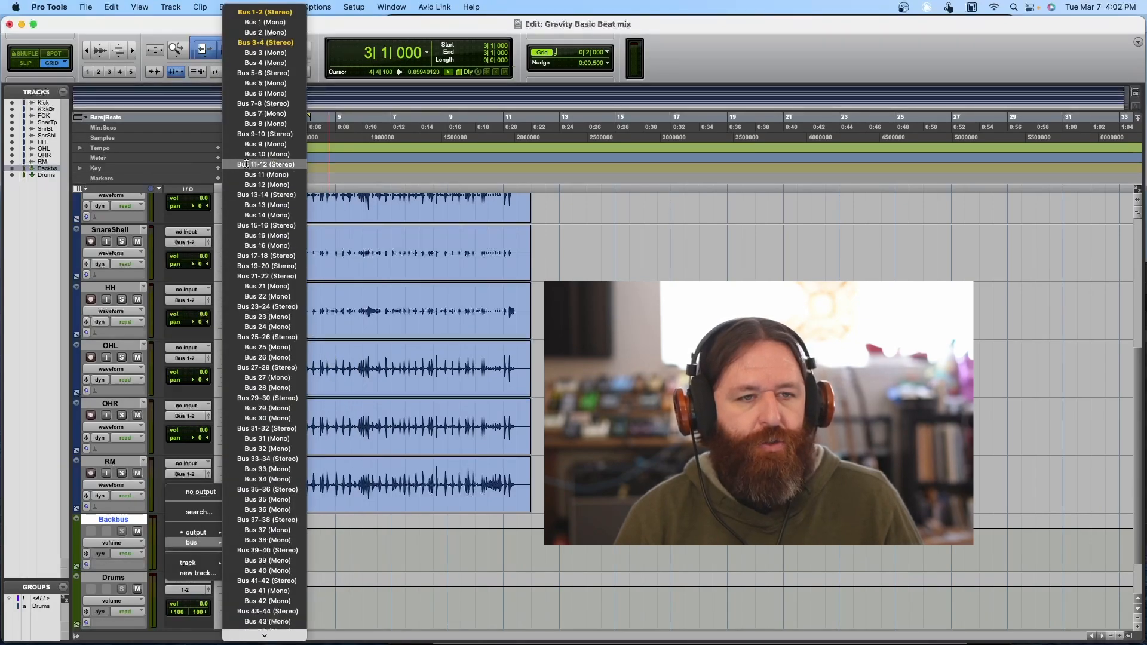
{"action": "left_click", "coordinate": [263, 12]}
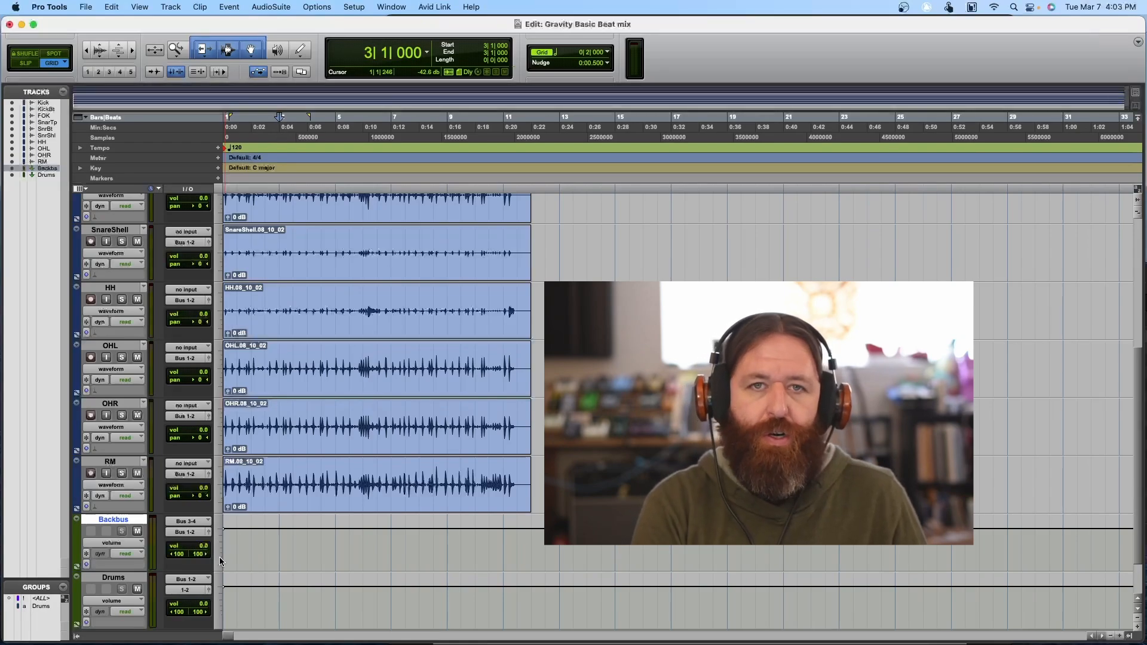
Step: Create one more stereo Aux Input track below Backbus and name it Drum Rev
{"action": "key", "text": "super+shift+n"}
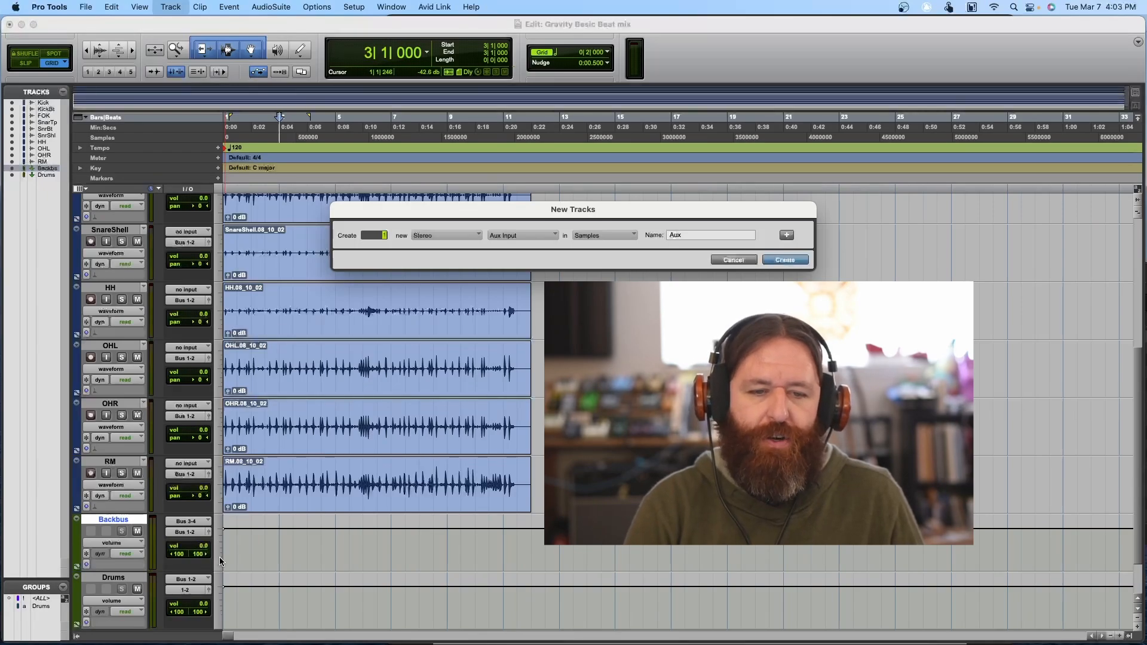
{"action": "key", "text": "Return"}
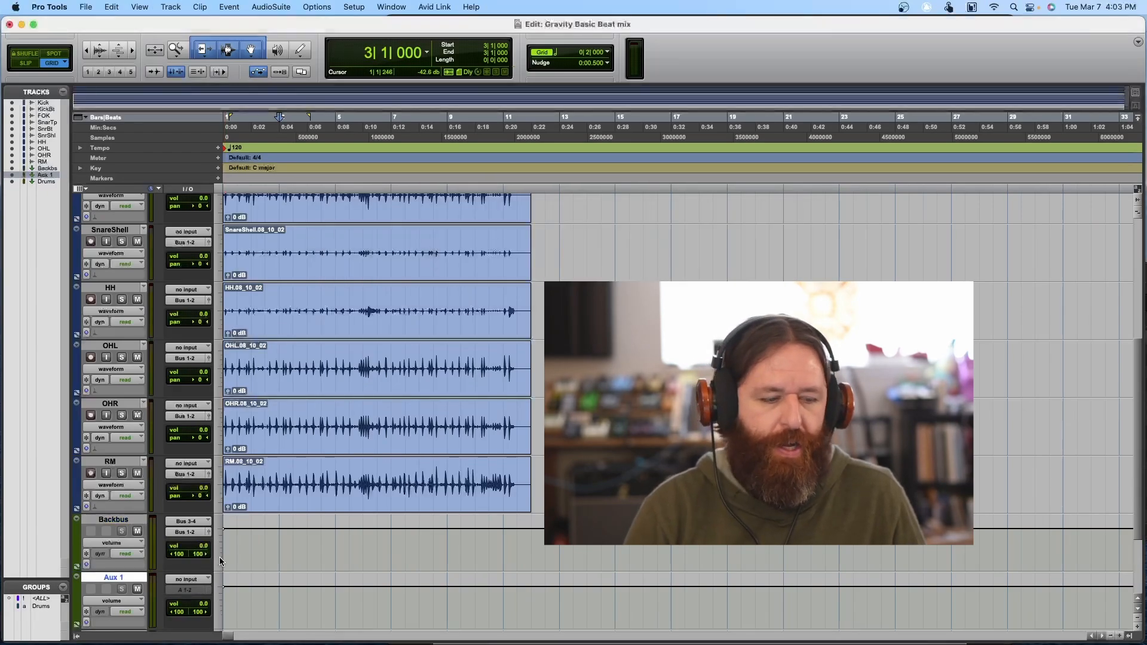
{"action": "double_click", "coordinate": [121, 490]}
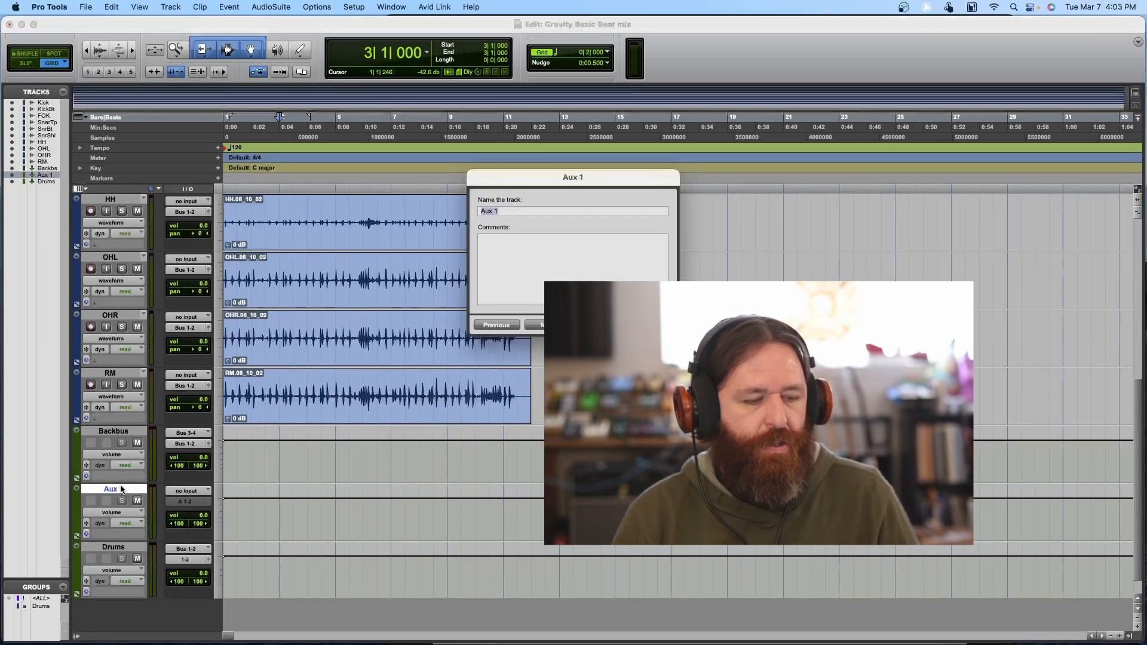
{"action": "type", "text": "Drum Rev"}
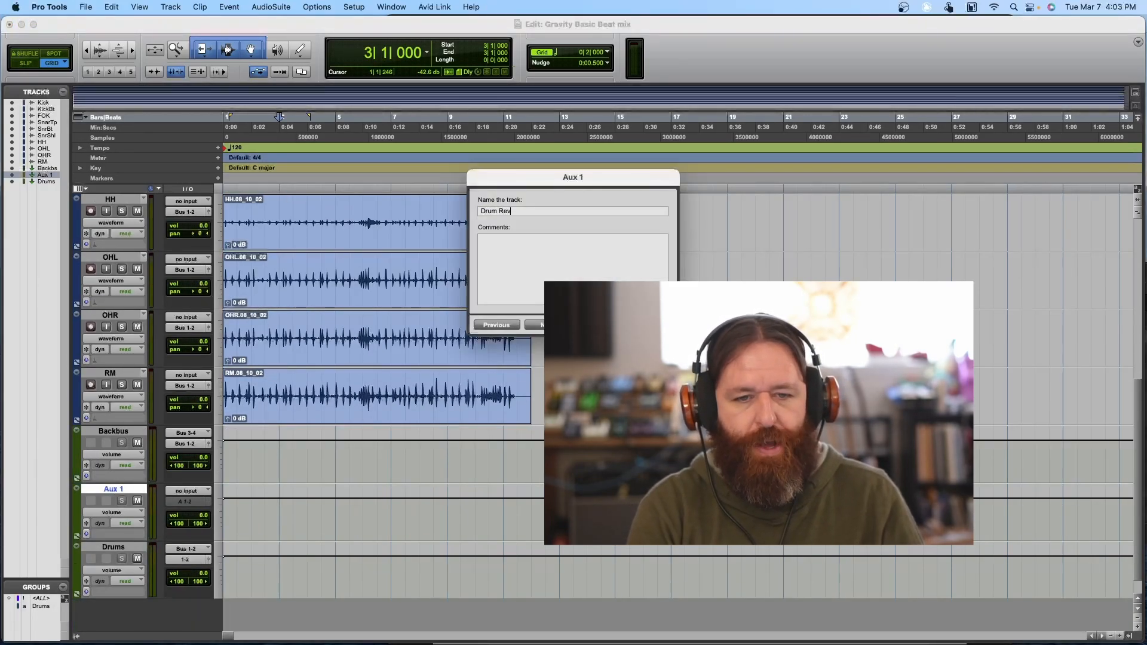
{"action": "key", "text": "Return"}
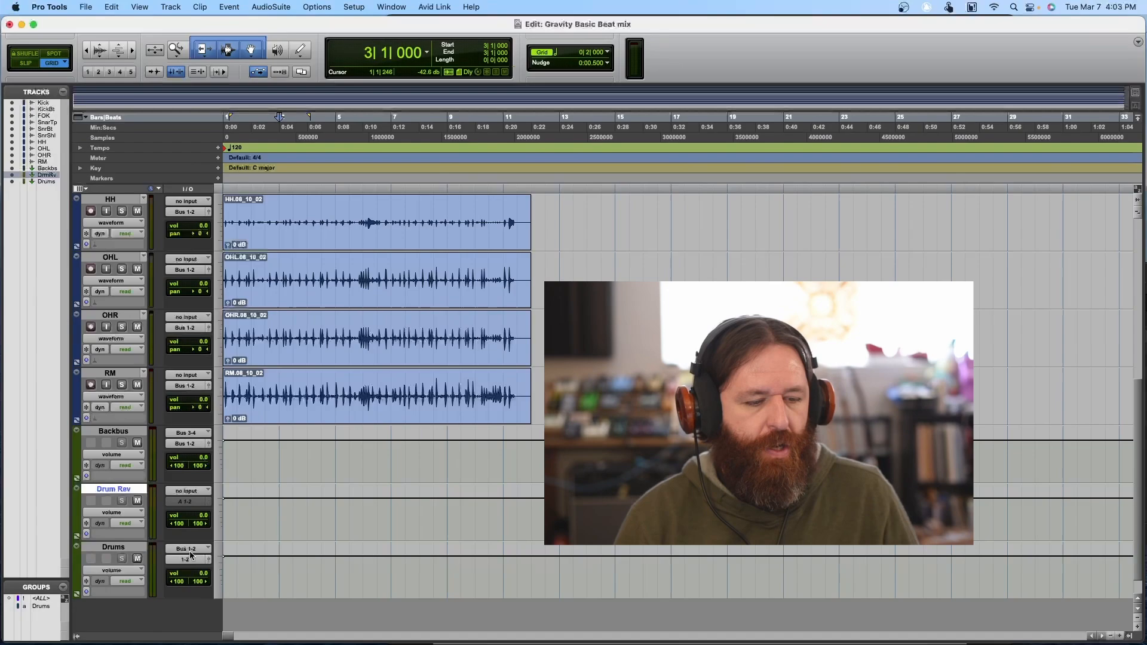
Step: Set the Drum Rev track's input to Bus 5-6 (Stereo)
{"action": "left_click", "coordinate": [186, 491]}
{"action": "mouse_move", "coordinate": [200, 501]}
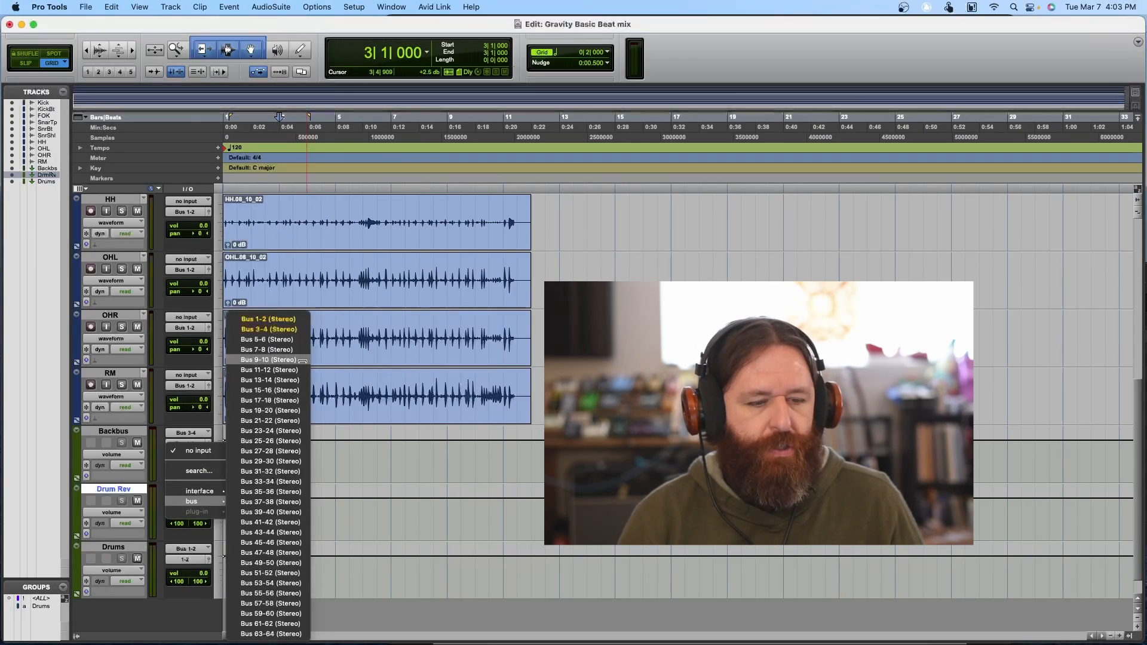
{"action": "left_click", "coordinate": [296, 340]}
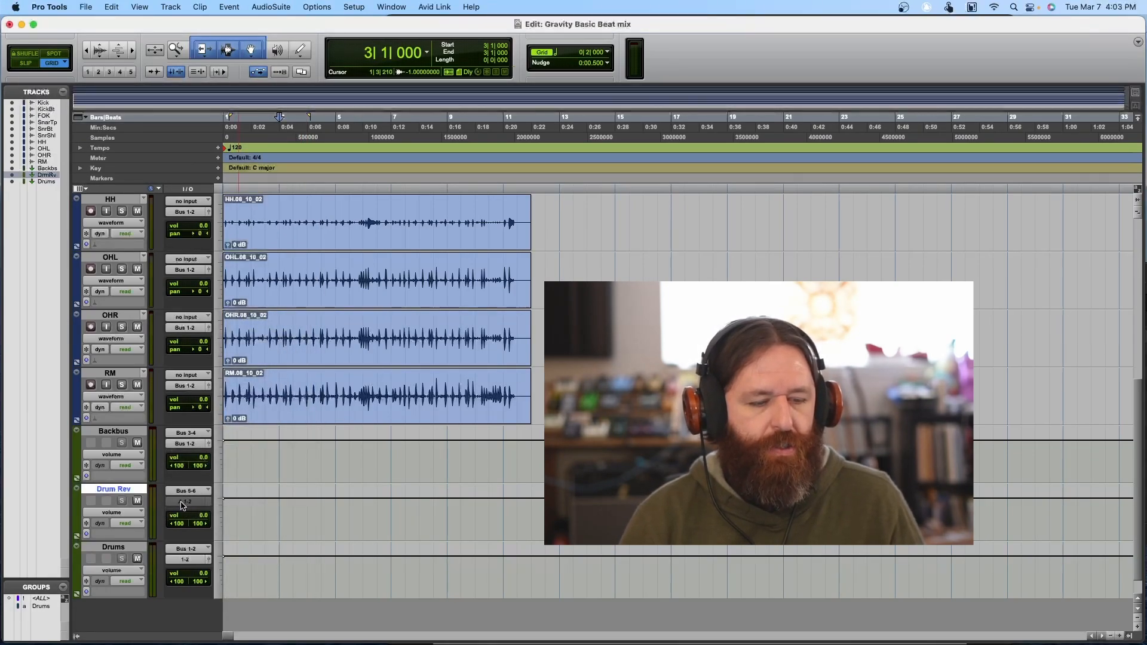
Step: Route the Drum Rev track's output to Bus 1-2 (Stereo) and save the session
{"action": "left_click", "coordinate": [183, 502]}
{"action": "mouse_move", "coordinate": [227, 518]}
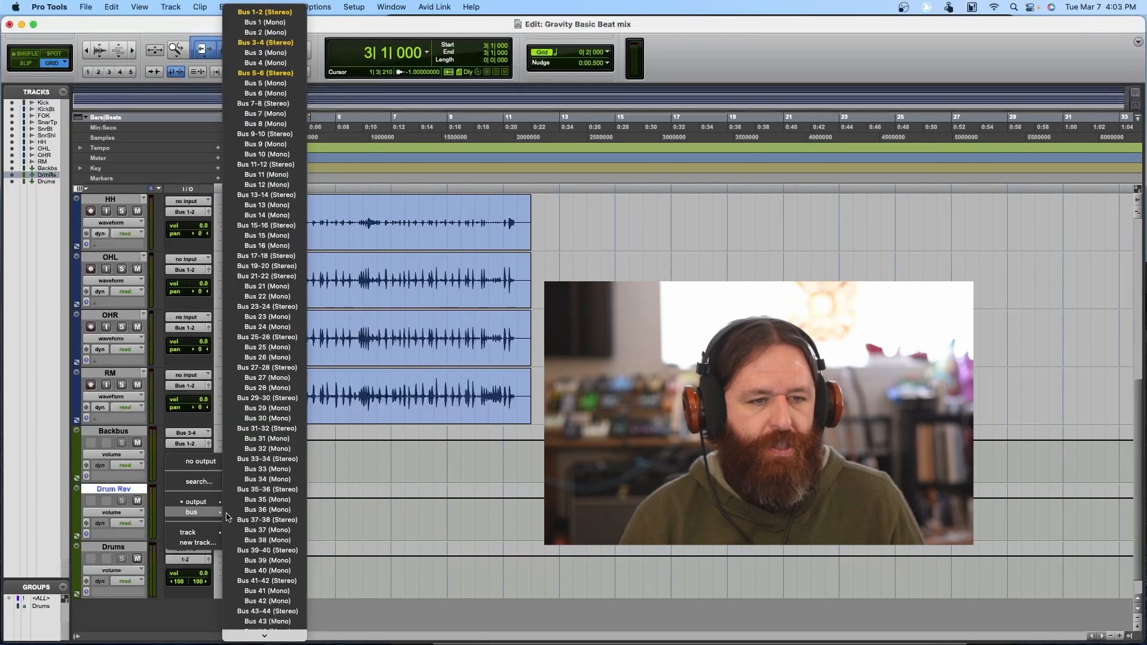
{"action": "left_click", "coordinate": [267, 11]}
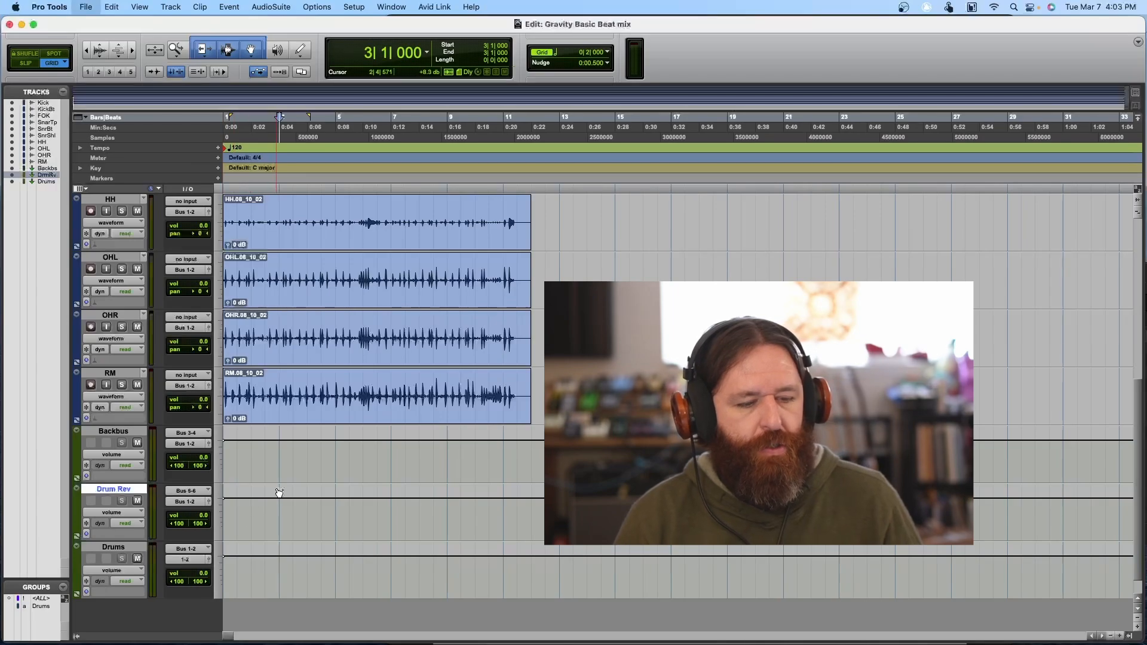
{"action": "key", "text": "super+s"}
Step: Place the playback start at 1|3|000 on the Kick track and play the drum tracks briefly to check the routing
{"action": "scroll", "coordinate": [272, 452], "scroll_direction": "up", "scroll_amount": 6}
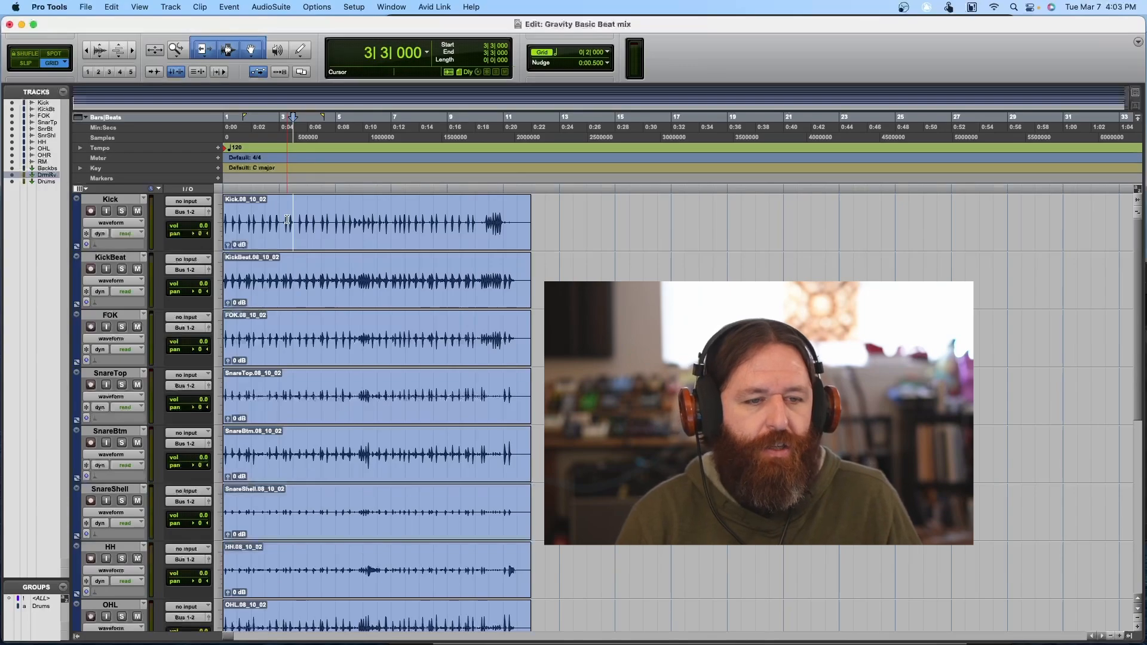
{"action": "key", "text": "t"}
{"action": "key", "text": "t"}
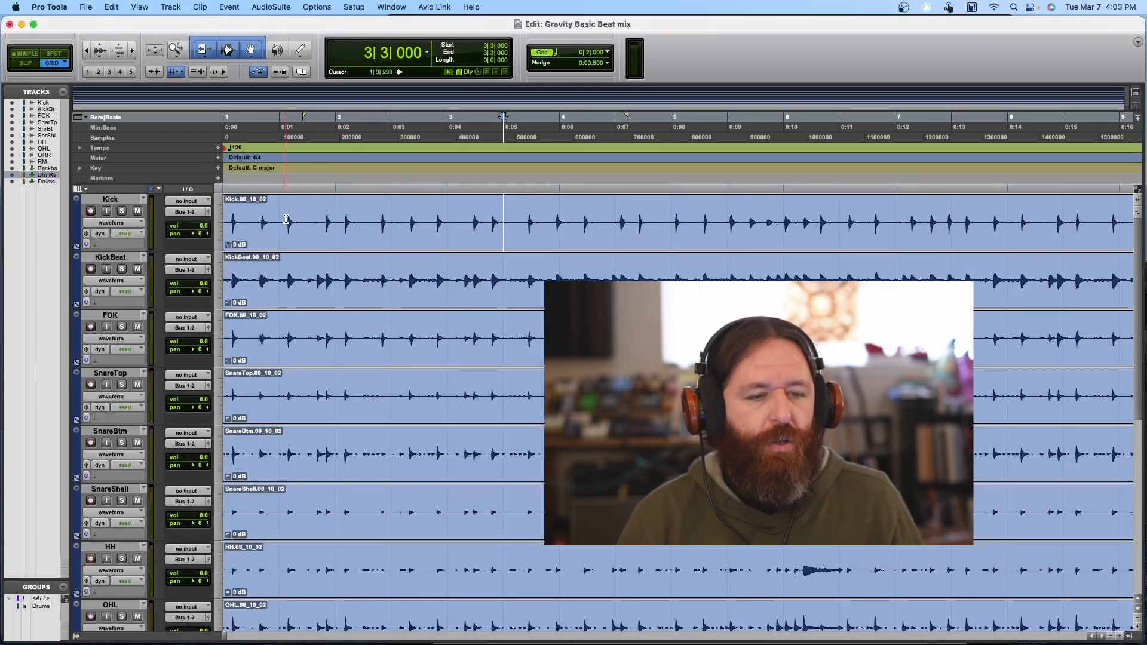
{"action": "left_click", "coordinate": [287, 219]}
{"action": "scroll", "coordinate": [287, 221], "scroll_direction": "down", "scroll_amount": 6}
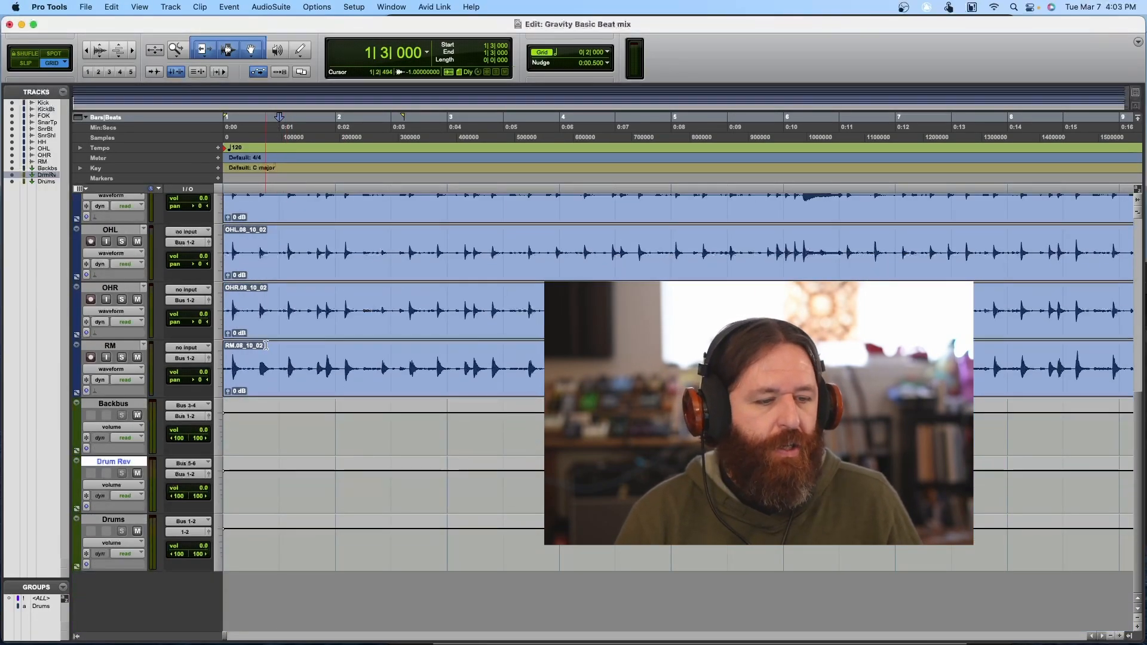
{"action": "scroll", "coordinate": [277, 346], "scroll_direction": "up", "scroll_amount": 6}
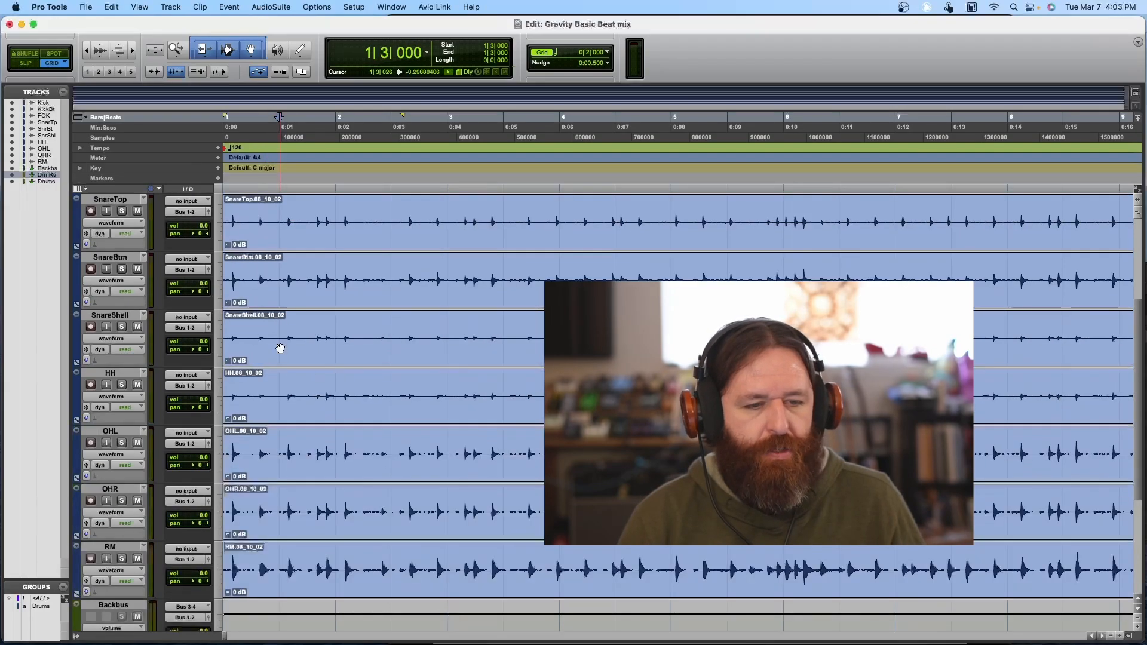
{"action": "key", "text": "space"}
{"action": "scroll", "coordinate": [280, 349], "scroll_direction": "down", "scroll_amount": 3}
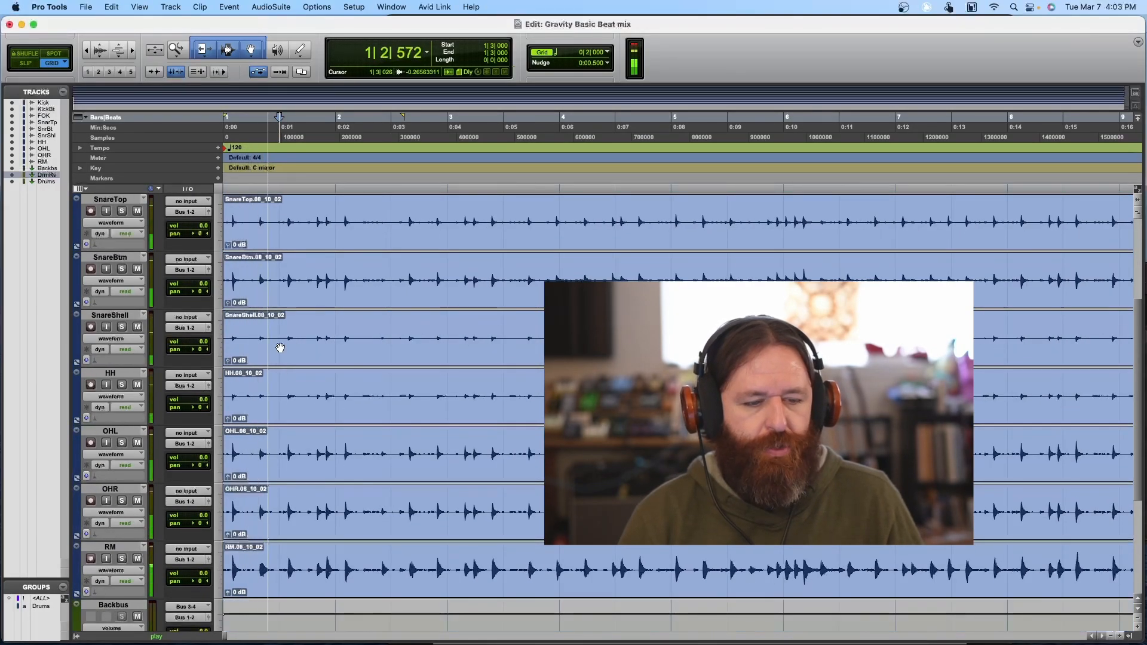
{"action": "key", "text": "r"}
{"action": "key", "text": "r"}
{"action": "key", "text": "r"}
{"action": "scroll", "coordinate": [230, 437], "scroll_direction": "down", "scroll_amount": 2}
{"action": "scroll", "coordinate": [276, 416], "scroll_direction": "up", "scroll_amount": 5}
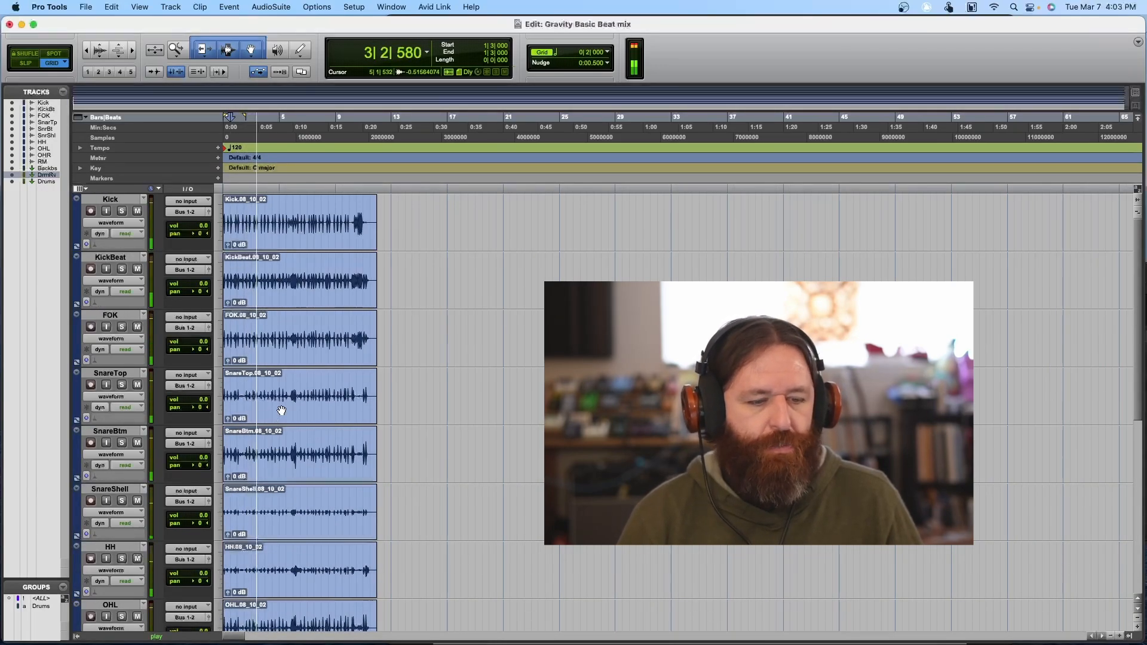
{"action": "key", "text": "space"}
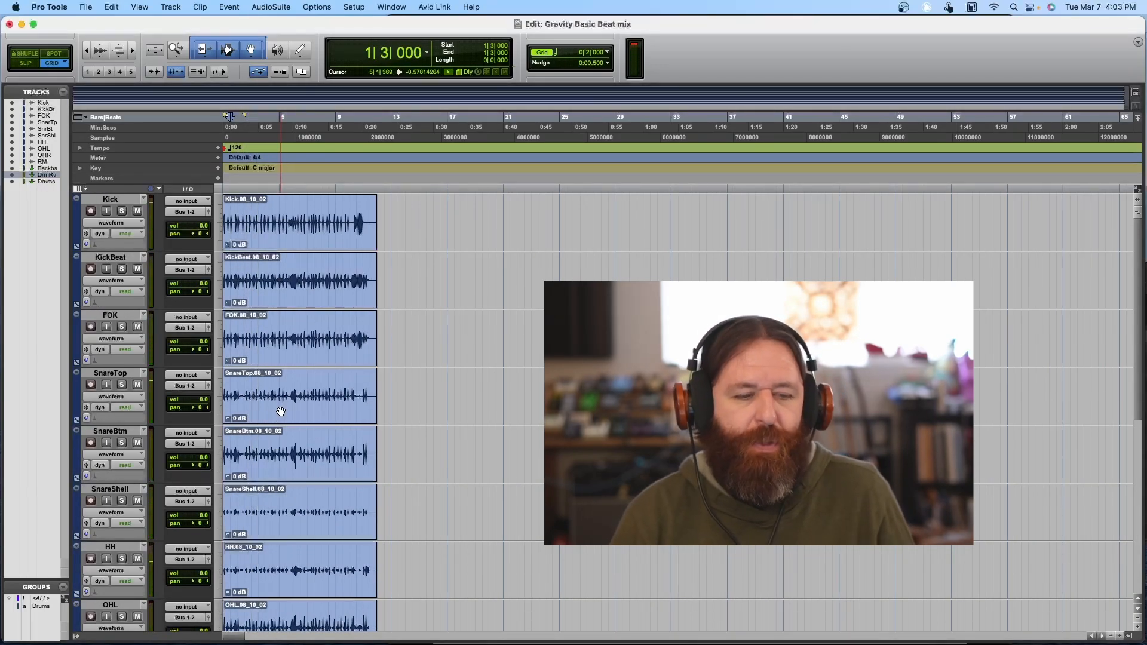
{"action": "scroll", "coordinate": [286, 407], "scroll_direction": "down", "scroll_amount": 2}
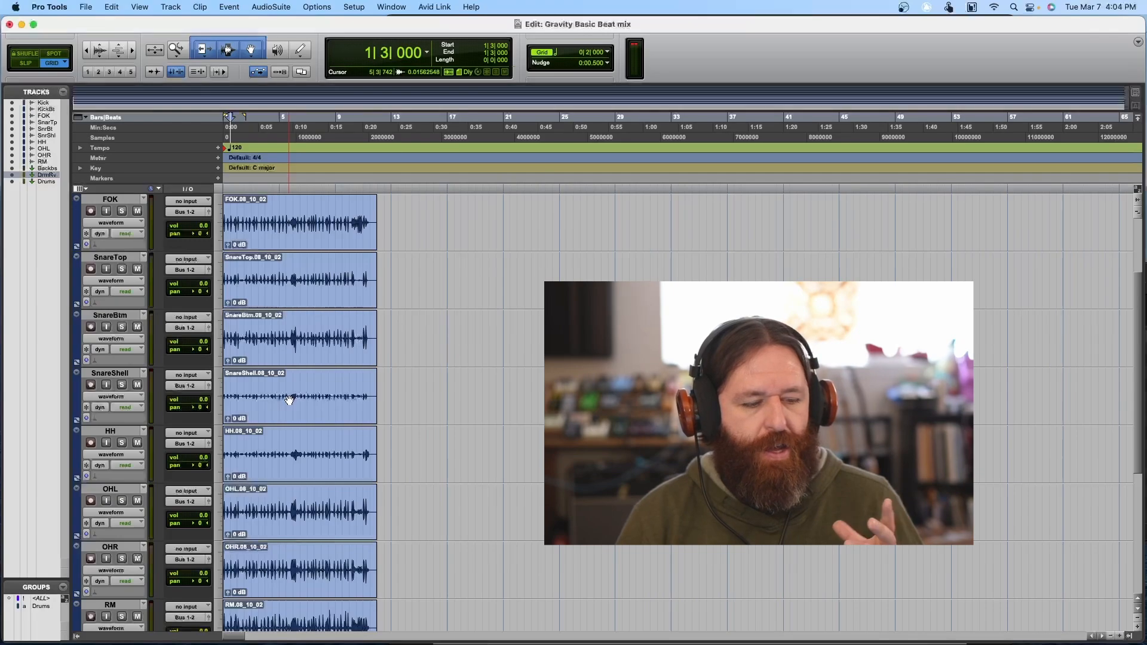
{"action": "scroll", "coordinate": [288, 403], "scroll_direction": "down", "scroll_amount": 3}
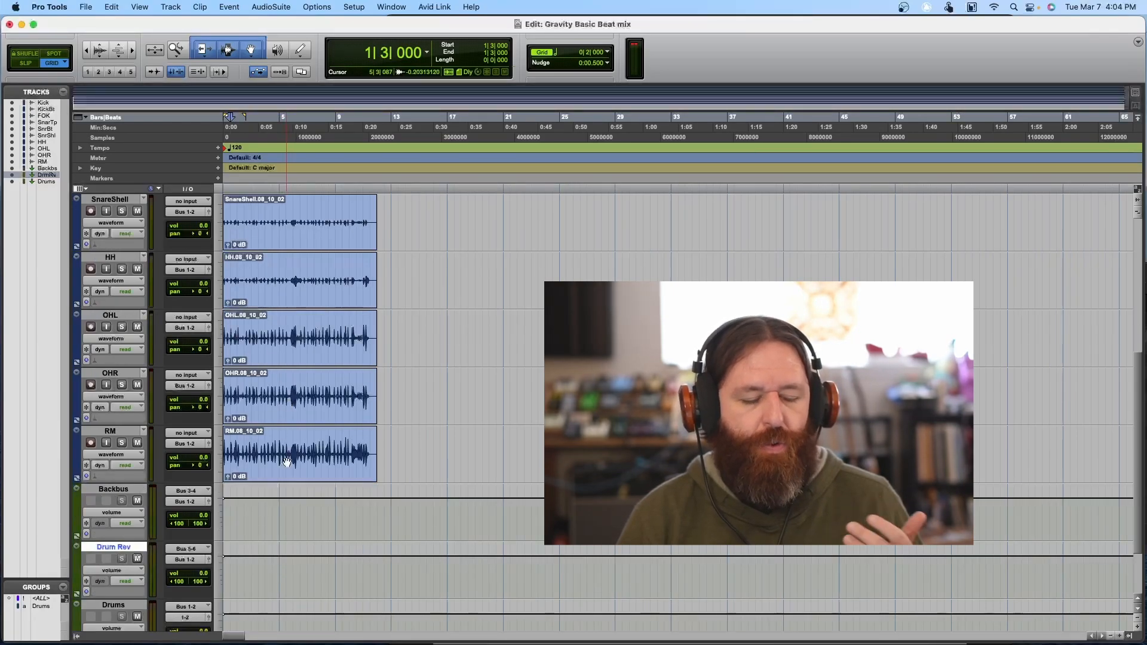
{"action": "scroll", "coordinate": [288, 404], "scroll_direction": "up", "scroll_amount": 4}
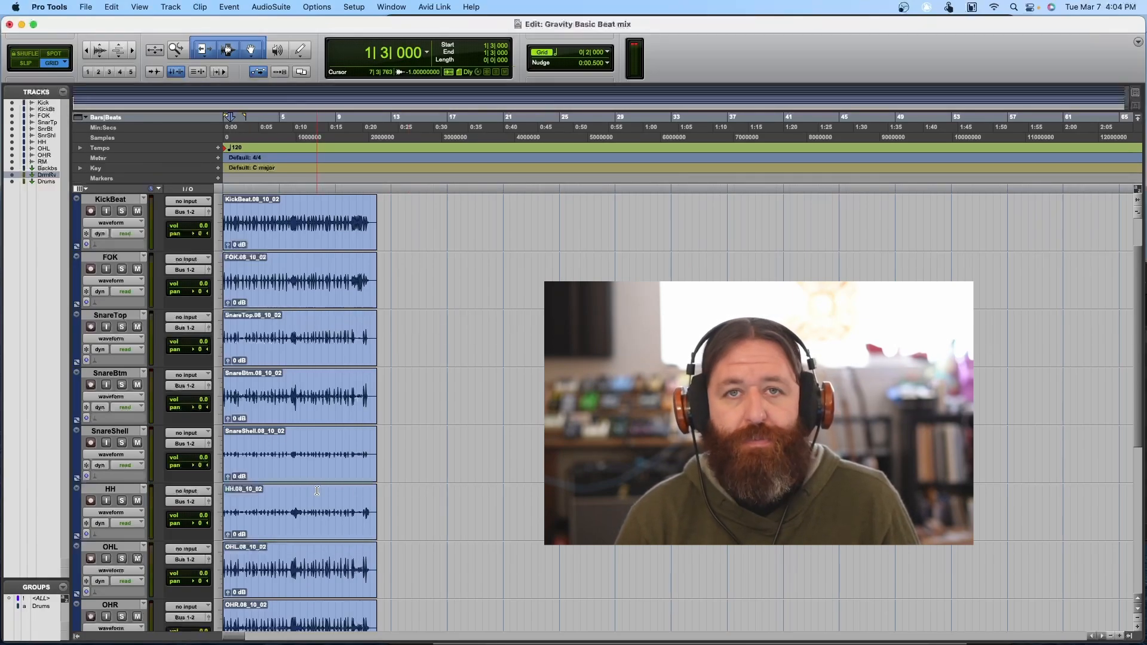
{"action": "scroll", "coordinate": [311, 491], "scroll_direction": "down", "scroll_amount": 3}
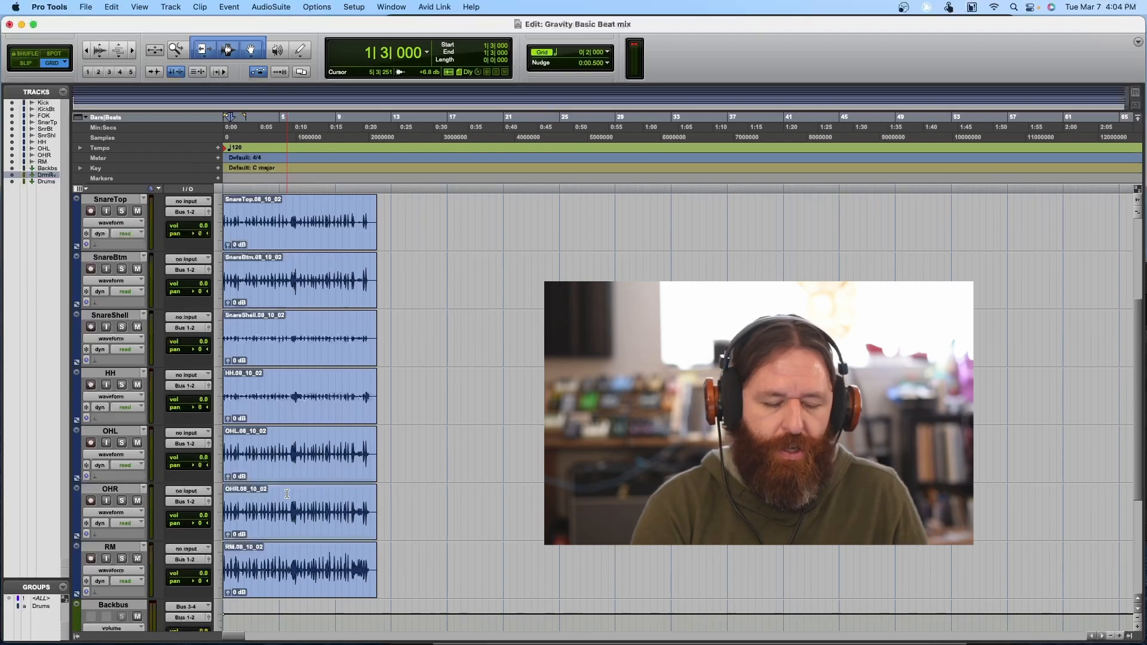
Step: Switch to the Mix window and insert the Trim plug-in in the first insert slot of every track
{"action": "left_click", "coordinate": [278, 402]}
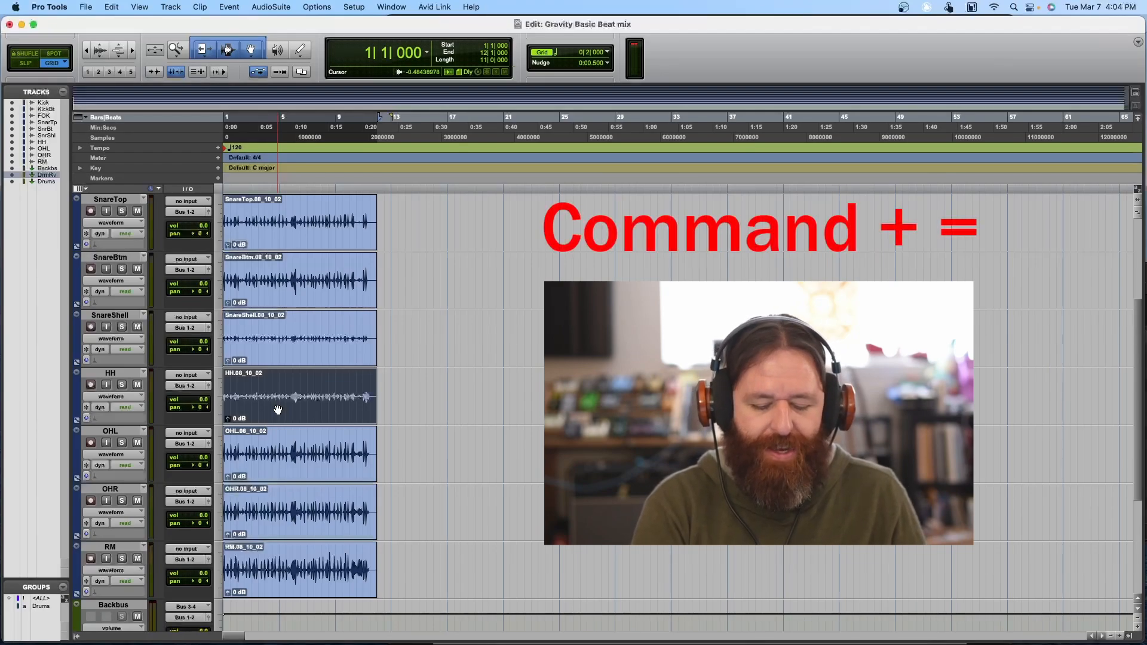
{"action": "key", "text": "super+equal"}
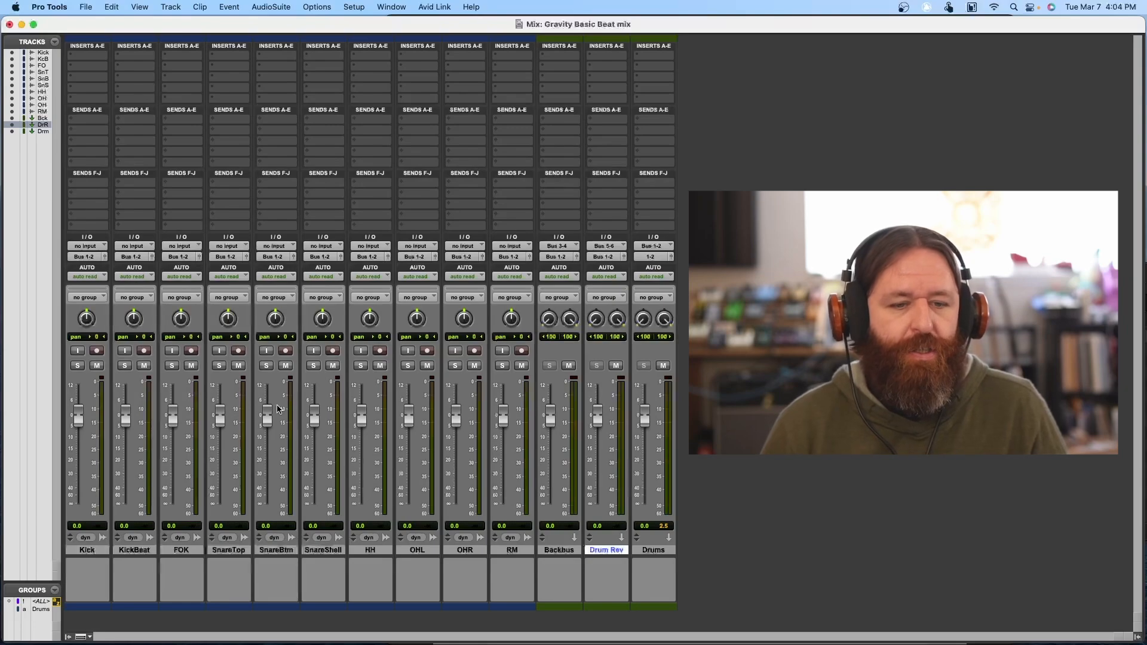
{"action": "left_click", "coordinate": [91, 58]}
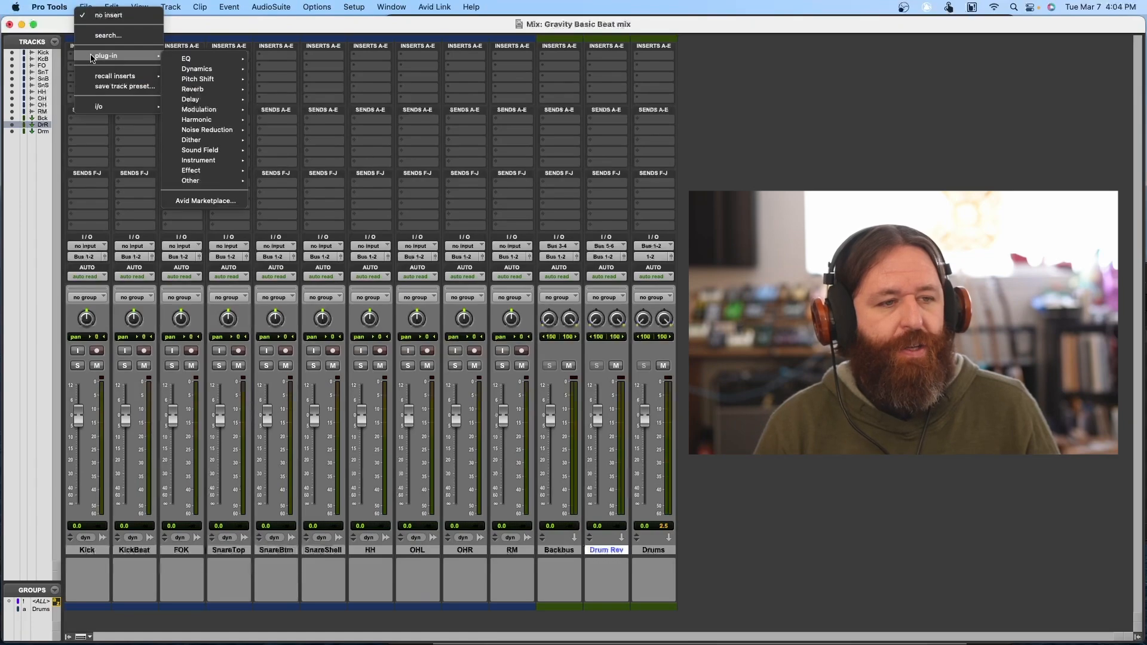
{"action": "left_click", "coordinate": [78, 59]}
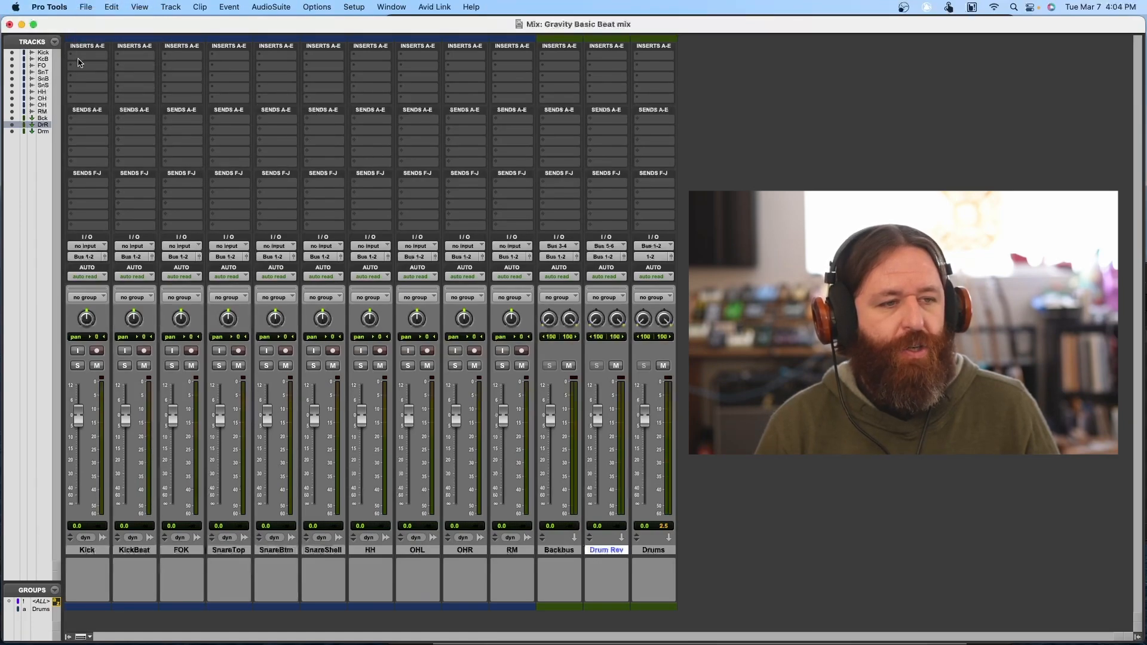
{"action": "left_click", "coordinate": [96, 59]}
{"action": "mouse_move", "coordinate": [96, 57]}
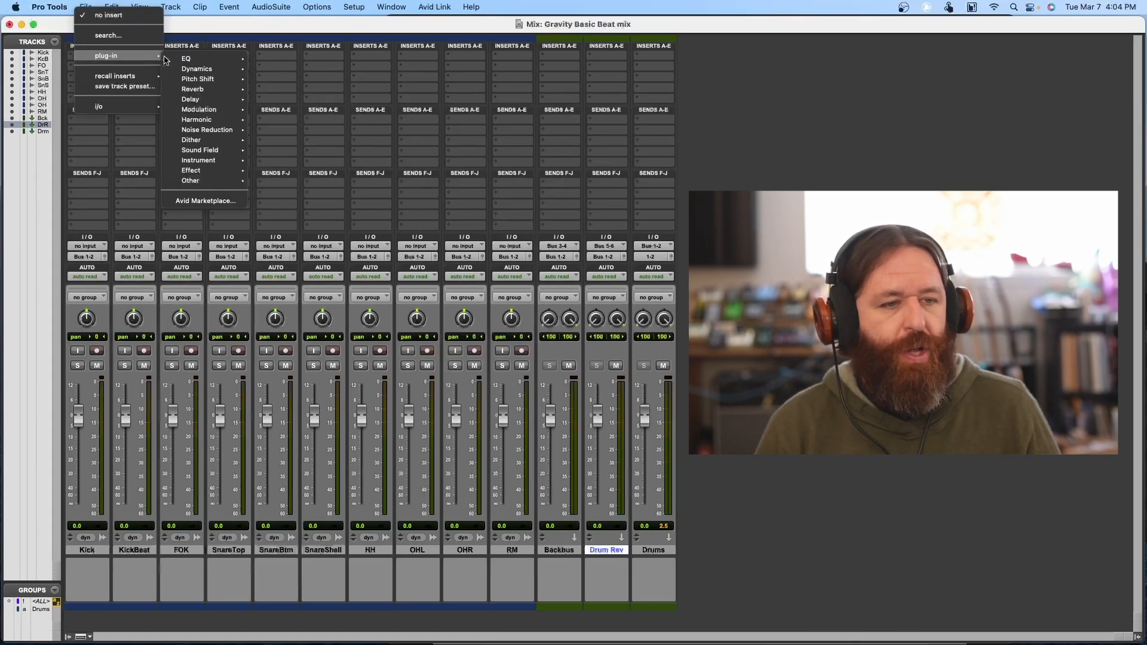
{"action": "mouse_move", "coordinate": [206, 181]}
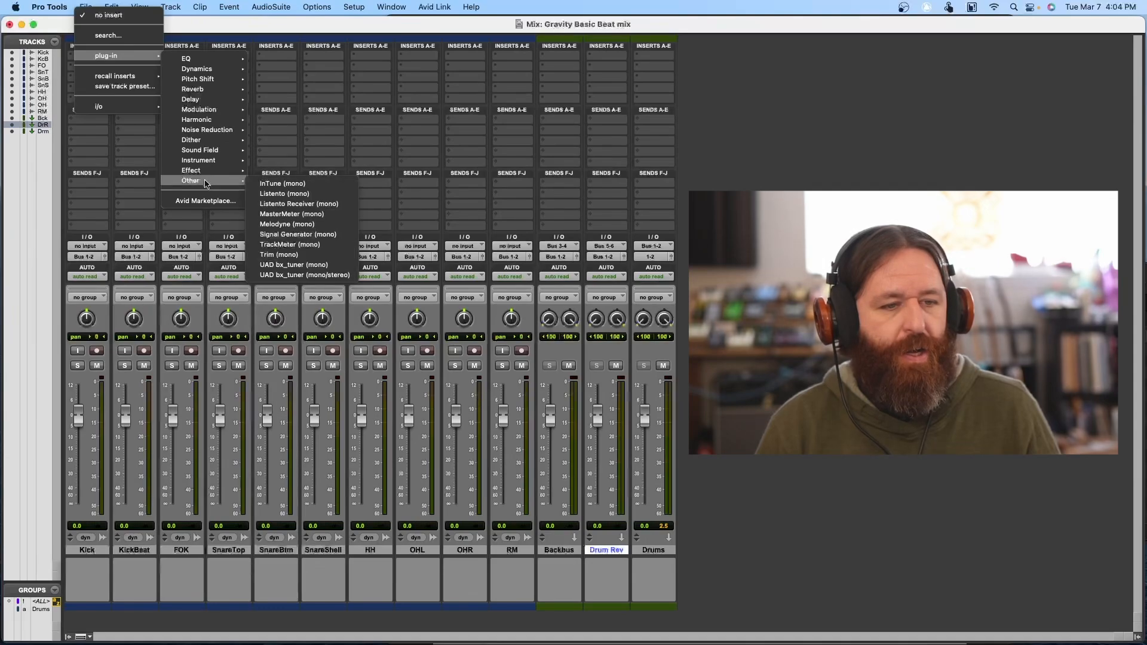
{"action": "left_click", "coordinate": [317, 256]}
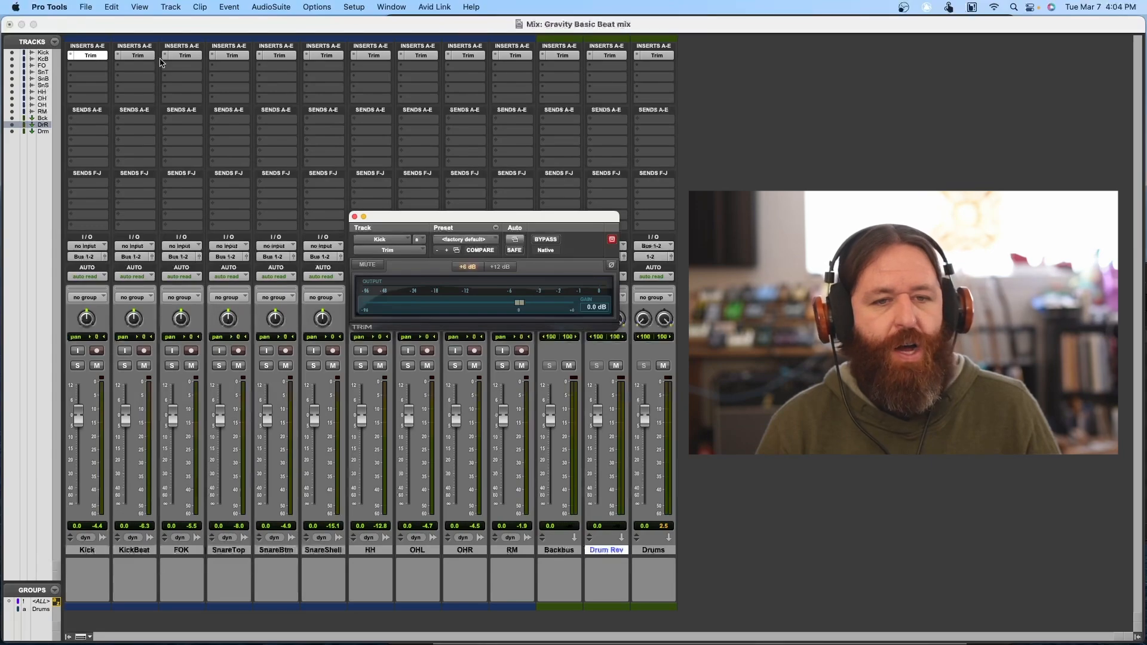
{"action": "left_click", "coordinate": [354, 216]}
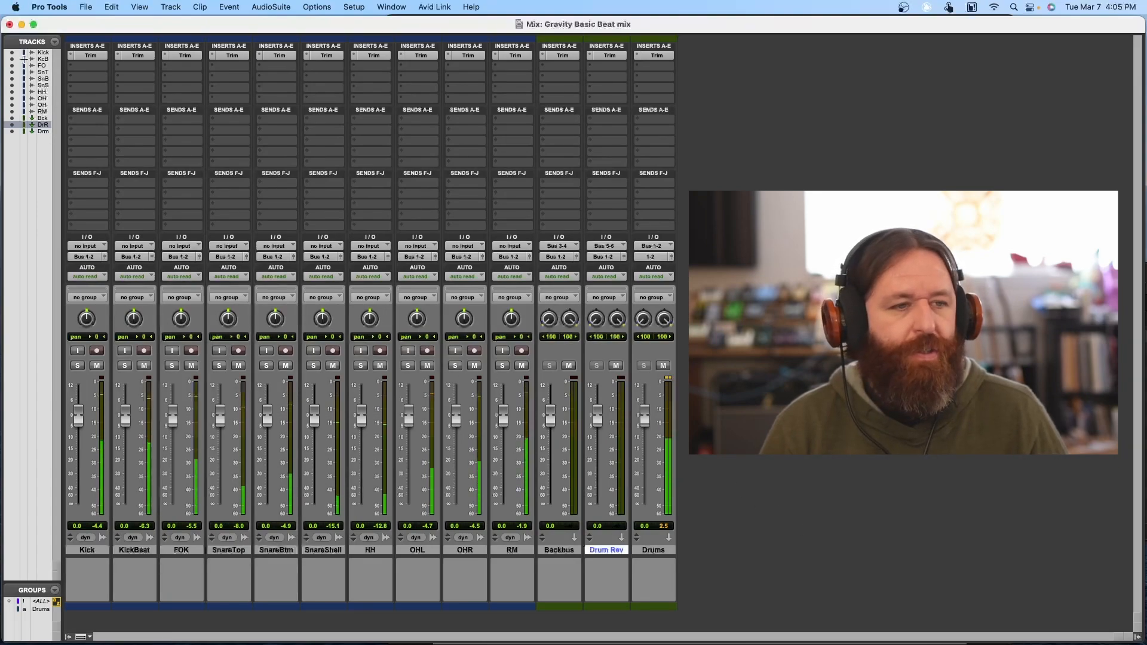
Step: Lower the Trim gain to -6.0 dB across all tracks using the Kick track's plug-in
{"action": "left_click", "coordinate": [89, 56]}
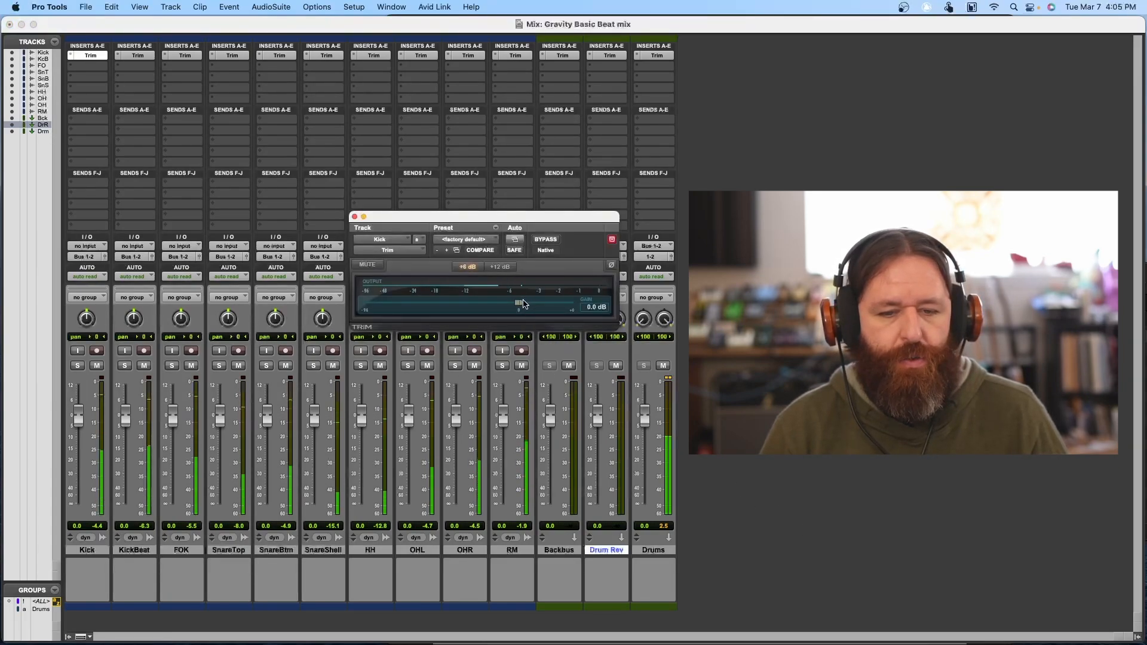
{"action": "left_click_drag", "start_coordinate": [508, 305], "coordinate": [492, 306]}
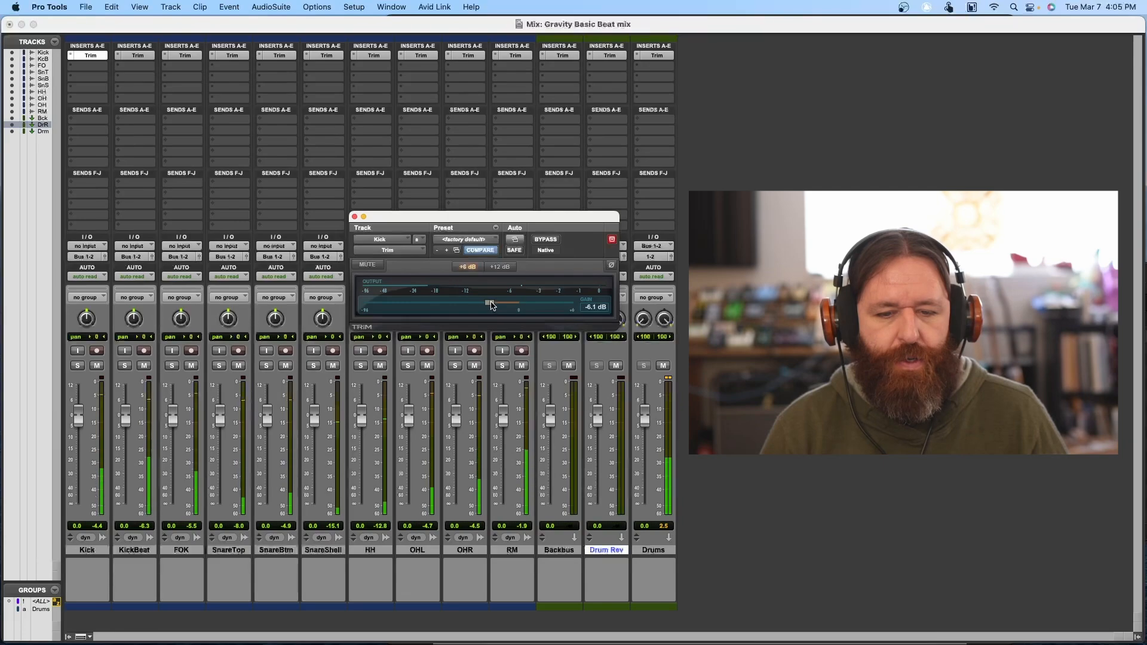
{"action": "left_click", "coordinate": [90, 56]}
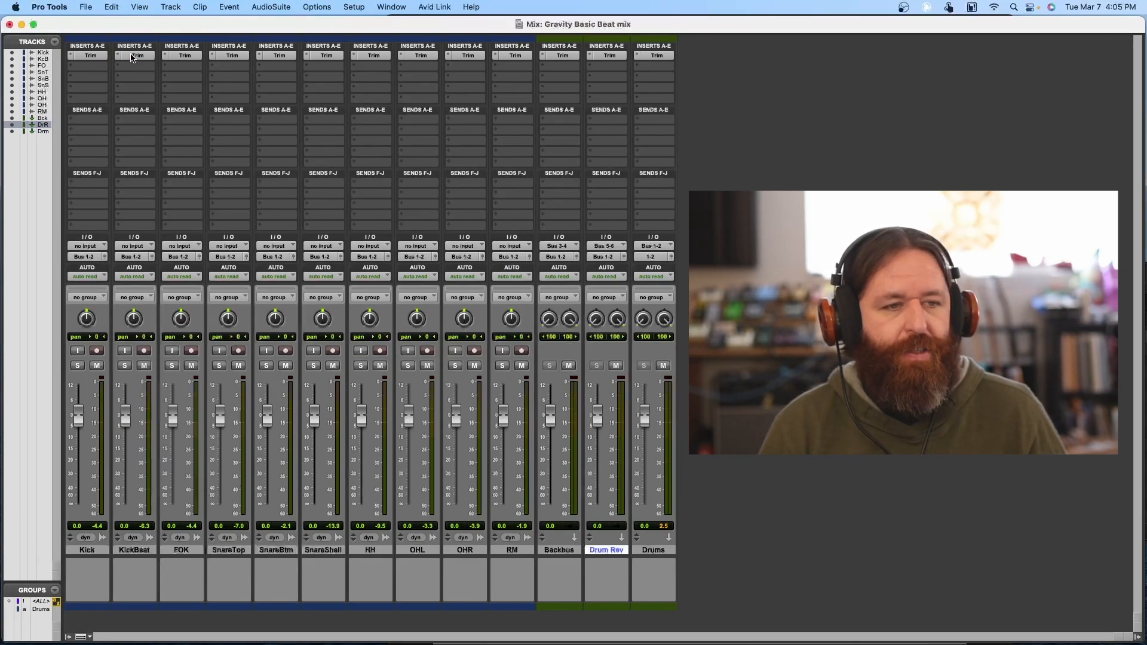
Step: Check the Trim gain on FOK and the neighbouring drum tracks, and close the plug-in window
{"action": "left_click", "coordinate": [180, 56]}
{"action": "left_click", "coordinate": [181, 56]}
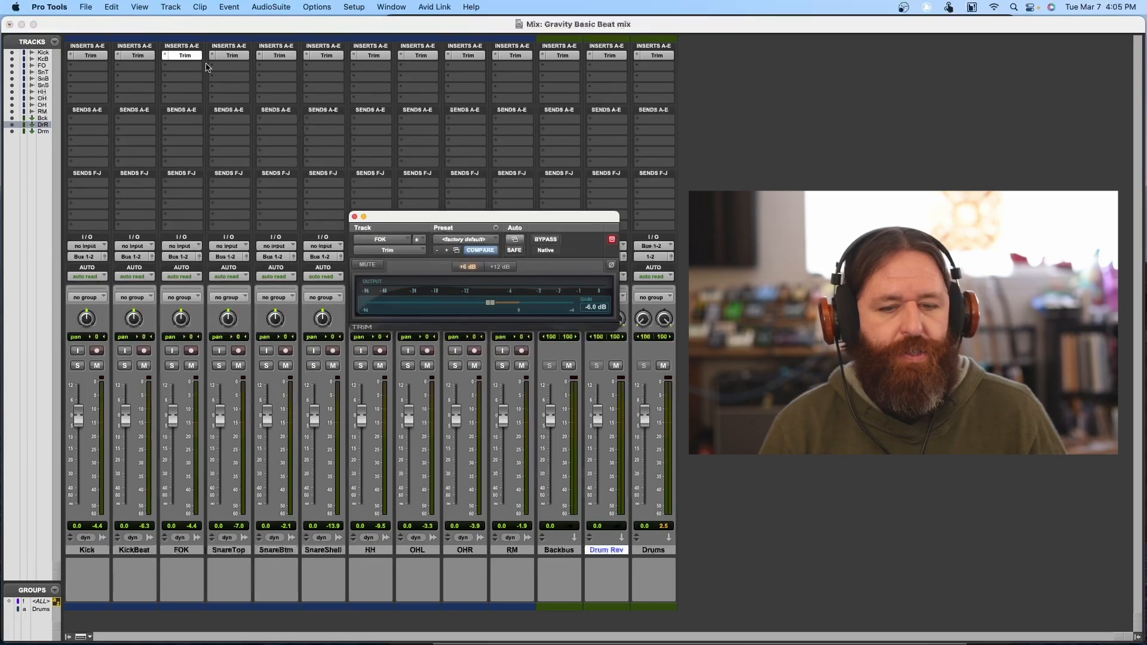
{"action": "left_click", "coordinate": [231, 58]}
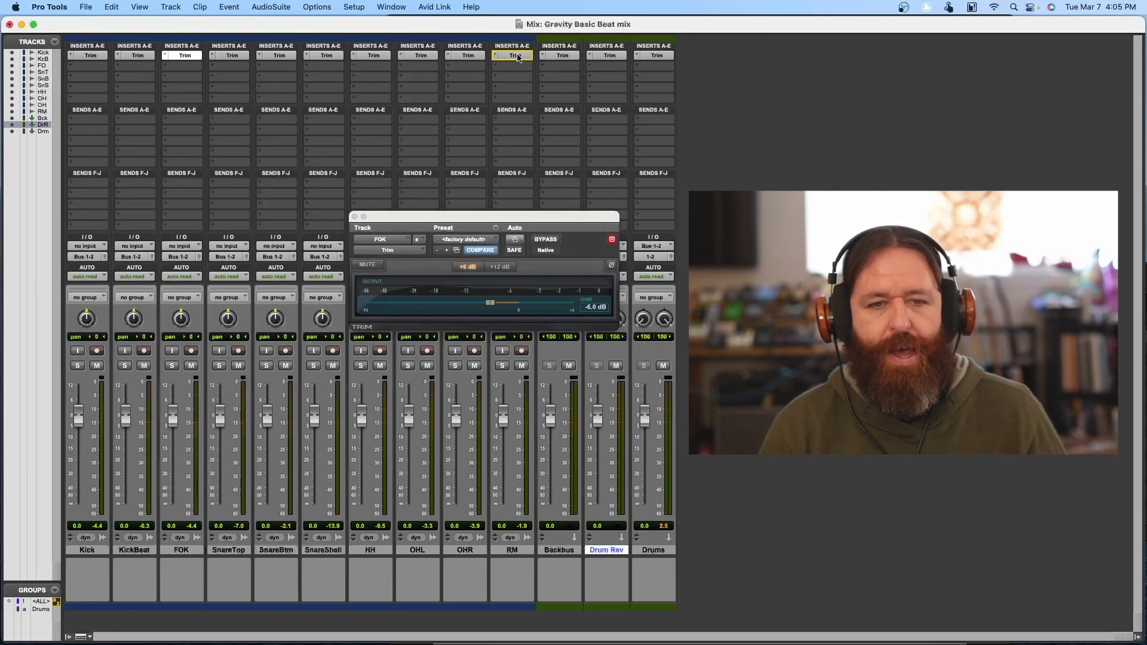
{"action": "left_click", "coordinate": [354, 217]}
Step: Reset the Trim gain to 0.0 dB on the stereo aux tracks and close the plug-in window
{"action": "left_click", "coordinate": [562, 56]}
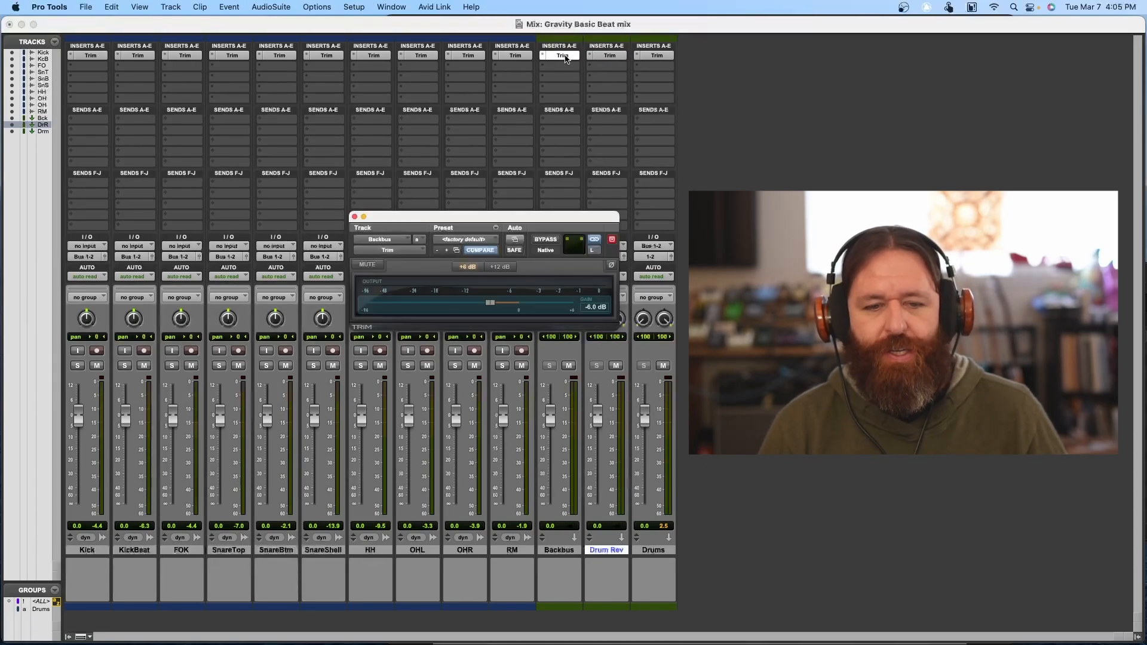
{"action": "left_click", "coordinate": [610, 56]}
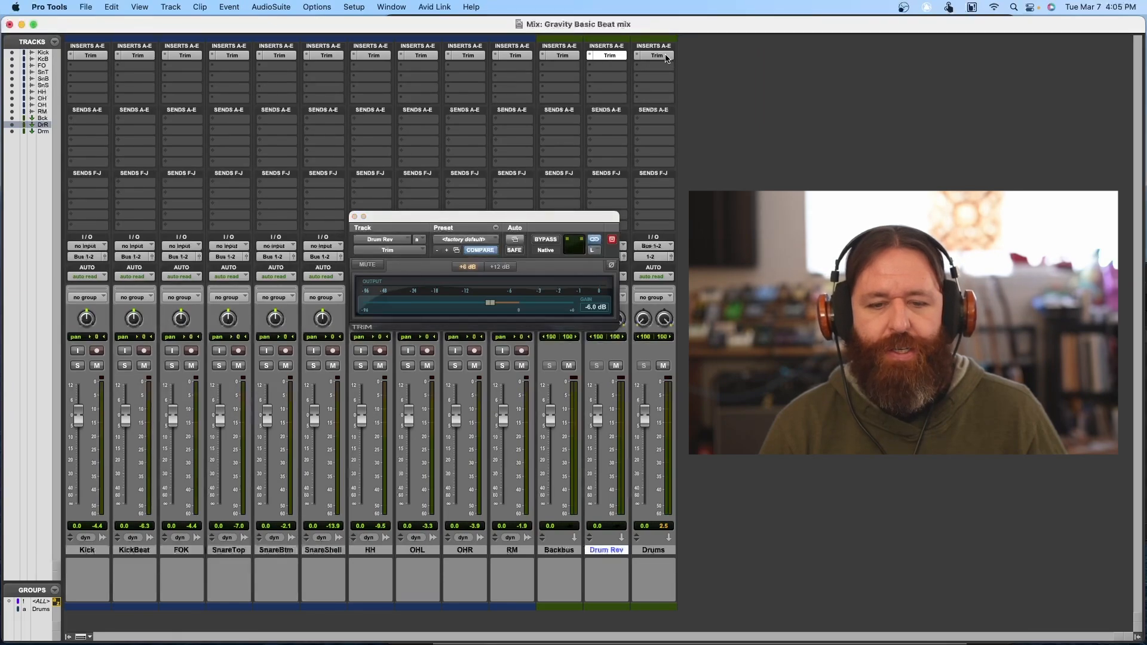
{"action": "left_click", "coordinate": [666, 56]}
{"action": "left_click", "coordinate": [609, 57]}
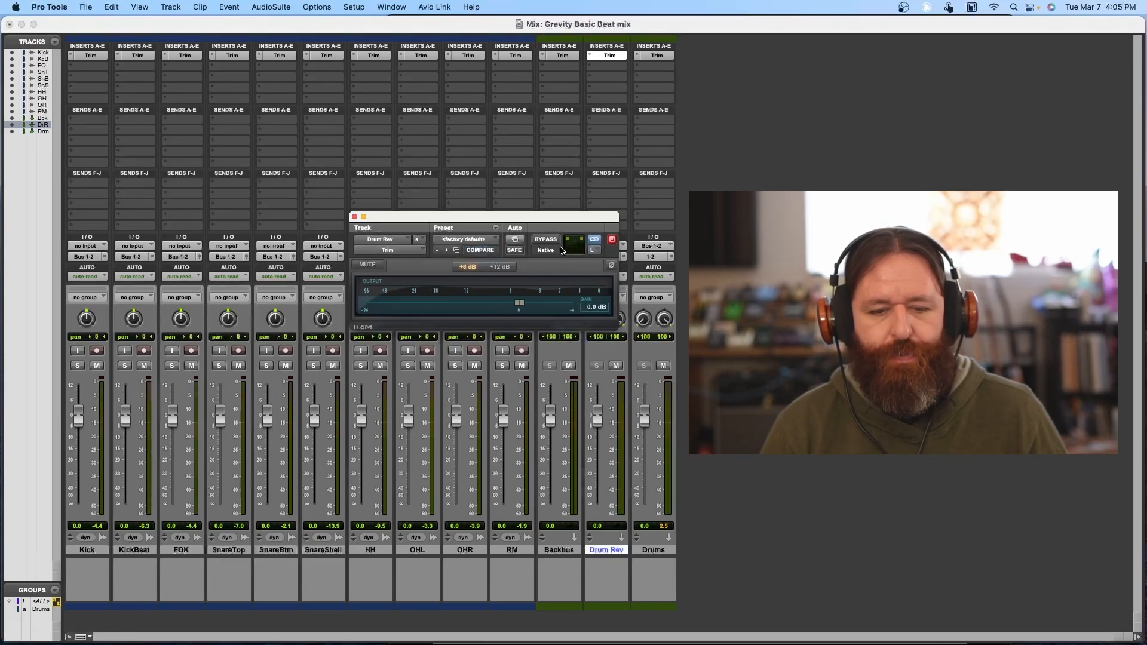
{"action": "left_click", "coordinate": [562, 56]}
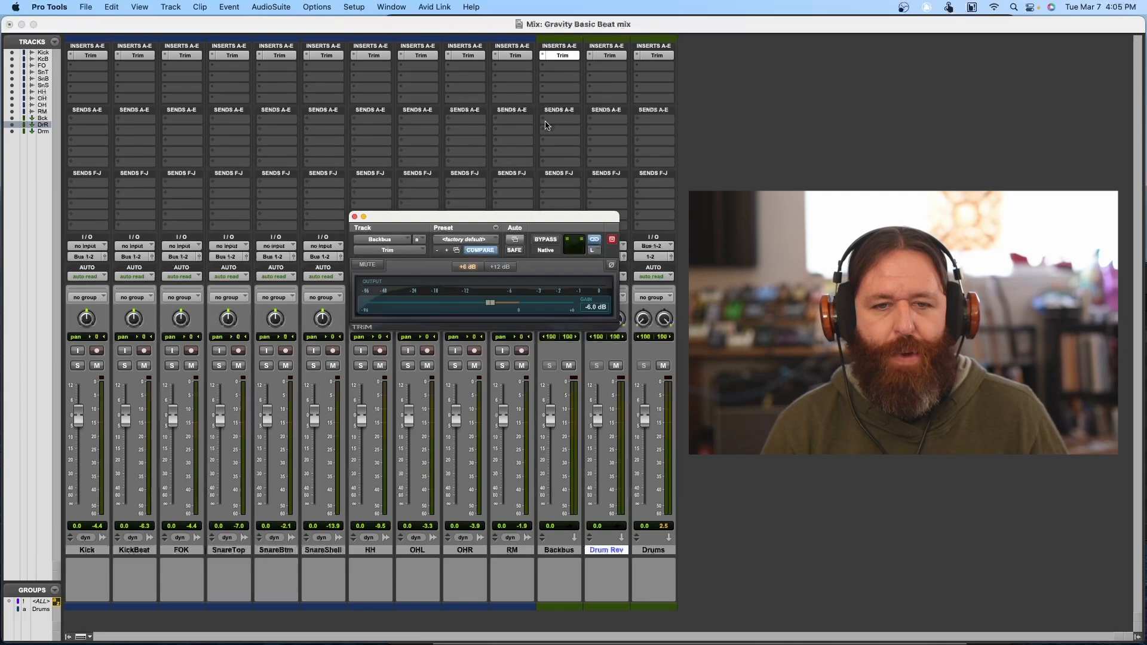
{"action": "left_click", "coordinate": [493, 307], "text": "alt"}
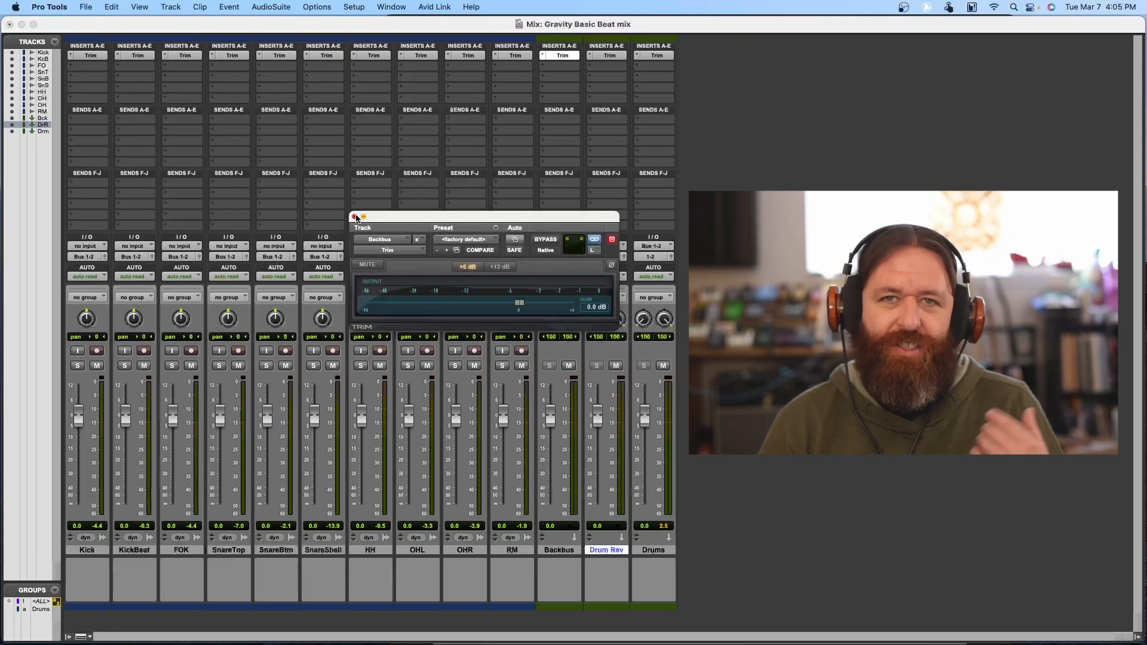
{"action": "left_click", "coordinate": [355, 217]}
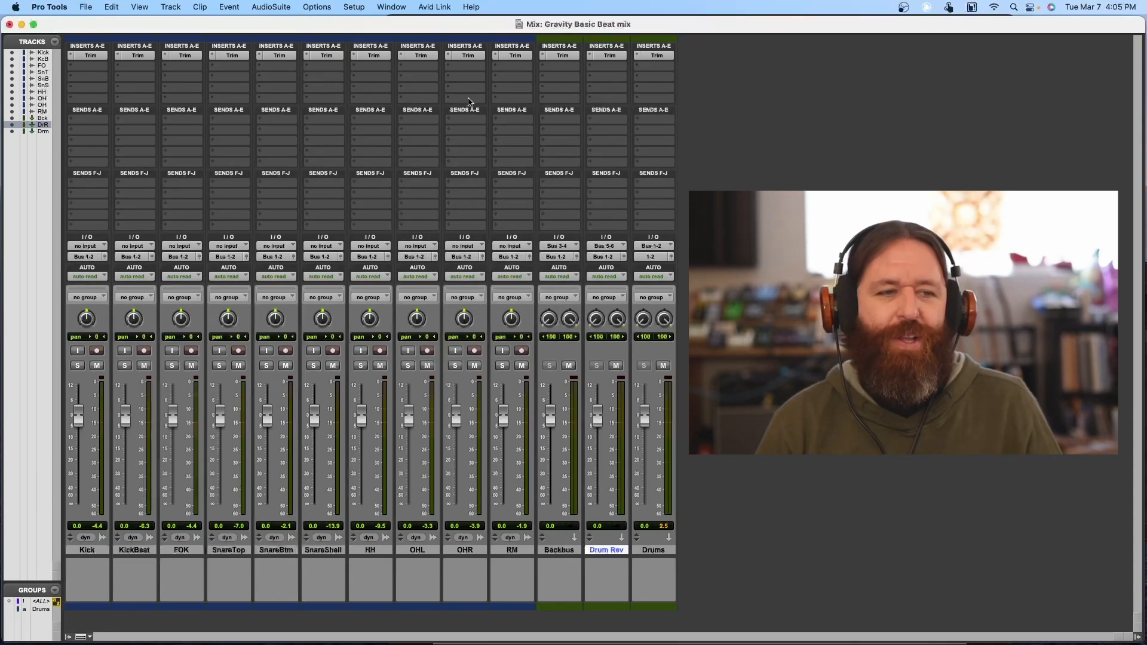
Step: Check the Trim gain on the Kick, KickBeat, FOK and SnareTop tracks, and close the plug-in window
{"action": "left_click", "coordinate": [89, 56]}
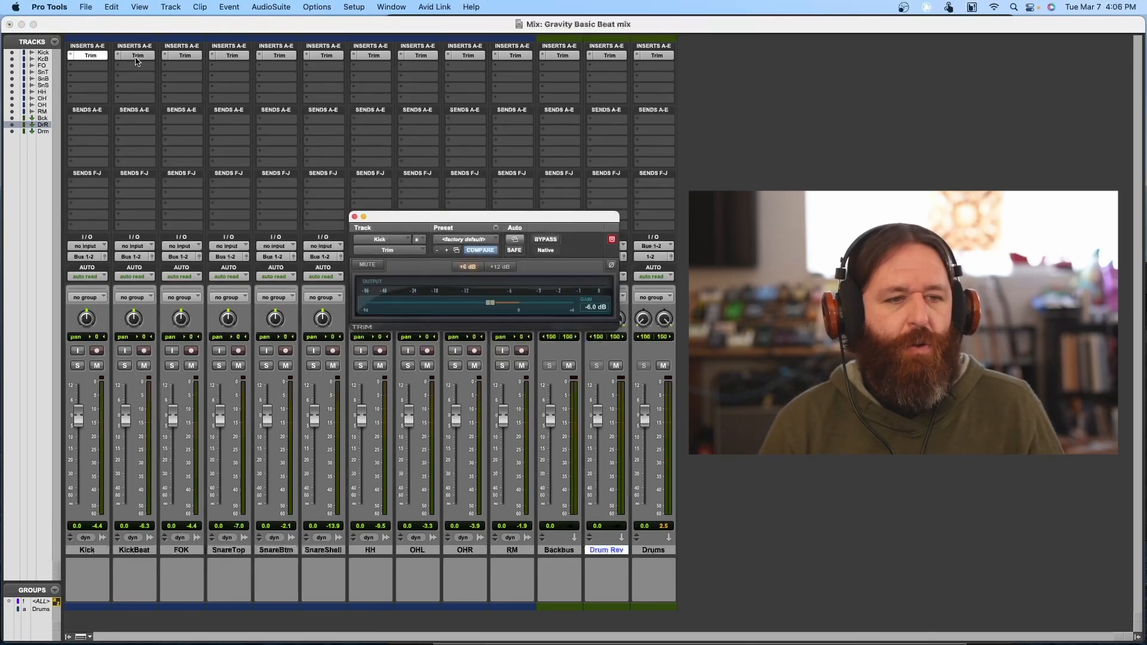
{"action": "left_click", "coordinate": [140, 56]}
{"action": "left_click", "coordinate": [193, 58]}
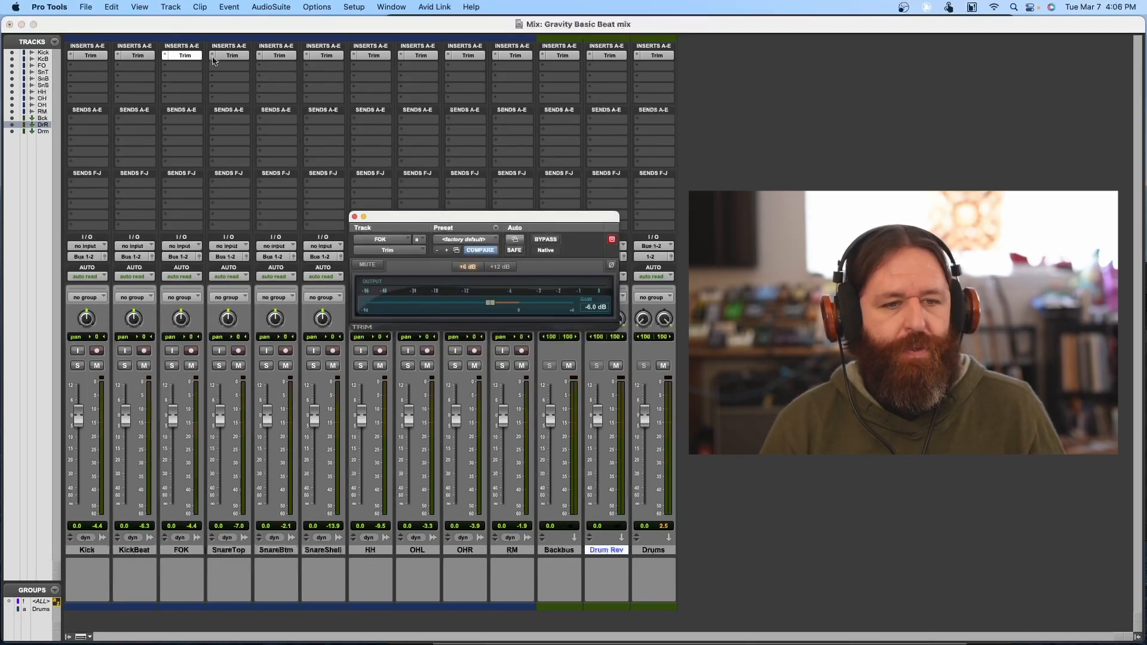
{"action": "left_click", "coordinate": [241, 60]}
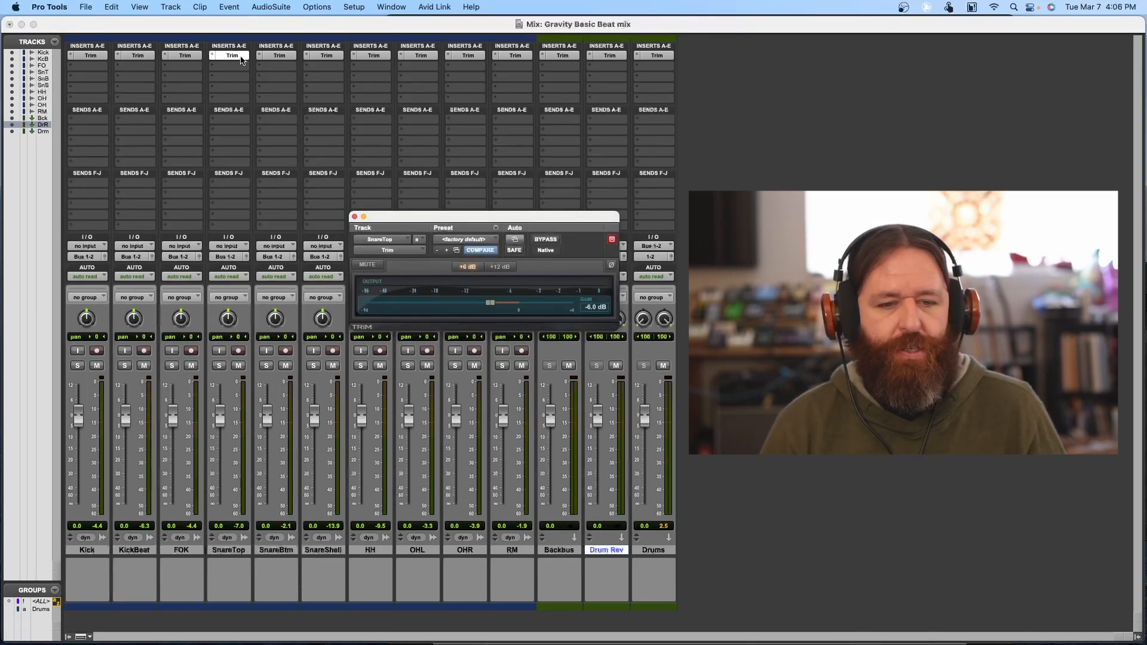
{"action": "left_click", "coordinate": [355, 217]}
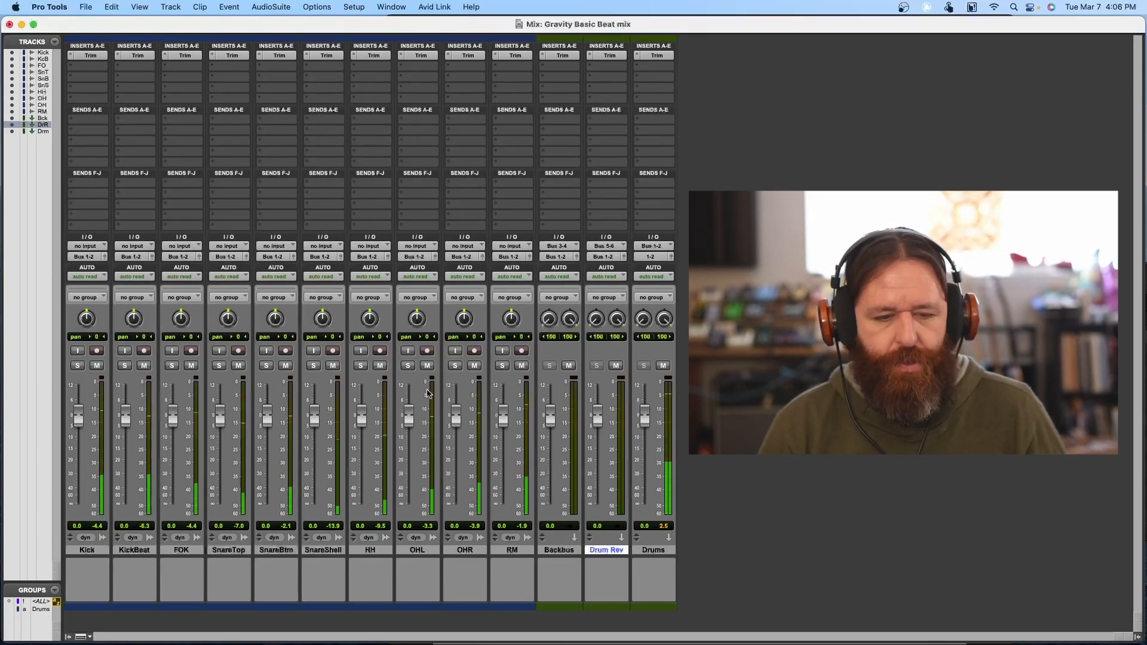
Step: Pan OHL fully left and OHR fully right at 100, and toggle solo on the RM track
{"action": "left_click_drag", "start_coordinate": [417, 319], "coordinate": [484, 266]}
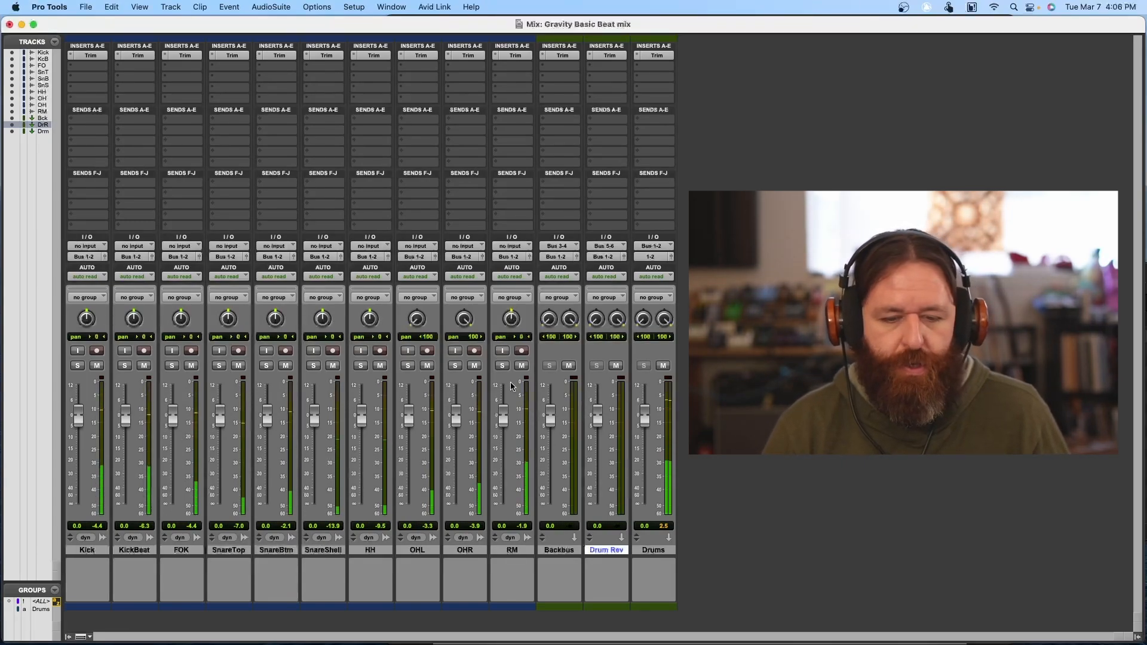
{"action": "left_click", "coordinate": [502, 365]}
{"action": "left_click", "coordinate": [502, 365]}
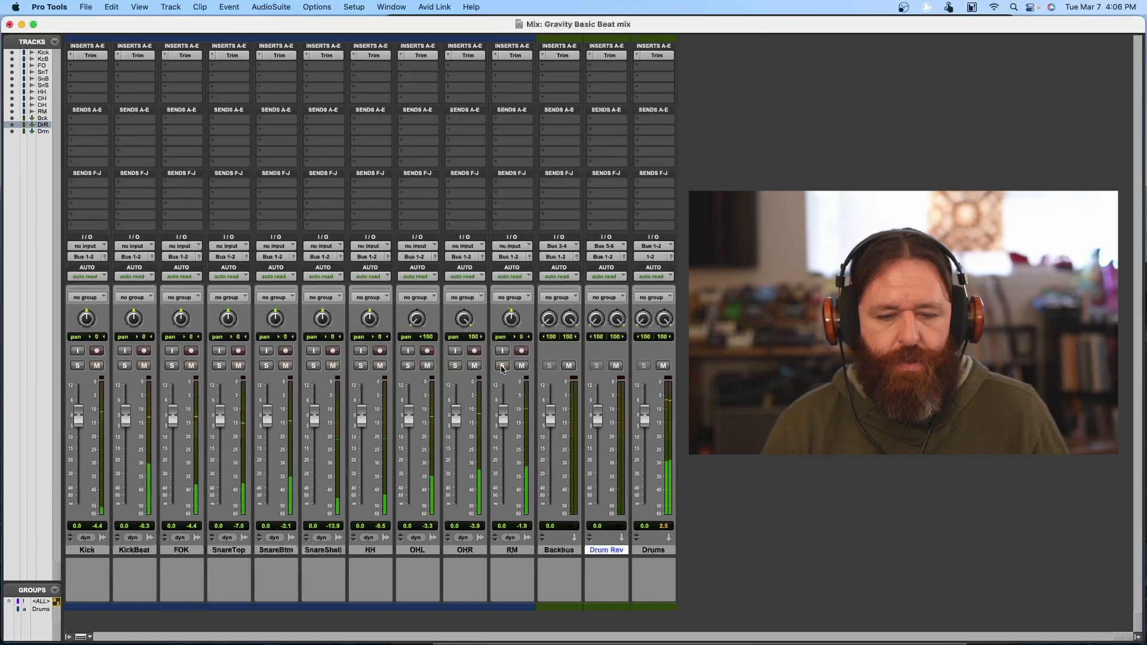
Step: Set the RM track's Trim gain to -4.2 dB, and mute the HH and SnareShell tracks
{"action": "left_click", "coordinate": [515, 56]}
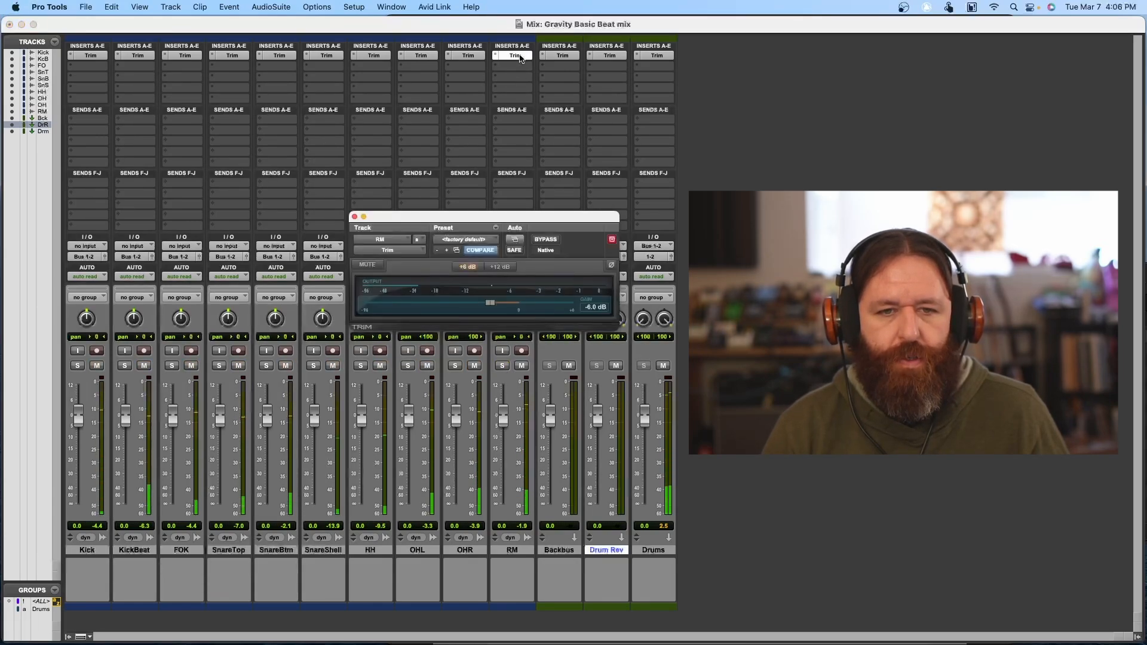
{"action": "mouse_move", "coordinate": [490, 307]}
{"action": "left_mouse_down"}
{"action": "mouse_move", "coordinate": [343, 308]}
{"action": "mouse_move", "coordinate": [542, 309]}
{"action": "mouse_move", "coordinate": [502, 307]}
{"action": "left_mouse_up"}
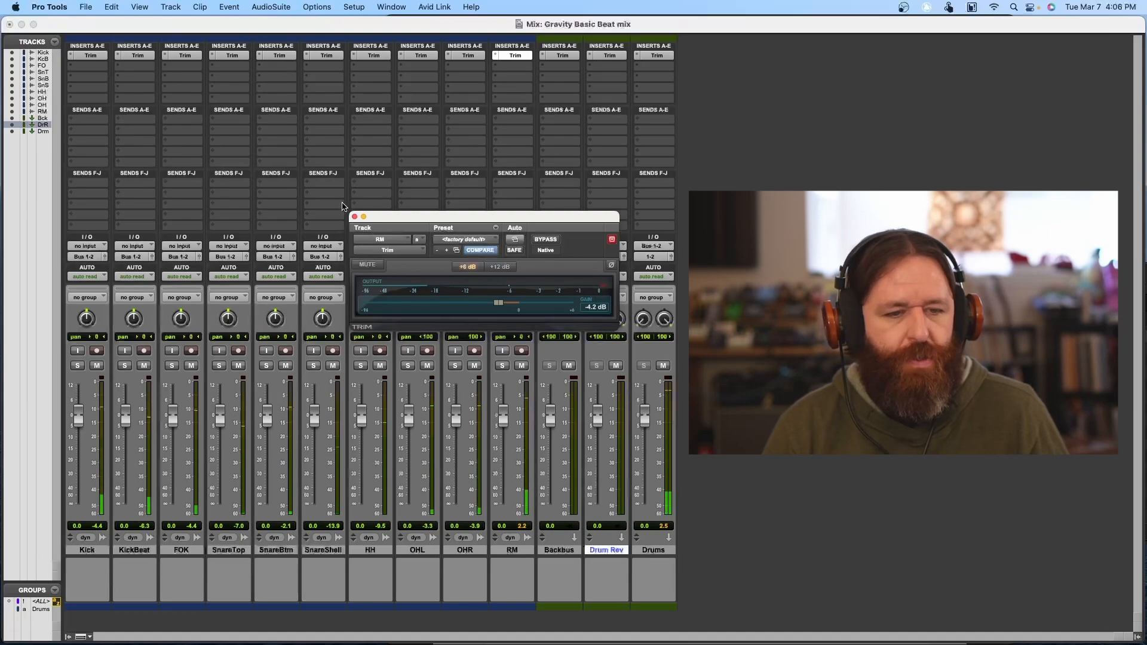
{"action": "left_click", "coordinate": [354, 217]}
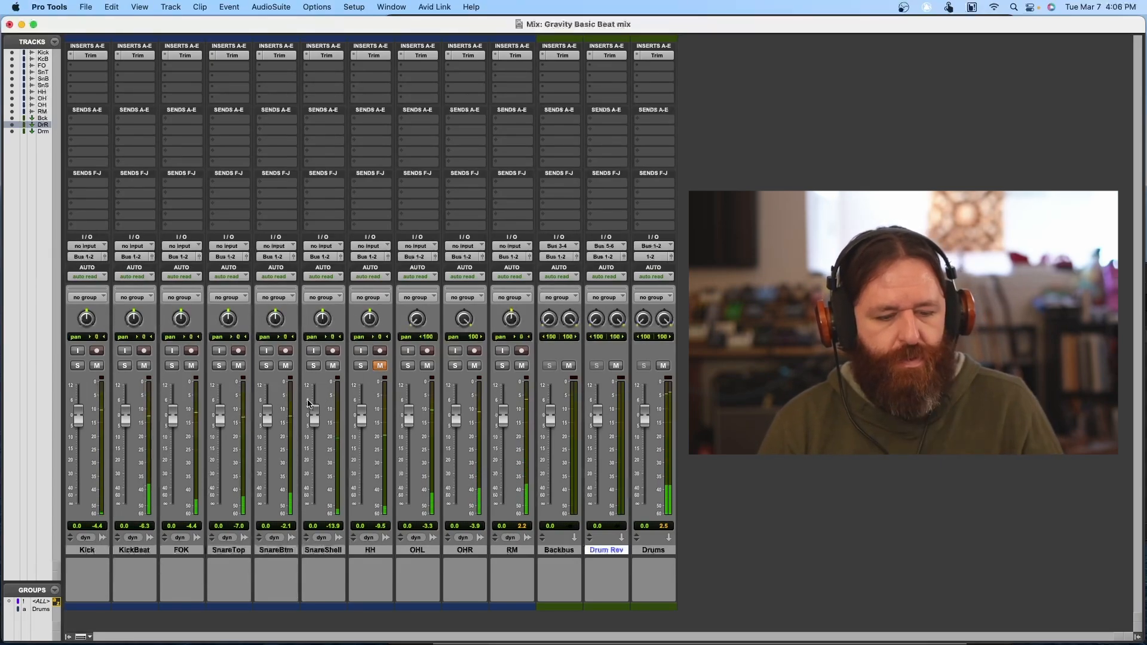
{"action": "left_click", "coordinate": [332, 366]}
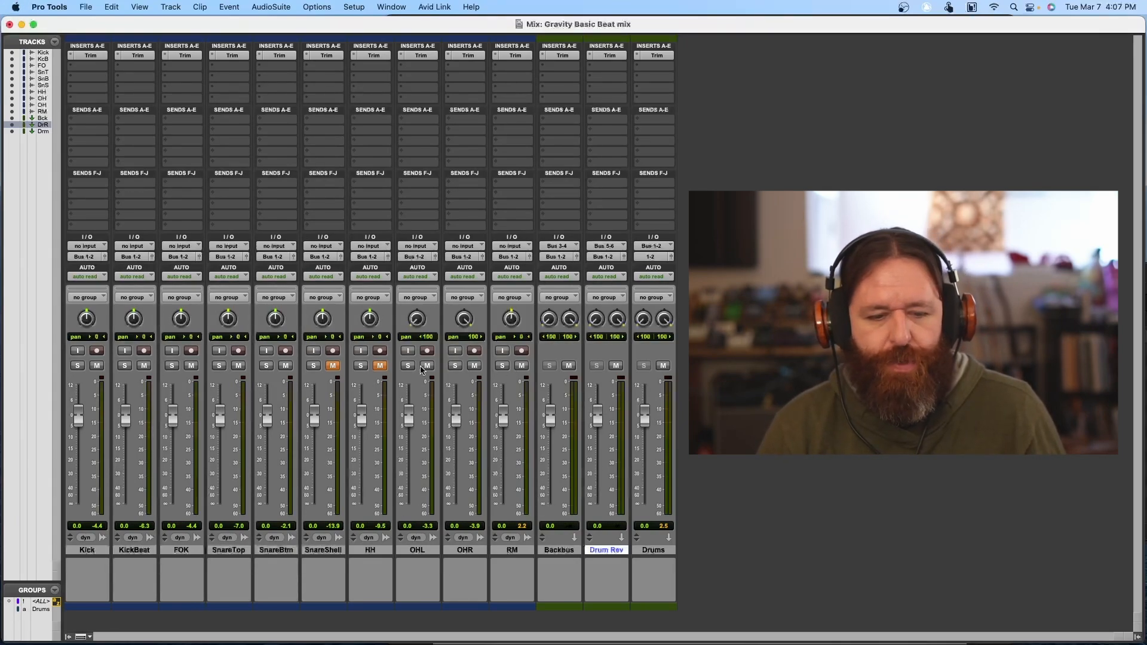
Step: Switch to the Edit window and create one new stereo audio track directly below OHR
{"action": "key", "text": "super+equal"}
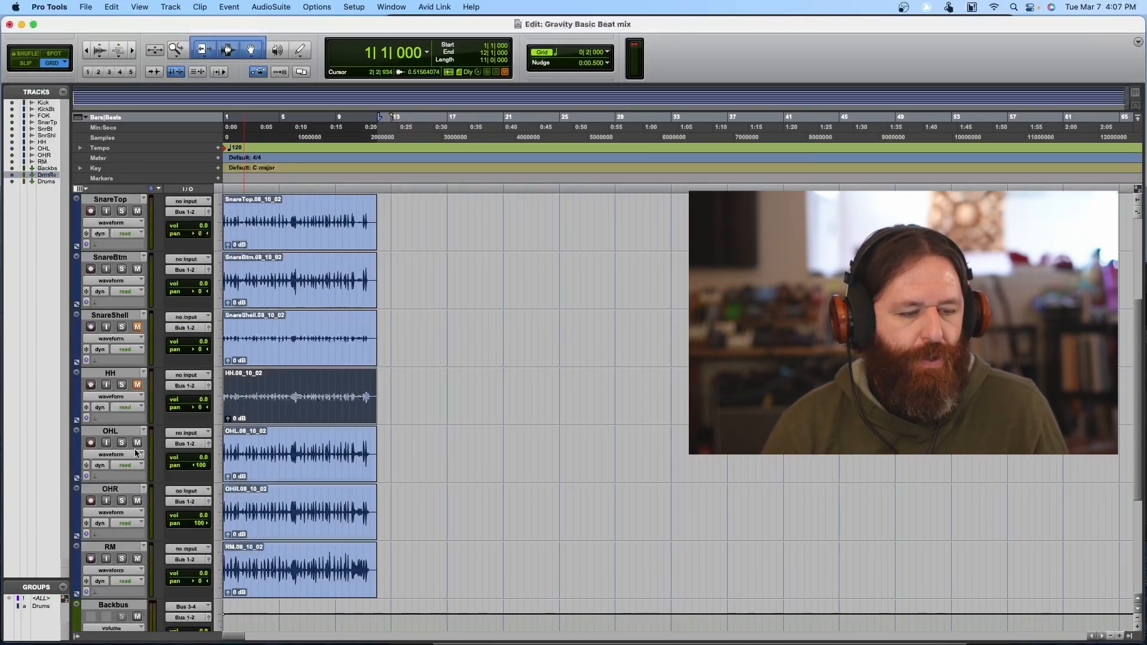
{"action": "left_click", "coordinate": [115, 492]}
{"action": "key", "text": "super+shift+n"}
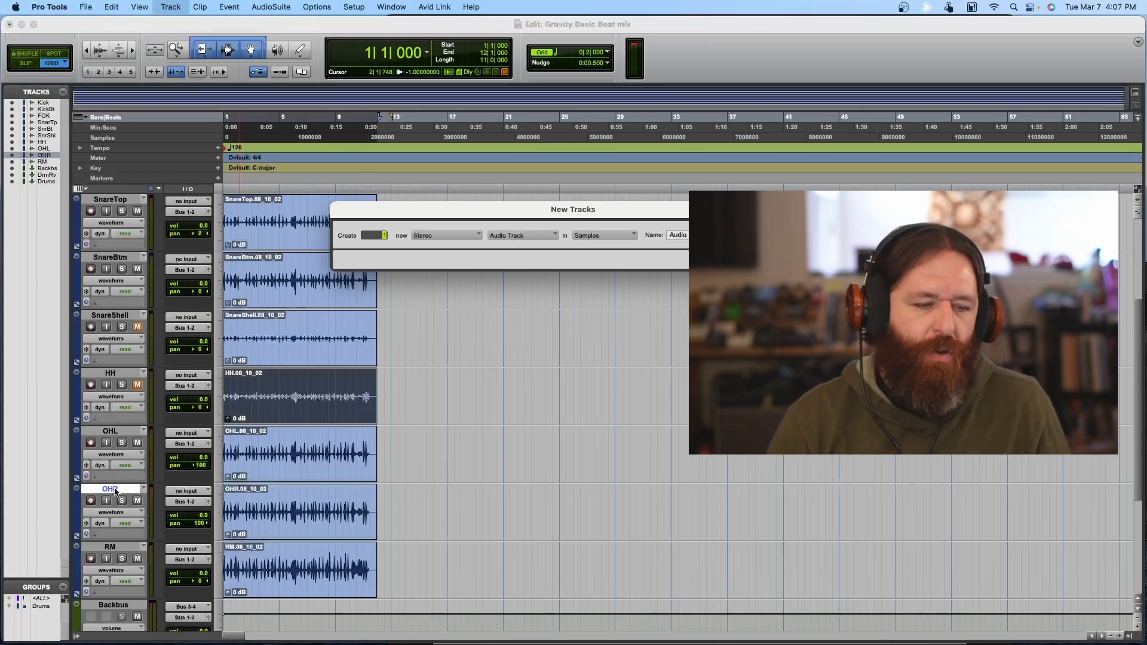
{"action": "key", "text": "Return"}
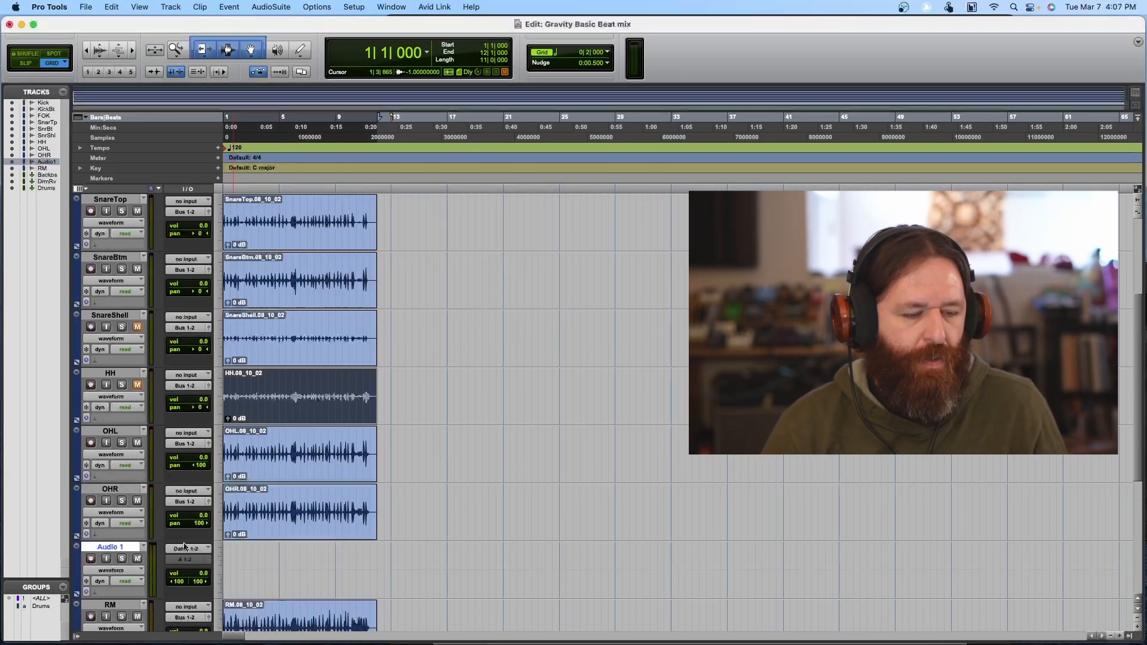
Step: Move the OHL and OHR clips together onto the new stereo audio track, keeping their timeline position
{"action": "left_click", "coordinate": [301, 531]}
{"action": "left_click", "coordinate": [295, 466], "text": "shift"}
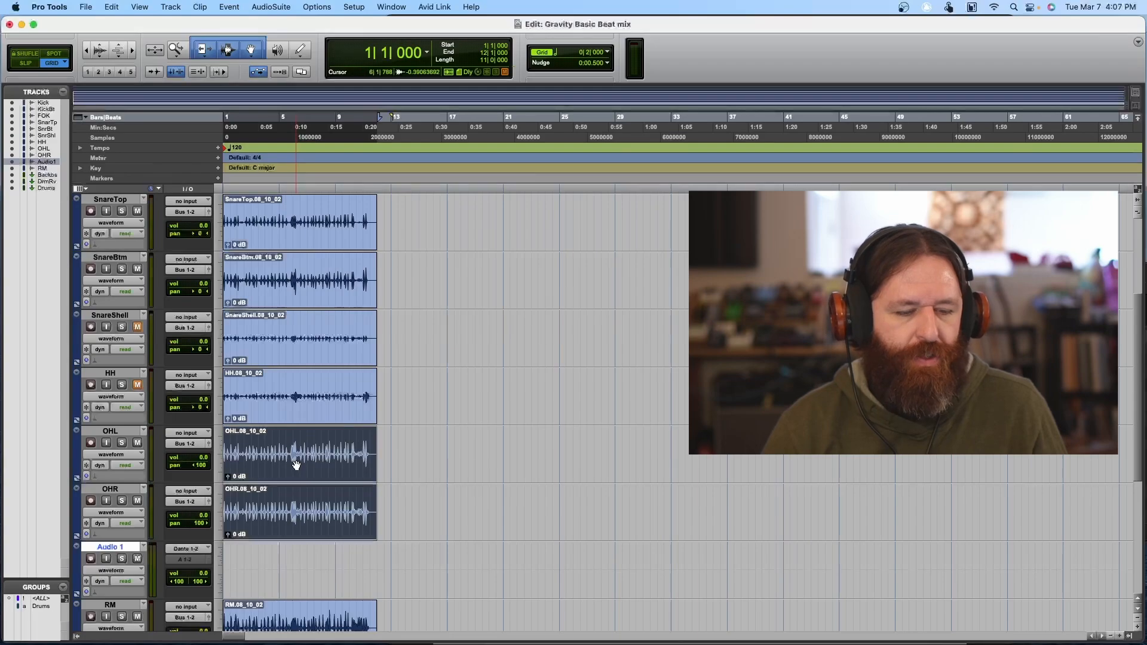
{"action": "left_click_drag", "start_coordinate": [293, 485], "coordinate": [293, 555]}
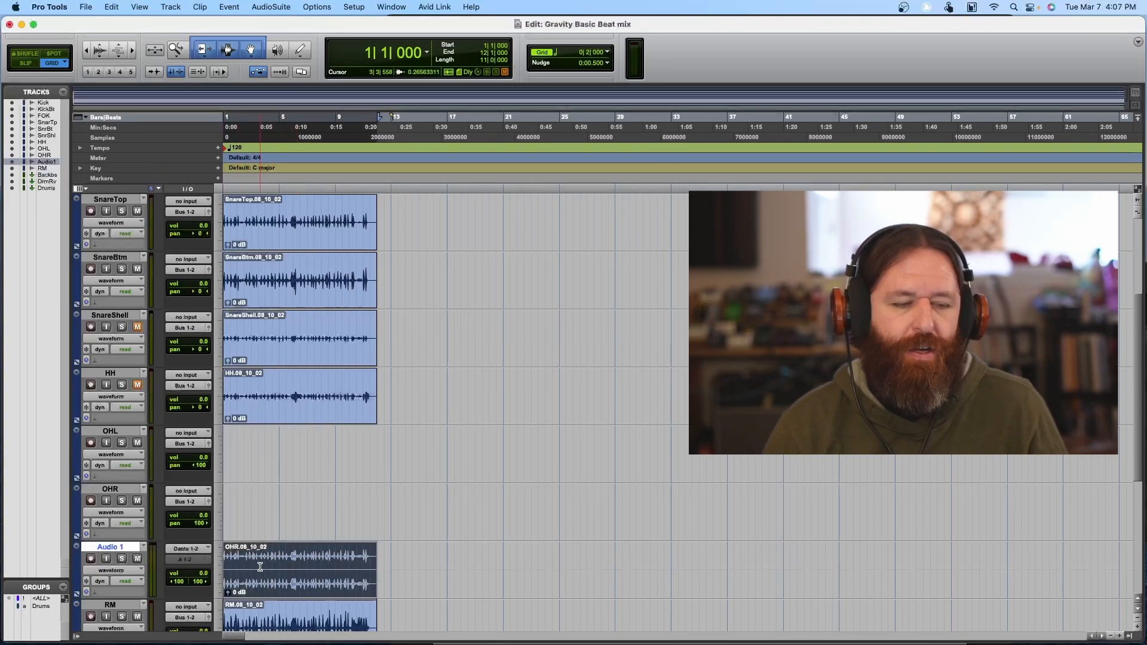
Step: Rename the new stereo overhead track as OH
{"action": "double_click", "coordinate": [97, 548]}
{"action": "type", "text": "OH"}
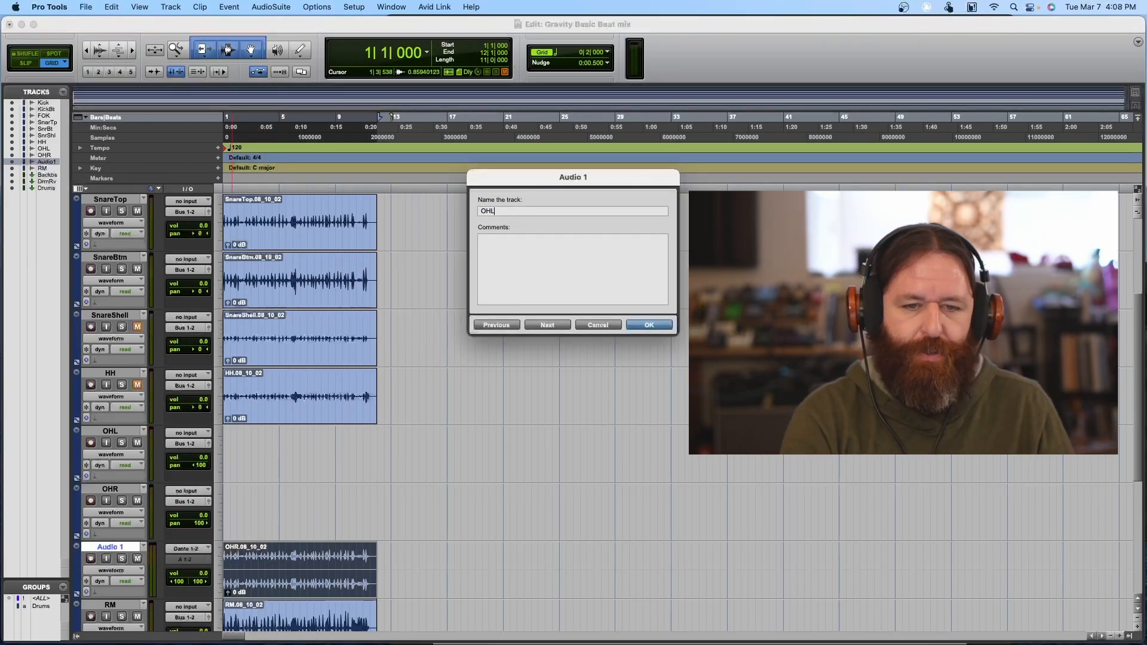
{"action": "type", "text": "L"}
{"action": "key", "text": "BackSpace"}
{"action": "key", "text": "Return"}
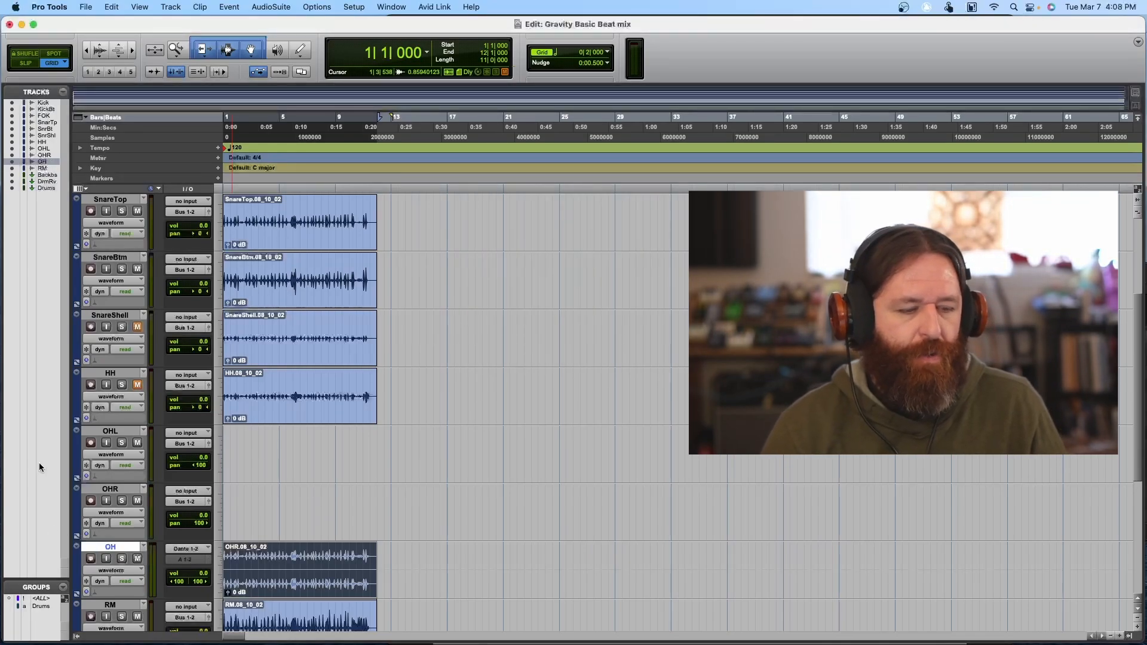
Step: Delete the empty mono tracks OHL and OHR
{"action": "left_click", "coordinate": [114, 488]}
{"action": "left_click", "coordinate": [110, 431], "text": "shift"}
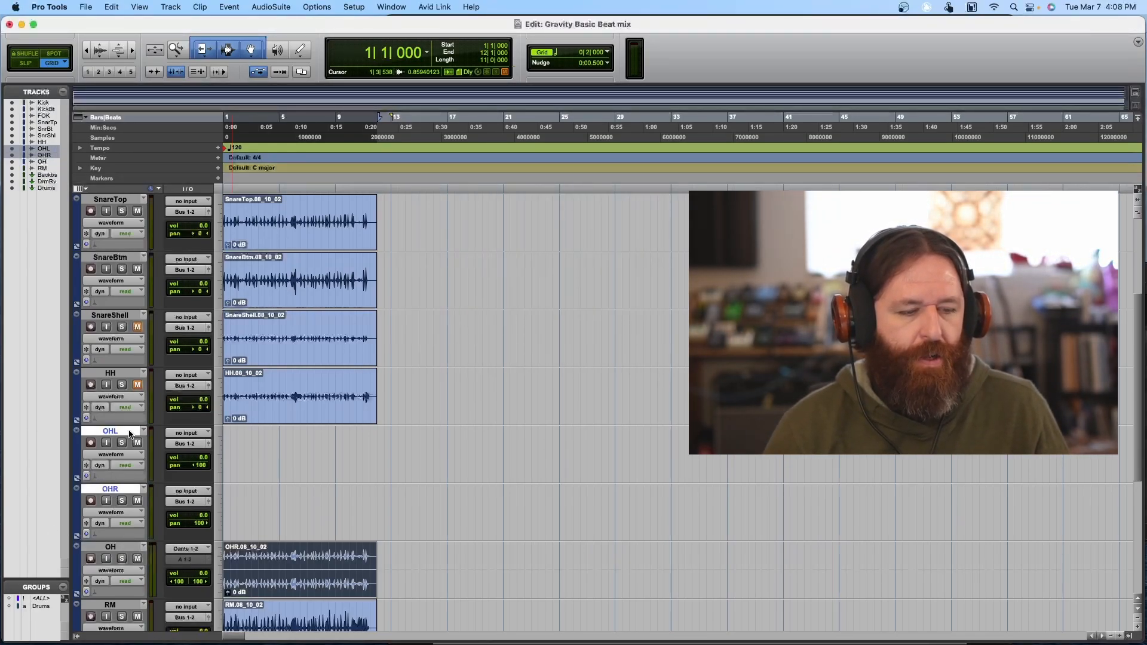
{"action": "right_click", "coordinate": [130, 429]}
{"action": "left_click", "coordinate": [197, 634]}
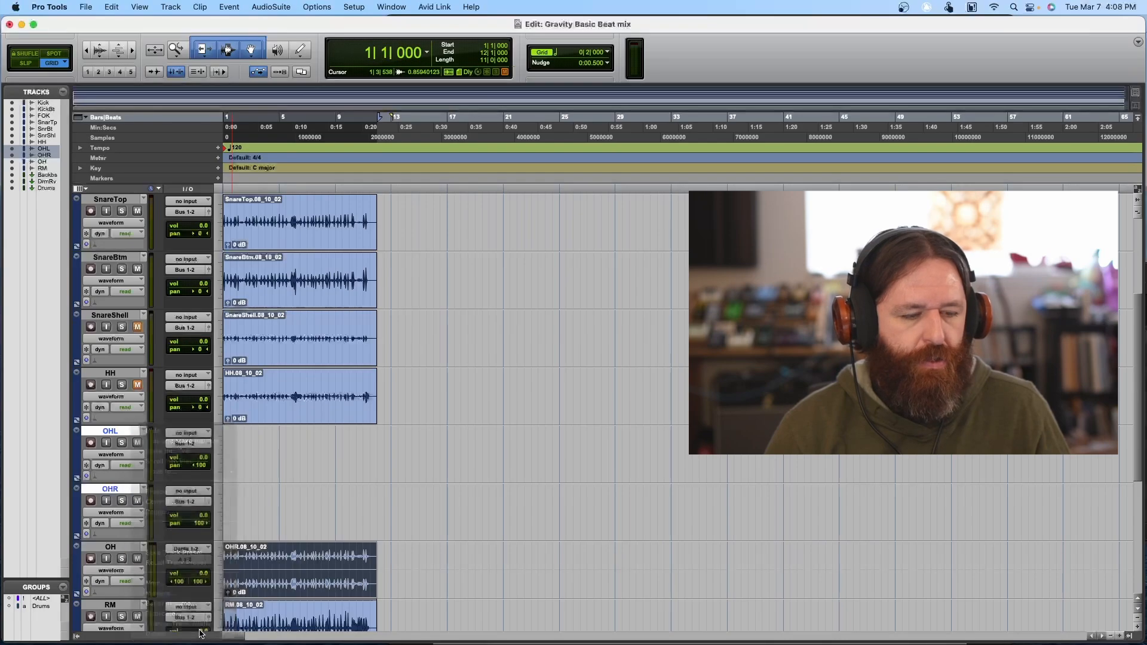
Step: Play the session, switch to the Mix window and check the Trim gain on the OH track
{"action": "left_click", "coordinate": [287, 435]}
{"action": "key", "text": "space"}
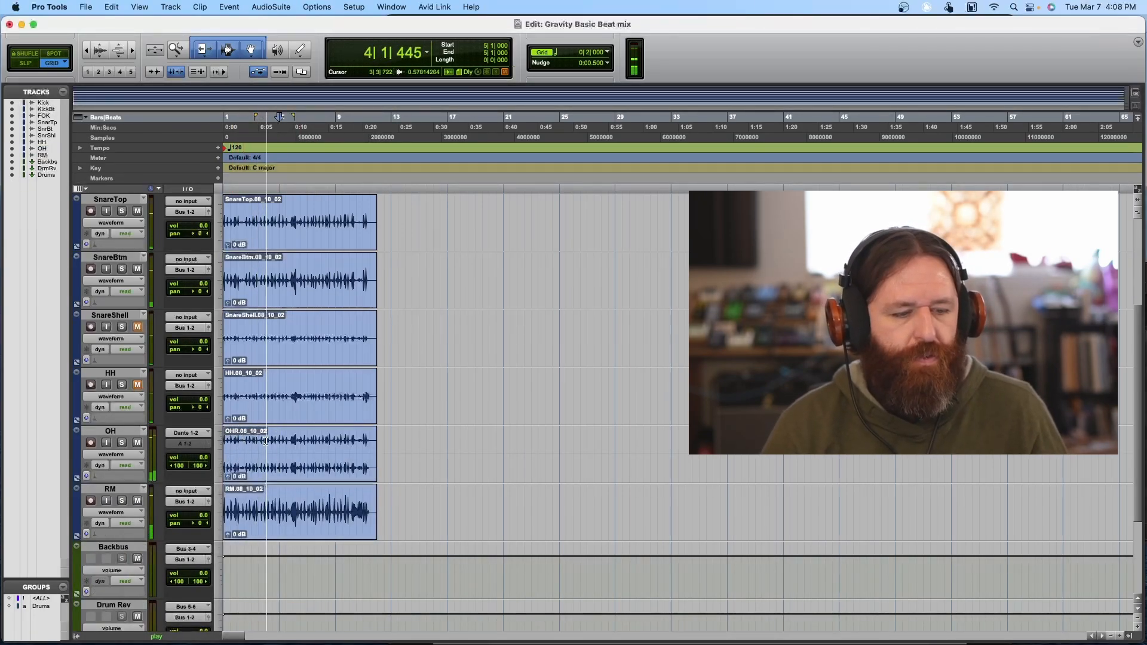
{"action": "key", "text": "super+equal"}
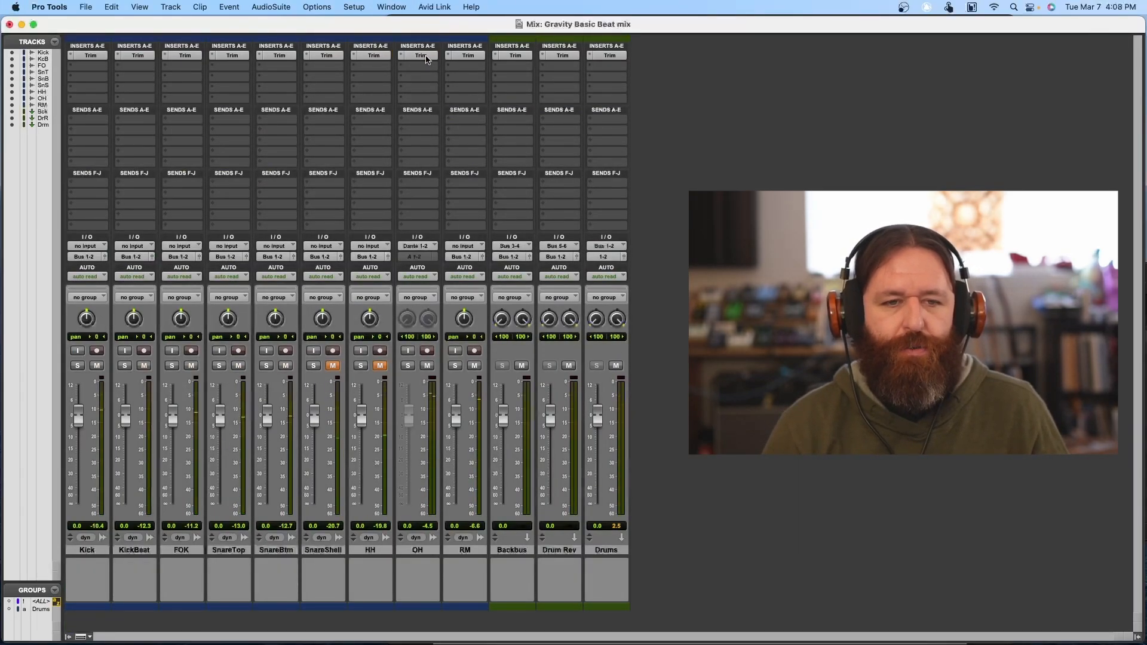
{"action": "left_click", "coordinate": [423, 57]}
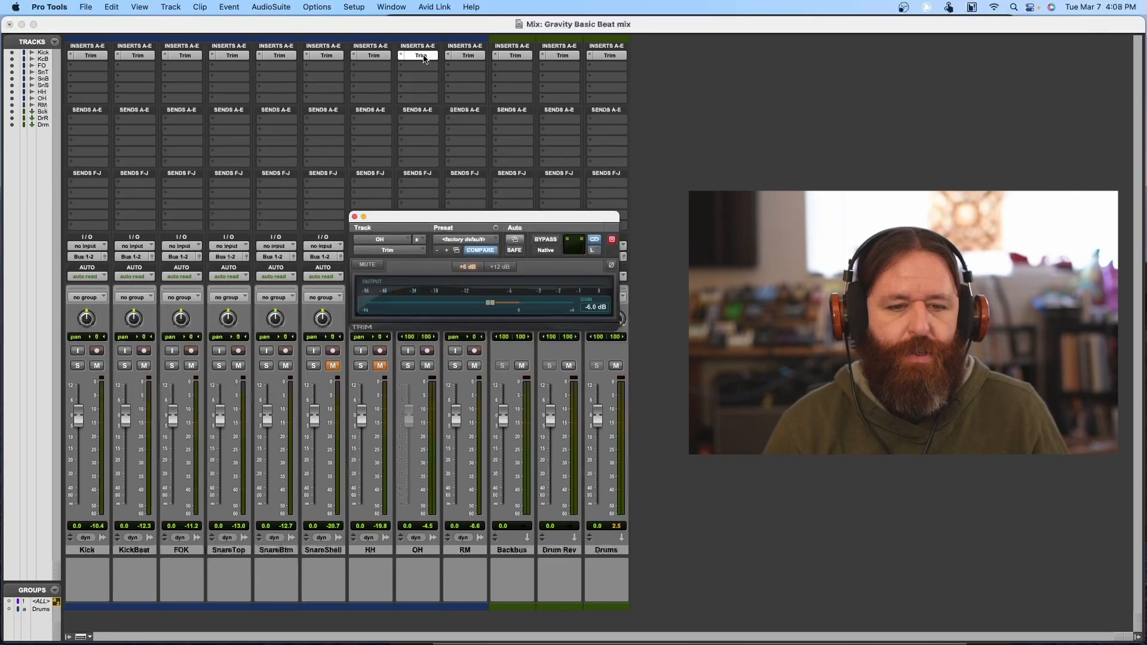
{"action": "left_click", "coordinate": [354, 218]}
Step: Route the OH track's output to Bus 1-2
{"action": "left_click", "coordinate": [417, 256]}
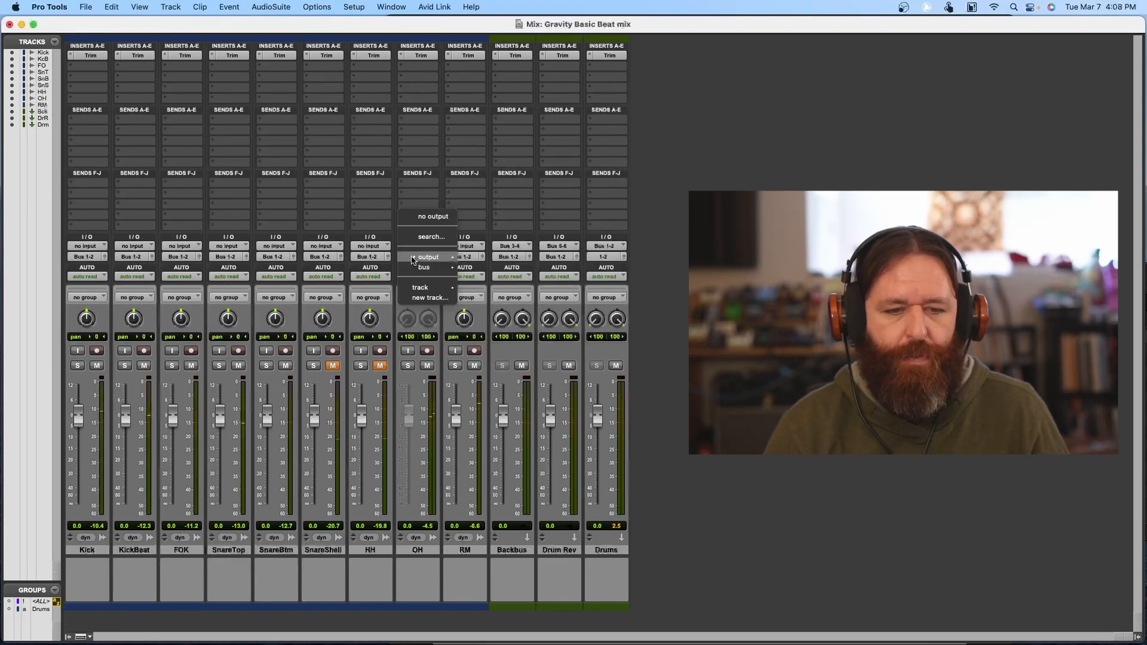
{"action": "mouse_move", "coordinate": [433, 267]}
{"action": "left_click", "coordinate": [517, 13]}
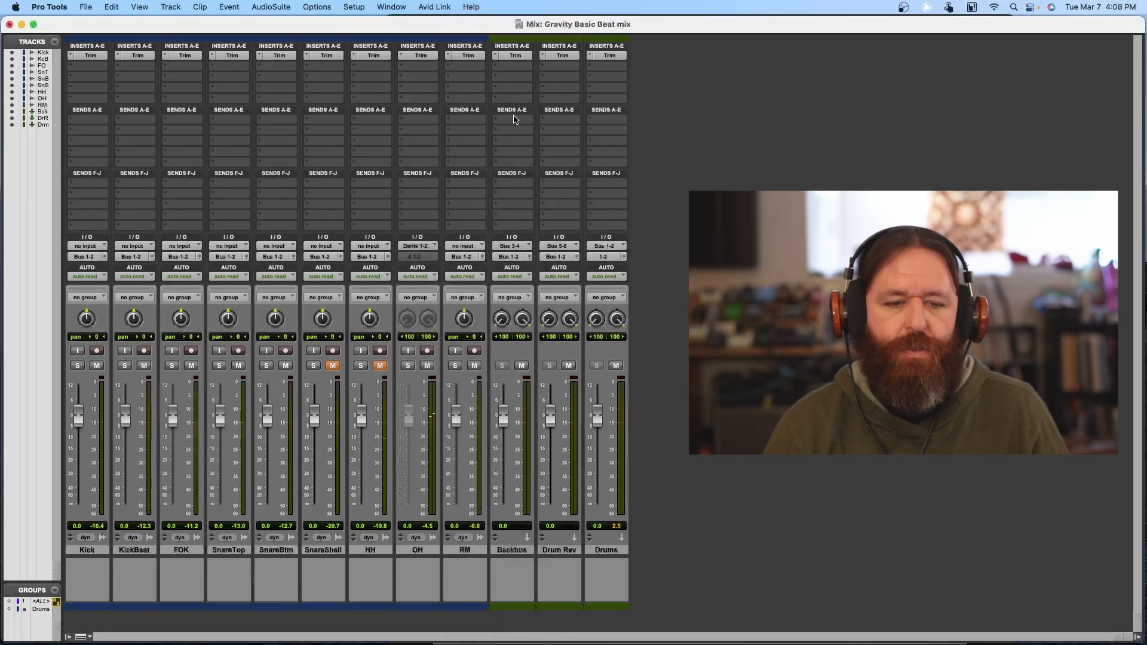
Step: Solo OH during playback, compare it with and without the RM track soloed, and clear the solos
{"action": "left_click", "coordinate": [408, 366]}
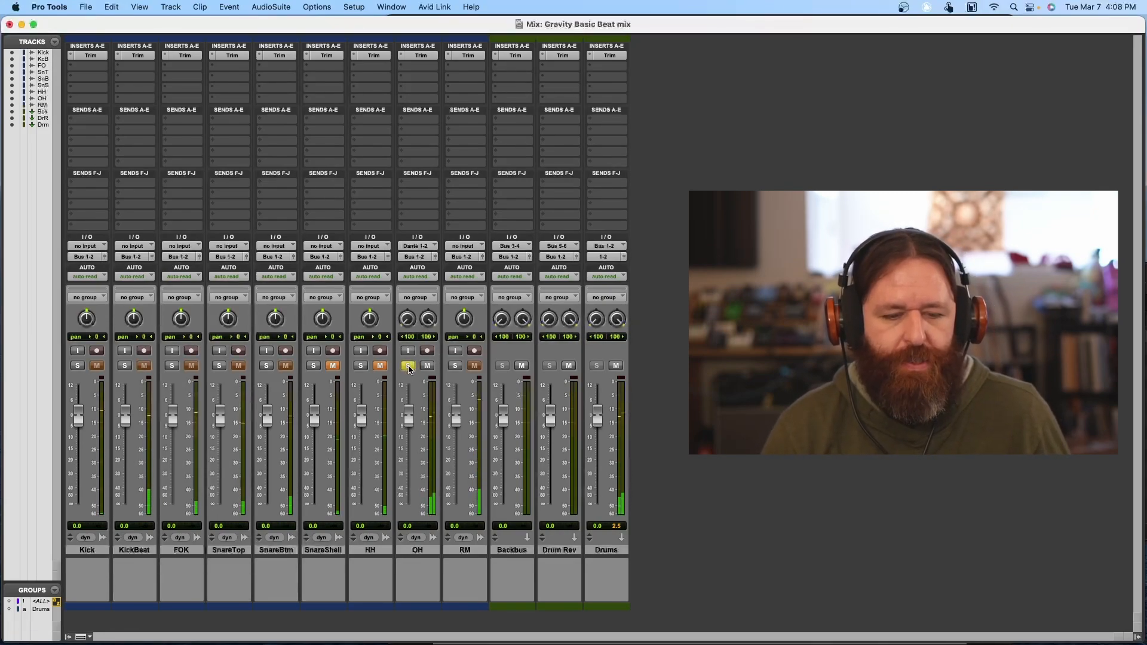
{"action": "left_click", "coordinate": [454, 366]}
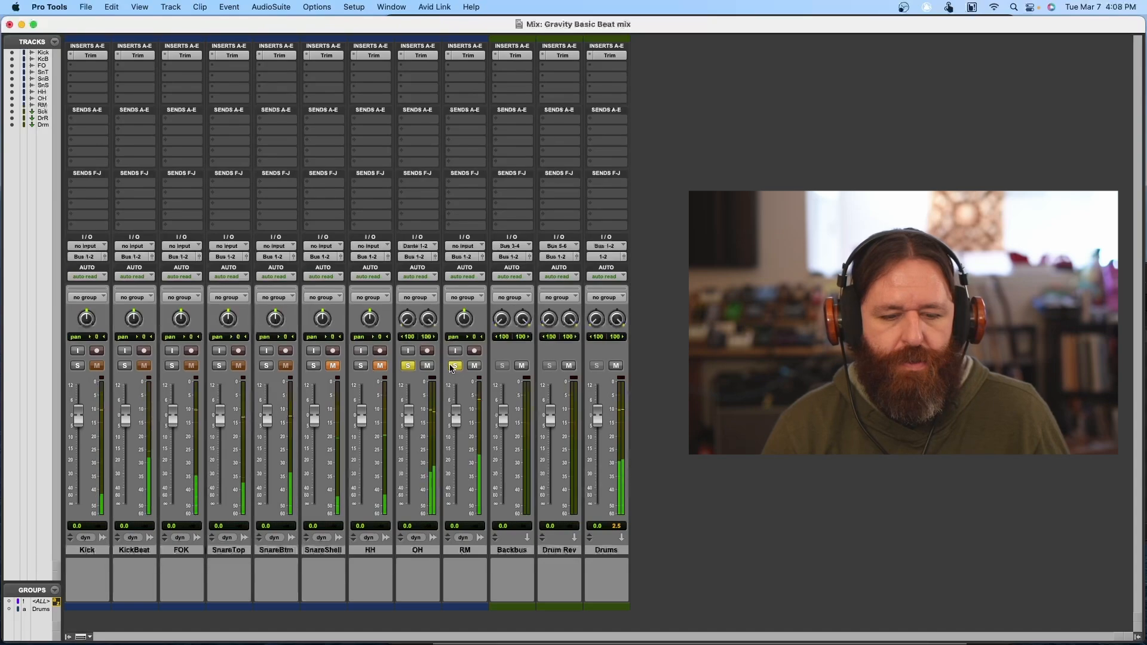
{"action": "left_click", "coordinate": [453, 366]}
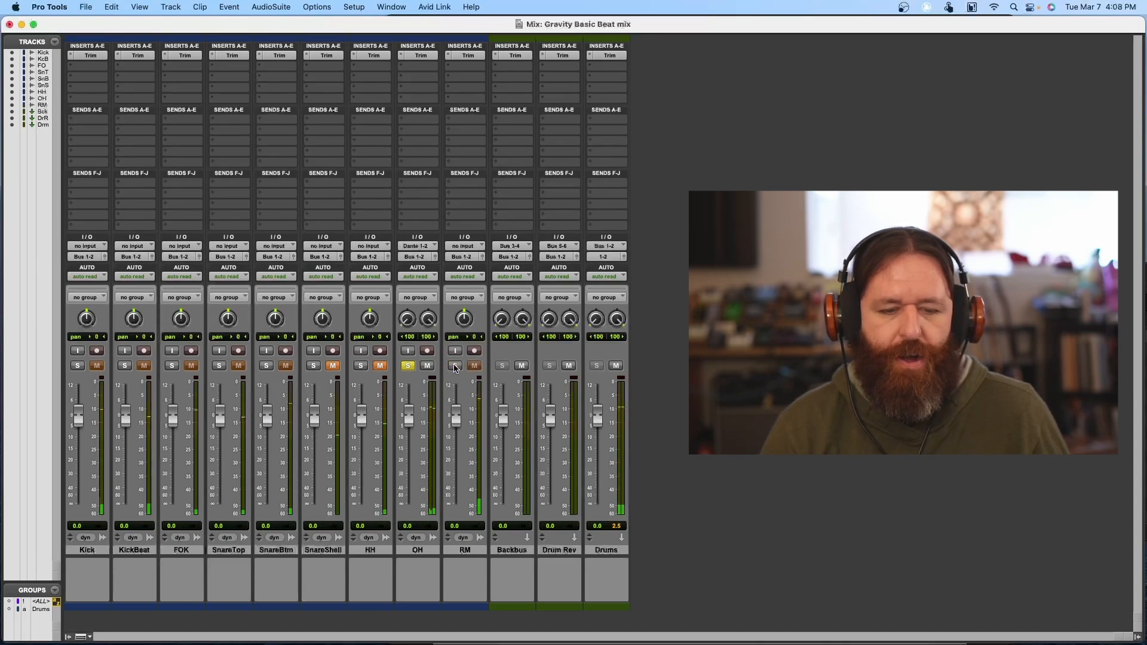
{"action": "left_click", "coordinate": [454, 367]}
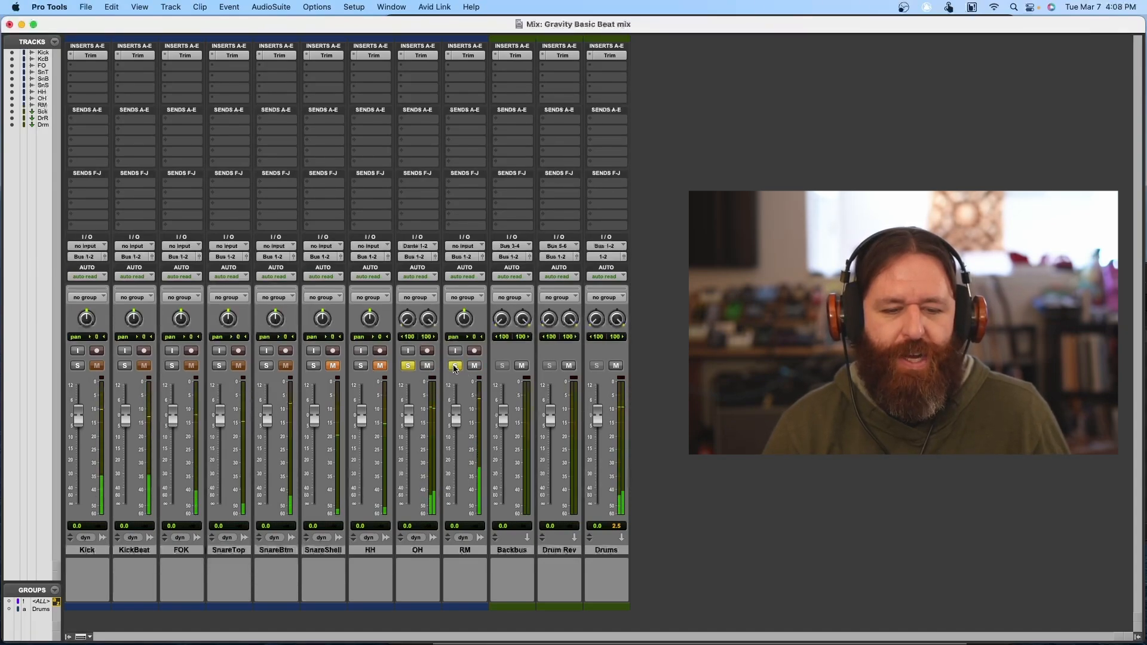
{"action": "left_click", "coordinate": [410, 367], "text": "super"}
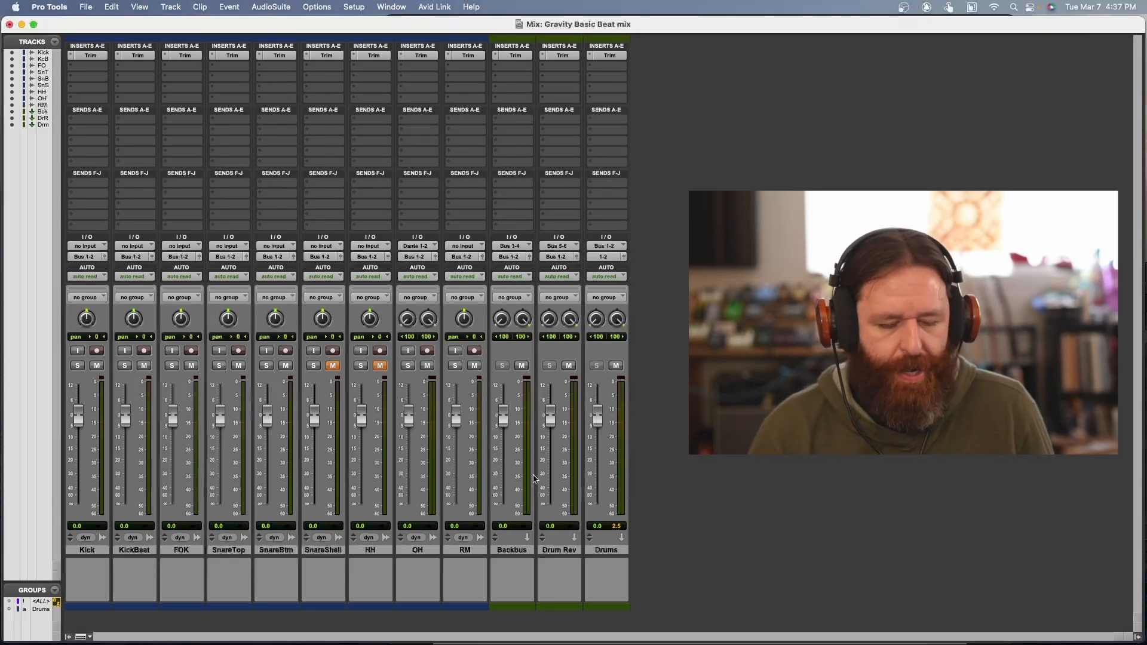
Step: Switch to the Edit window and play the session from the first bar of the Kick track
{"action": "key", "text": "super+equal"}
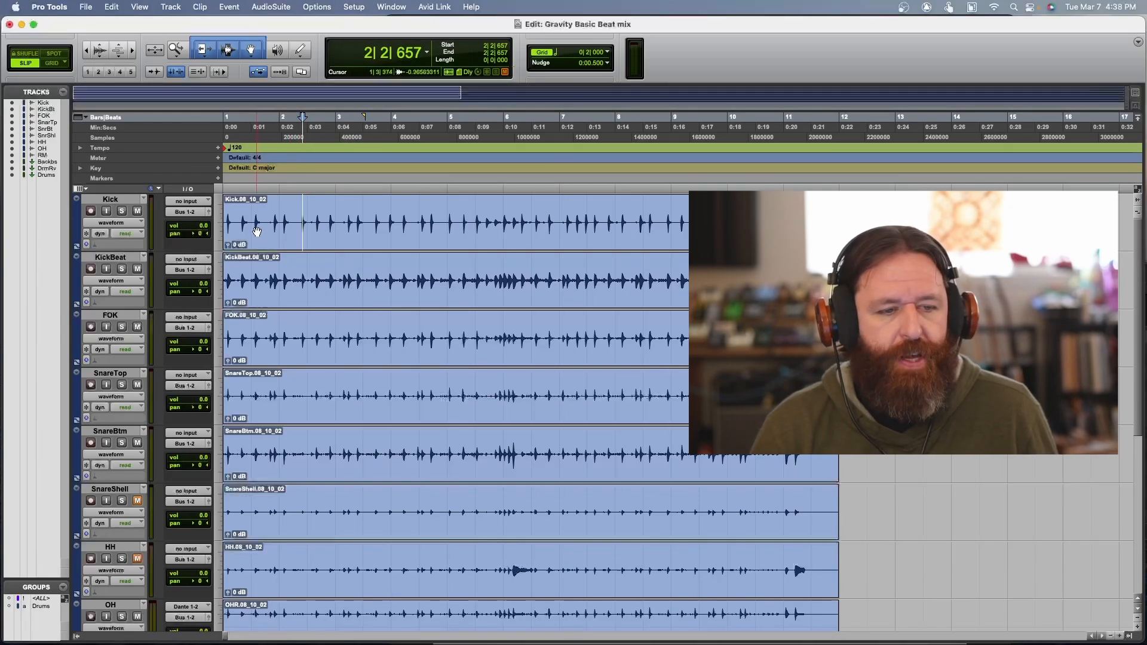
{"action": "left_click", "coordinate": [235, 213]}
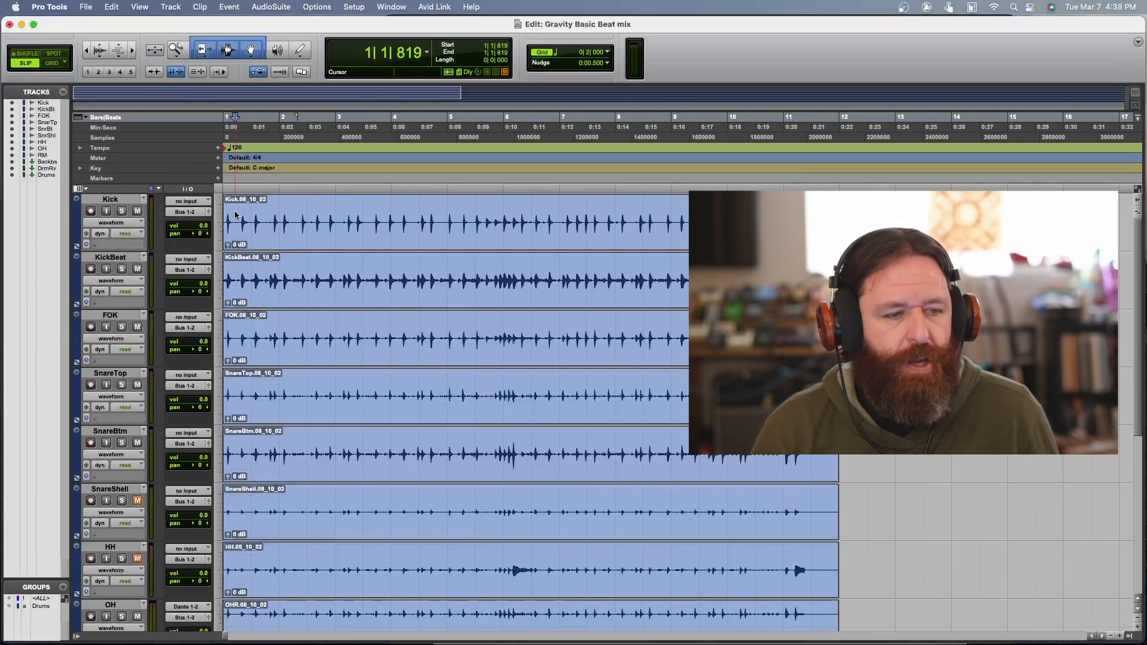
{"action": "key", "text": "space"}
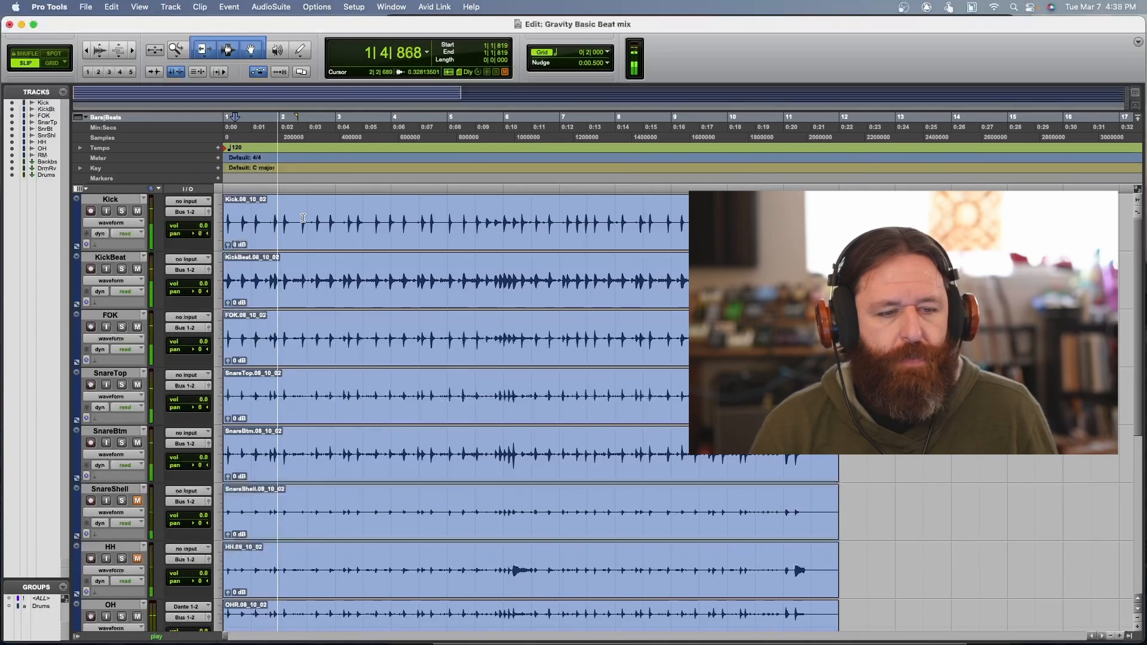
Step: Invert the phase of the KickBeat track in its Trim plug-in while playing the session in the Edit window, and close the plug-in
{"action": "key", "text": "super+equal"}
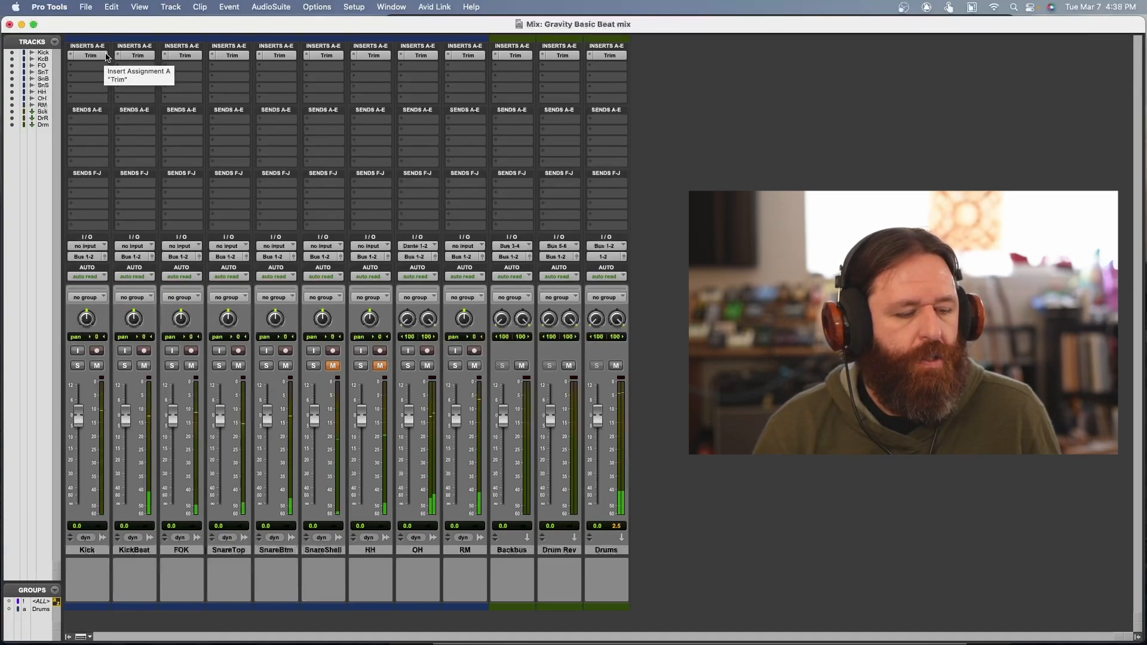
{"action": "left_click", "coordinate": [138, 56]}
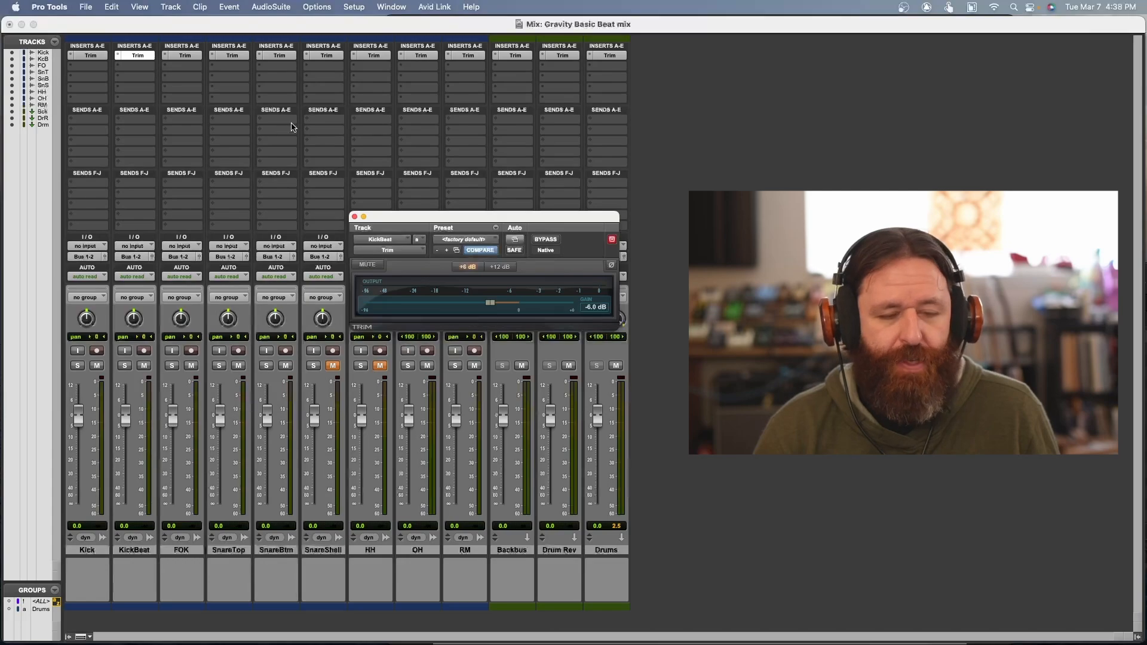
{"action": "key", "text": "super+equal"}
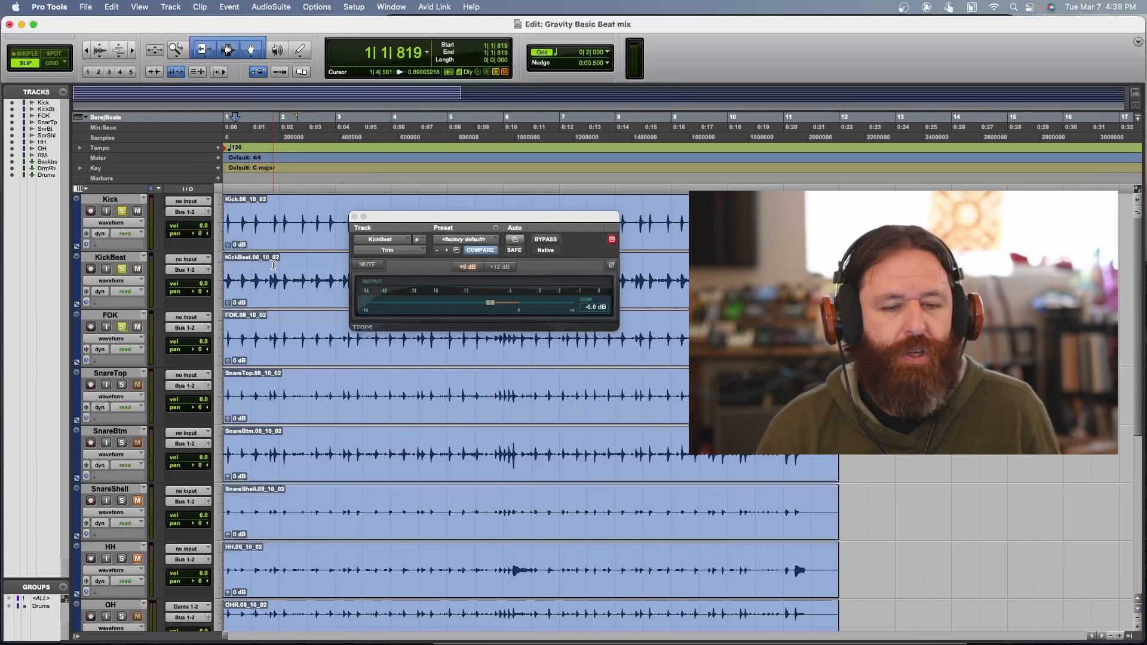
{"action": "key", "text": "space"}
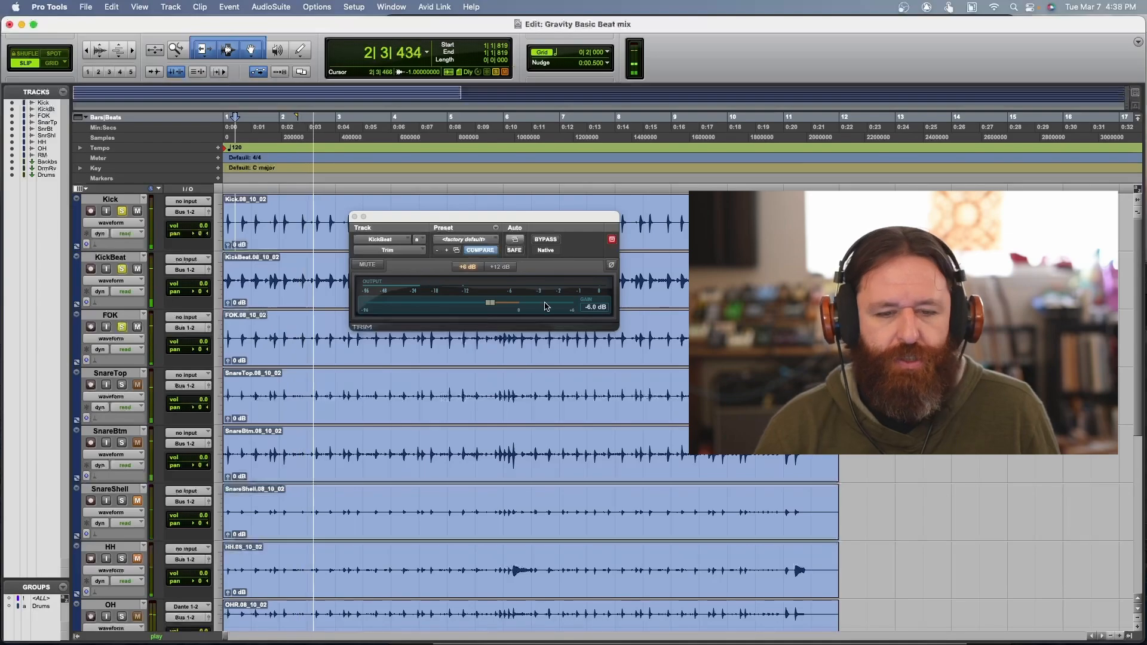
{"action": "left_click", "coordinate": [612, 265]}
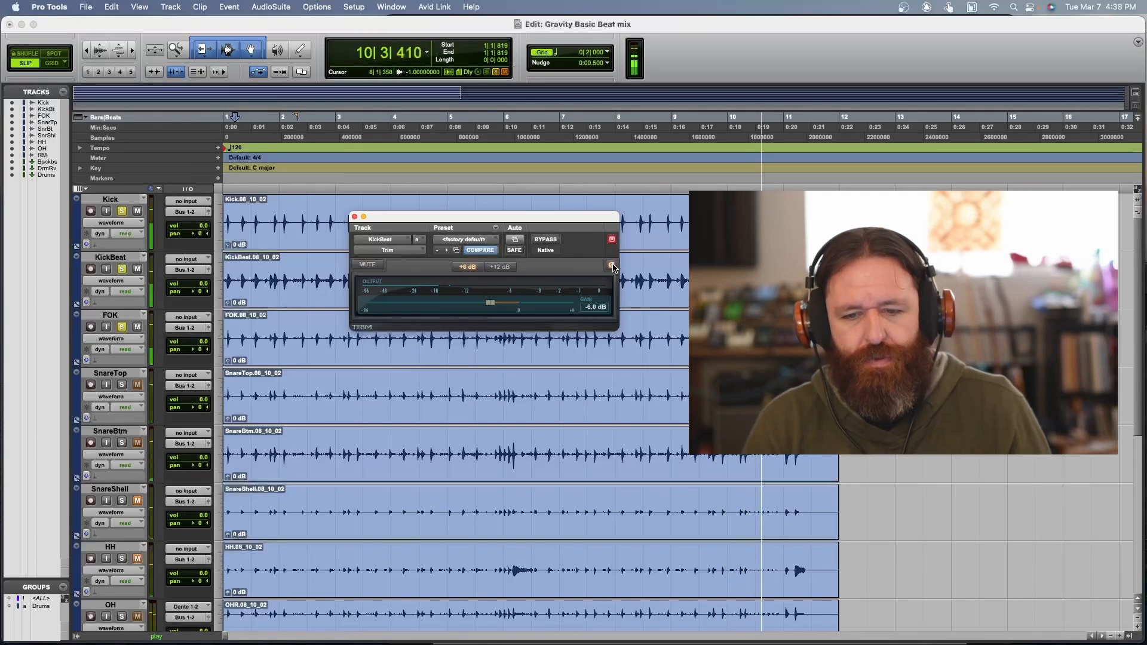
{"action": "key", "text": "space"}
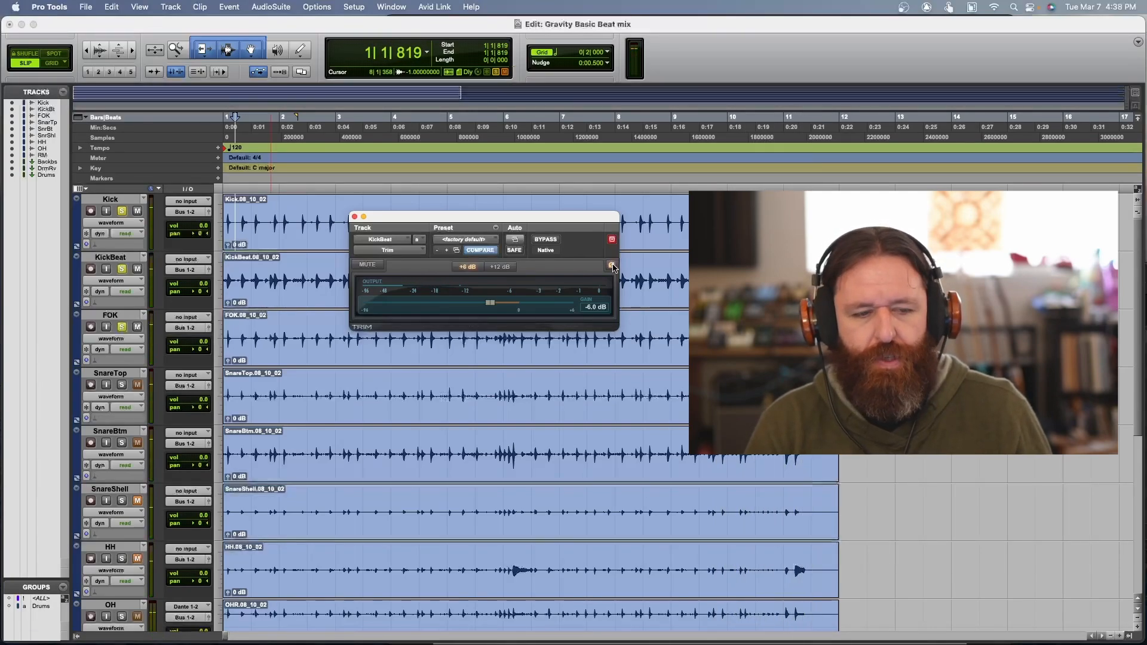
{"action": "left_click", "coordinate": [355, 217]}
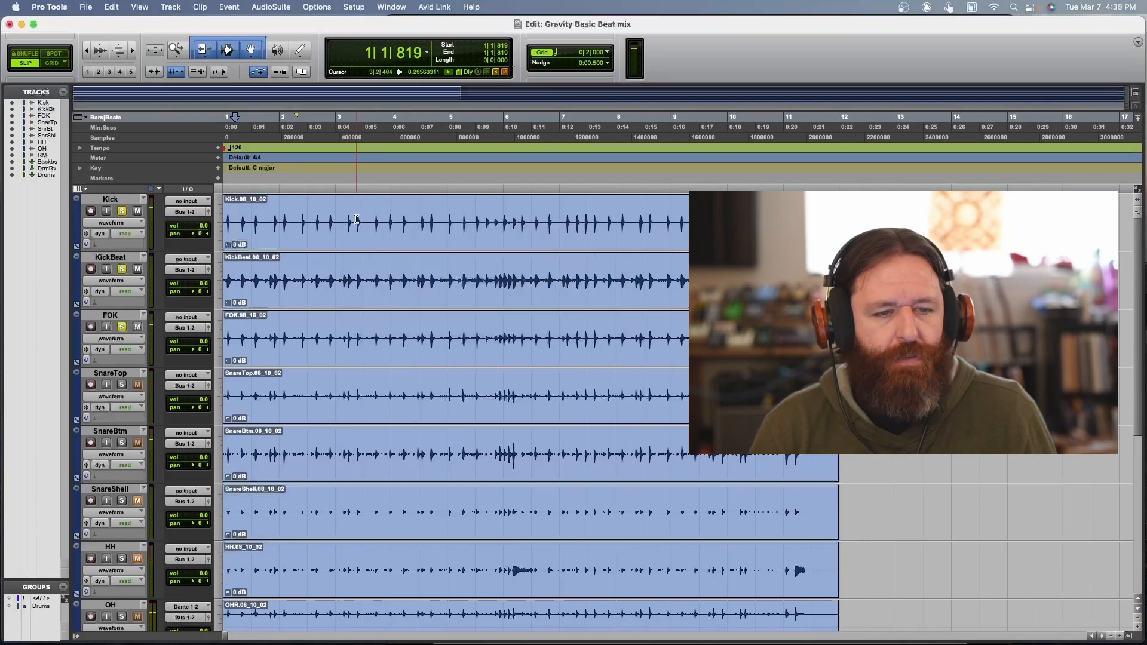
Step: Play the soloed kick tracks from the end of bar 2, and audition a short KickBeat selection within bar 2
{"action": "key", "text": "super+bracketright"}
{"action": "key", "text": "super+bracketright"}
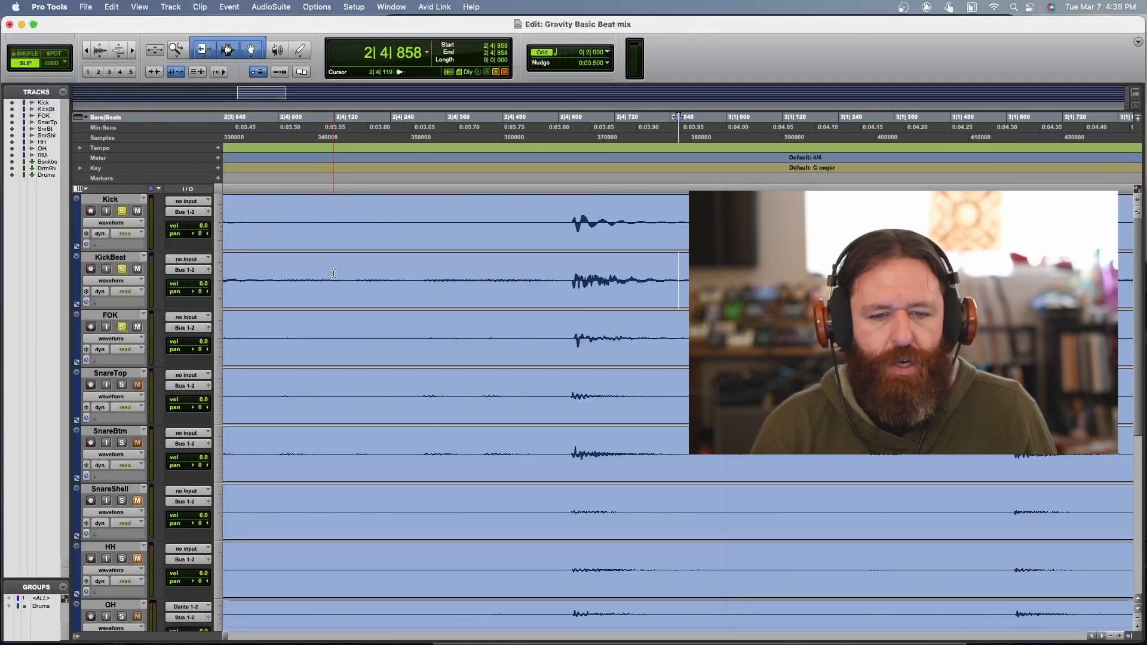
{"action": "key", "text": "super+bracketleft"}
{"action": "key", "text": "super+bracketleft"}
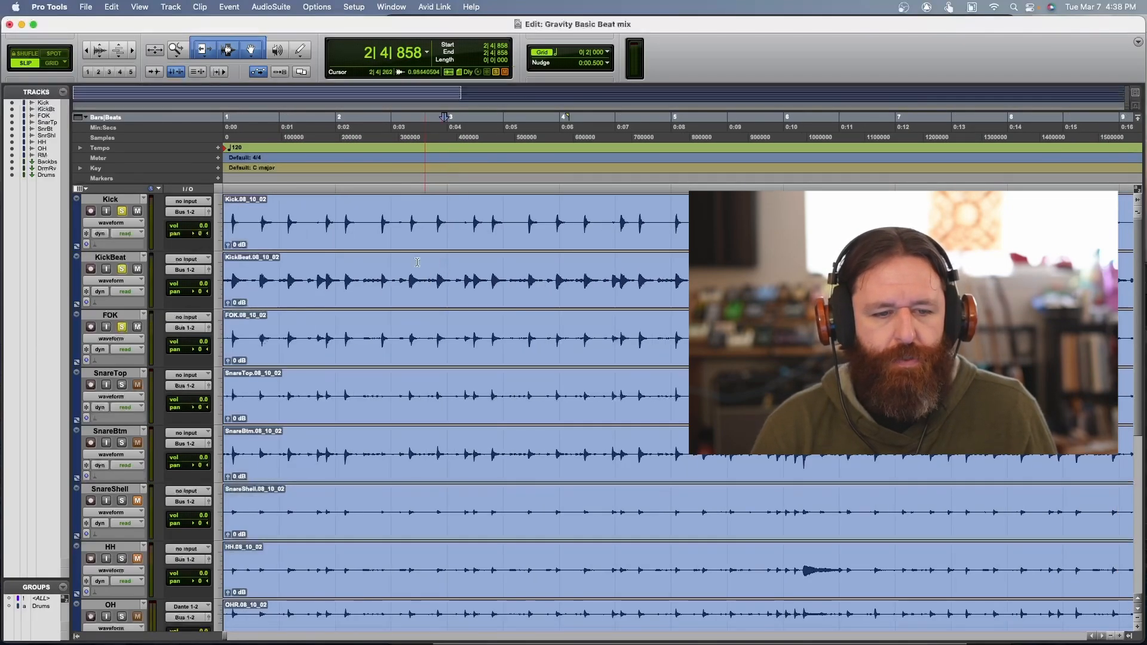
{"action": "key", "text": "space"}
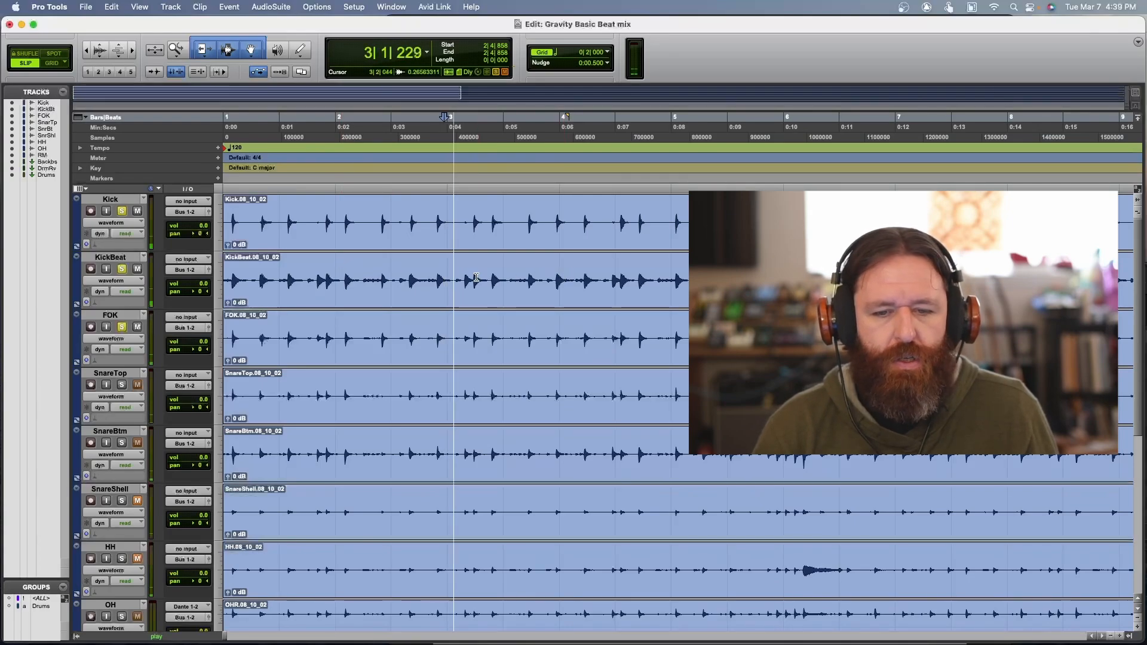
{"action": "left_click", "coordinate": [338, 279]}
{"action": "left_click_drag", "start_coordinate": [366, 279], "coordinate": [396, 279]}
{"action": "key", "text": "space"}
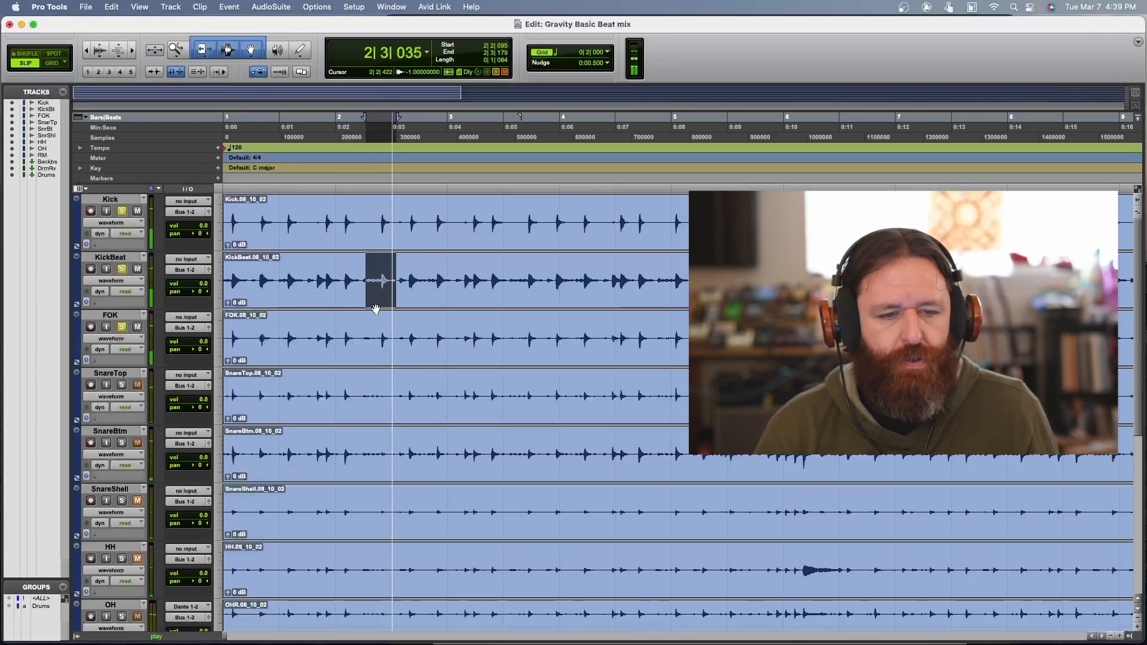
Step: Locate the kick hit at 2|2|657 and compare its waveforms on the Kick, KickBeat and FOK tracks
{"action": "key", "text": "super+bracketright"}
{"action": "key", "text": "super+bracketright"}
{"action": "key", "text": "super+bracketright"}
{"action": "key", "text": "super+bracketright"}
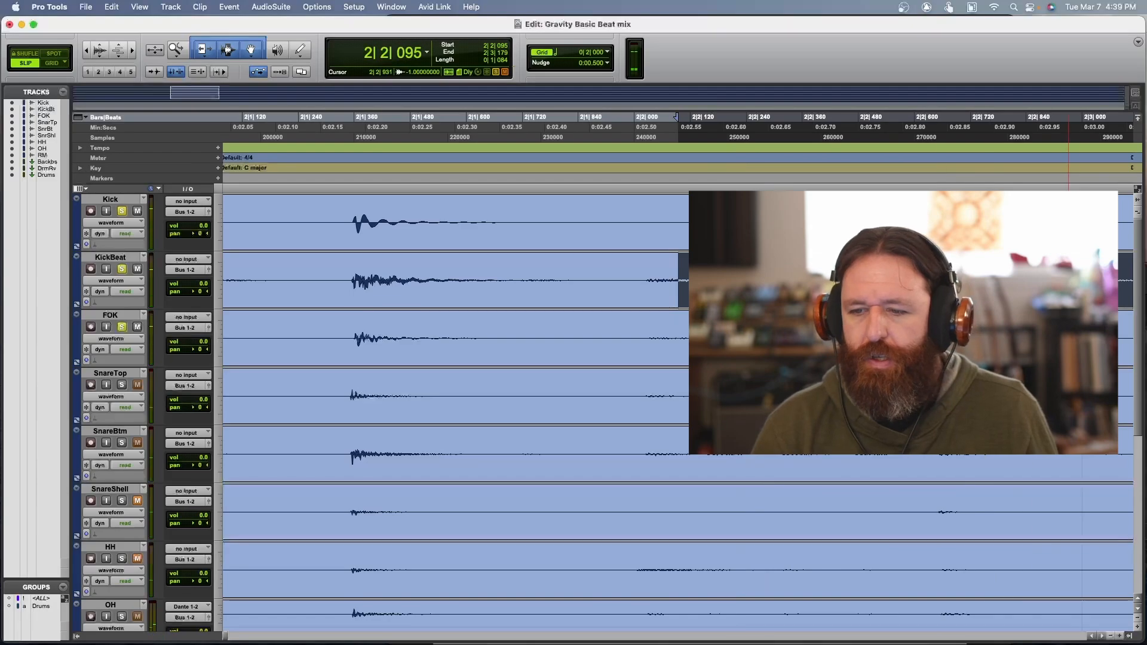
{"action": "scroll", "coordinate": [611, 298], "scroll_direction": "right", "scroll_amount": 5}
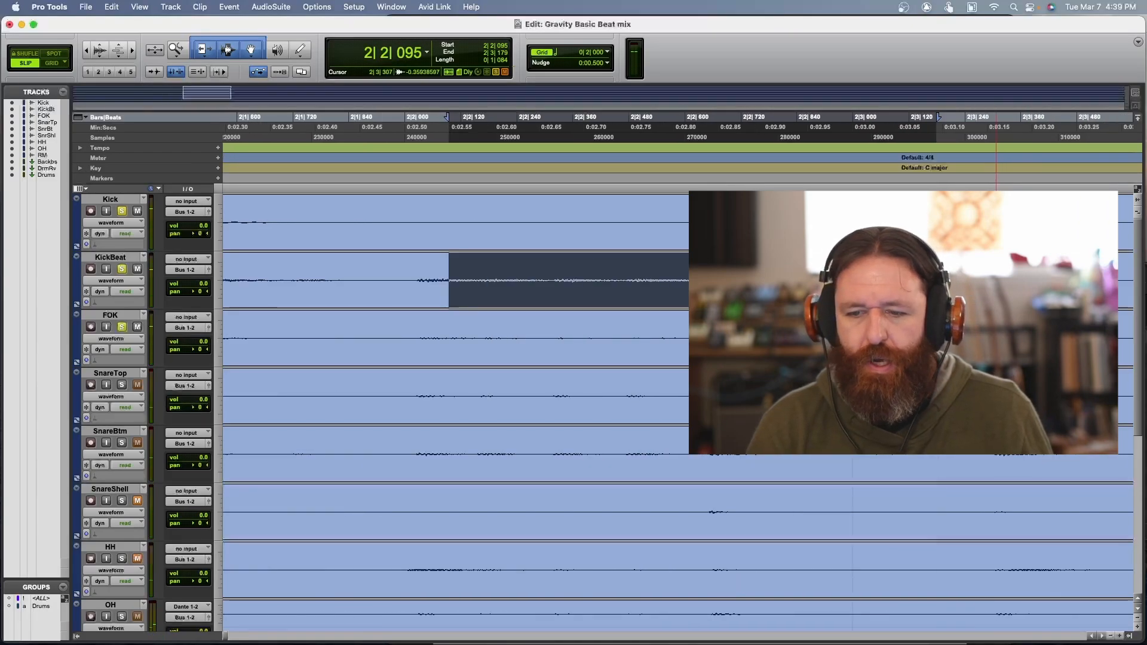
{"action": "scroll", "coordinate": [629, 292], "scroll_direction": "up", "scroll_amount": 6, "text": "alt"}
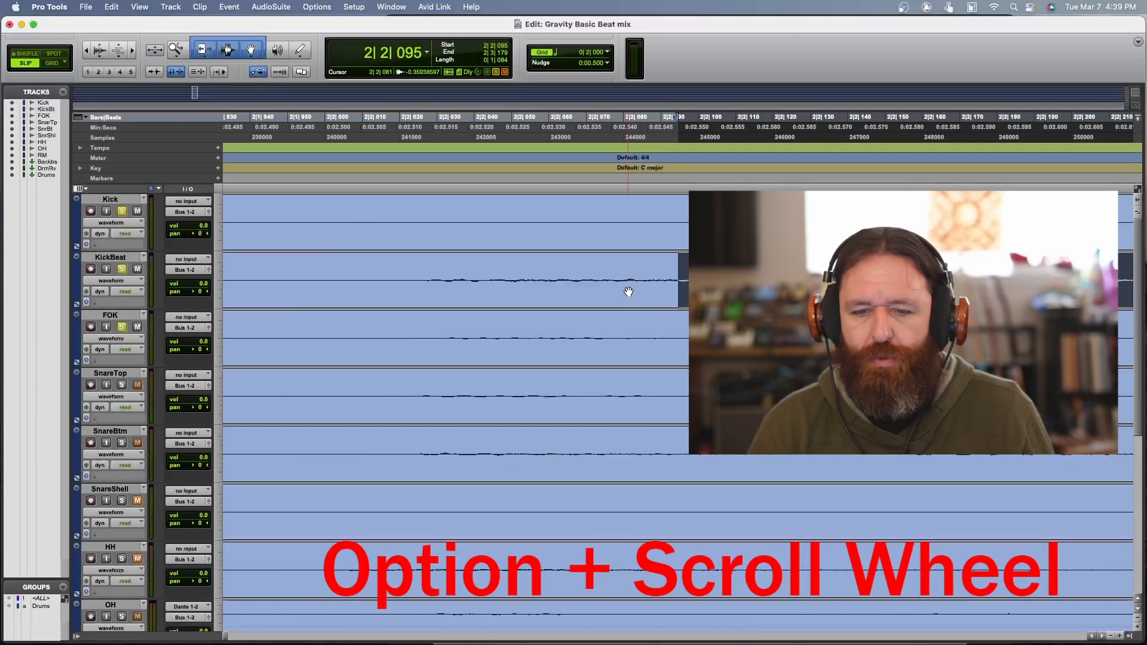
{"action": "scroll", "coordinate": [617, 273], "scroll_direction": "right", "scroll_amount": 4}
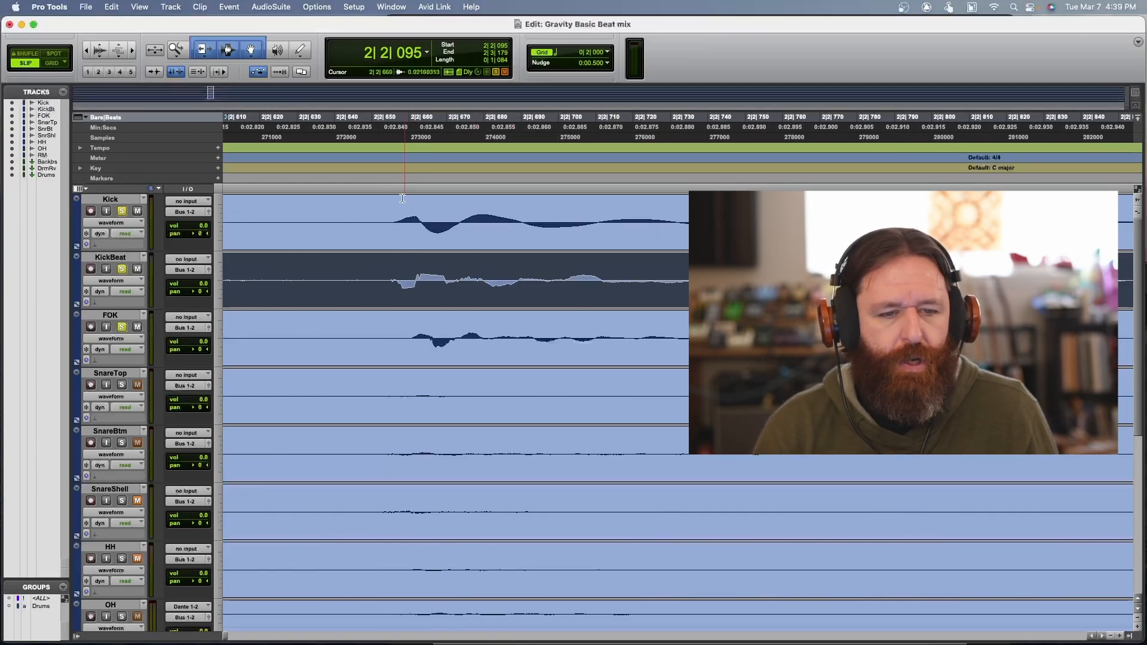
{"action": "left_click", "coordinate": [414, 256]}
{"action": "key", "text": "super+bracketright"}
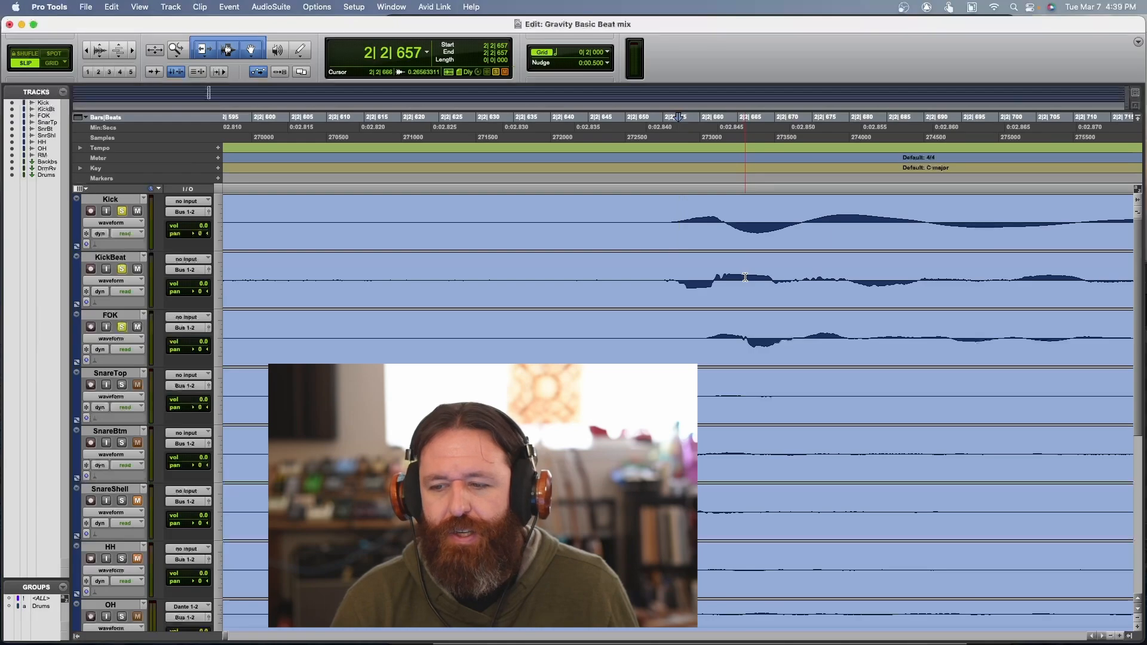
Step: Examine the first movement of the kick hit on Kick and KickBeat in fine detail, and select the whole KickBeat clip
{"action": "key", "text": "r"}
{"action": "key", "text": "r"}
{"action": "scroll", "coordinate": [745, 277], "scroll_direction": "right", "scroll_amount": 3}
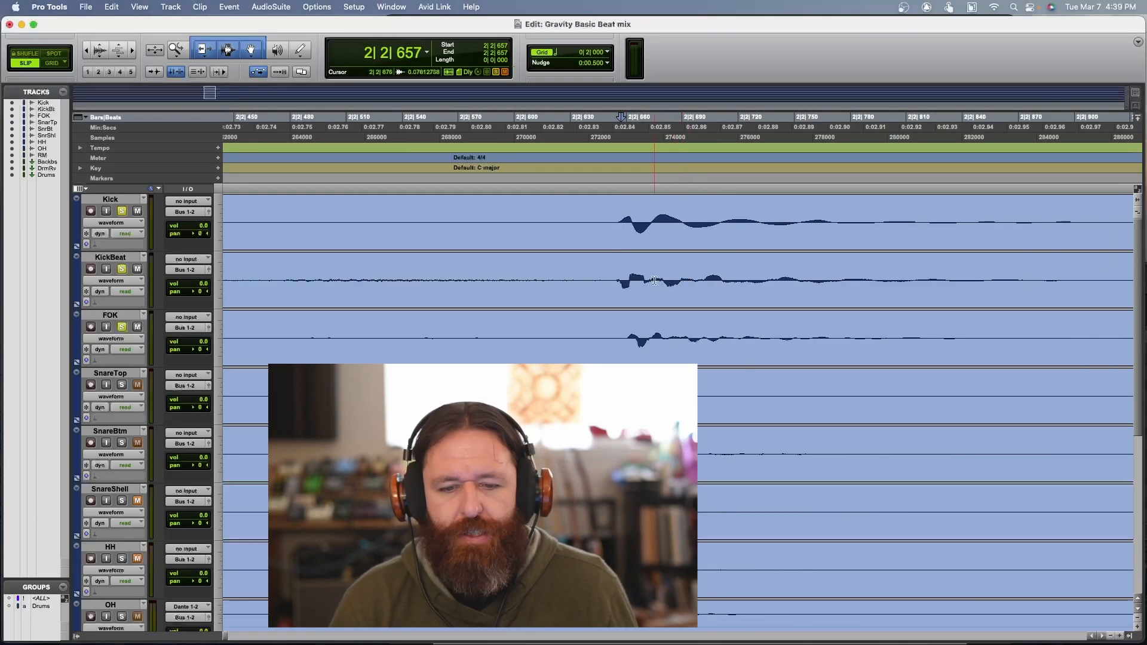
{"action": "key", "text": "t"}
{"action": "key", "text": "t"}
{"action": "key", "text": "t"}
{"action": "key", "text": "t"}
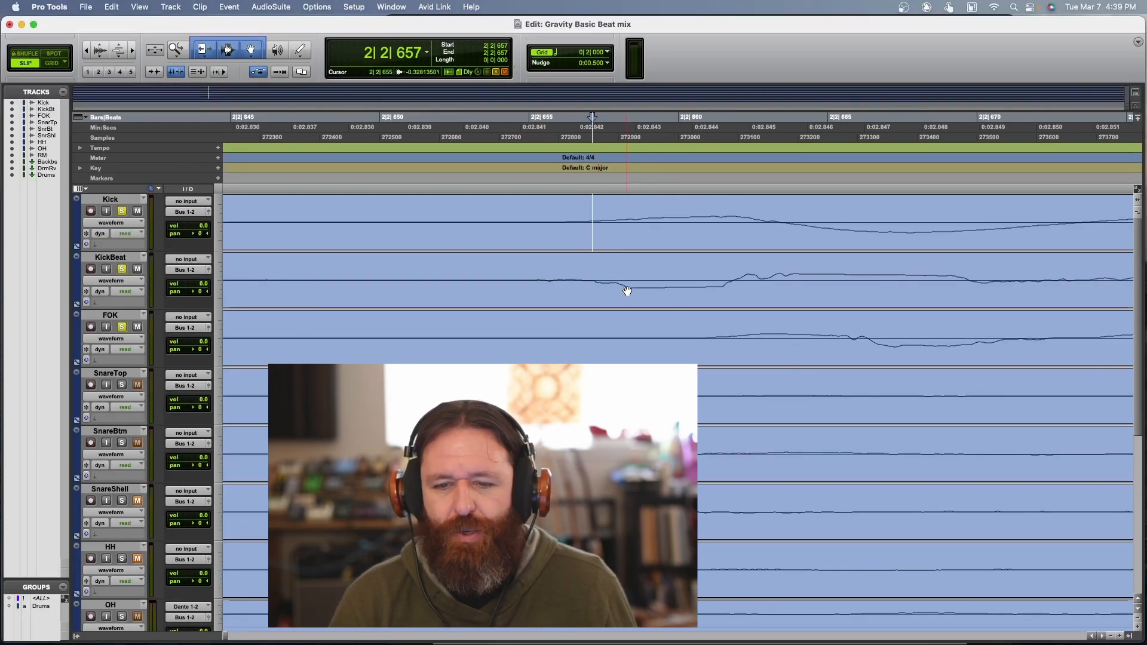
{"action": "key", "text": "r"}
{"action": "key", "text": "r"}
{"action": "left_click", "coordinate": [628, 288]}
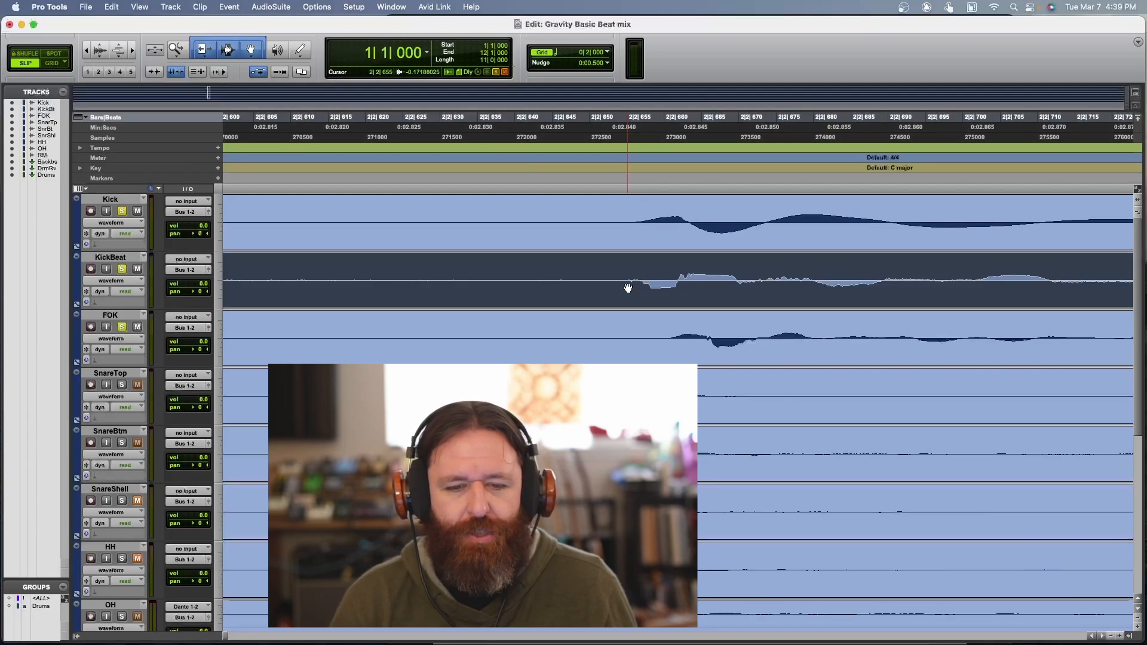
Step: Show the Inserts A-E column in the Edit window
{"action": "left_click", "coordinate": [86, 190]}
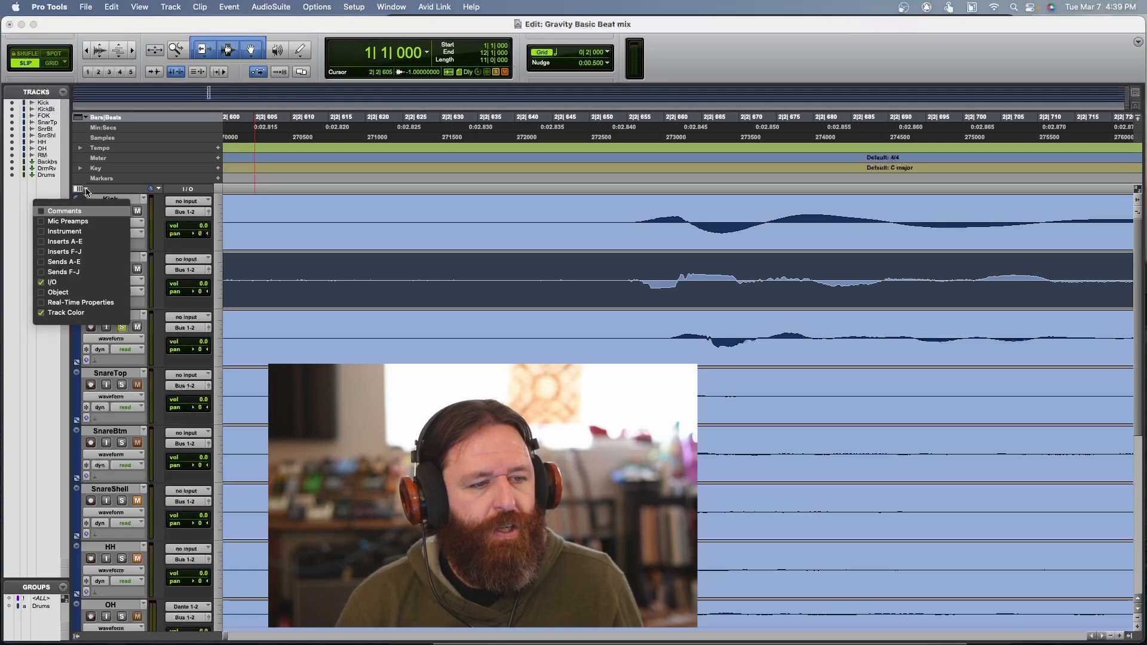
{"action": "left_click", "coordinate": [83, 242]}
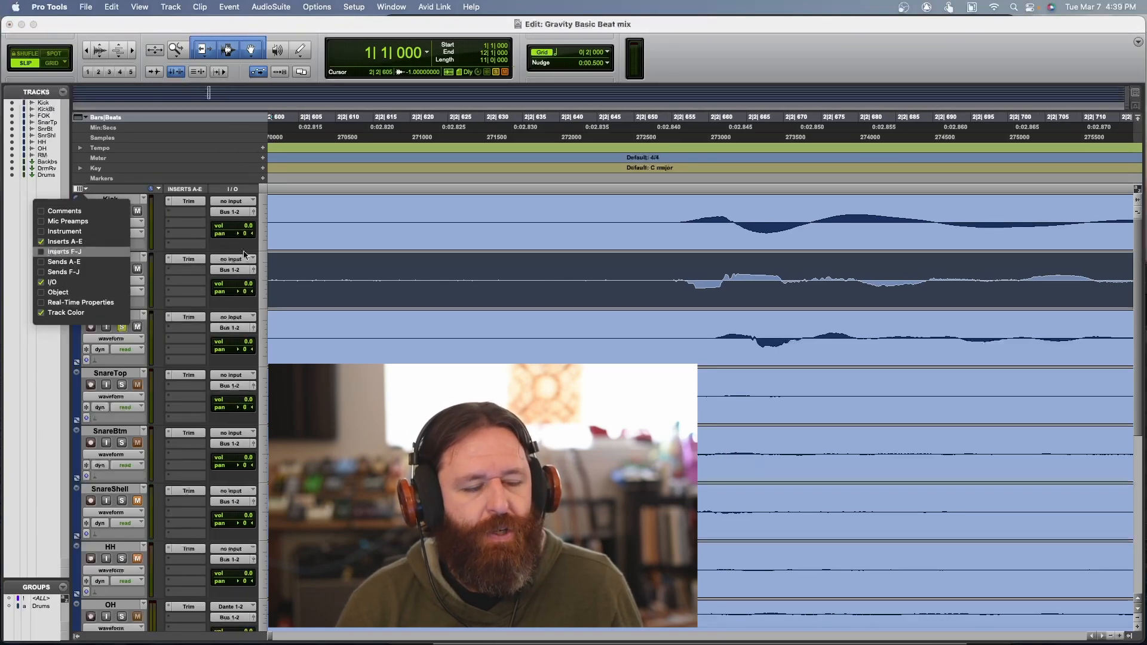
{"action": "left_click", "coordinate": [329, 274]}
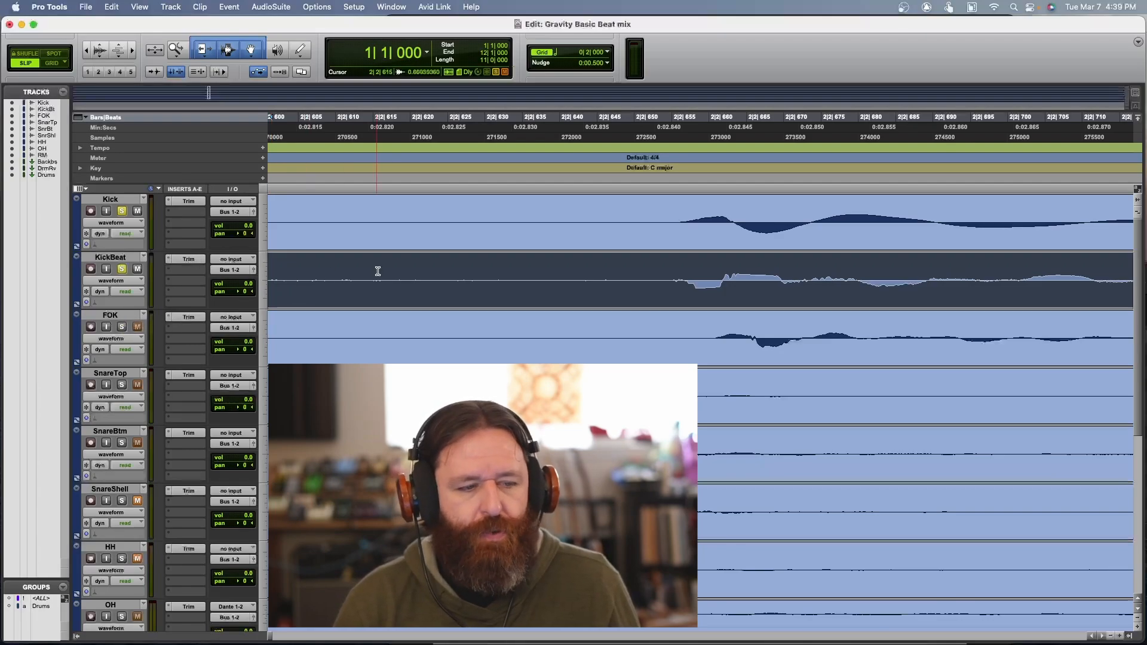
Step: Open KickBeat's Trim, play the session from the start to check the phase inversion by ear, and close the plug-in
{"action": "left_click", "coordinate": [192, 260]}
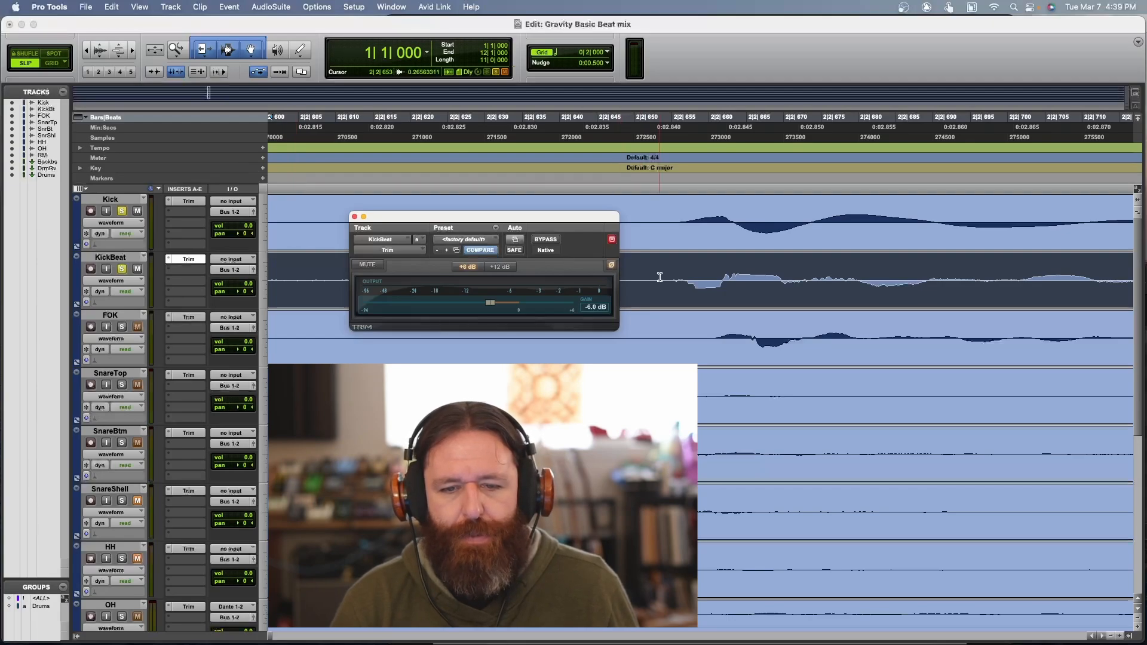
{"action": "key", "text": "space"}
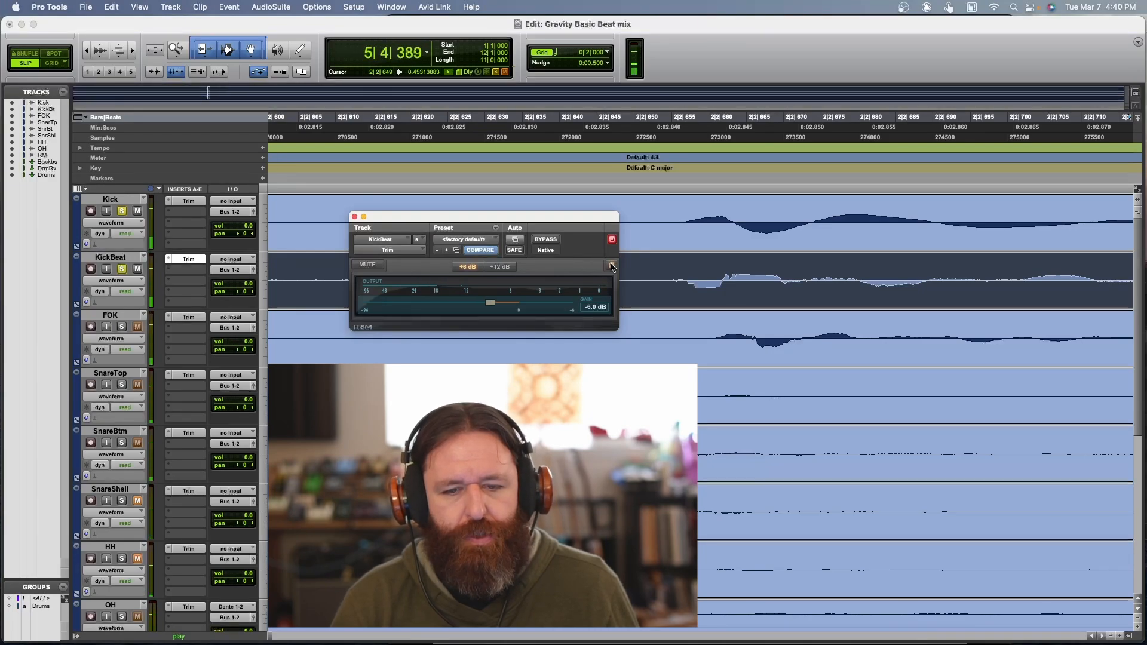
{"action": "key", "text": "space"}
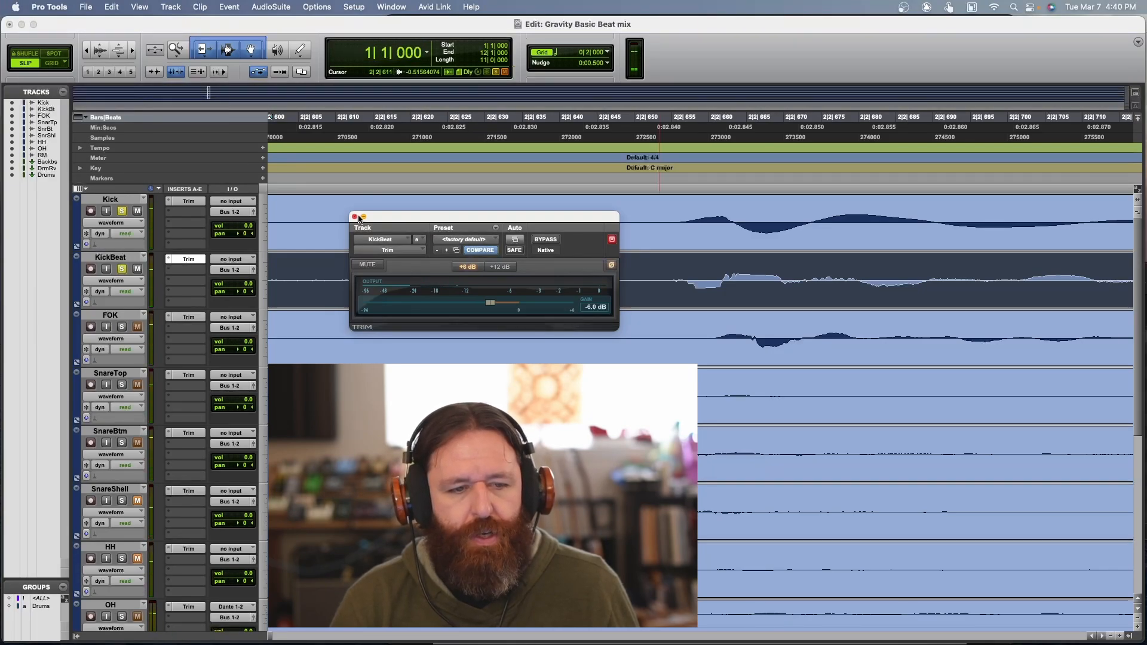
{"action": "left_click", "coordinate": [355, 217]}
Step: View the full length of the drum clips and place the cursor near the start of bar 2 on the KickBeat track
{"action": "key", "text": "r"}
{"action": "key", "text": "r"}
{"action": "key", "text": "r"}
{"action": "key", "text": "r"}
{"action": "key", "text": "r"}
{"action": "key", "text": "r"}
{"action": "key", "text": "r"}
{"action": "key", "text": "r"}
{"action": "key", "text": "r"}
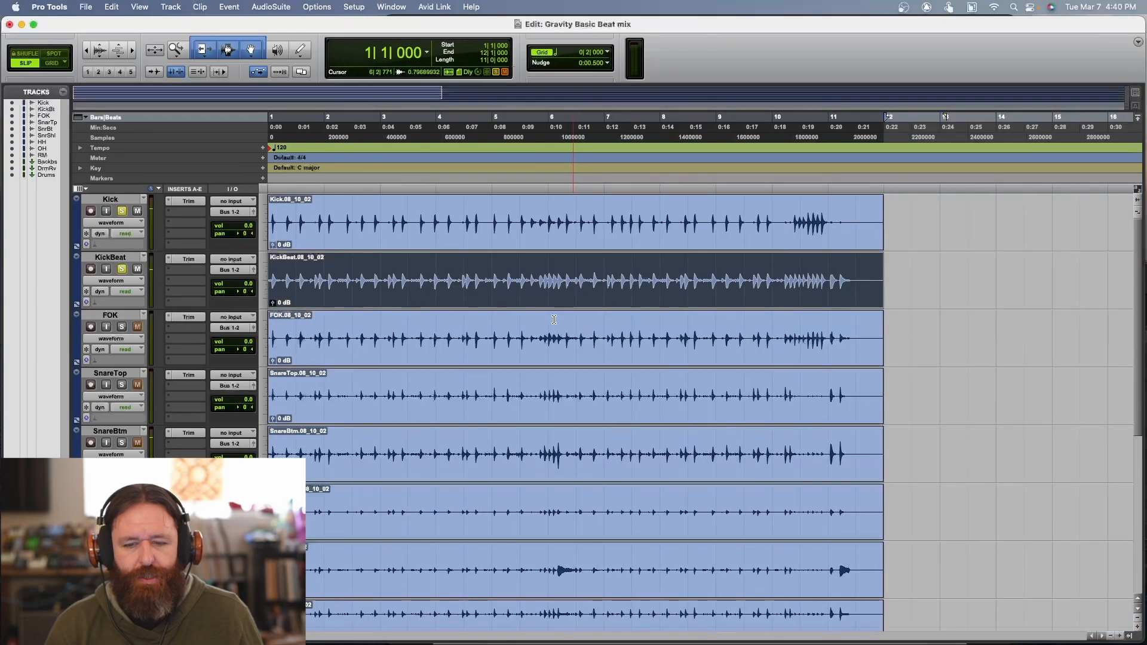
{"action": "left_click", "coordinate": [326, 271]}
{"action": "key", "text": "t"}
{"action": "key", "text": "t"}
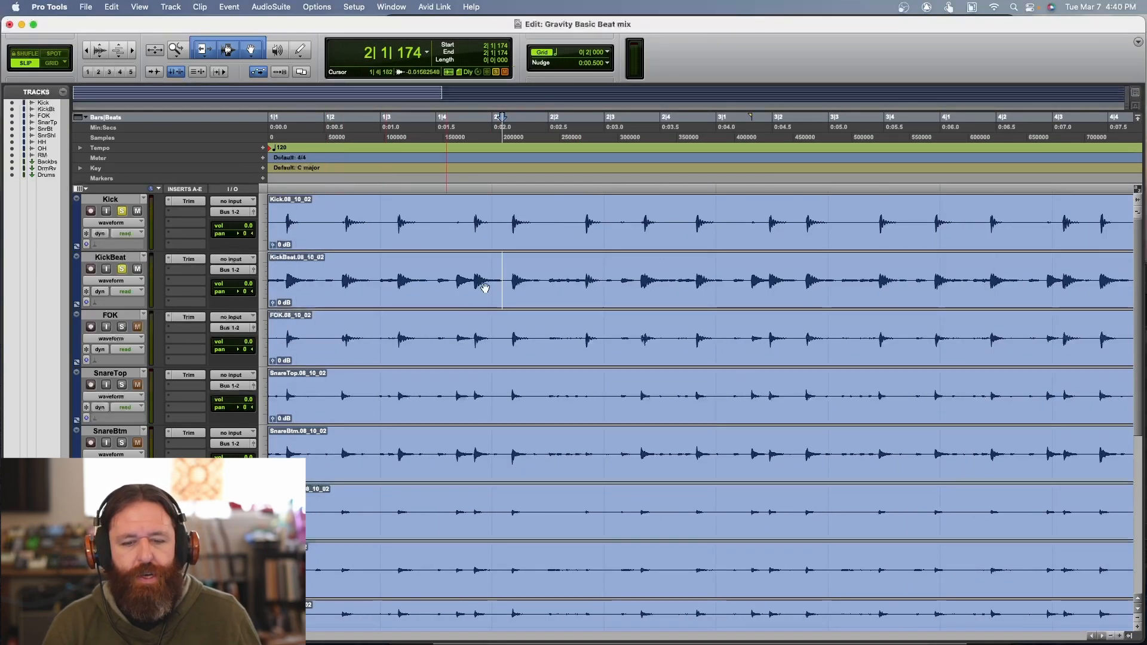
Step: Inspect the kick hit in beat 2 of bar 2 up close, placing the cursor at its KickBeat onset at 2|2|657
{"action": "left_click", "coordinate": [588, 276]}
{"action": "key", "text": "t"}
{"action": "key", "text": "t"}
{"action": "key", "text": "t"}
{"action": "key", "text": "t"}
{"action": "key", "text": "t"}
{"action": "key", "text": "t"}
{"action": "key", "text": "t"}
{"action": "key", "text": "t"}
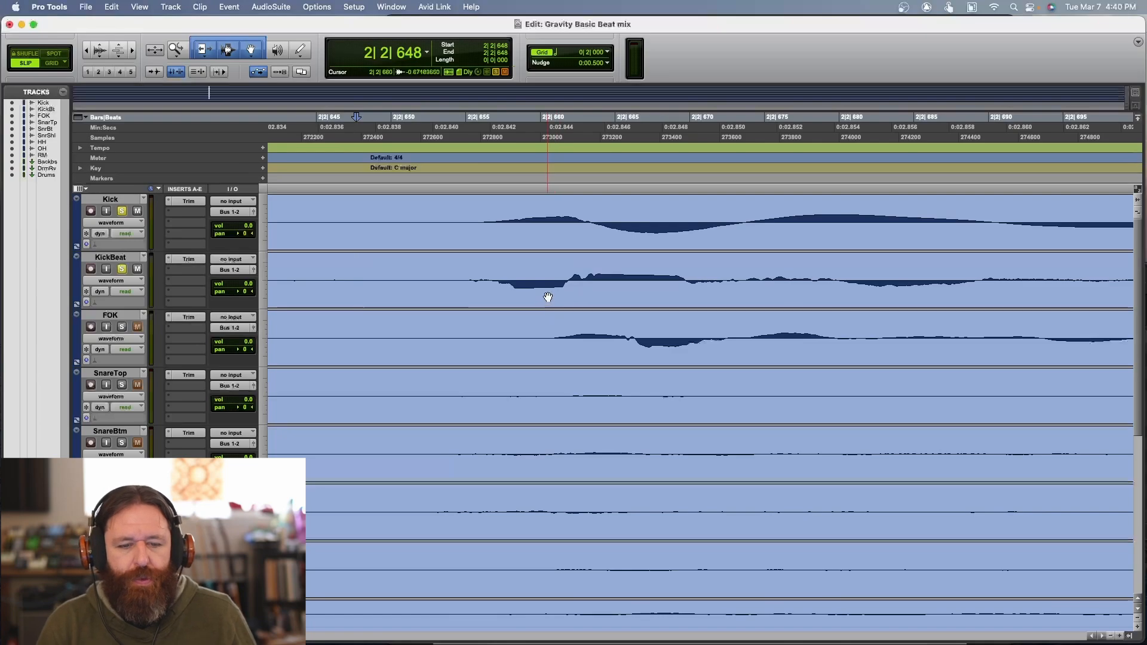
{"action": "left_click", "coordinate": [495, 273]}
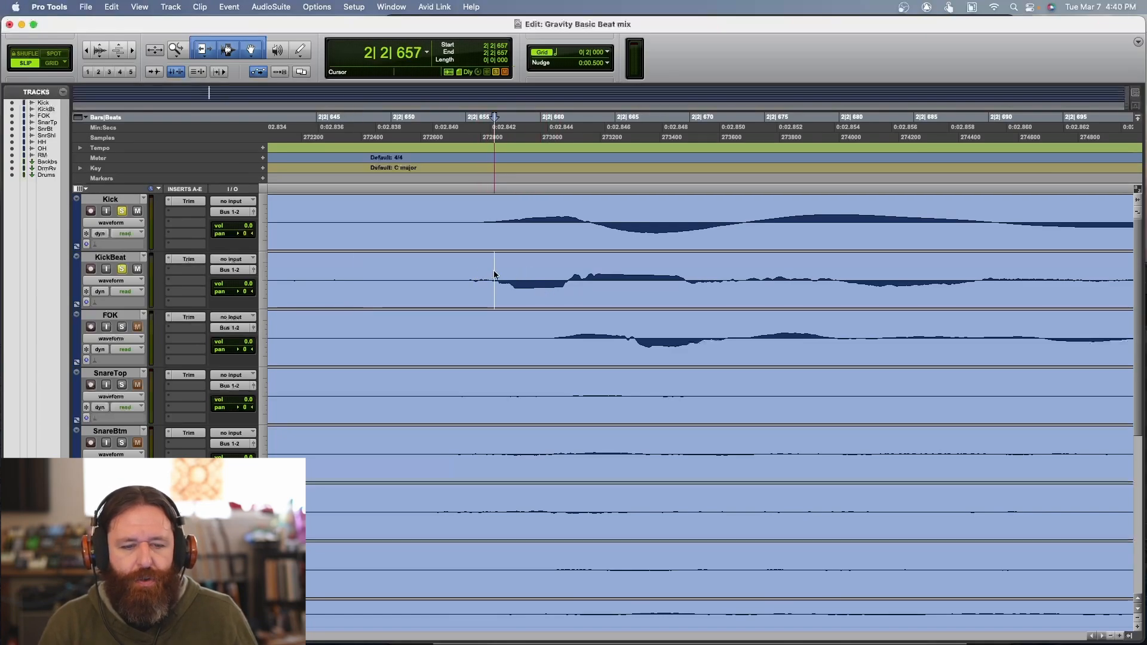
{"action": "key", "text": "t"}
{"action": "key", "text": "t"}
{"action": "key", "text": "t"}
{"action": "key", "text": "r"}
{"action": "key", "text": "r"}
{"action": "key", "text": "r"}
{"action": "key", "text": "r"}
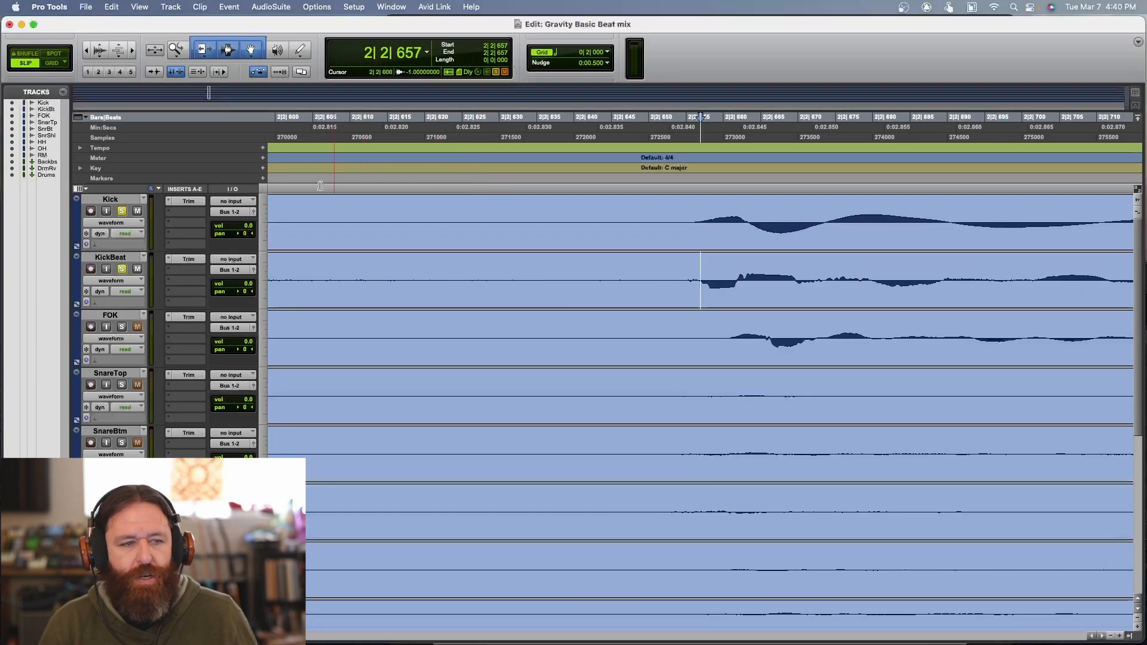
Step: Vary the waveform display height of all audio tracks, ending enlarged, to compare the polarity of the Kick, KickBeat and FOK waveforms
{"action": "left_click", "coordinate": [99, 48]}
{"action": "left_click", "coordinate": [100, 48]}
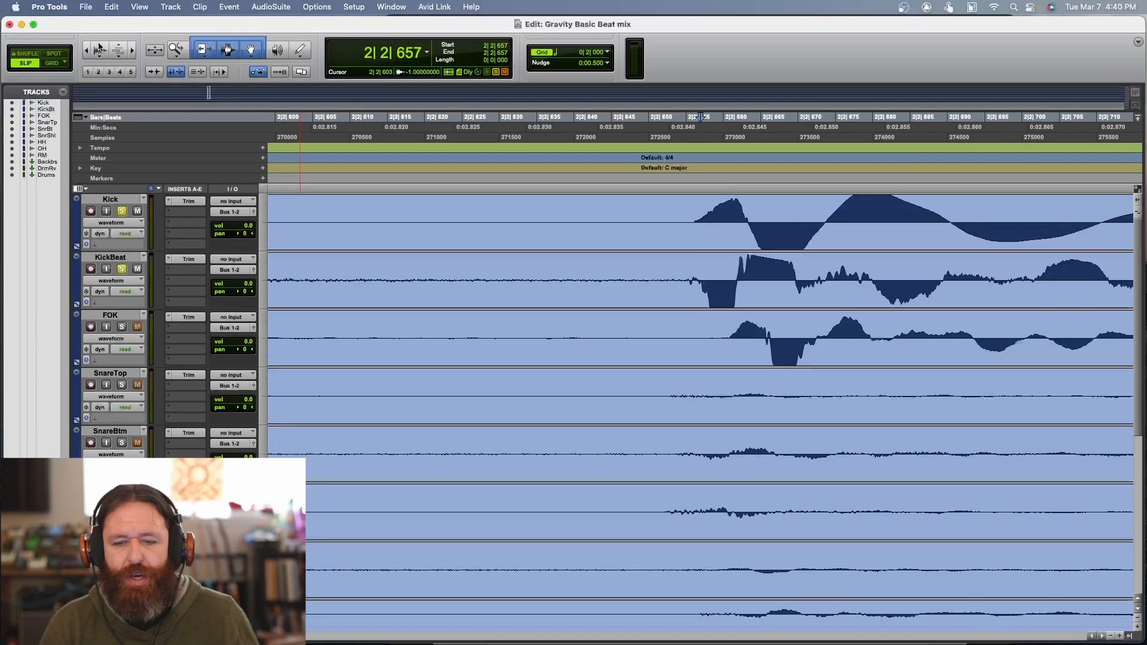
{"action": "left_click", "coordinate": [101, 56]}
{"action": "left_click", "coordinate": [100, 56]}
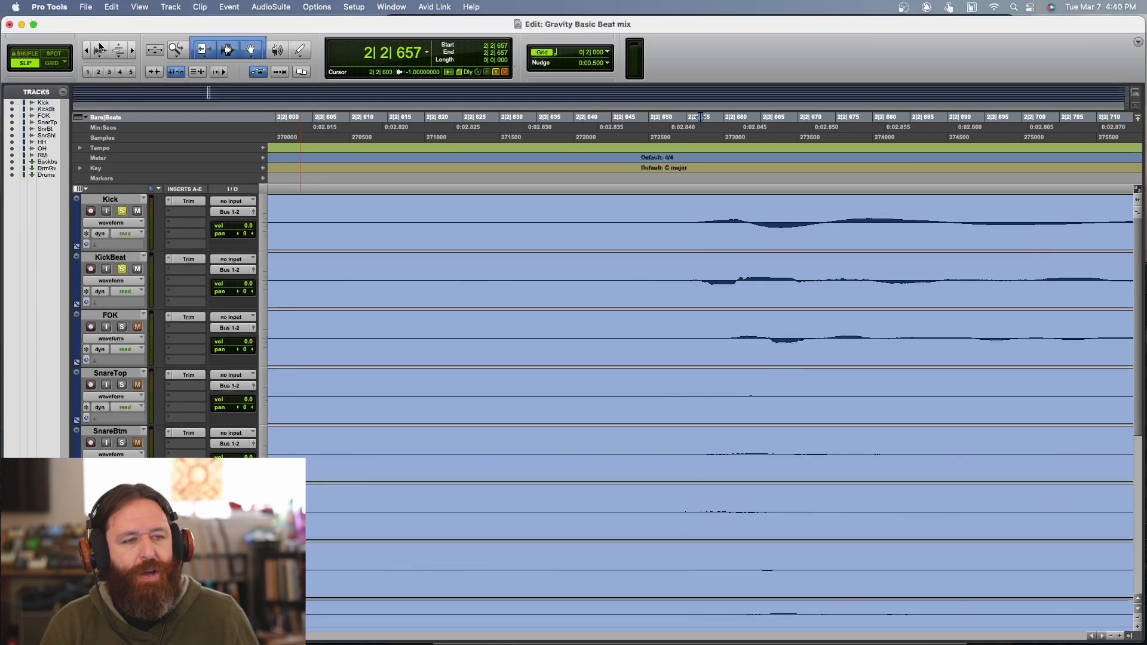
{"action": "left_click", "coordinate": [100, 47]}
{"action": "left_click", "coordinate": [100, 47]}
{"action": "left_click", "coordinate": [101, 47]}
{"action": "left_click", "coordinate": [100, 47]}
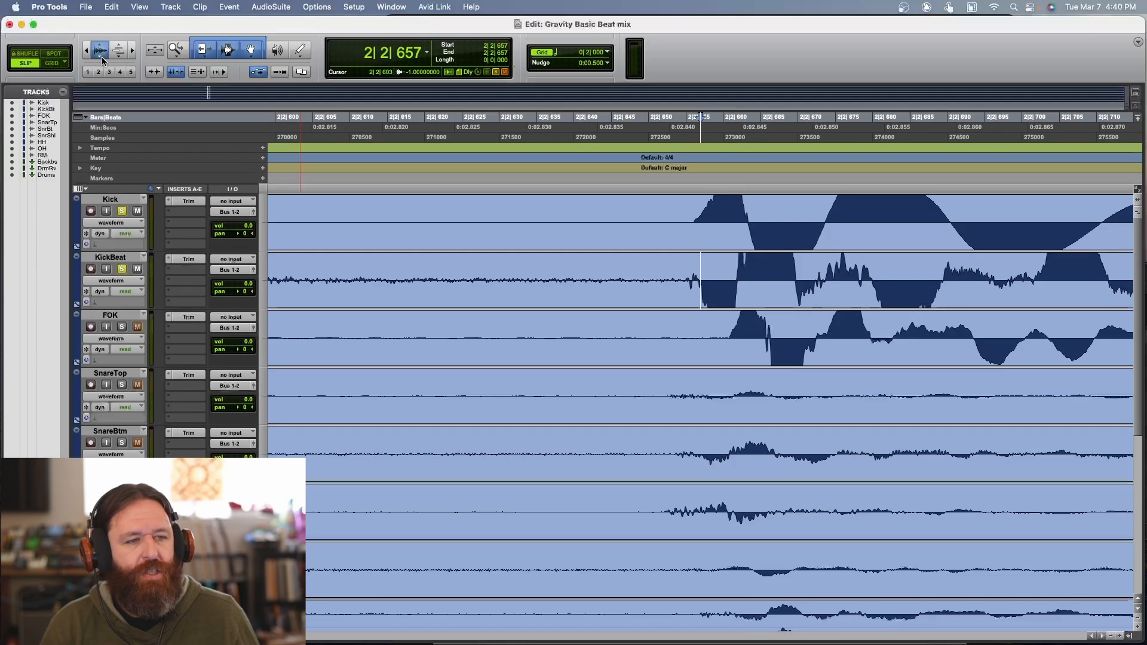
{"action": "left_click", "coordinate": [101, 56]}
{"action": "left_click", "coordinate": [102, 56]}
{"action": "left_click", "coordinate": [102, 56]}
{"action": "left_click", "coordinate": [100, 47]}
{"action": "left_click", "coordinate": [100, 48]}
{"action": "left_click", "coordinate": [101, 47]}
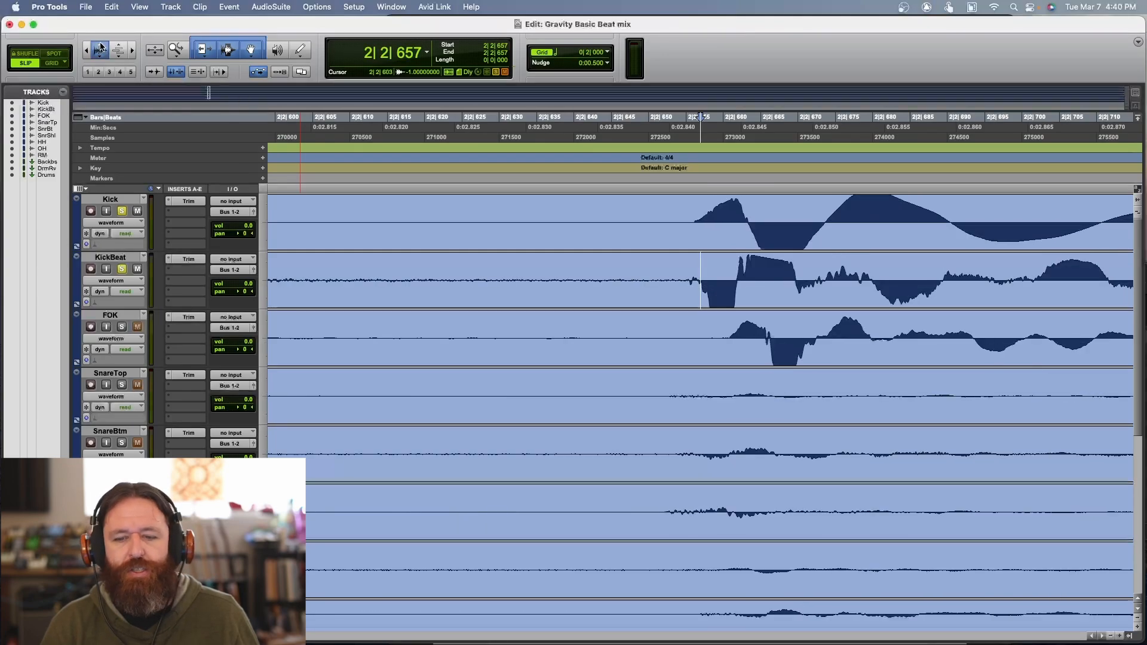
{"action": "left_click", "coordinate": [101, 48]}
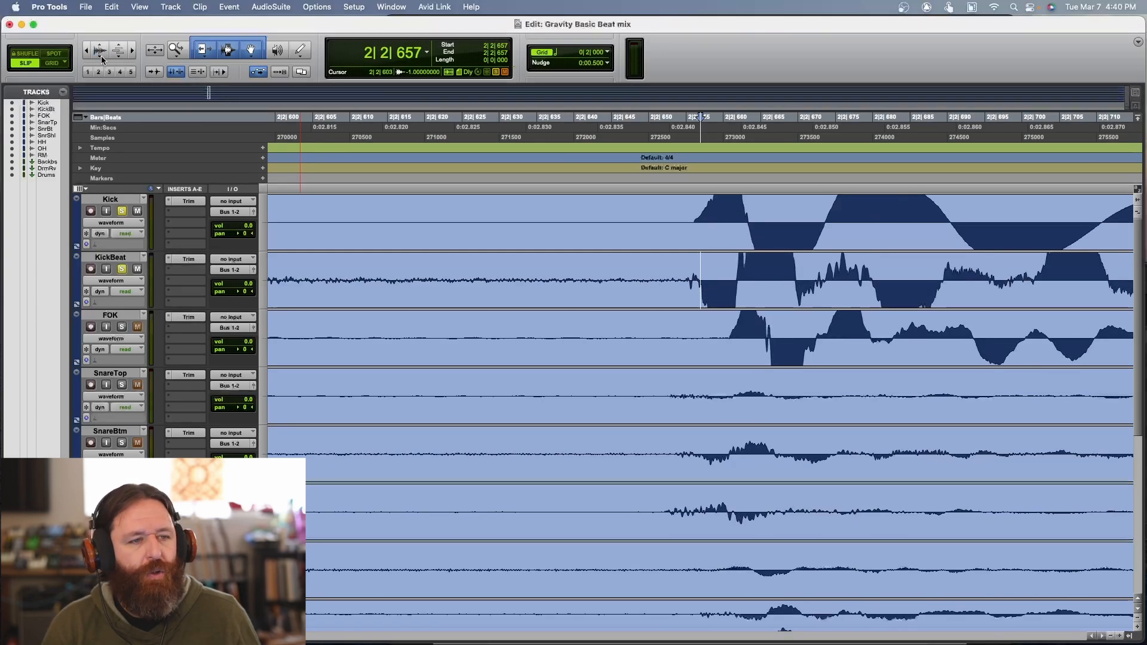
Step: Increase the track heights of Kick and KickBeat and adjust the audio waveform display height to compare their onsets
{"action": "left_click", "coordinate": [101, 56]}
{"action": "left_click", "coordinate": [102, 56]}
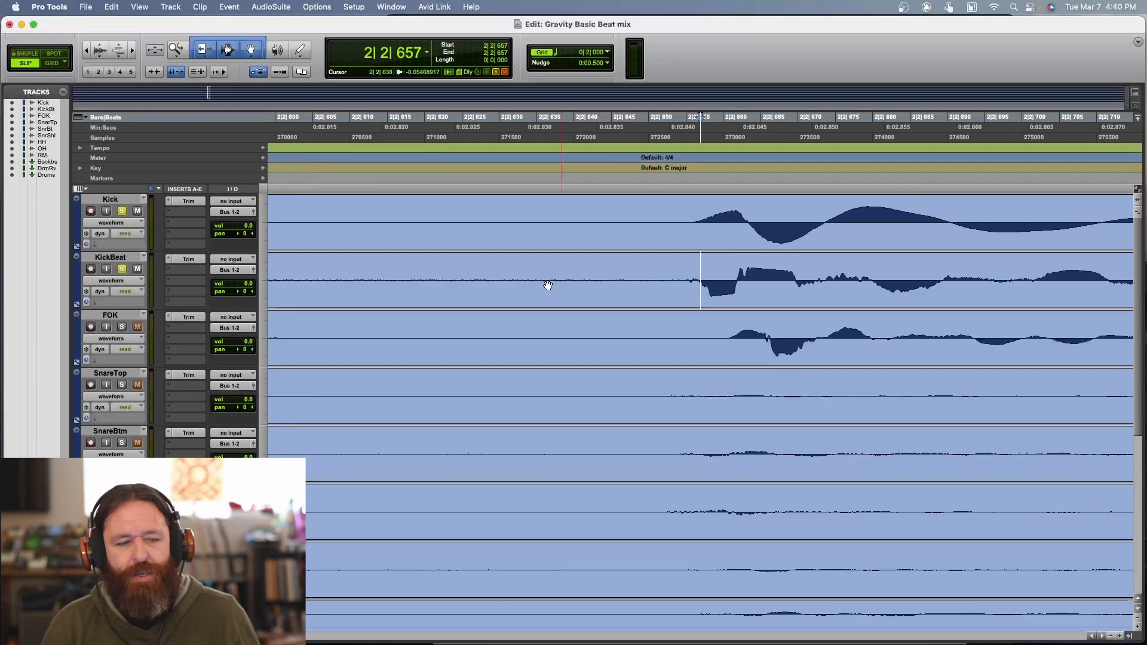
{"action": "left_click_drag", "start_coordinate": [263, 309], "coordinate": [266, 372]}
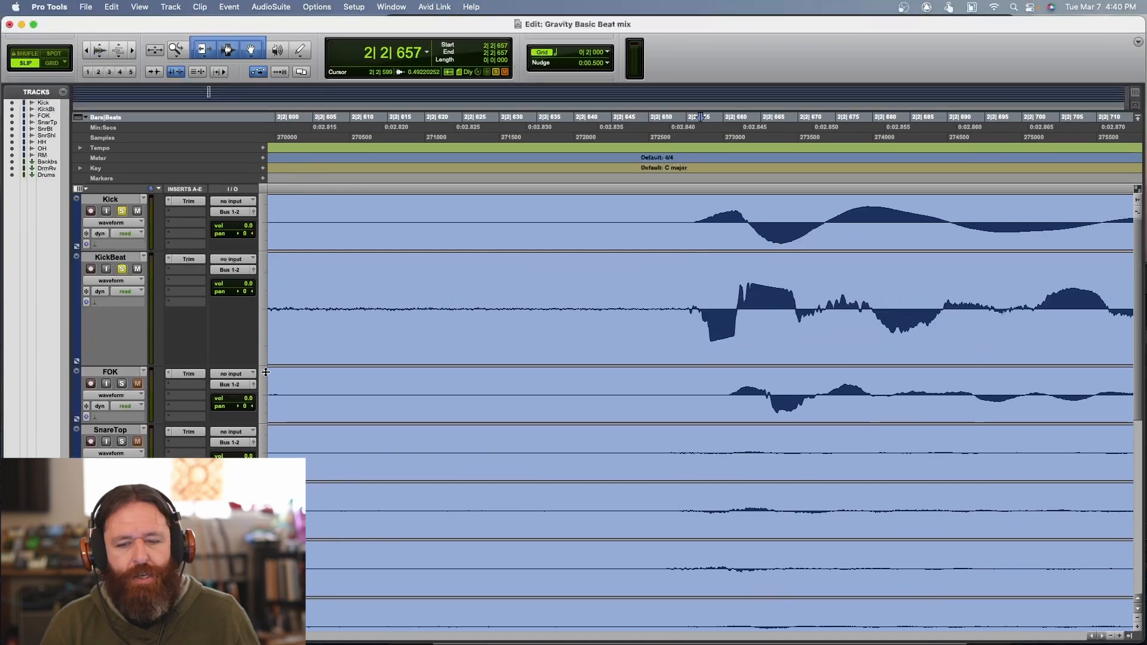
{"action": "left_click_drag", "start_coordinate": [263, 251], "coordinate": [263, 339]}
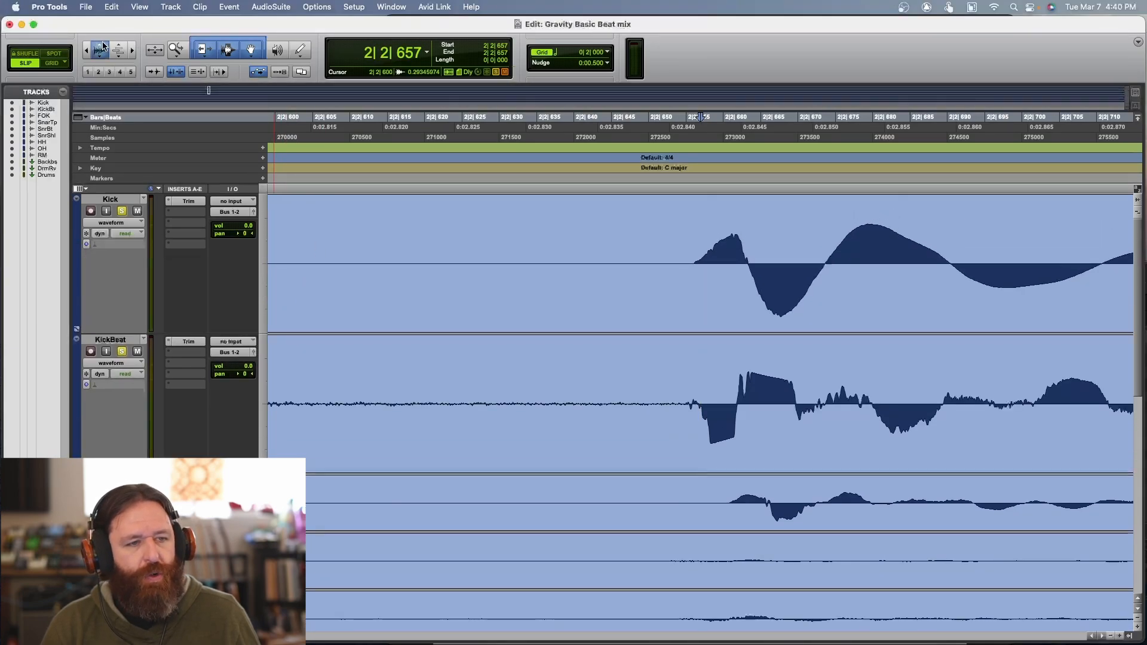
{"action": "left_click", "coordinate": [103, 46]}
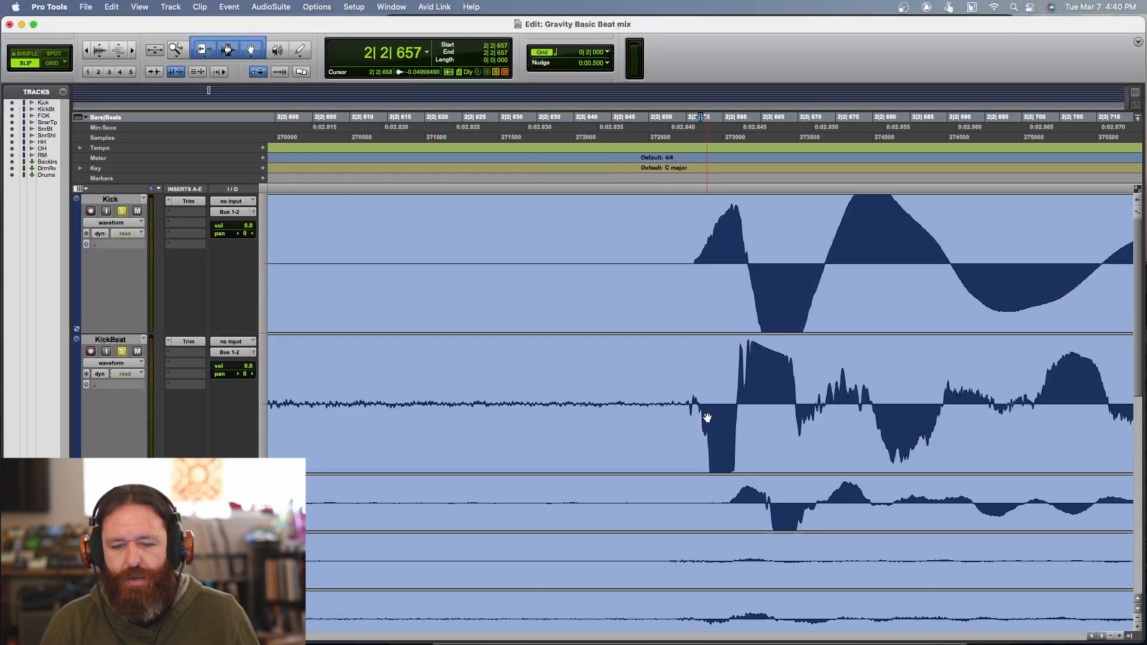
Step: Separate the KickBeat clip at its kick onset at 2|2|657
{"action": "key", "text": "t"}
{"action": "key", "text": "t"}
{"action": "key", "text": "t"}
{"action": "key", "text": "t"}
{"action": "key", "text": "t"}
{"action": "key", "text": "t"}
{"action": "key", "text": "r"}
{"action": "key", "text": "r"}
{"action": "key", "text": "r"}
{"action": "key", "text": "r"}
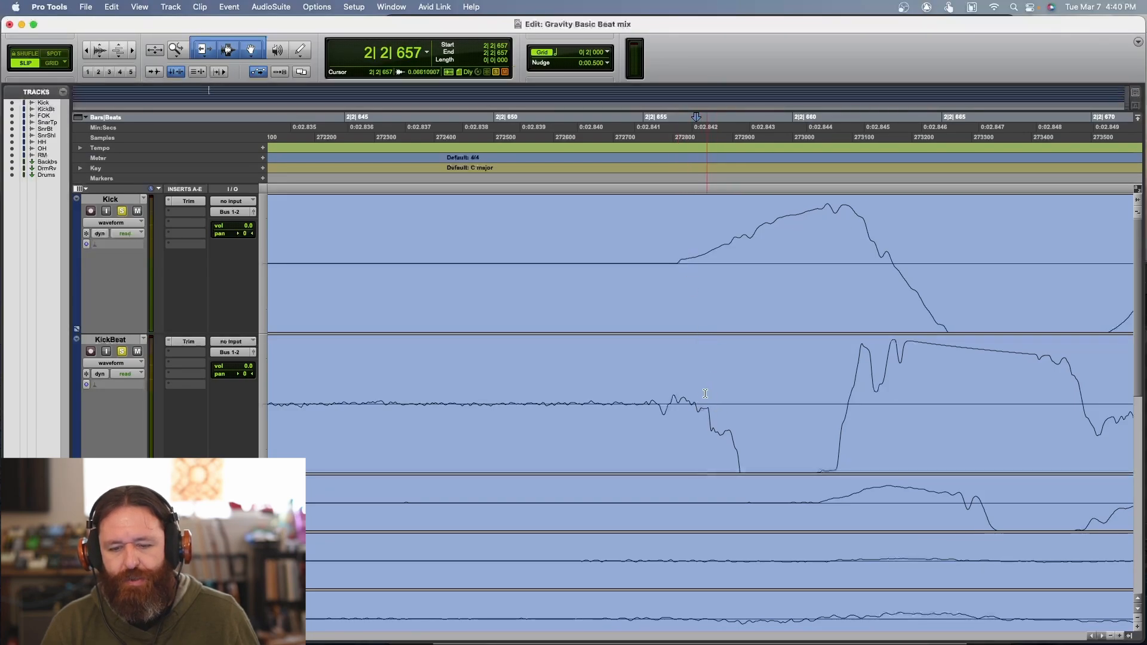
{"action": "scroll", "coordinate": [629, 393], "scroll_direction": "left", "scroll_amount": 1}
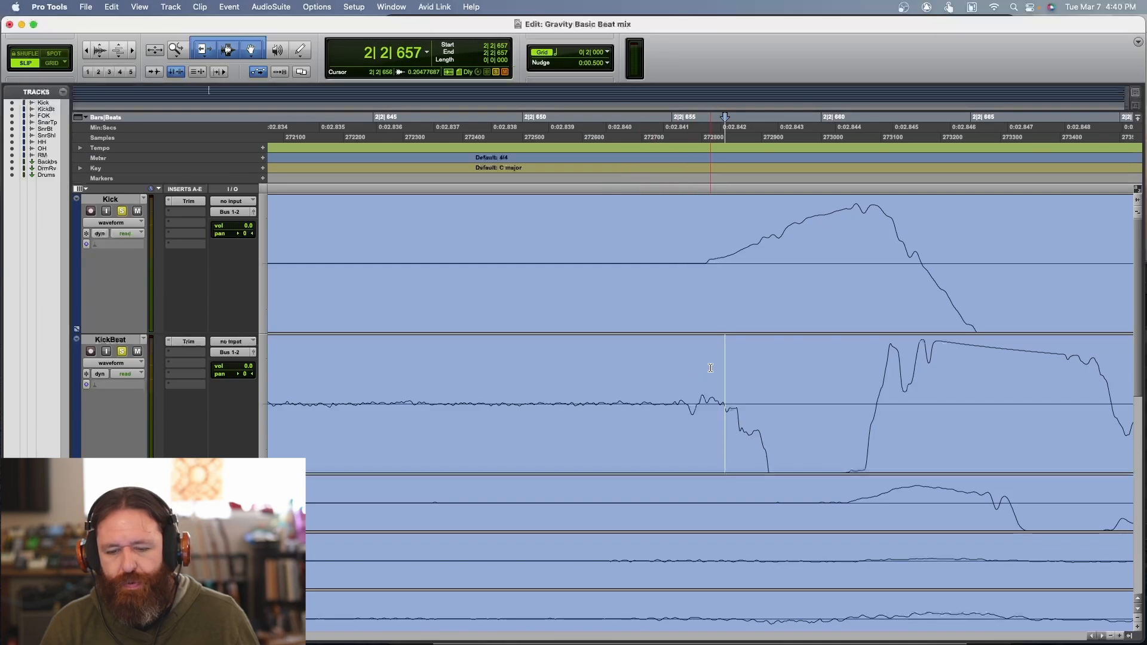
{"action": "scroll", "coordinate": [722, 372], "scroll_direction": "up", "scroll_amount": 2}
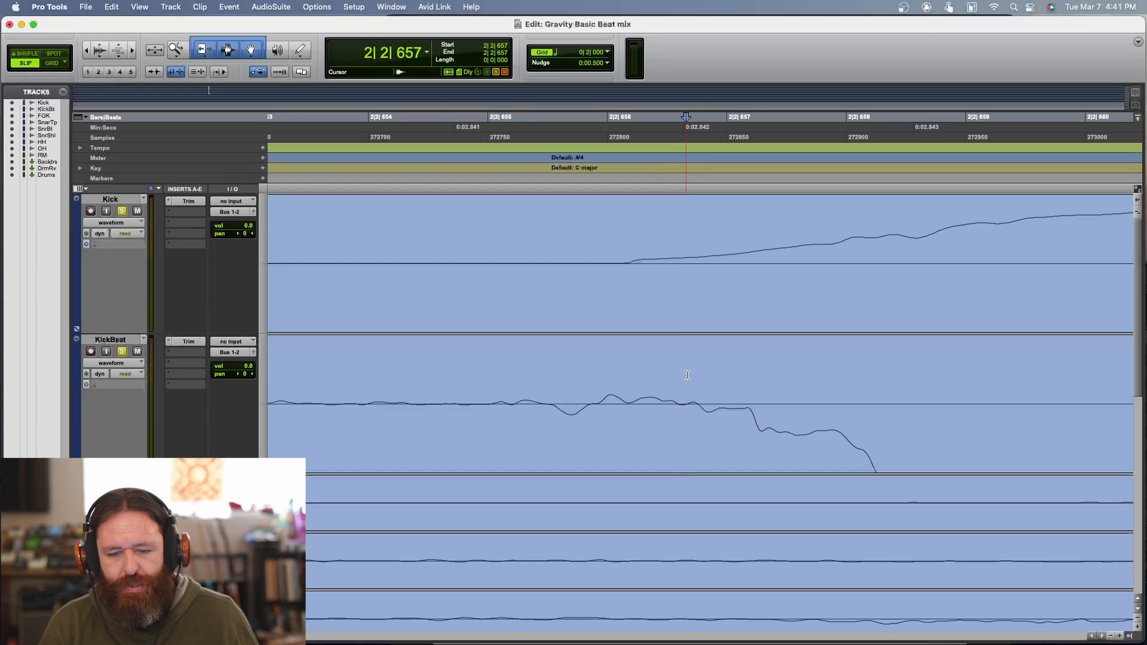
{"action": "scroll", "coordinate": [685, 383], "scroll_direction": "down", "scroll_amount": 5}
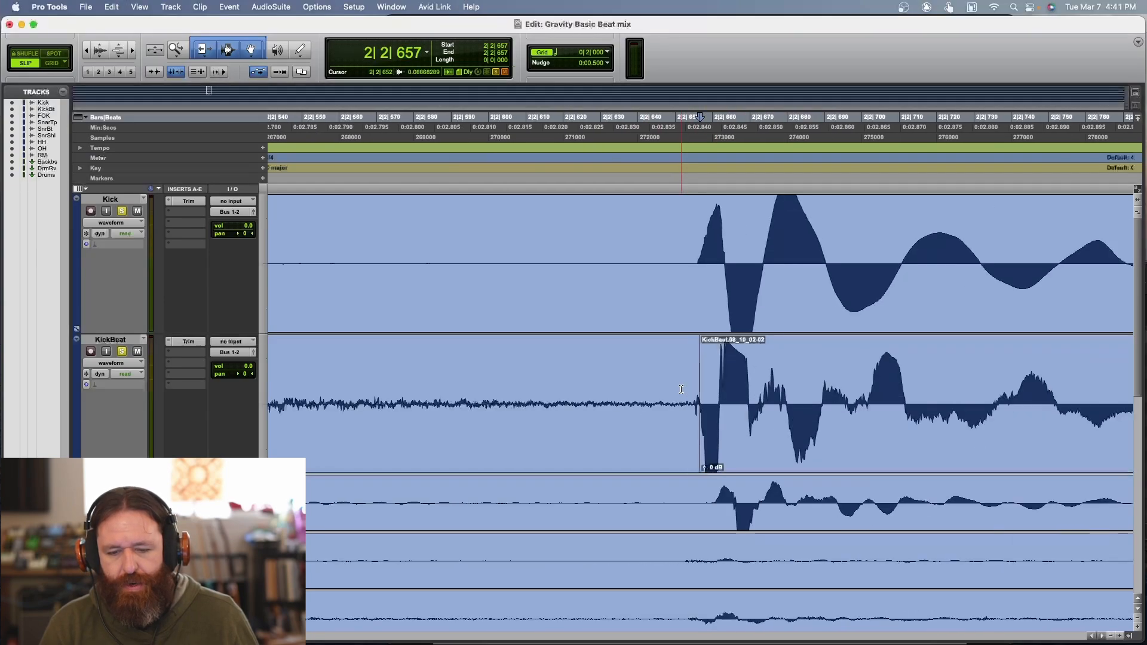
{"action": "scroll", "coordinate": [725, 418], "scroll_direction": "up", "scroll_amount": 3}
Step: Slide the separated KickBeat clip slightly earlier to 2|2|656 and extend its start back to 1|1|000
{"action": "left_click", "coordinate": [743, 431]}
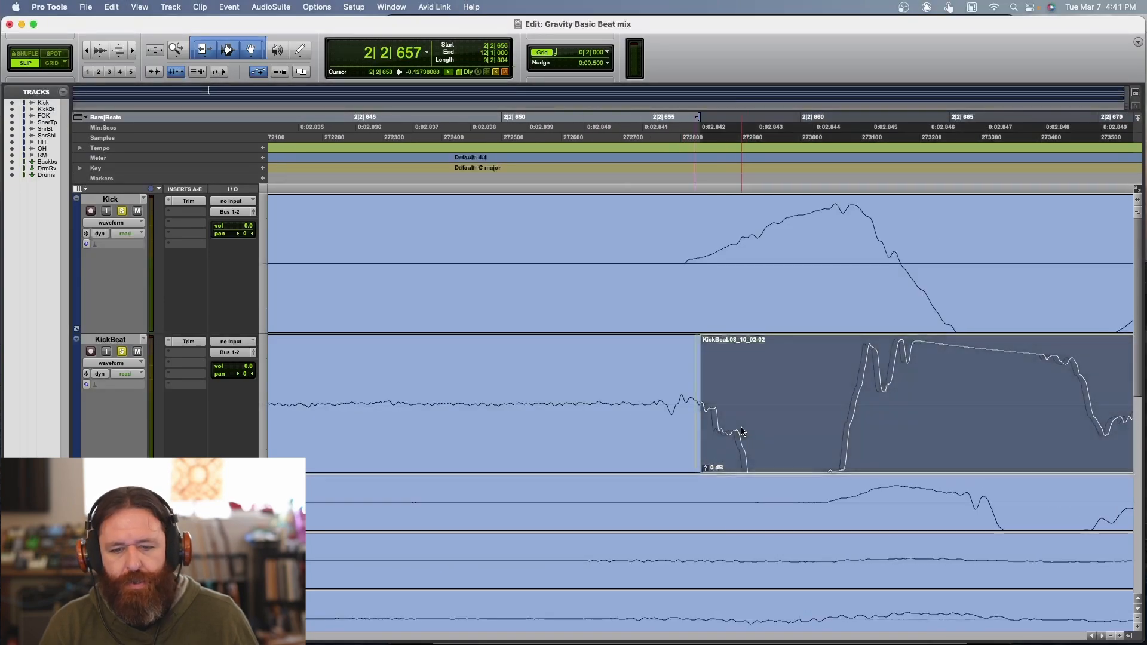
{"action": "left_click_drag", "start_coordinate": [743, 432], "coordinate": [168, 411]}
{"action": "key", "text": "t"}
{"action": "key", "text": "t"}
{"action": "key", "text": "t"}
{"action": "key", "text": "r"}
{"action": "key", "text": "r"}
{"action": "key", "text": "r"}
{"action": "key", "text": "r"}
{"action": "key", "text": "r"}
{"action": "key", "text": "r"}
{"action": "key", "text": "r"}
{"action": "key", "text": "r"}
{"action": "key", "text": "r"}
{"action": "key", "text": "r"}
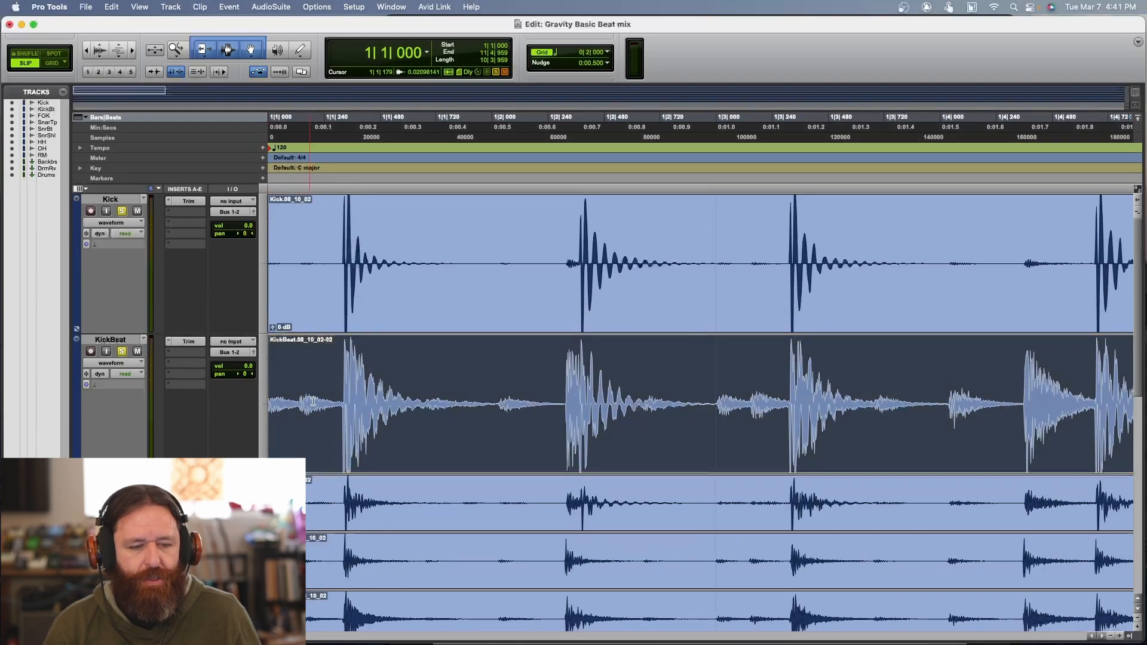
Step: Examine the first kick hit of bar 1 near 1|1|323 up close, comparing the Kick and KickBeat onsets
{"action": "scroll", "coordinate": [334, 387], "scroll_direction": "down", "scroll_amount": 2}
{"action": "scroll", "coordinate": [345, 379], "scroll_direction": "up", "scroll_amount": 2}
{"action": "left_click", "coordinate": [345, 366]}
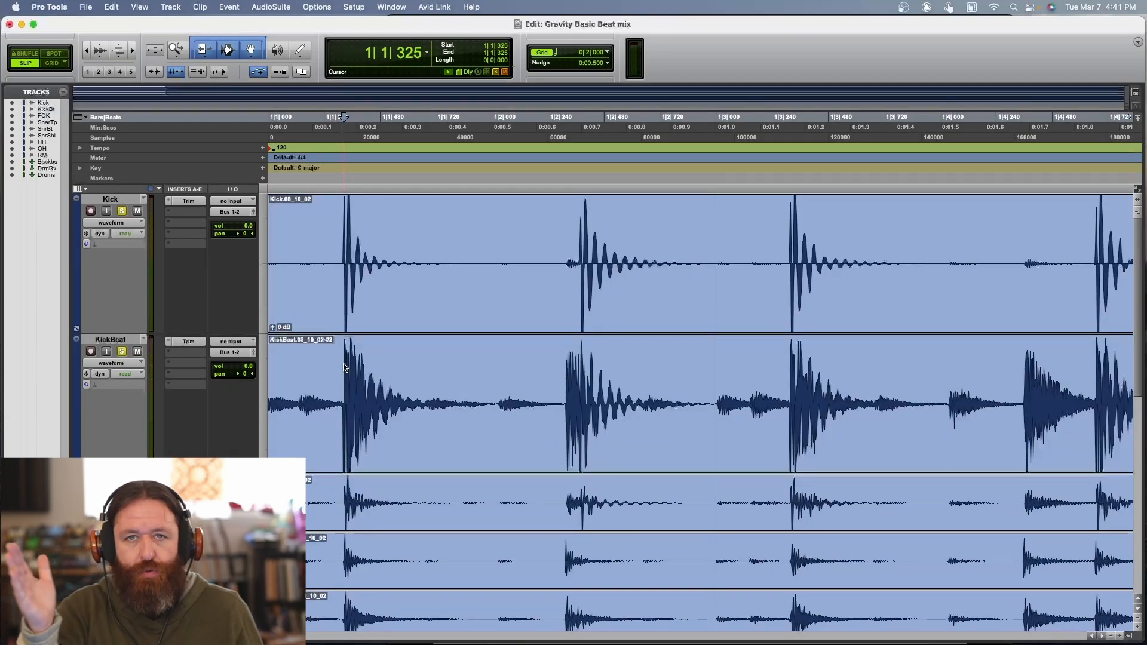
{"action": "key", "text": "t"}
{"action": "key", "text": "t"}
{"action": "key", "text": "t"}
{"action": "key", "text": "t"}
{"action": "key", "text": "t"}
{"action": "key", "text": "t"}
{"action": "key", "text": "t"}
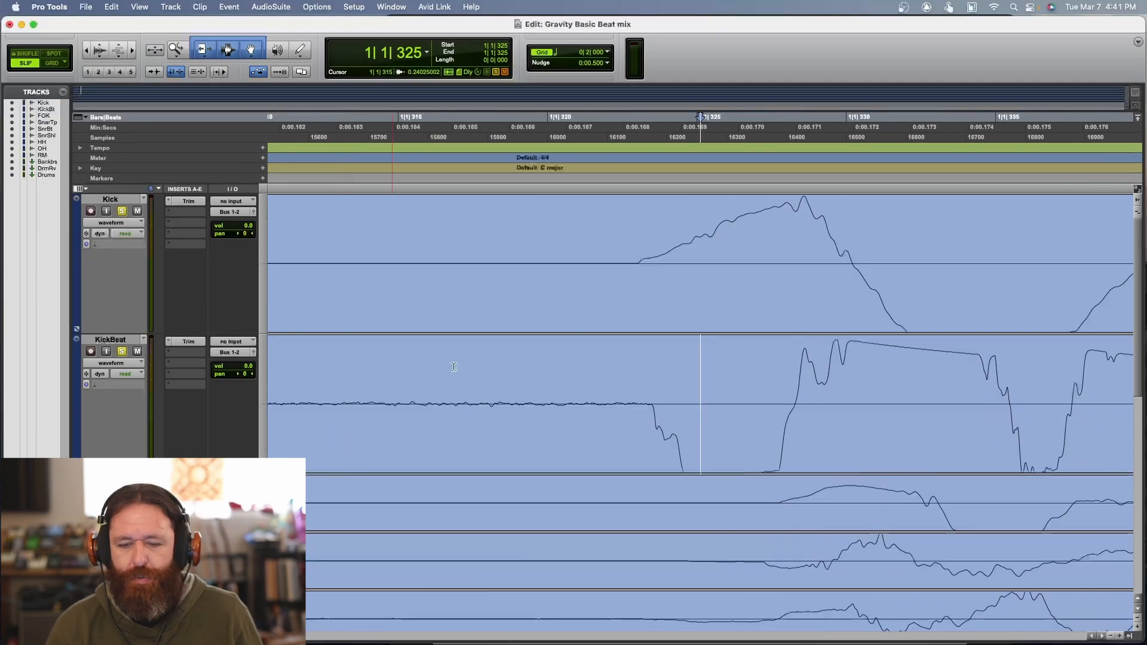
{"action": "key", "text": "t"}
{"action": "key", "text": "t"}
{"action": "key", "text": "t"}
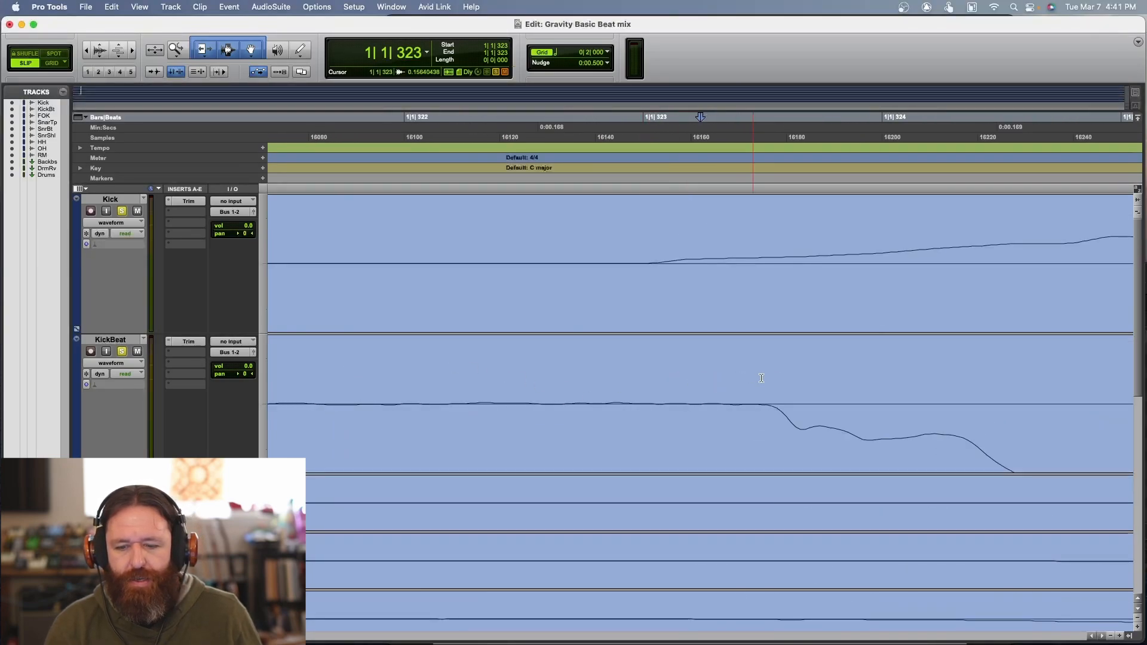
{"action": "key", "text": "r"}
{"action": "key", "text": "r"}
{"action": "key", "text": "r"}
{"action": "key", "text": "r"}
{"action": "key", "text": "r"}
{"action": "key", "text": "r"}
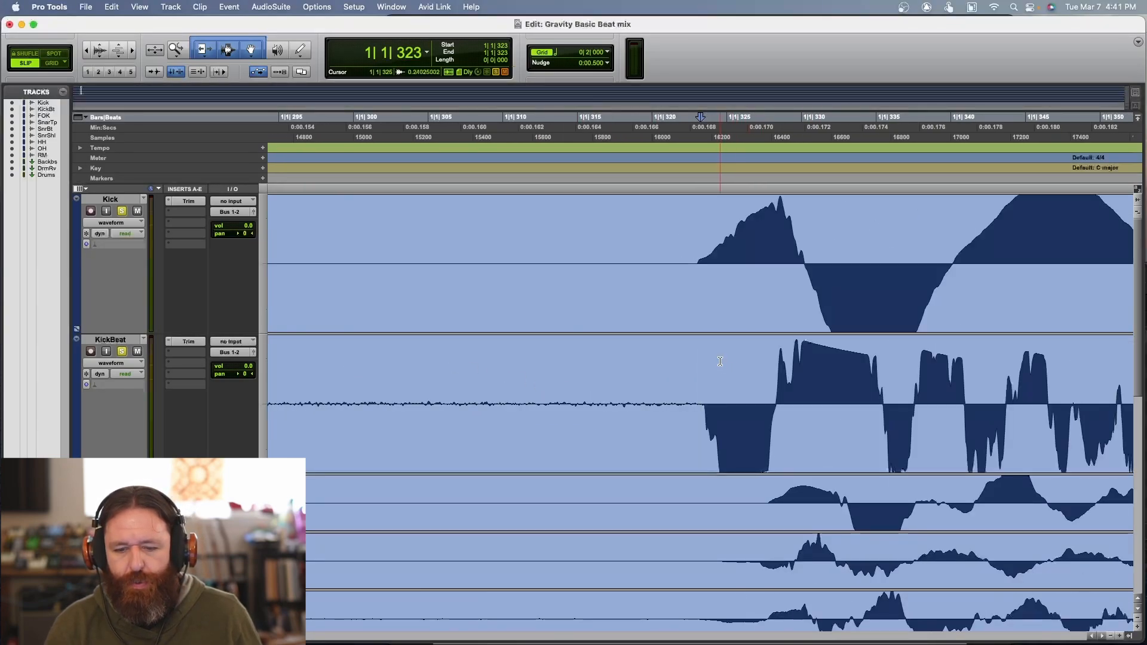
{"action": "key", "text": "r"}
{"action": "key", "text": "r"}
{"action": "key", "text": "r"}
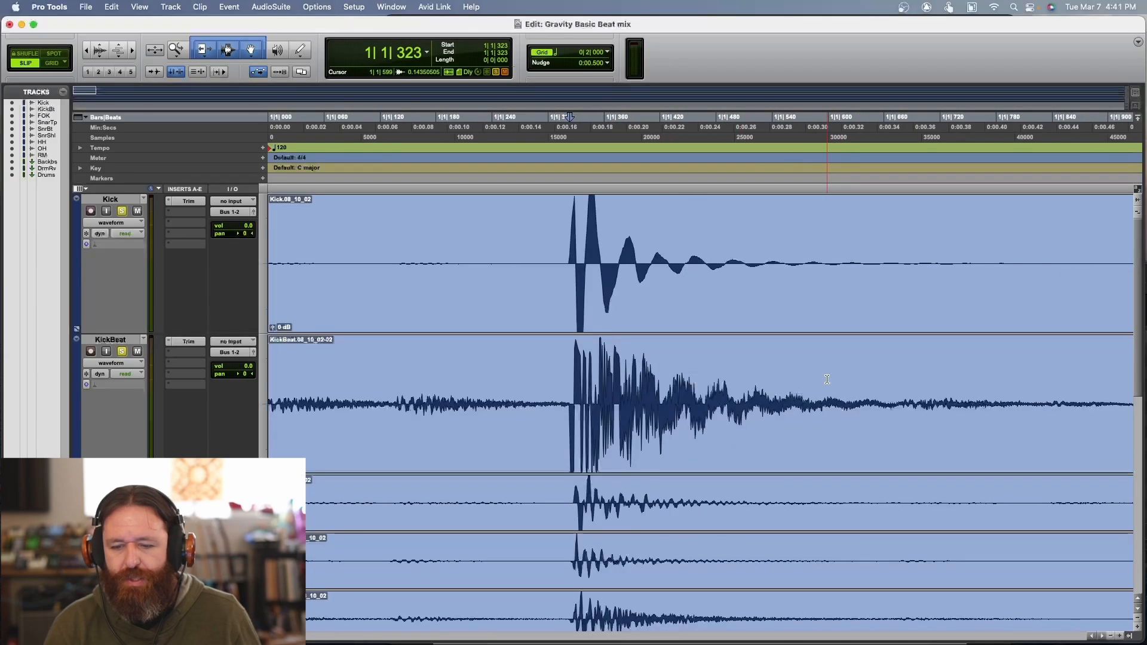
Step: Examine the kick hit at 2|1|358 up close, comparing the alignment and polarity of Kick and KickBeat
{"action": "key", "text": "r"}
{"action": "key", "text": "r"}
{"action": "key", "text": "r"}
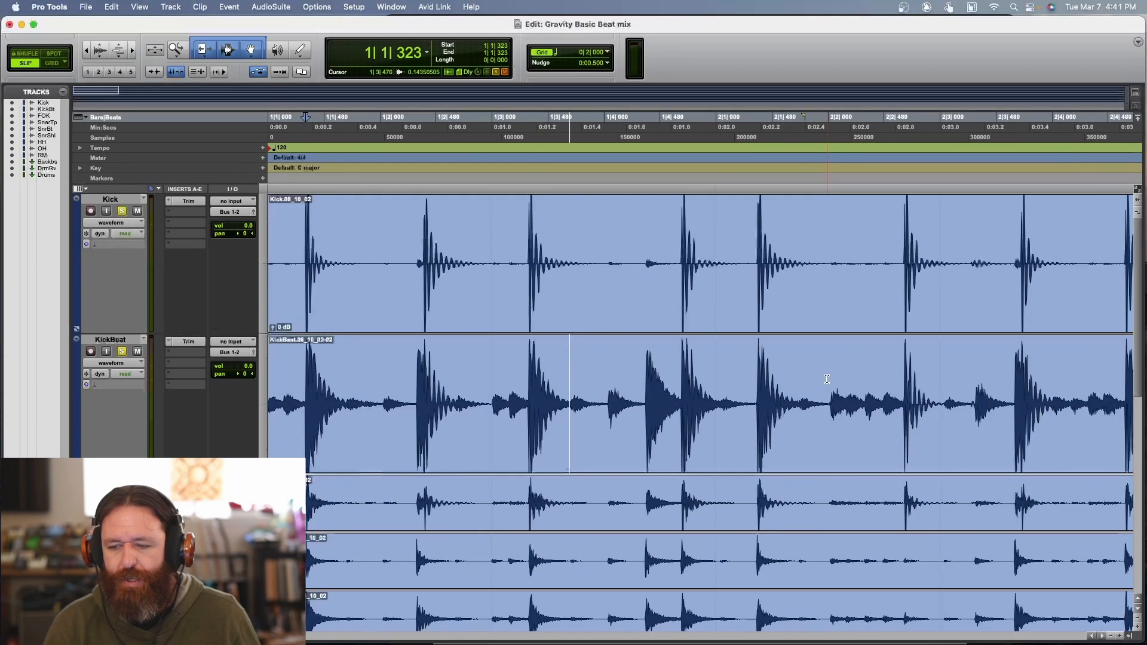
{"action": "left_click", "coordinate": [758, 372]}
{"action": "key", "text": "t"}
{"action": "key", "text": "t"}
{"action": "key", "text": "t"}
{"action": "key", "text": "t"}
{"action": "key", "text": "t"}
{"action": "key", "text": "t"}
{"action": "key", "text": "t"}
{"action": "key", "text": "t"}
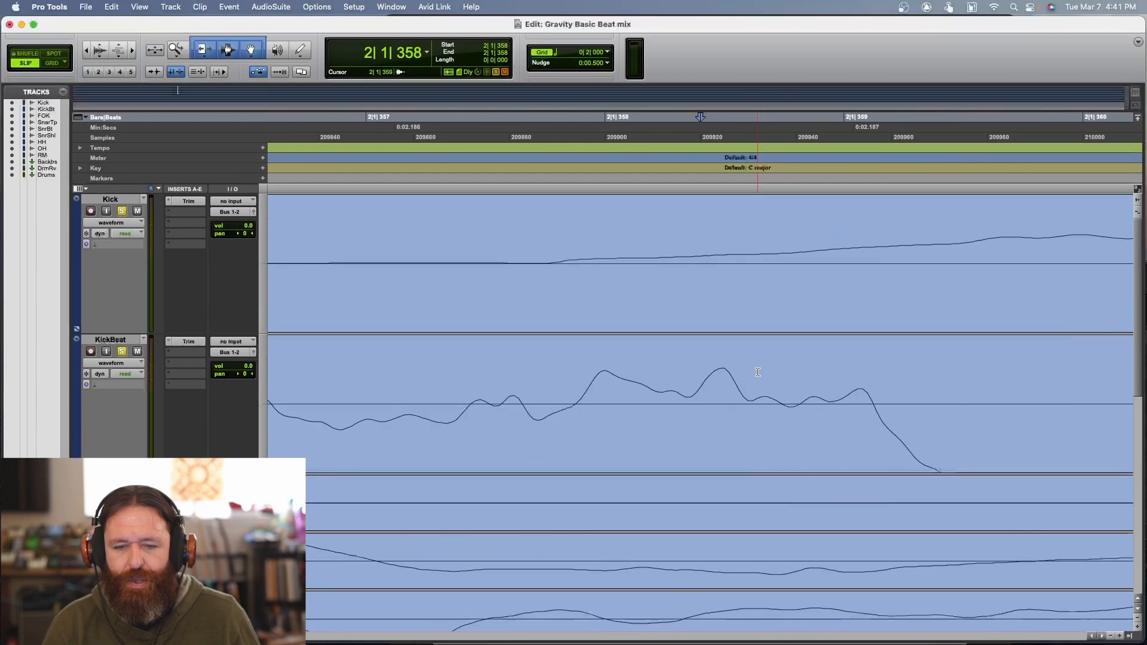
{"action": "key", "text": "r"}
{"action": "key", "text": "r"}
{"action": "key", "text": "r"}
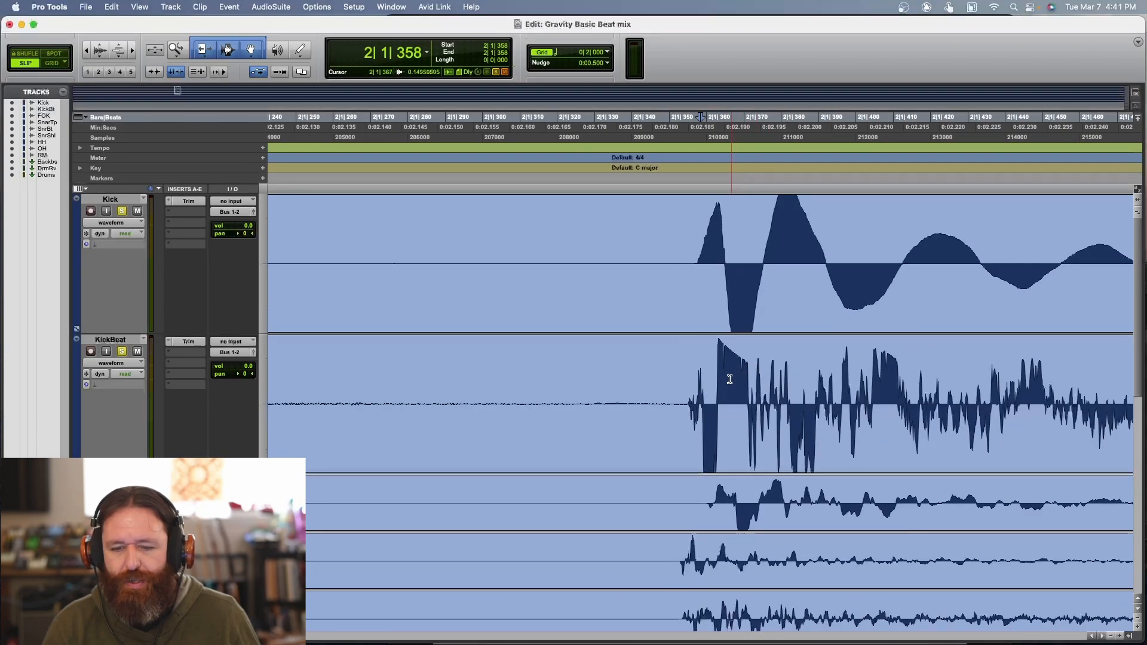
Step: Examine the kick hit at 1|3|338 up close to compare the Kick and KickBeat waveforms
{"action": "key", "text": "r"}
{"action": "key", "text": "r"}
{"action": "key", "text": "r"}
{"action": "key", "text": "r"}
{"action": "key", "text": "r"}
{"action": "key", "text": "r"}
{"action": "key", "text": "r"}
{"action": "key", "text": "r"}
{"action": "key", "text": "t"}
{"action": "key", "text": "t"}
{"action": "key", "text": "t"}
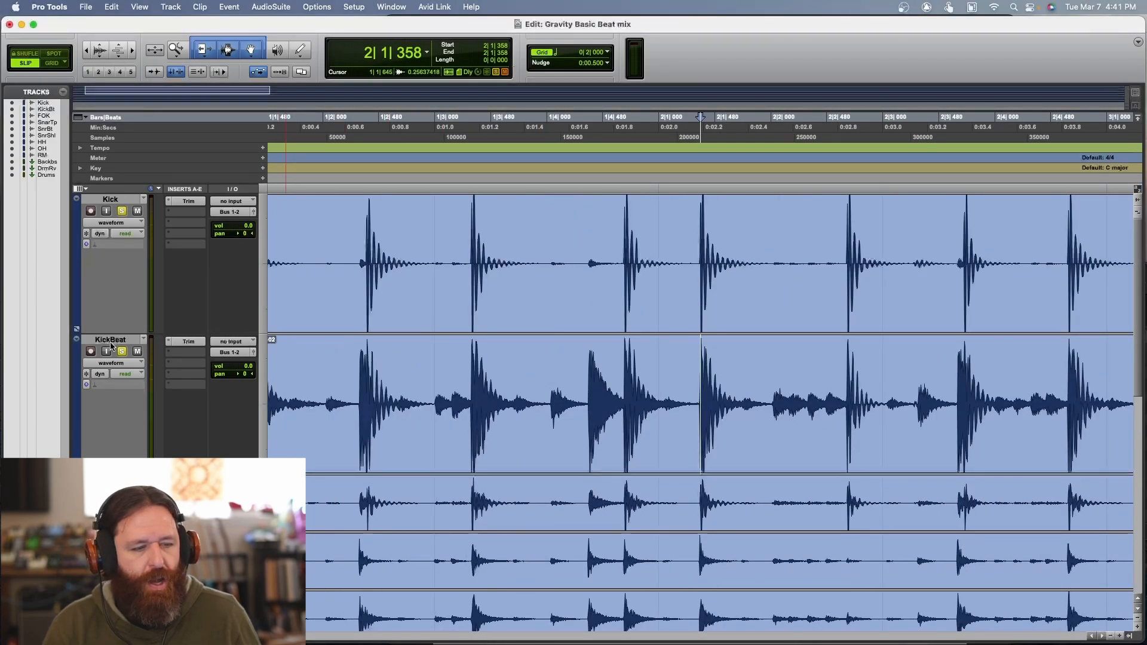
{"action": "left_click", "coordinate": [474, 362]}
{"action": "key", "text": "t"}
{"action": "key", "text": "t"}
{"action": "key", "text": "t"}
{"action": "key", "text": "t"}
{"action": "key", "text": "t"}
{"action": "key", "text": "t"}
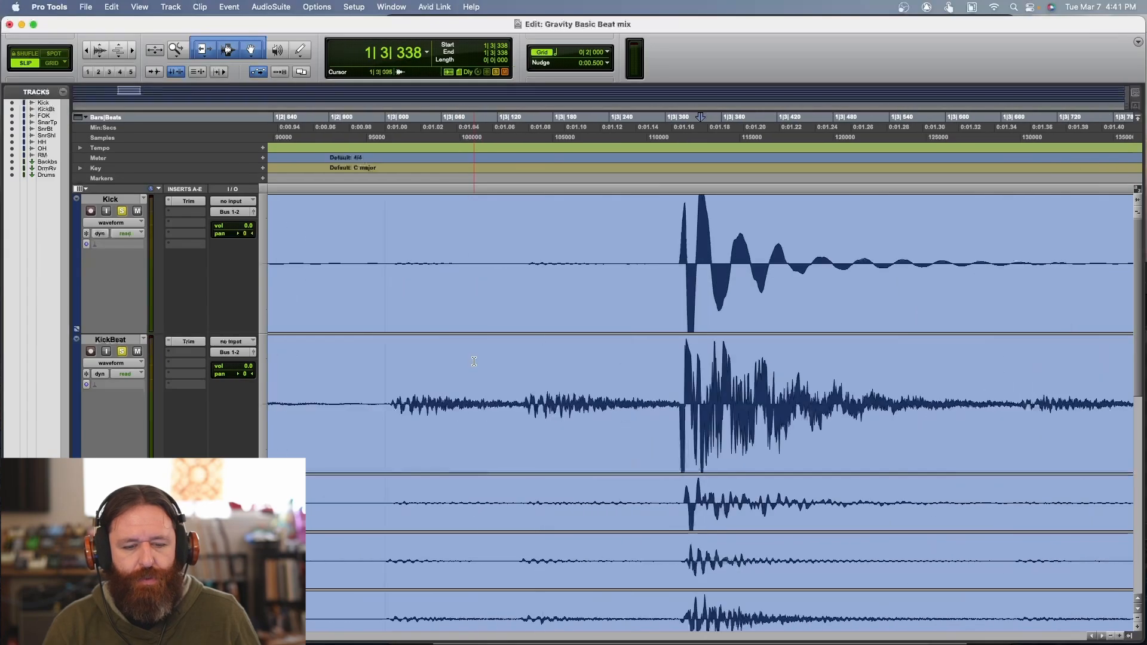
{"action": "key", "text": "r"}
{"action": "key", "text": "r"}
{"action": "key", "text": "r"}
{"action": "key", "text": "r"}
{"action": "key", "text": "r"}
{"action": "key", "text": "r"}
{"action": "key", "text": "r"}
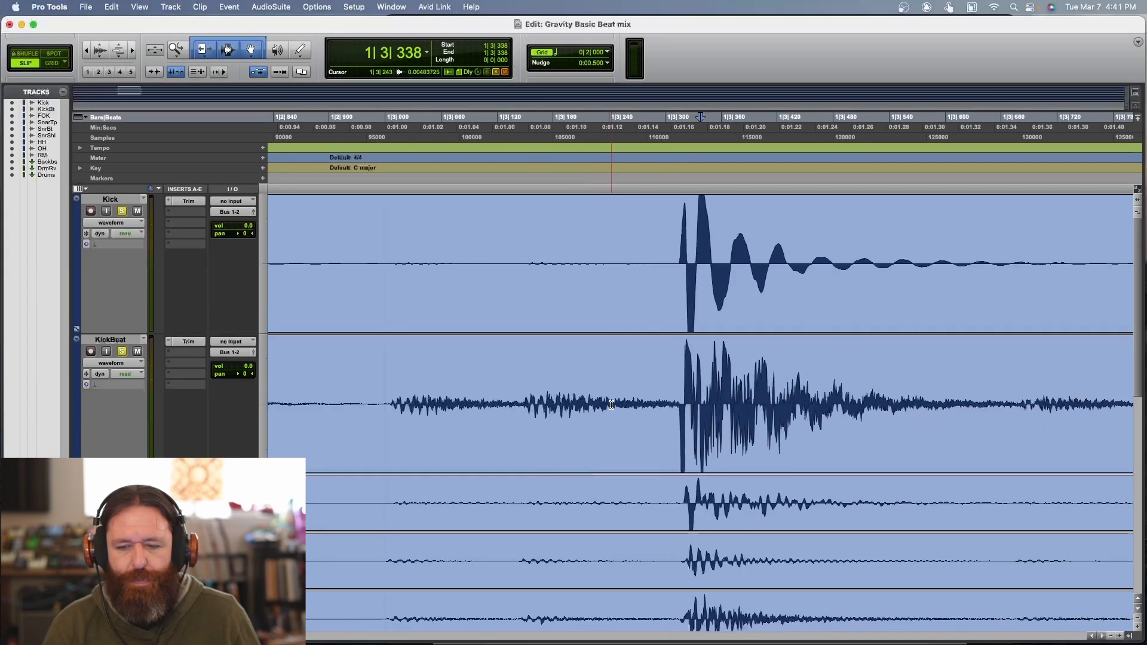
Step: Open KickBeat's Trim plug-in and play the full drum clips from 1|3|338 to listen to the kick alignment
{"action": "key", "text": "r"}
{"action": "key", "text": "r"}
{"action": "key", "text": "r"}
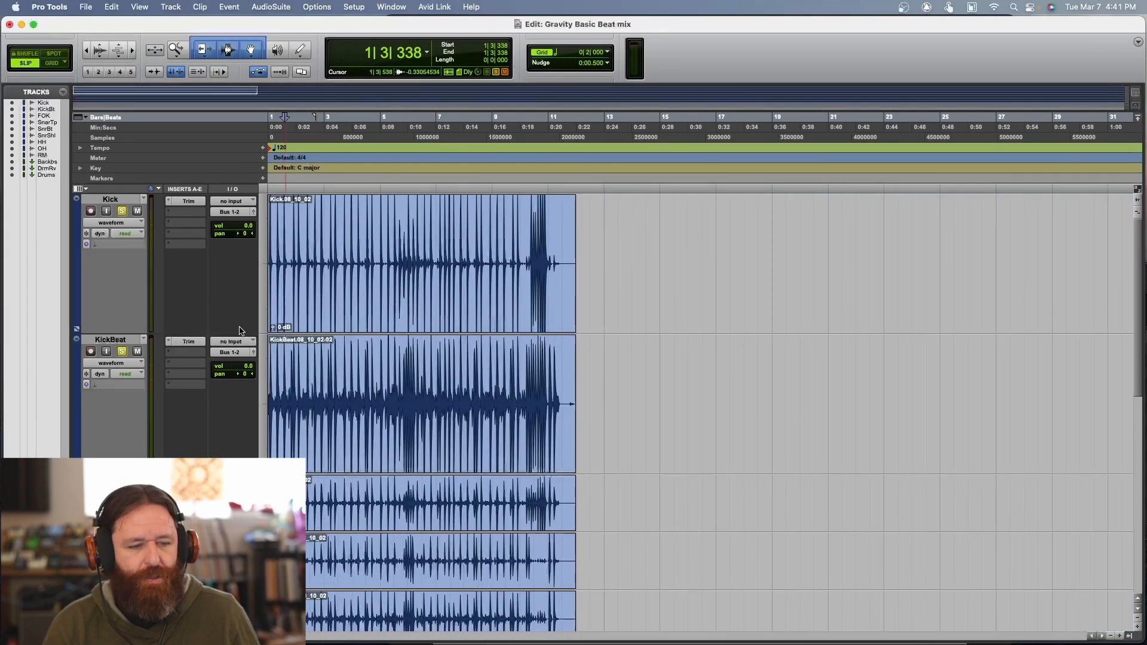
{"action": "left_click", "coordinate": [185, 341]}
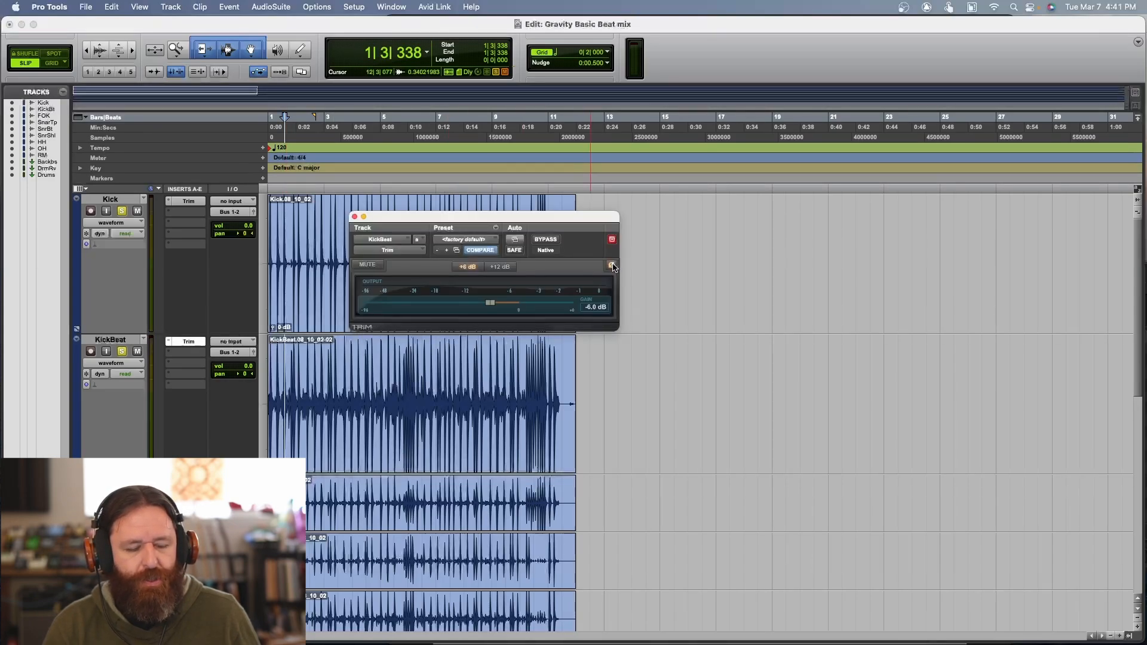
{"action": "key", "text": "space"}
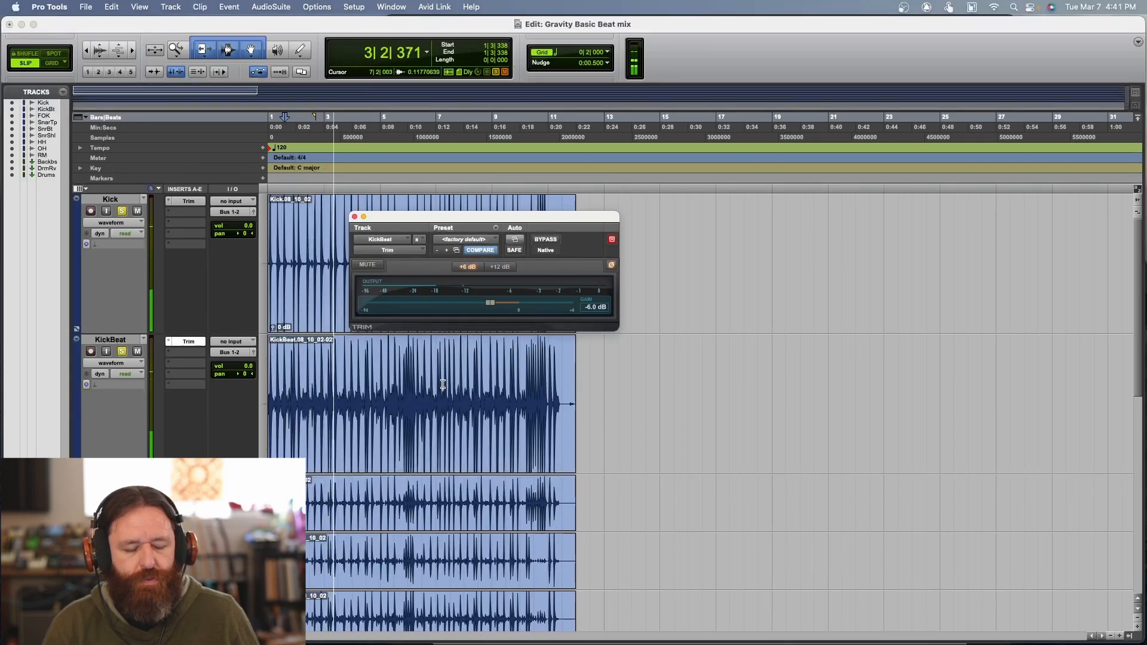
{"action": "key", "text": "space"}
Step: Undo the extension of the KickBeat clip's start and the clip slide
{"action": "key", "text": "super+e"}
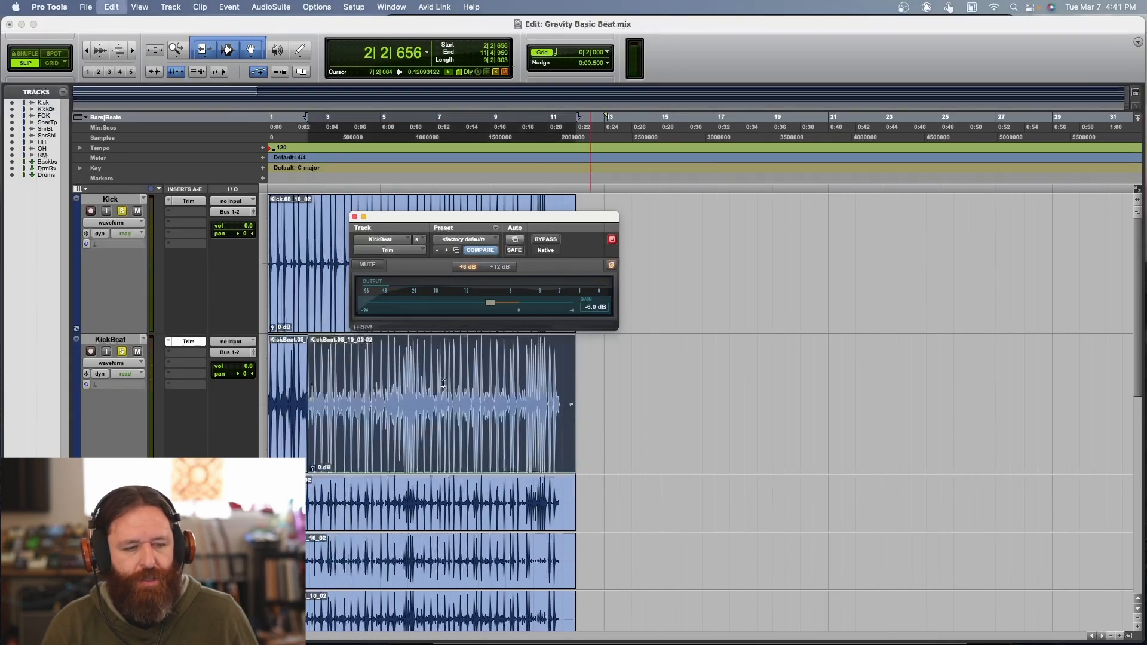
{"action": "left_click", "coordinate": [112, 6]}
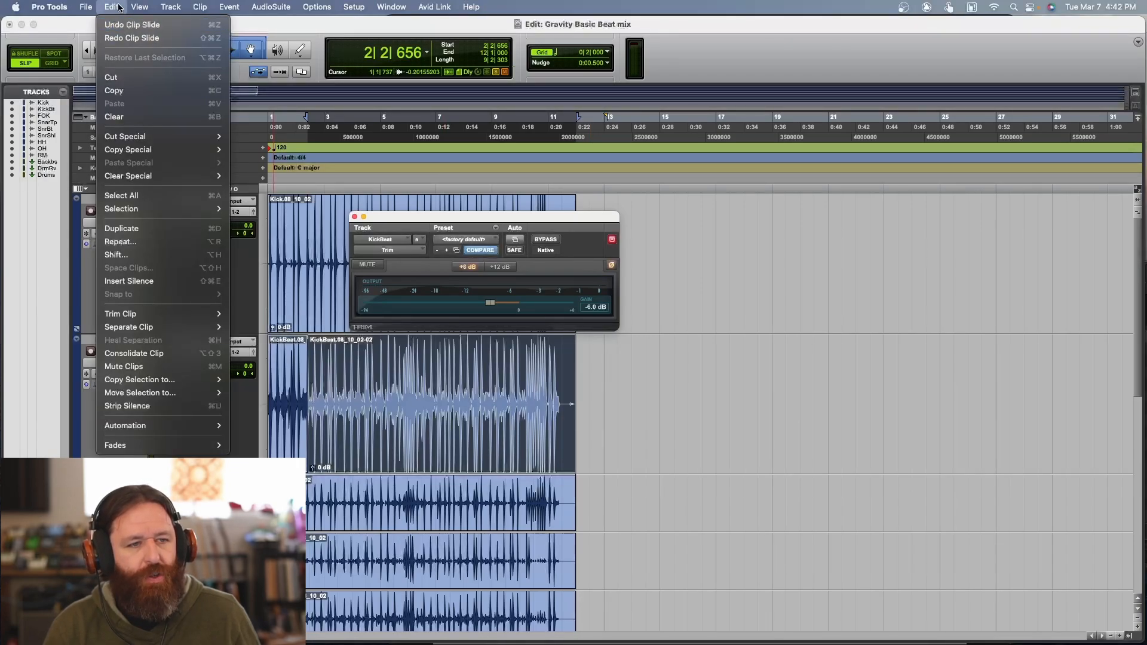
{"action": "left_click", "coordinate": [119, 7]}
{"action": "left_click", "coordinate": [119, 7]}
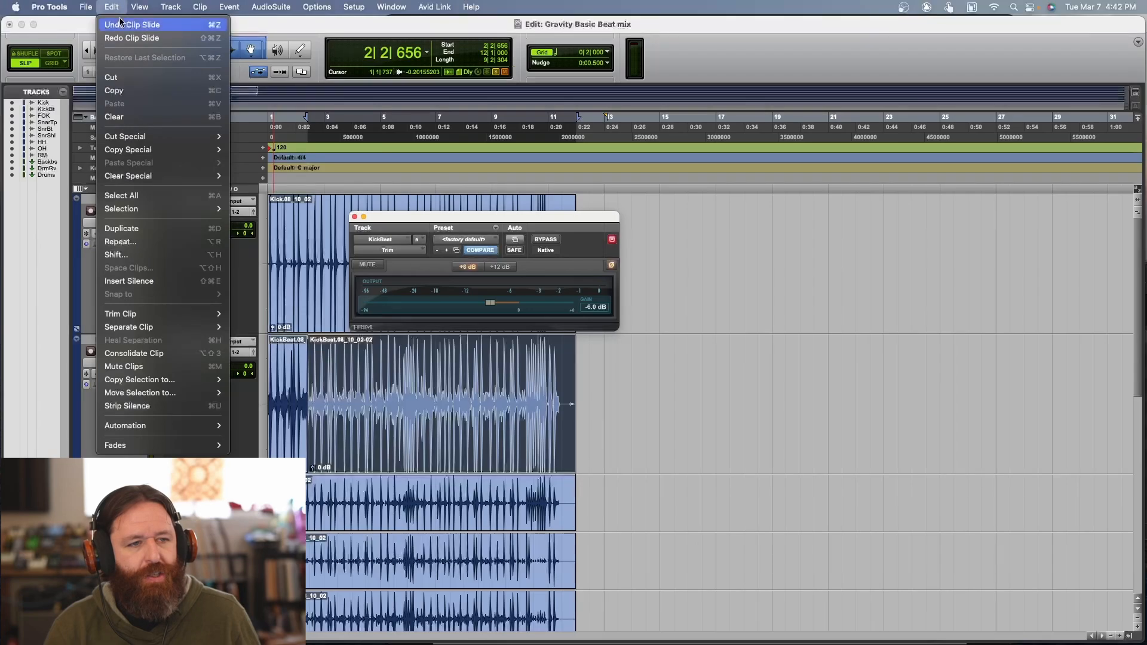
{"action": "left_click", "coordinate": [121, 24]}
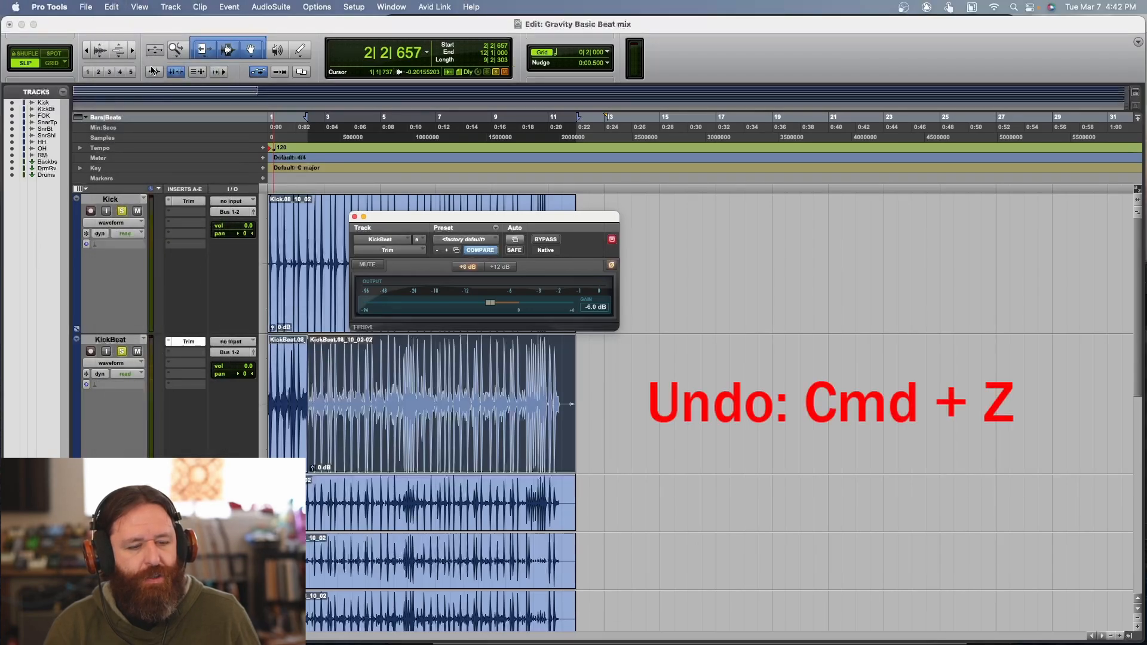
Step: Redo the KickBeat clip slide and the extension of its start back to 1|1|000
{"action": "key", "text": "space"}
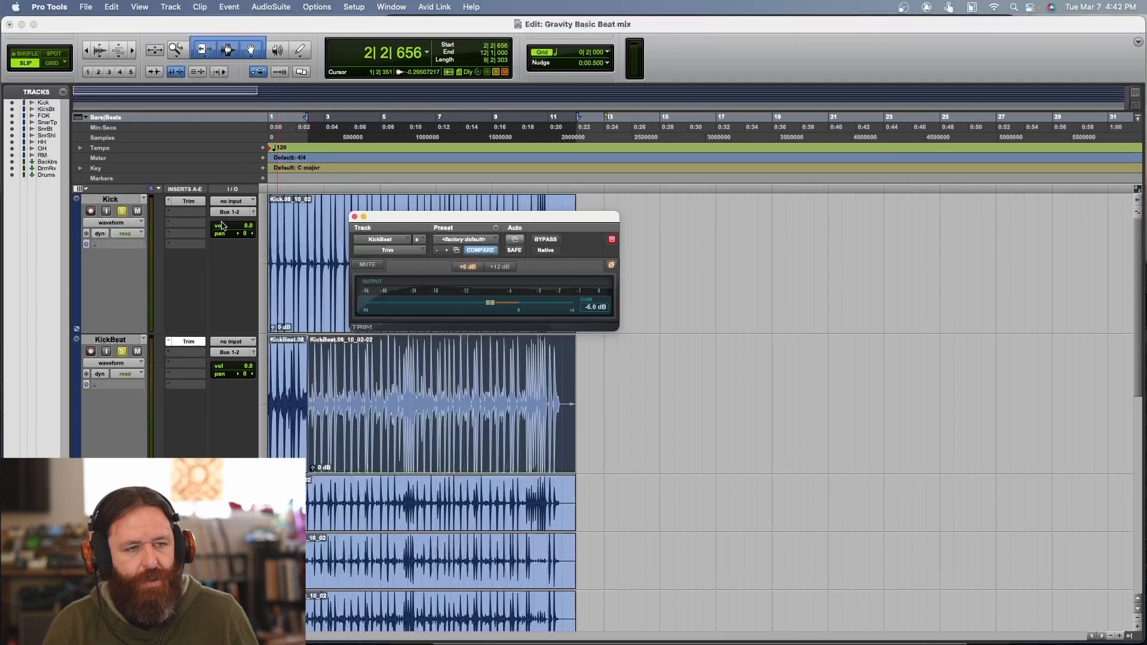
{"action": "left_click", "coordinate": [112, 7]}
{"action": "left_click", "coordinate": [111, 7]}
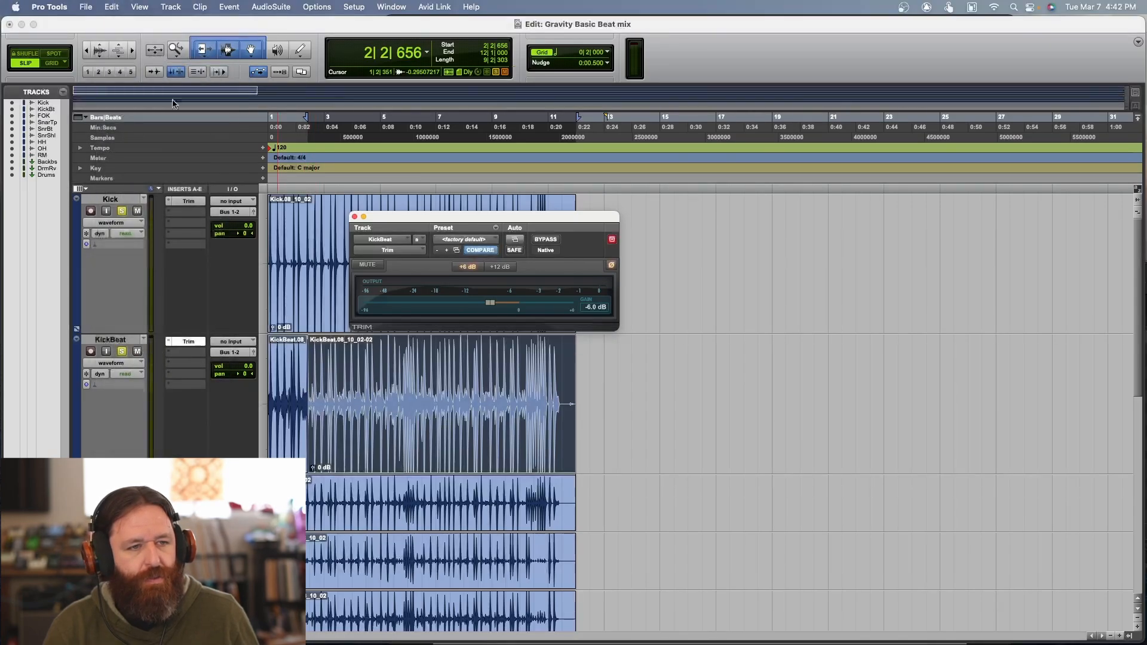
{"action": "double_click", "coordinate": [311, 399]}
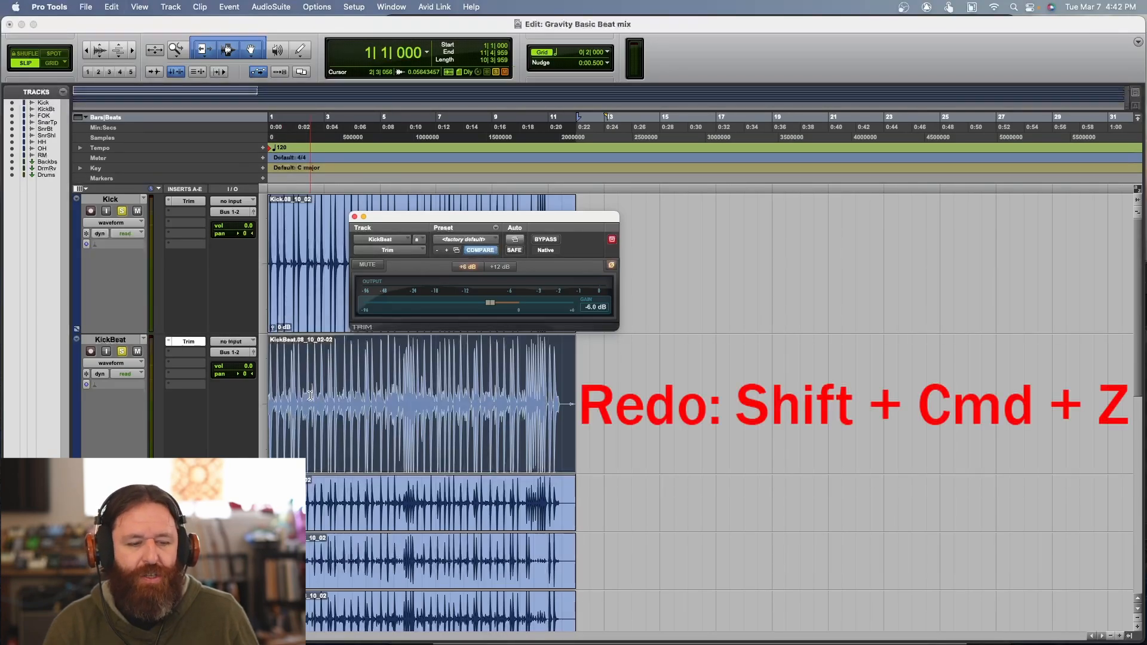
Step: Play the drums from the start twice, undoing and redoing the last KickBeat clip edit between passes
{"action": "key", "text": "space"}
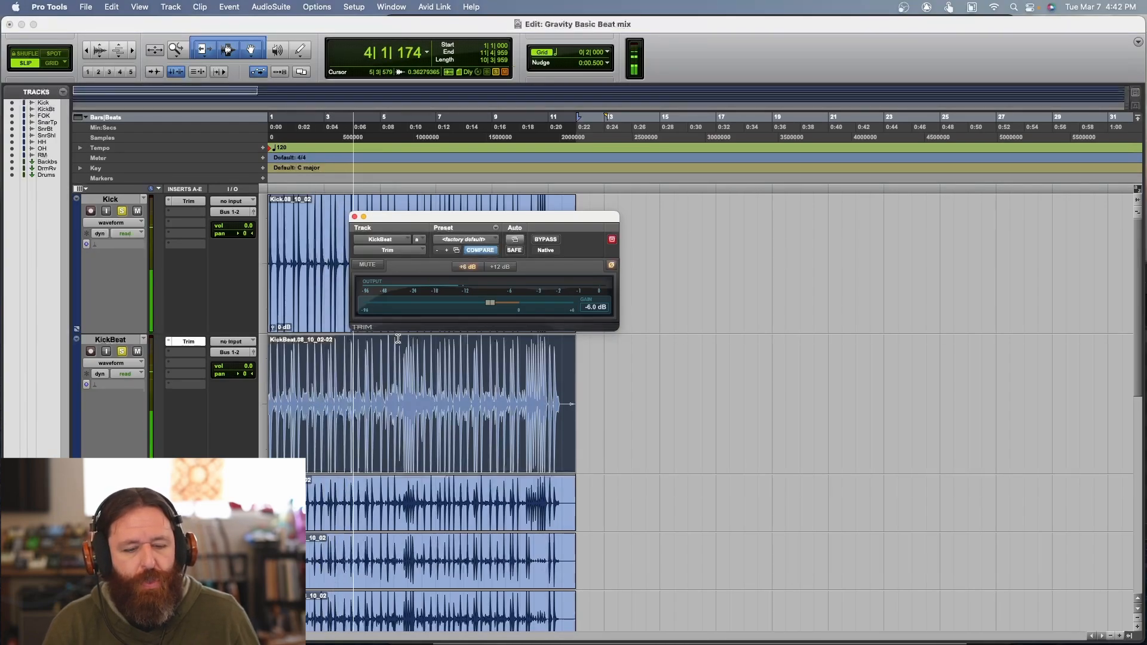
{"action": "key", "text": "space"}
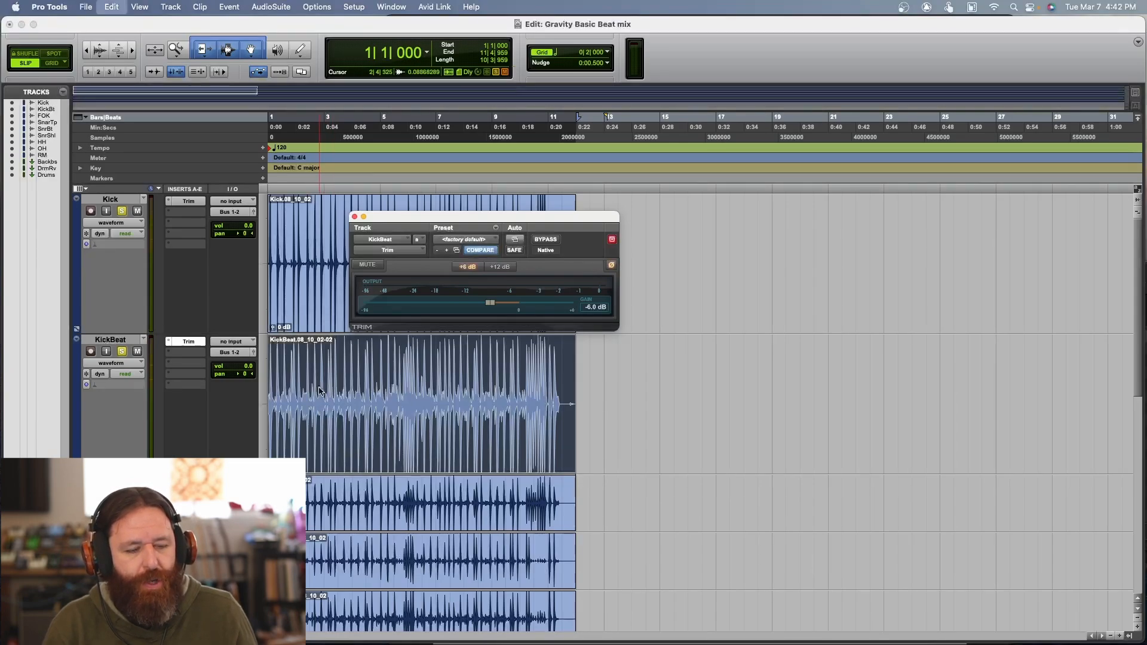
{"action": "key", "text": "super+z"}
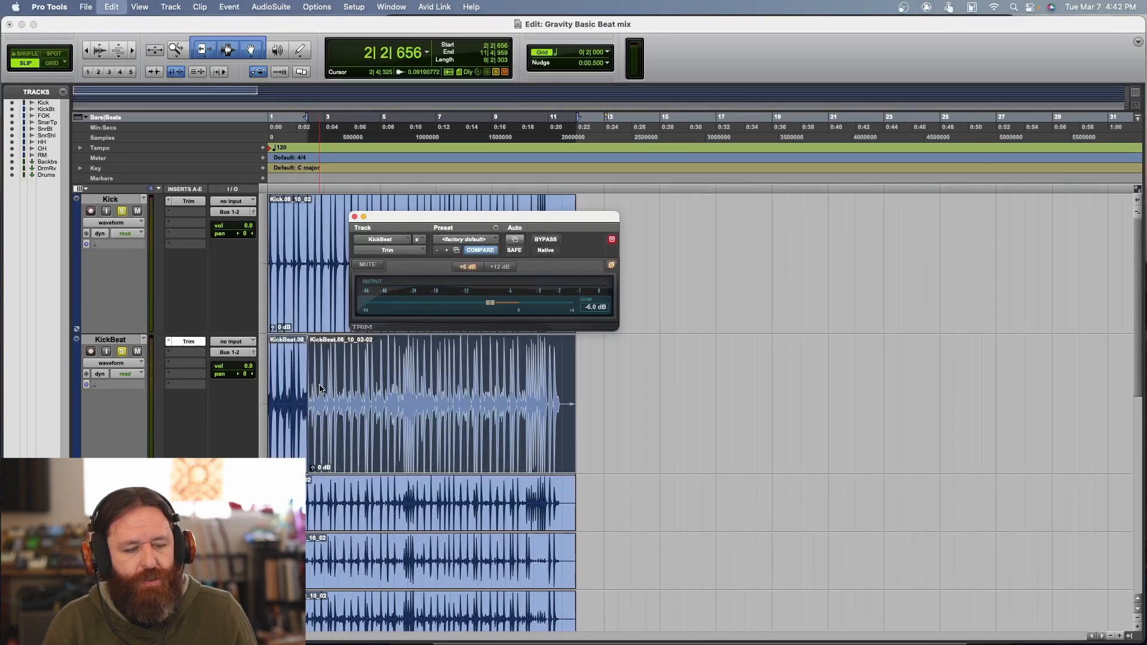
{"action": "key", "text": "super+z"}
{"action": "key", "text": "space"}
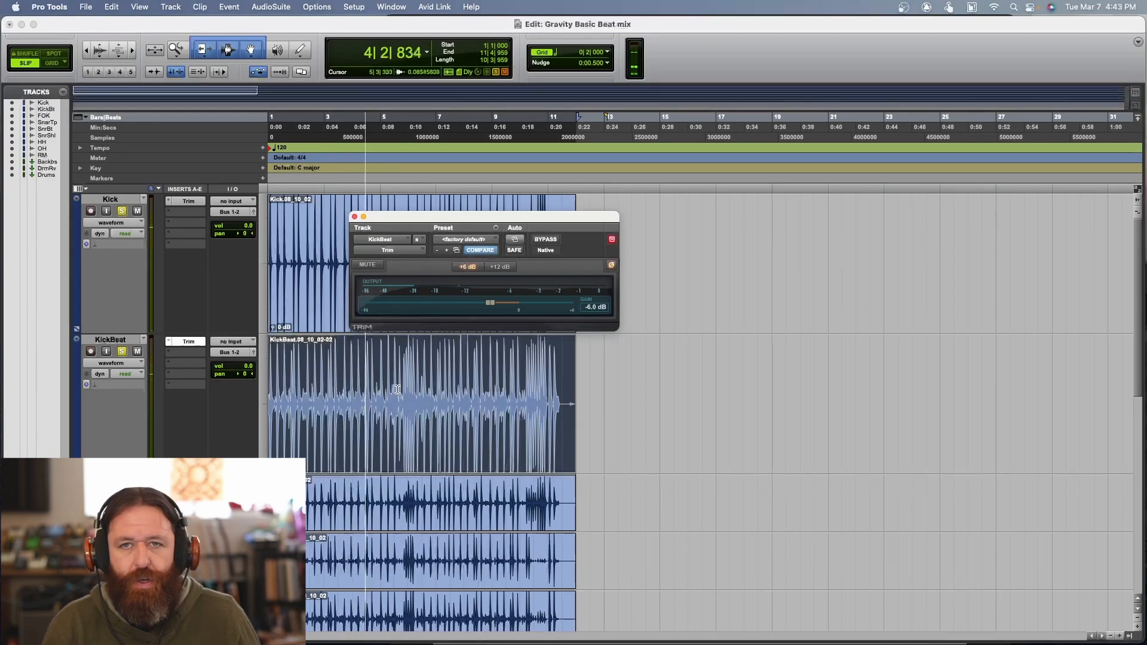
Step: Replay the drums from the start, compare the Kick and KickBeat transients around 4|1|875, and close the Trim window
{"action": "key", "text": "space"}
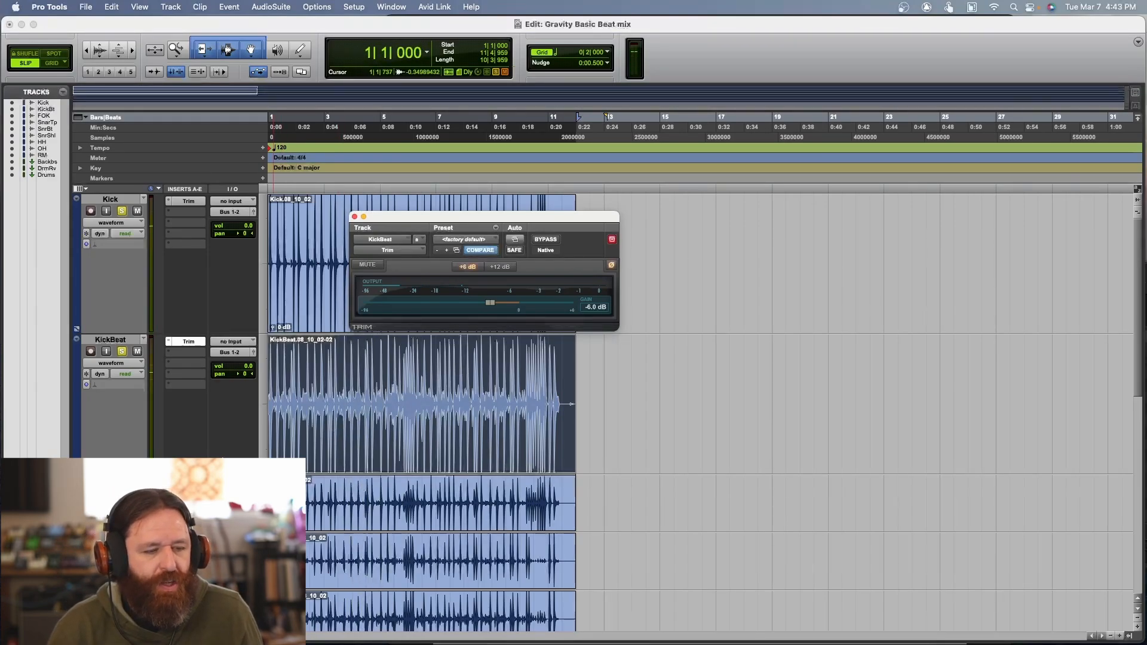
{"action": "key", "text": "space"}
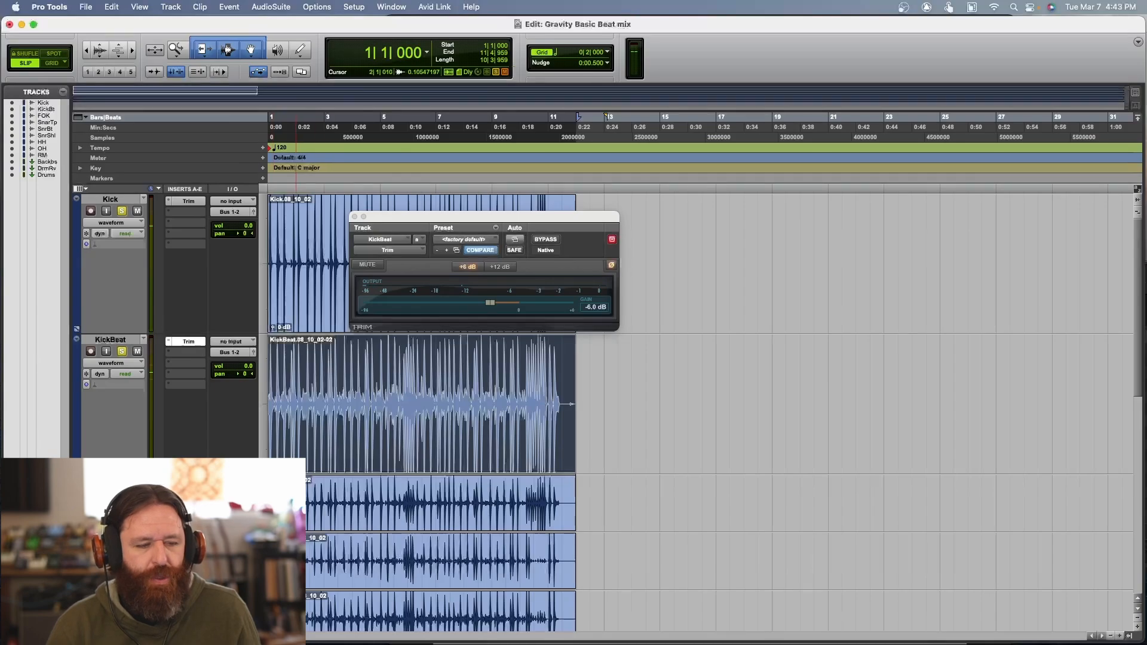
{"action": "key", "text": "t"}
{"action": "key", "text": "t"}
{"action": "key", "text": "t"}
{"action": "key", "text": "t"}
{"action": "key", "text": "t"}
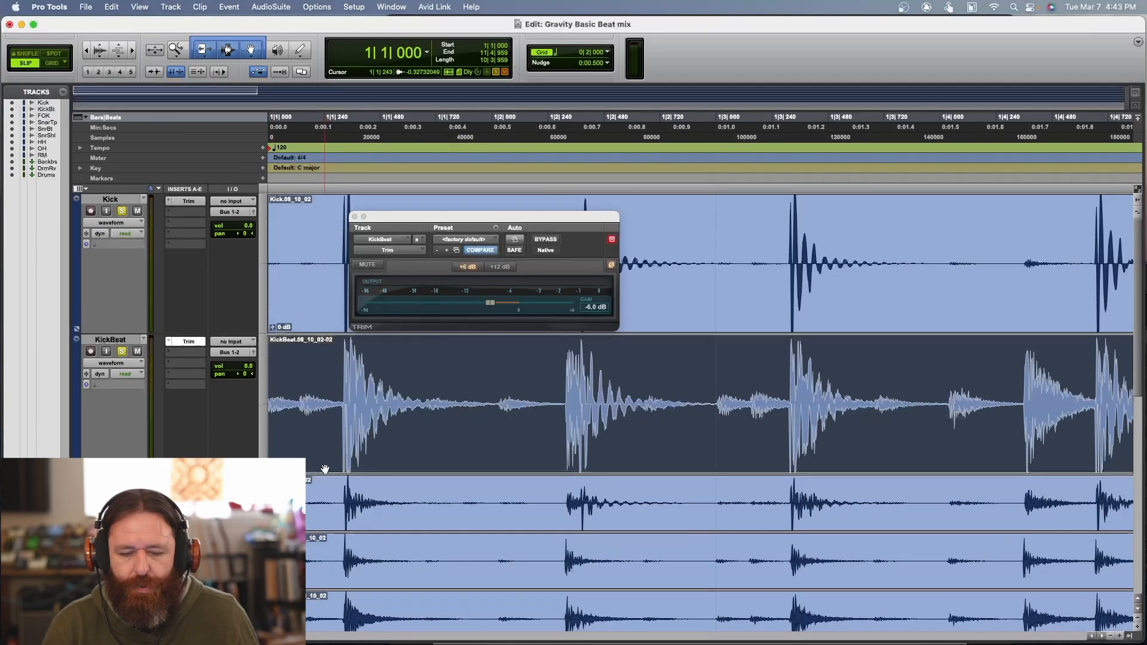
{"action": "left_click", "coordinate": [790, 488]}
{"action": "key", "text": "t"}
{"action": "key", "text": "t"}
{"action": "key", "text": "t"}
{"action": "key", "text": "t"}
{"action": "key", "text": "t"}
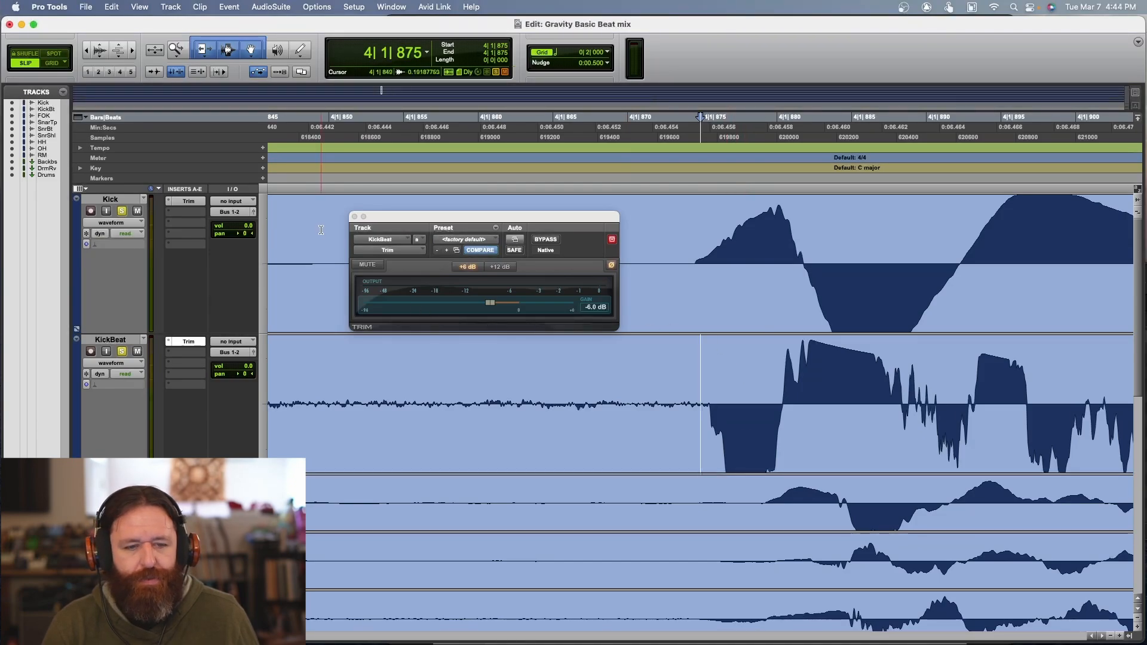
{"action": "left_click", "coordinate": [354, 217]}
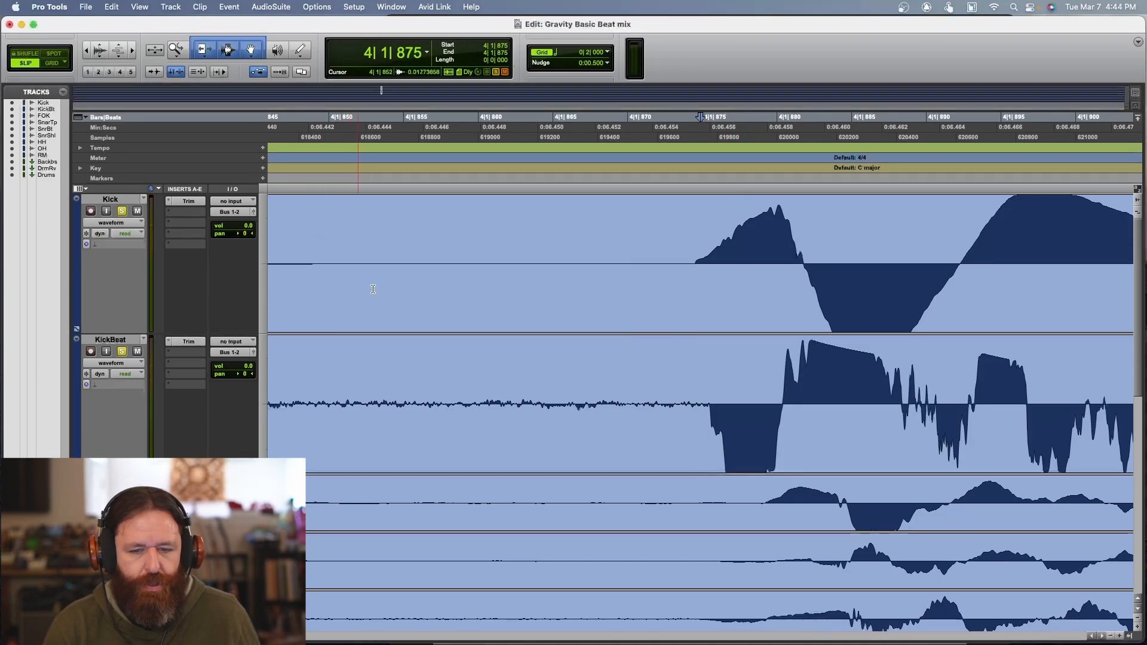
Step: Select the whole KickBeat clip and render the AudioSuite Invert process on it
{"action": "key", "text": "r"}
{"action": "key", "text": "r"}
{"action": "key", "text": "r"}
{"action": "key", "text": "r"}
{"action": "key", "text": "r"}
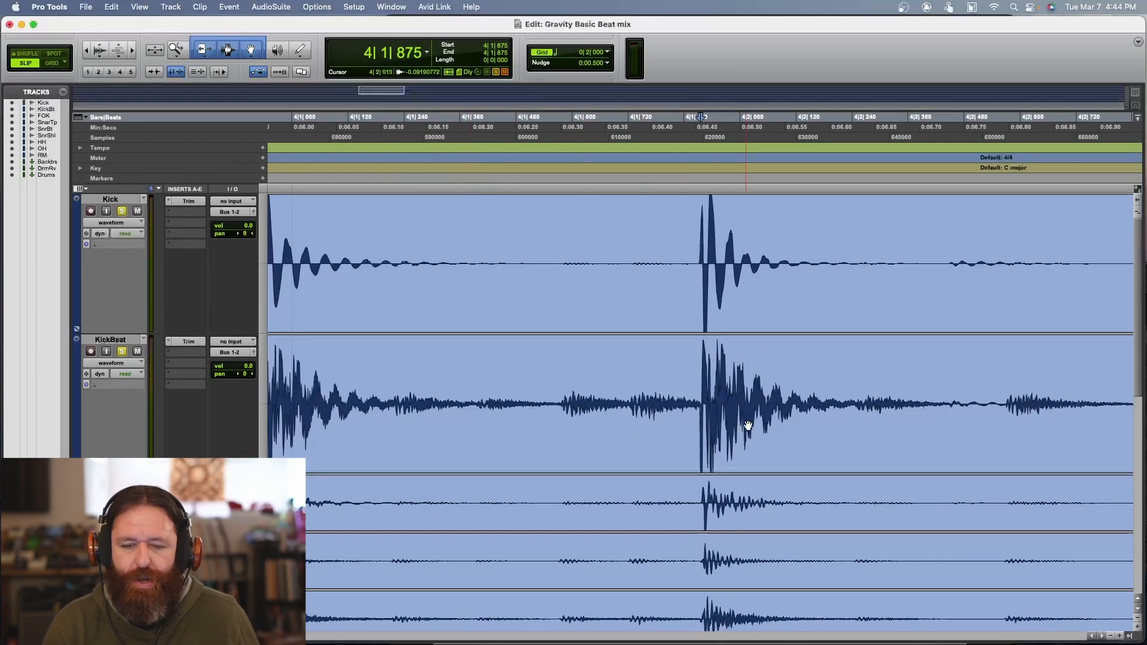
{"action": "left_click", "coordinate": [530, 412]}
{"action": "left_click", "coordinate": [269, 7]}
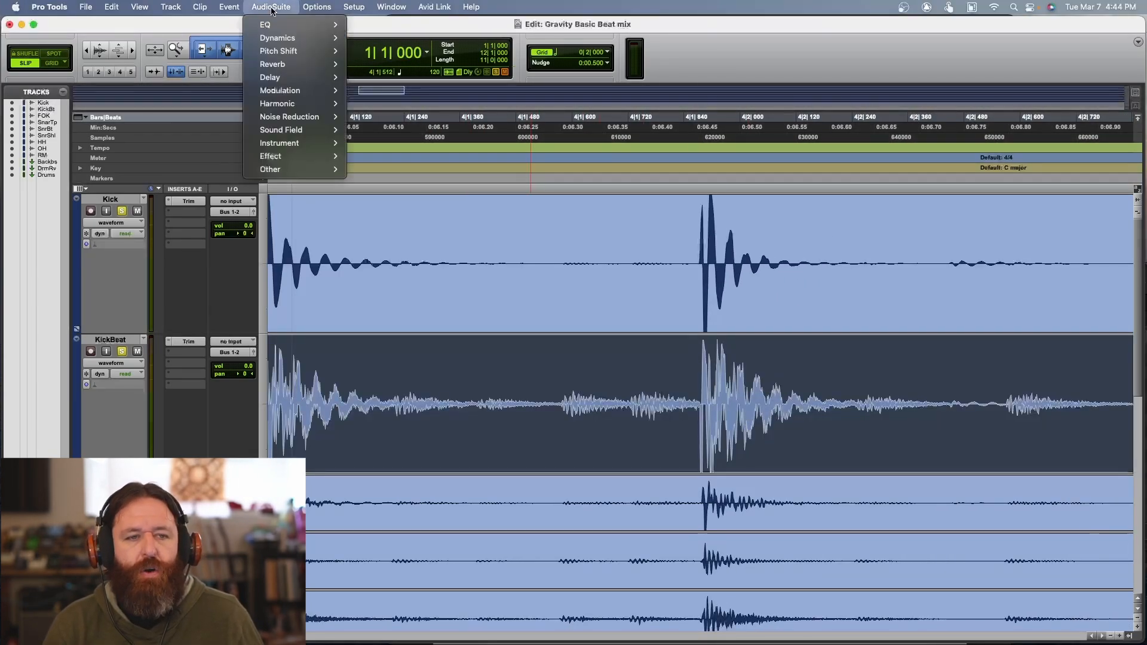
{"action": "mouse_move", "coordinate": [309, 173]}
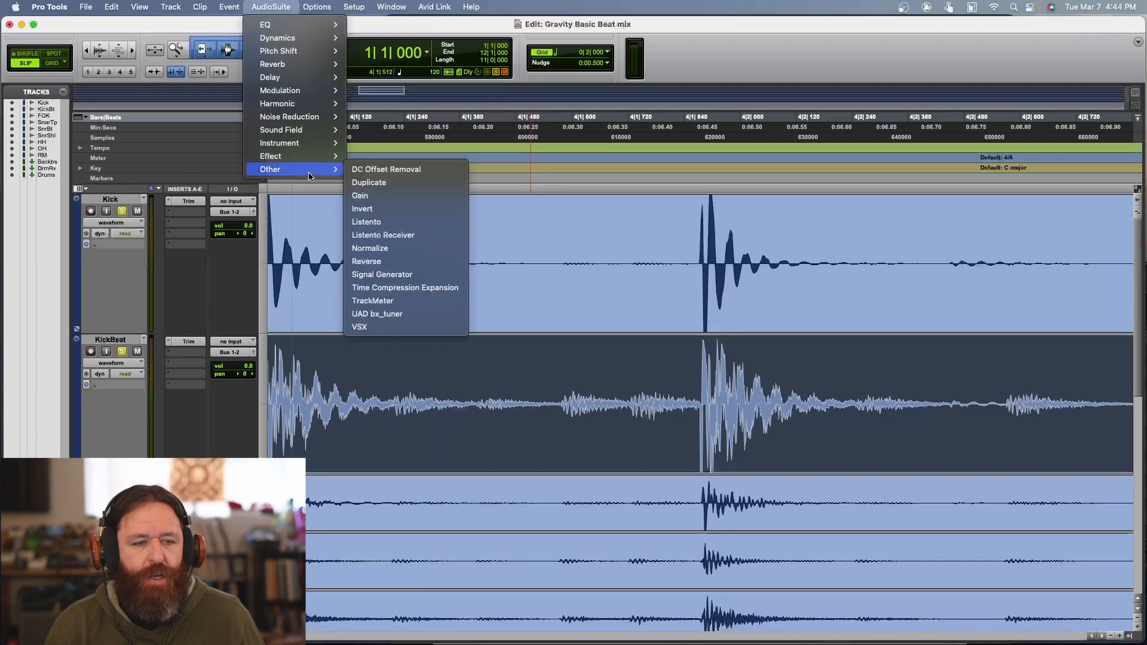
{"action": "left_click", "coordinate": [383, 206]}
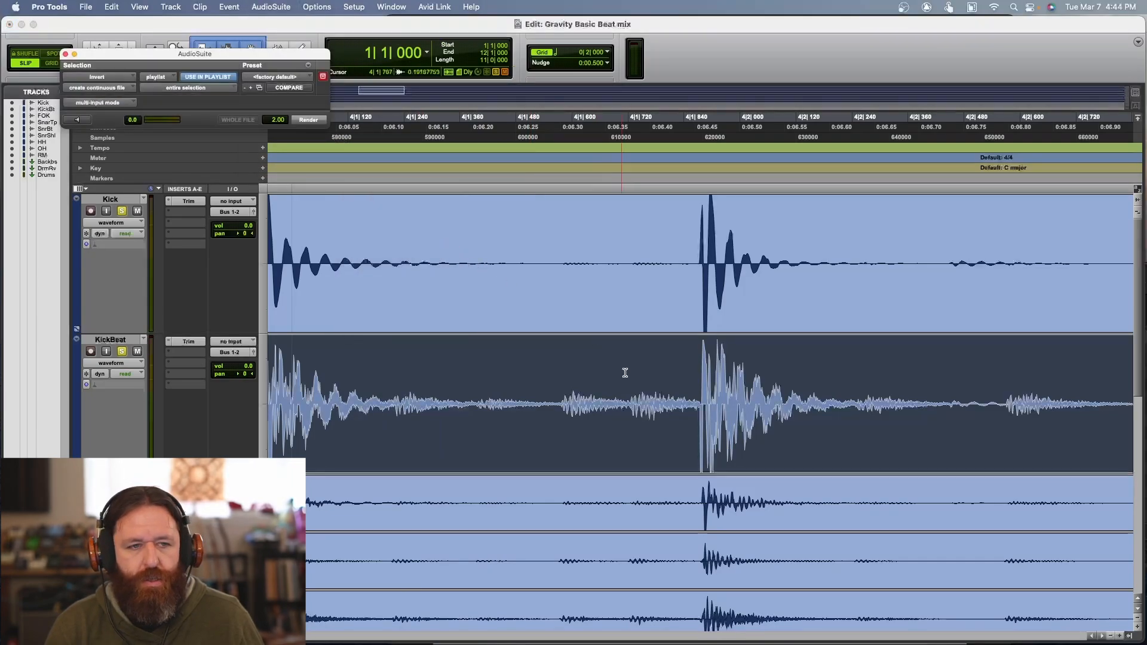
{"action": "left_click", "coordinate": [309, 120]}
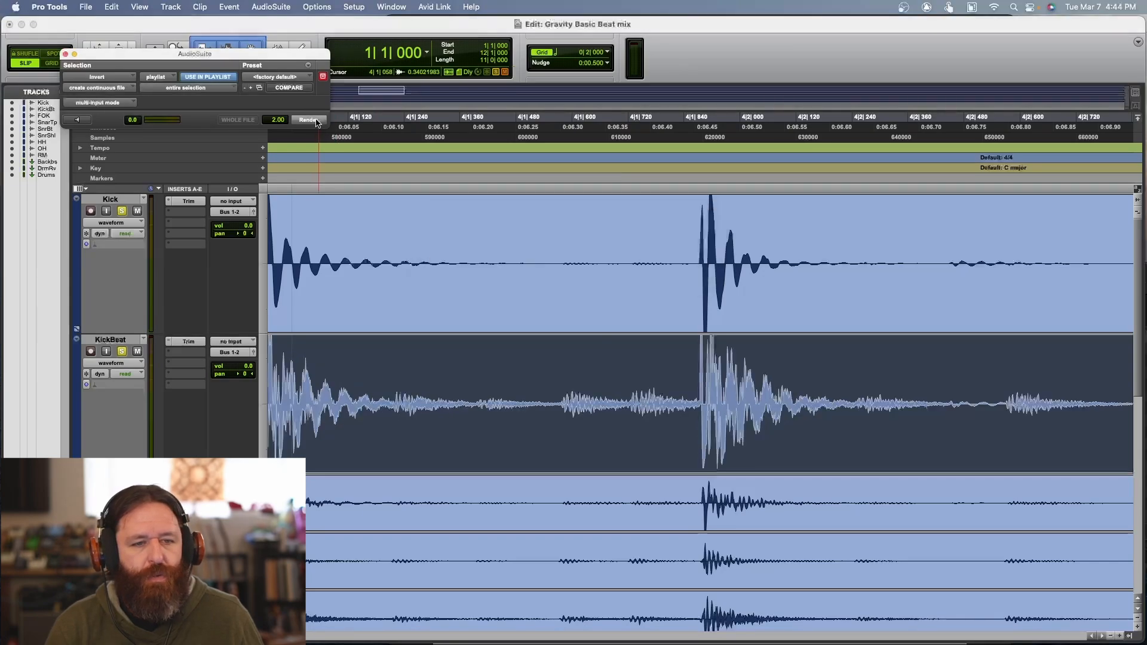
Step: Check the rendered KickBeat waveform around 4|1|877, turn off phase inversion in its Trim plug-in, and close the plug-in window
{"action": "left_click", "coordinate": [701, 361]}
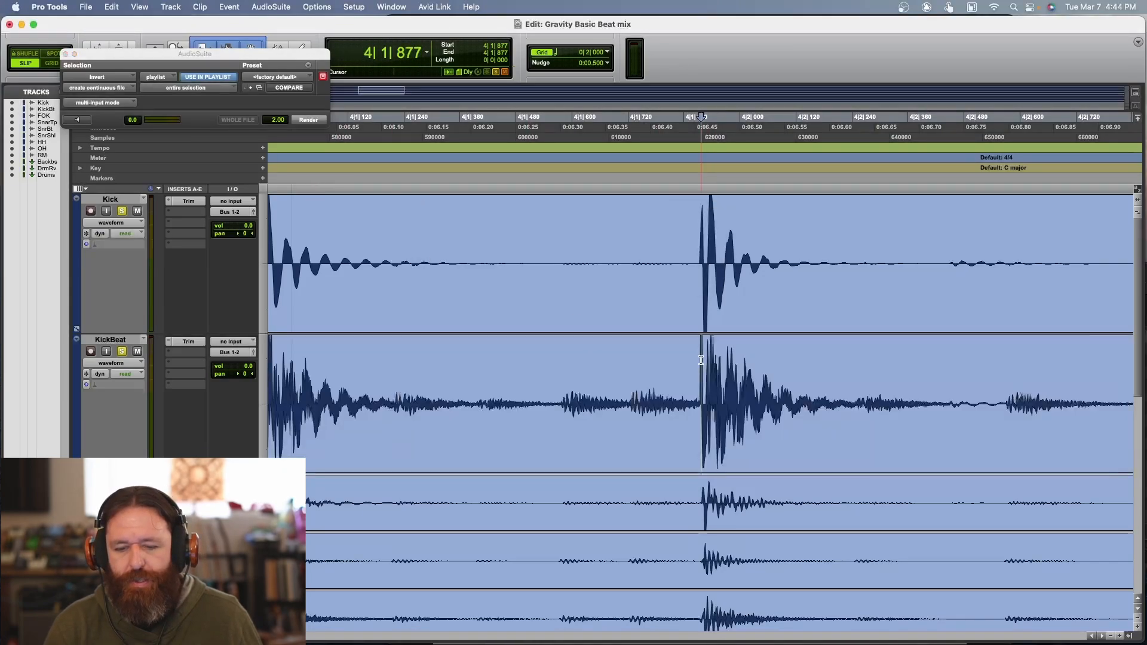
{"action": "scroll", "coordinate": [701, 361], "scroll_direction": "up", "scroll_amount": 5}
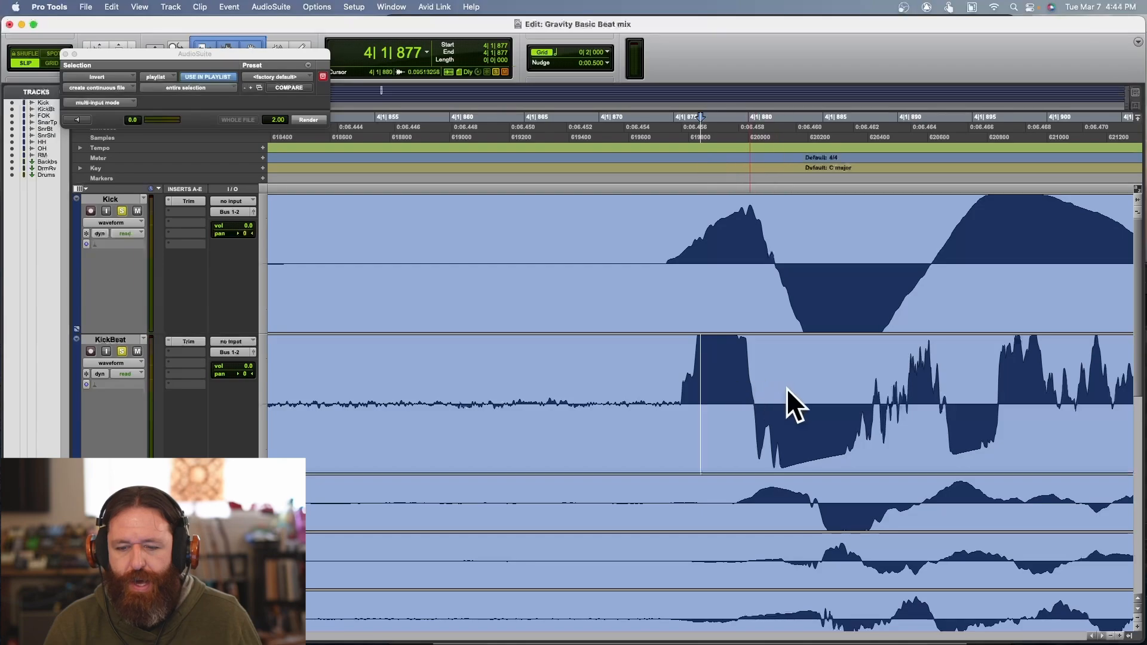
{"action": "left_click", "coordinate": [184, 342]}
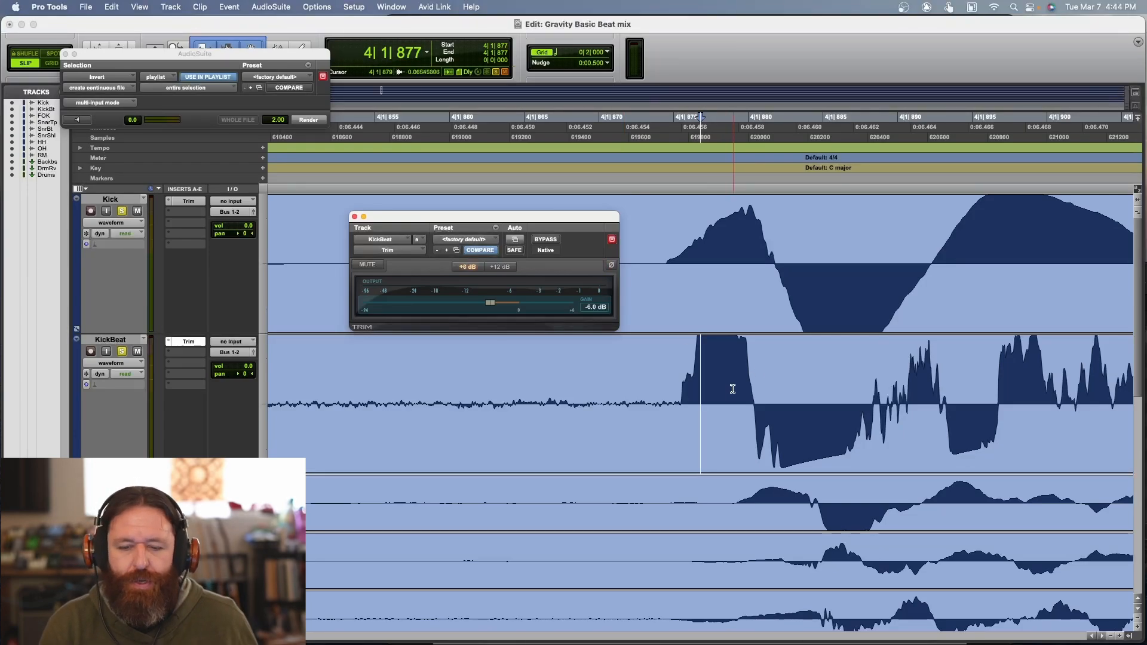
{"action": "key", "text": "super+bracketleft"}
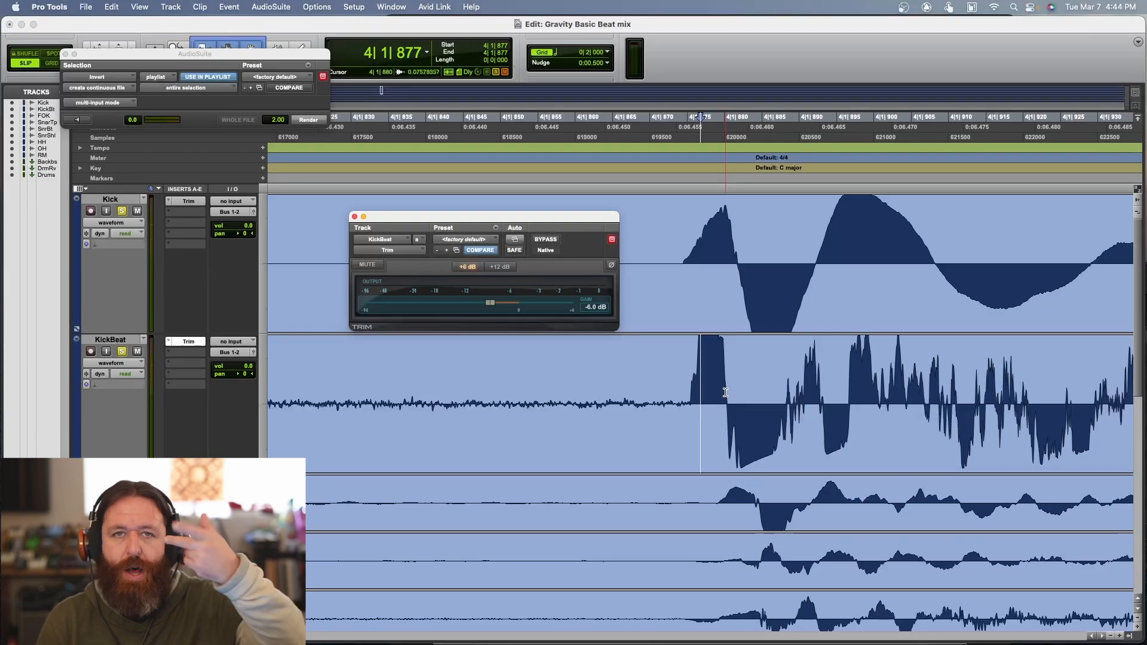
{"action": "left_click", "coordinate": [354, 217]}
Step: Undo and redo the KickBeat Invert render to compare the waveforms, and play the drums from 4|1|878
{"action": "left_click", "coordinate": [750, 437]}
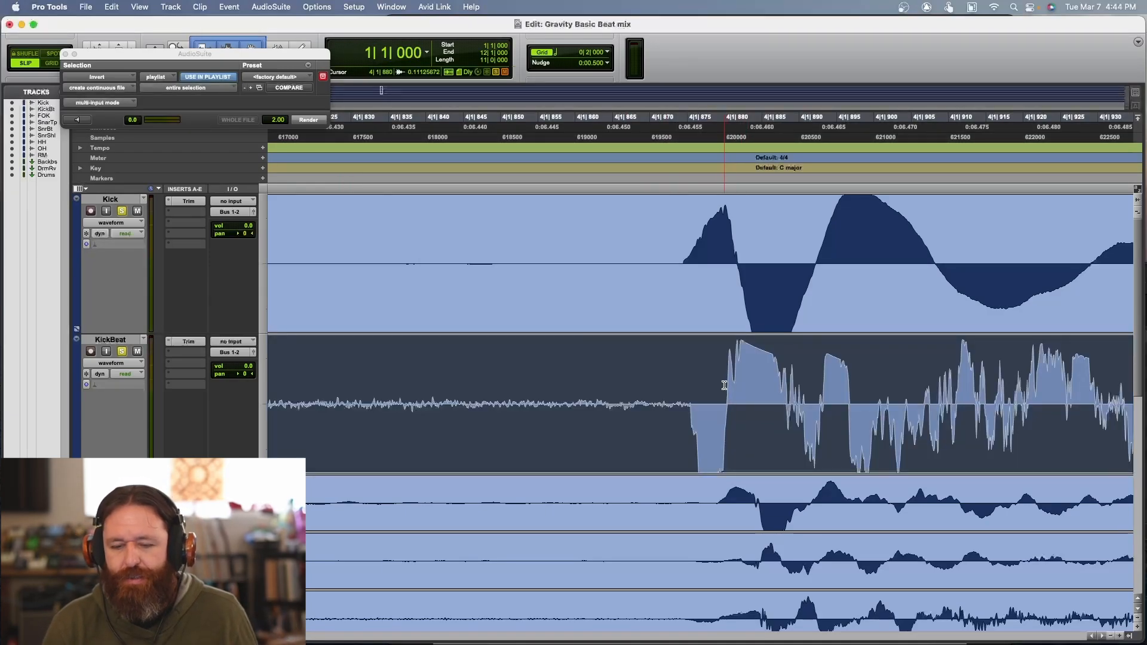
{"action": "key", "text": "super+z"}
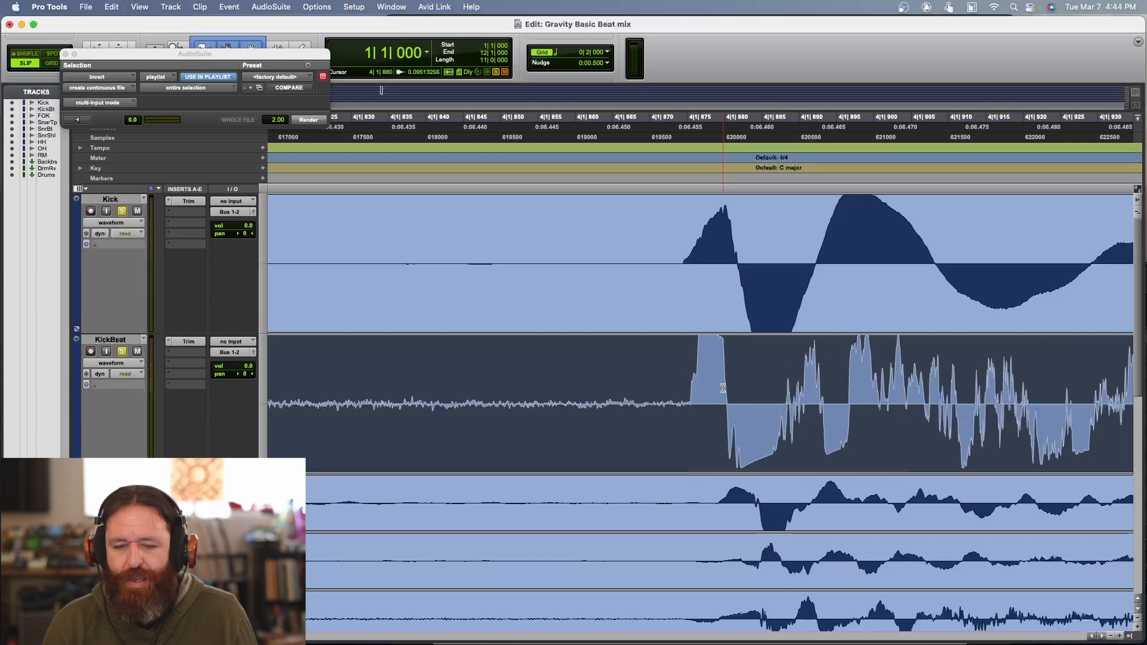
{"action": "left_click", "coordinate": [710, 367]}
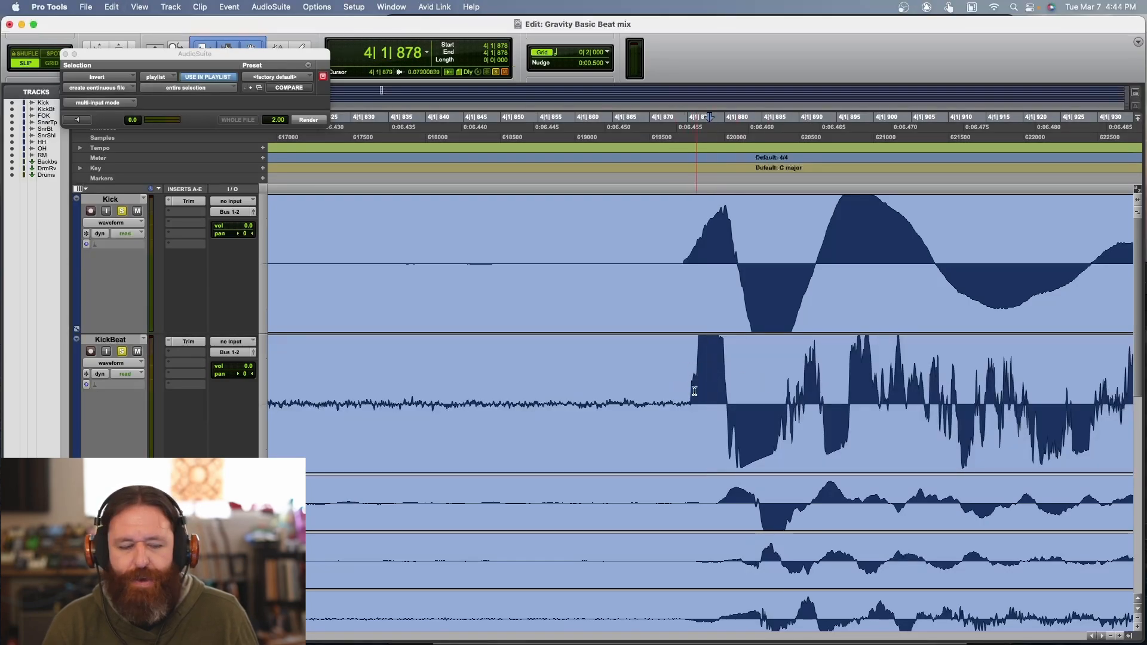
{"action": "key", "text": "r"}
{"action": "key", "text": "r"}
{"action": "key", "text": "r"}
{"action": "key", "text": "space"}
{"action": "key", "text": "r"}
{"action": "key", "text": "r"}
{"action": "key", "text": "r"}
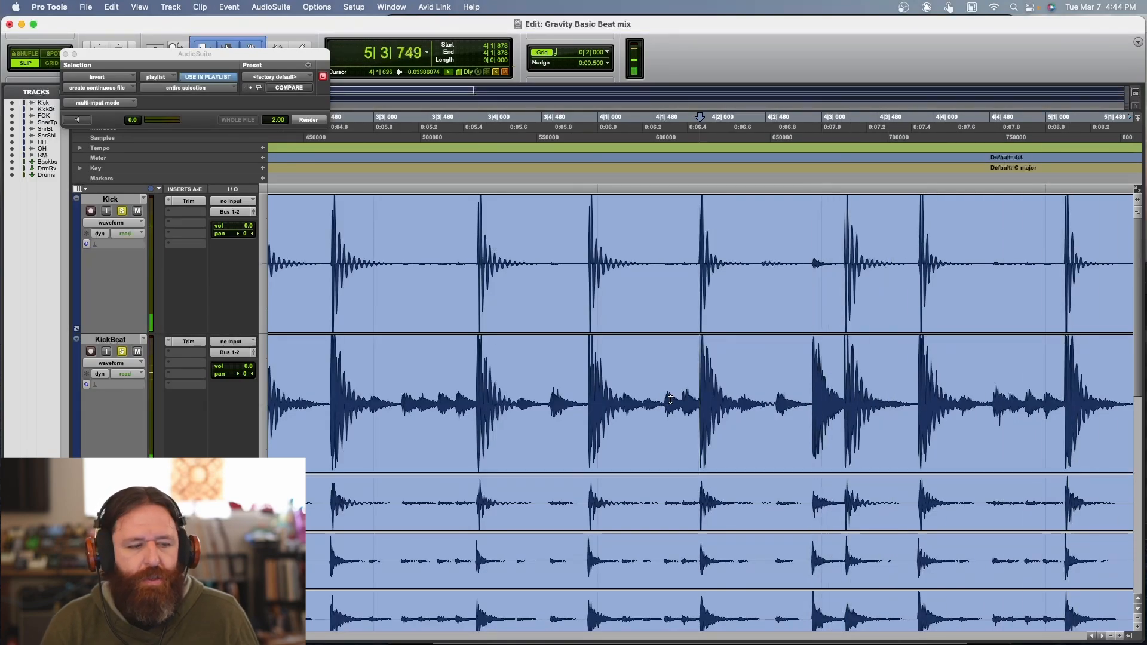
{"action": "key", "text": "r"}
{"action": "key", "text": "r"}
{"action": "key", "text": "space"}
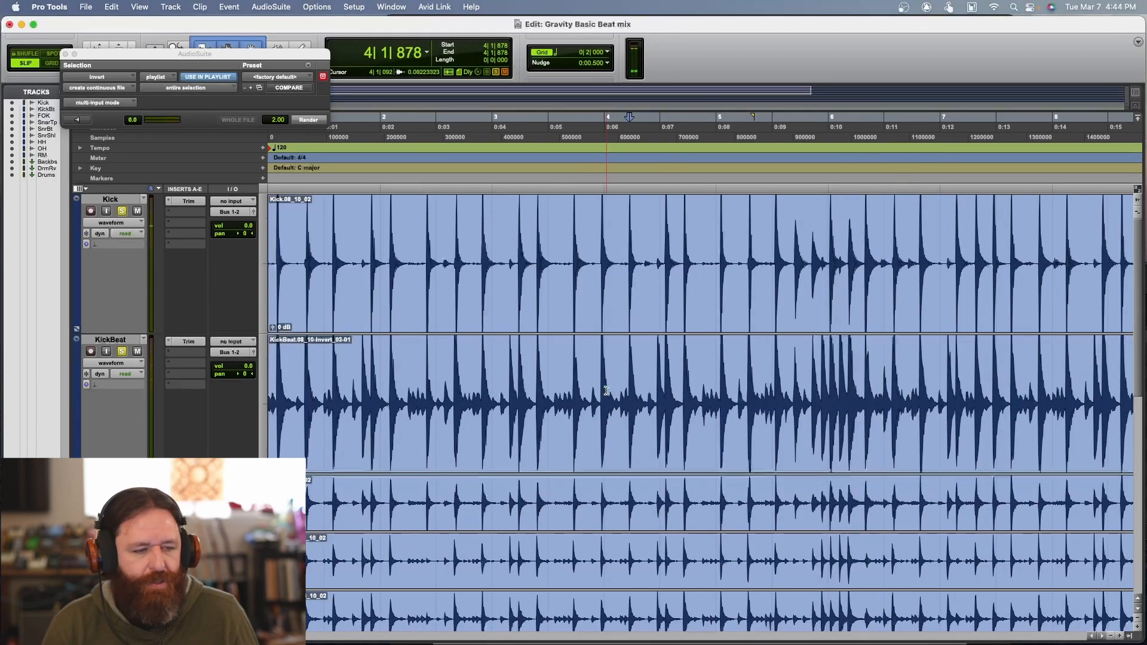
Step: Examine the timing of the FOK clip's kick transient against the Kick and KickBeat waveforms around 4|1|878
{"action": "key", "text": "t"}
{"action": "key", "text": "t"}
{"action": "key", "text": "t"}
{"action": "key", "text": "t"}
{"action": "key", "text": "t"}
{"action": "key", "text": "t"}
{"action": "key", "text": "t"}
{"action": "key", "text": "t"}
{"action": "key", "text": "t"}
{"action": "key", "text": "r"}
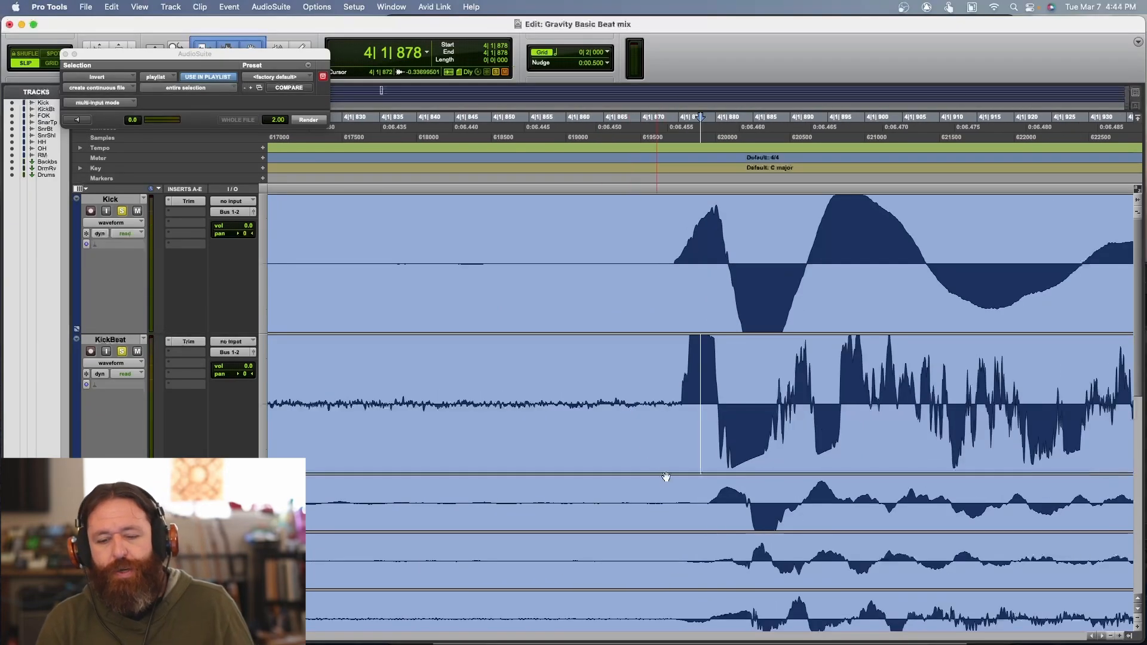
{"action": "key", "text": "r"}
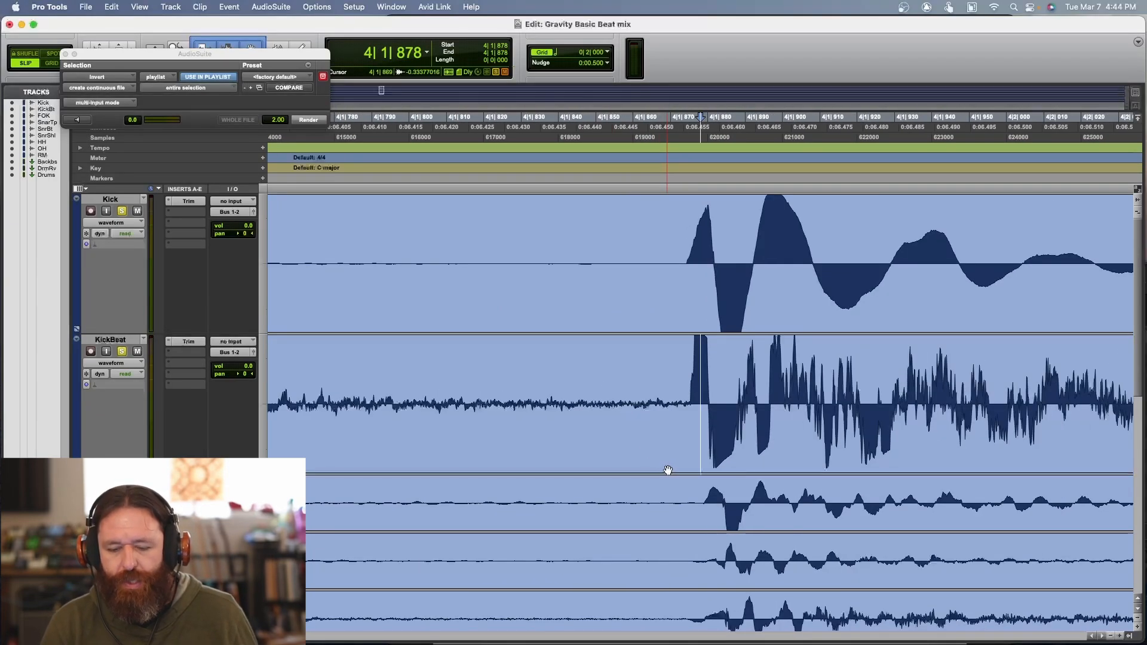
{"action": "left_click", "coordinate": [669, 517]}
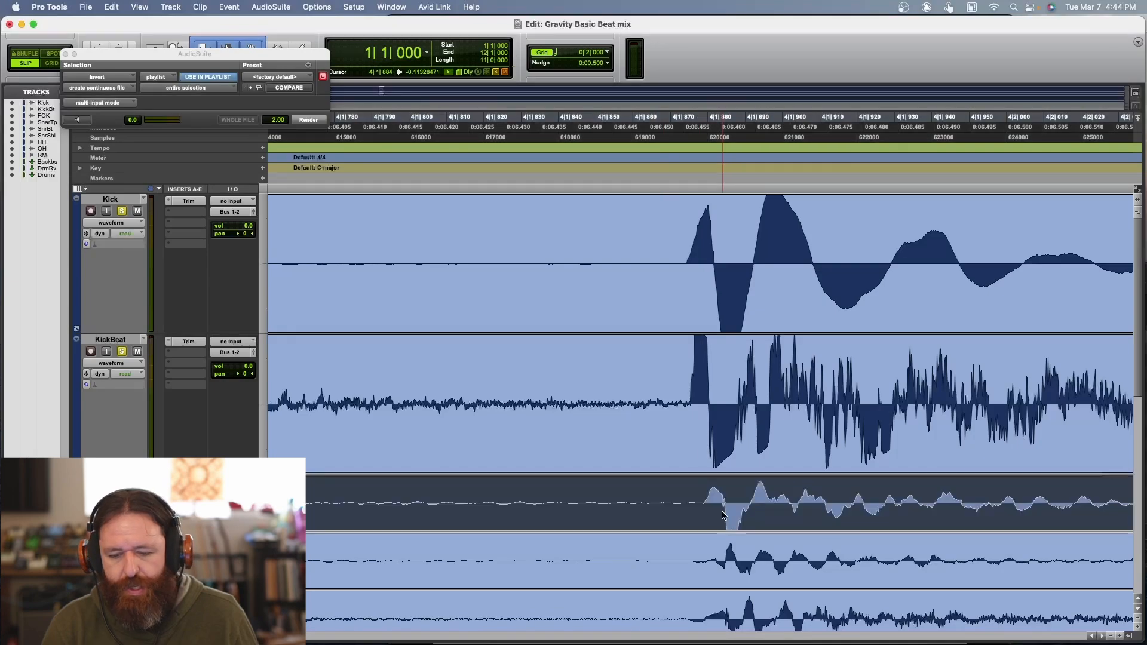
{"action": "key", "text": "t"}
{"action": "key", "text": "t"}
{"action": "key", "text": "t"}
{"action": "key", "text": "r"}
{"action": "key", "text": "r"}
{"action": "key", "text": "r"}
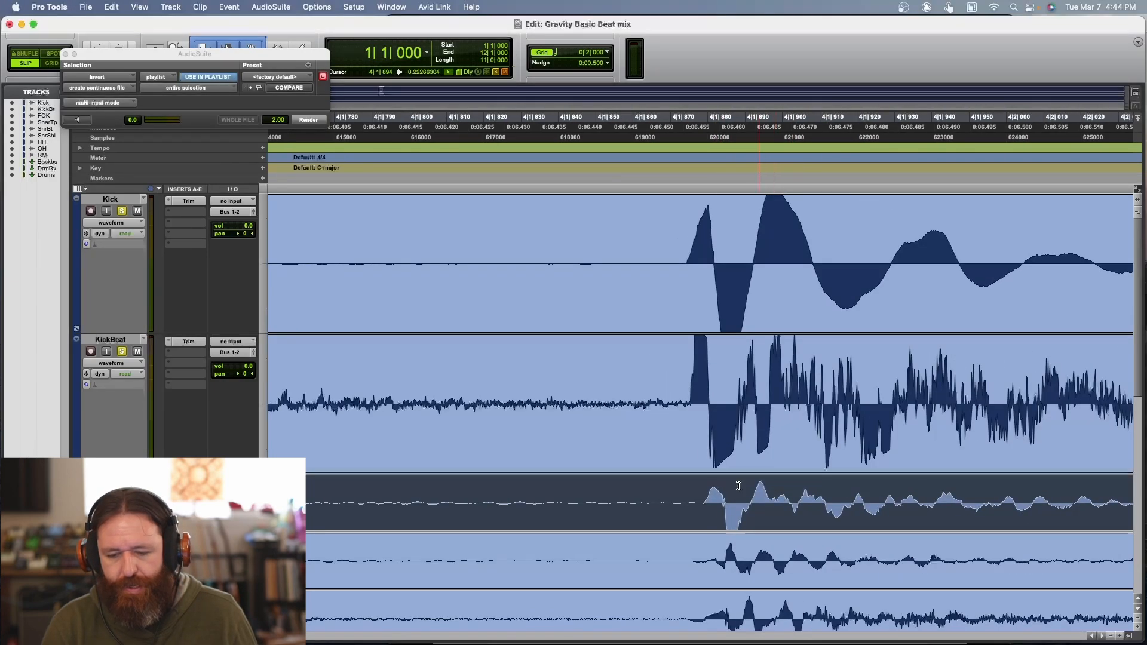
Step: Try separating the FOK clip at 4|1|879 and sliding the part after the cut earlier to 4|1|875
{"action": "left_click", "coordinate": [704, 486]}
{"action": "key", "text": "t"}
{"action": "key", "text": "t"}
{"action": "key", "text": "t"}
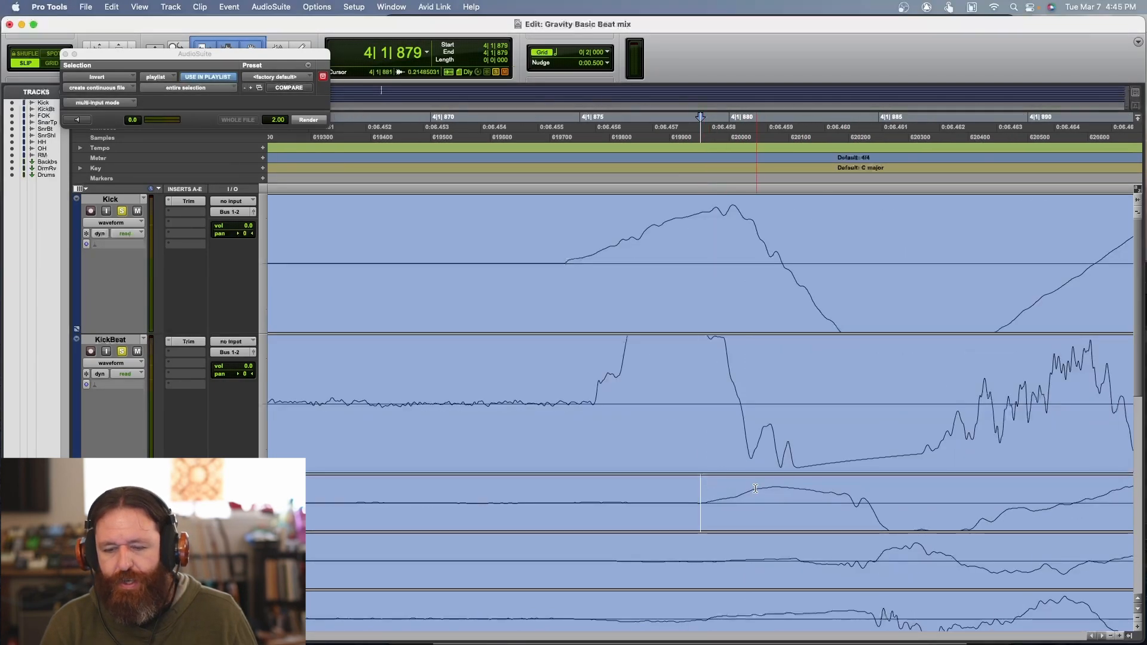
{"action": "key", "text": "r"}
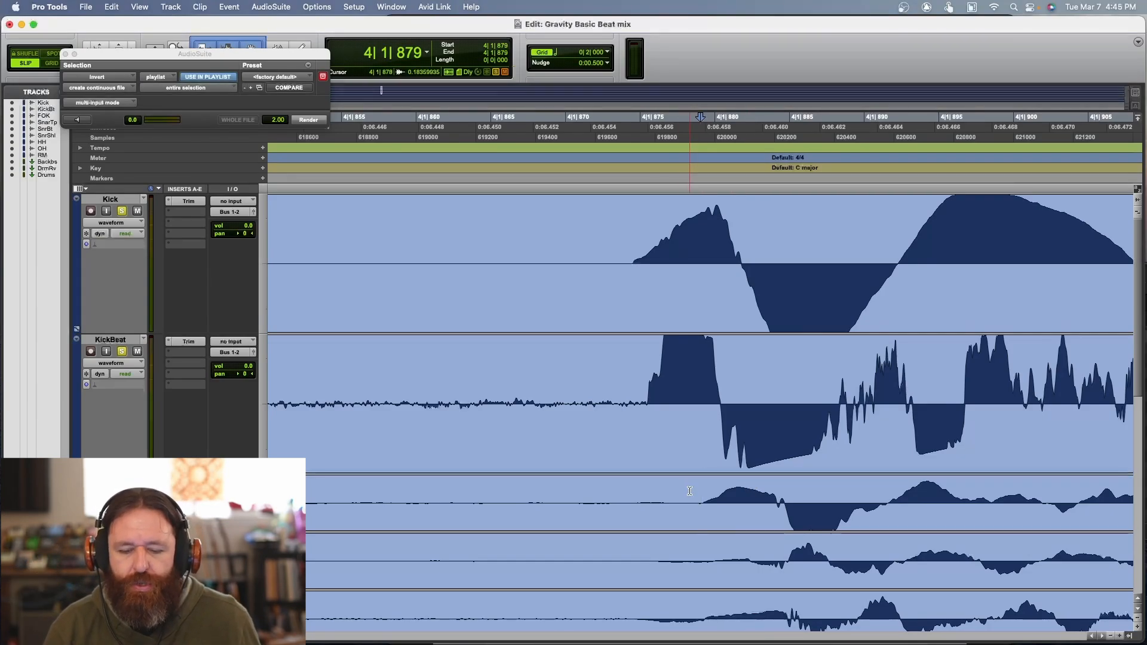
{"action": "left_click_drag", "start_coordinate": [725, 518], "coordinate": [682, 513]}
Step: Try extending the start of the shifted FOK clip back to 4|1|488
{"action": "key", "text": "r"}
{"action": "key", "text": "r"}
{"action": "key", "text": "r"}
{"action": "key", "text": "r"}
{"action": "key", "text": "r"}
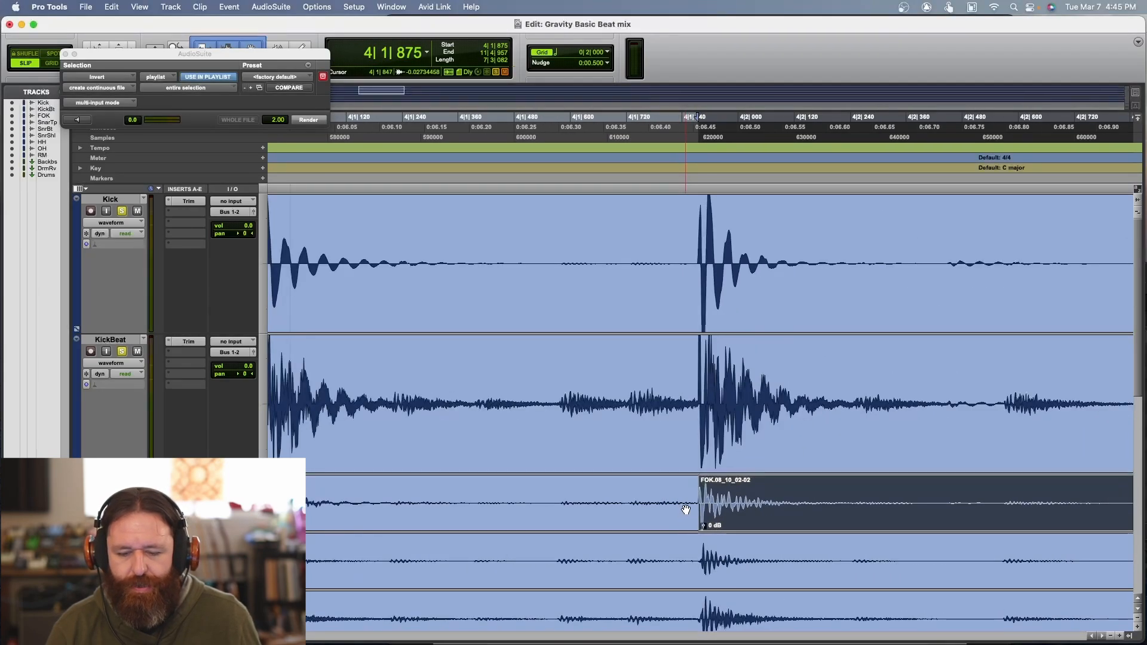
{"action": "left_click_drag", "start_coordinate": [702, 500], "coordinate": [965, 502]}
{"action": "left_click", "coordinate": [965, 507]}
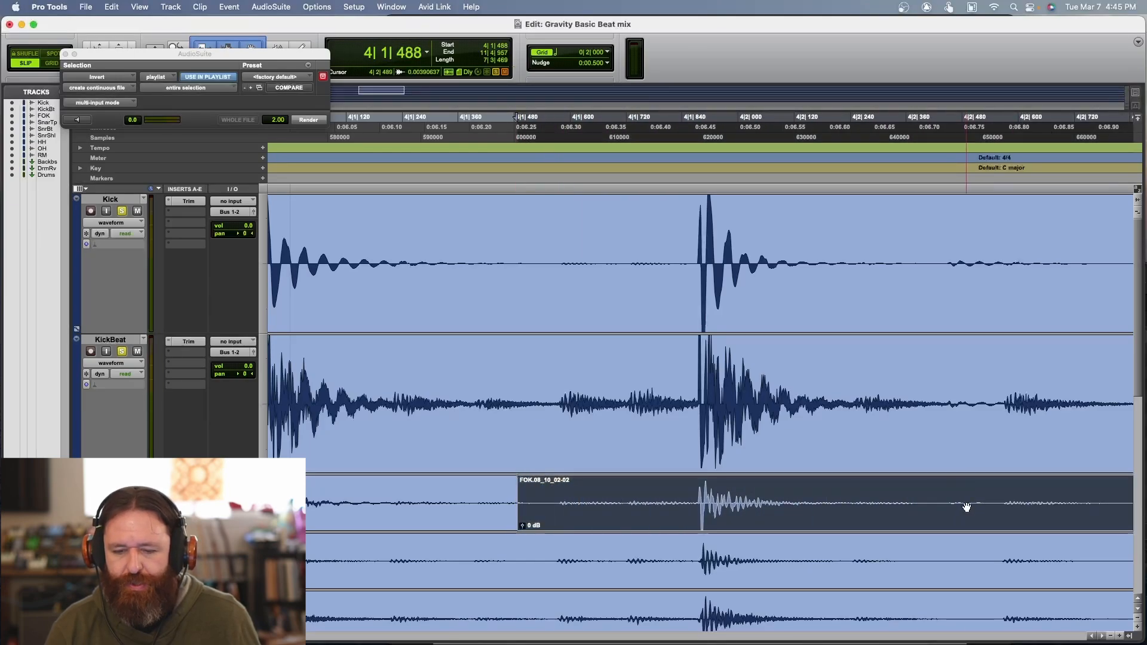
Step: Separate the FOK section from 2|1|914 to 2|3|300 into its own clip and slide it earlier to 2|1|904
{"action": "key", "text": "space"}
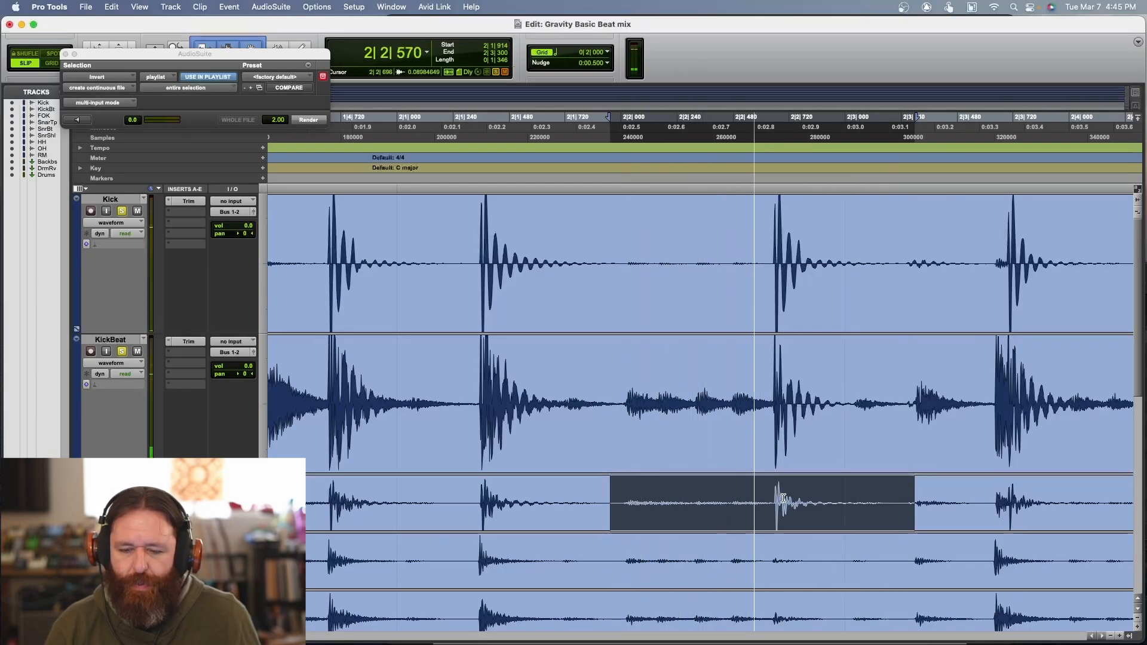
{"action": "key", "text": "super+e"}
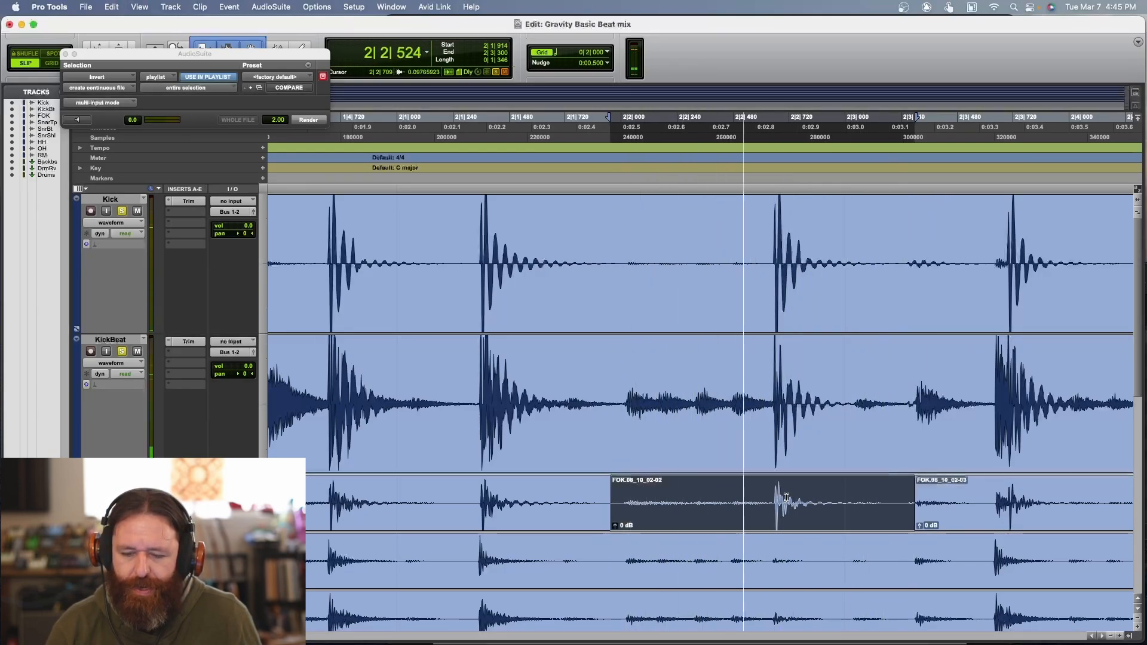
{"action": "left_click_drag", "start_coordinate": [783, 512], "coordinate": [784, 513]}
Step: Slide the separated FOK clip later to start at 2|1|909, bringing its transient closer to the Kick waveform
{"action": "key", "text": "t"}
{"action": "key", "text": "t"}
{"action": "key", "text": "t"}
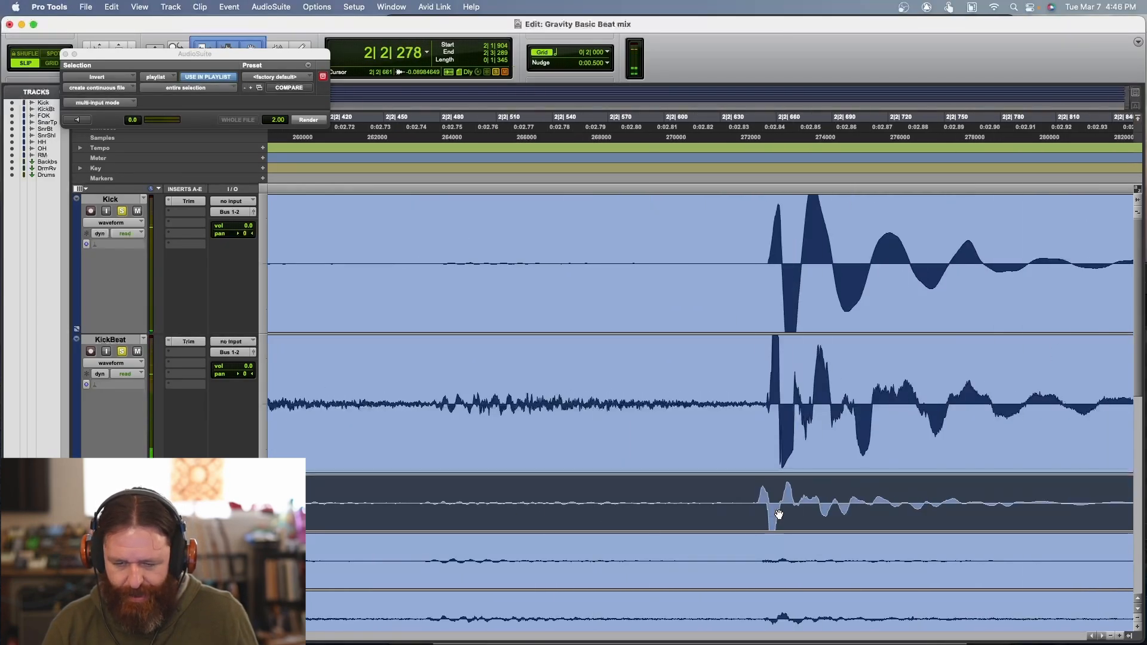
{"action": "key", "text": "t"}
{"action": "key", "text": "t"}
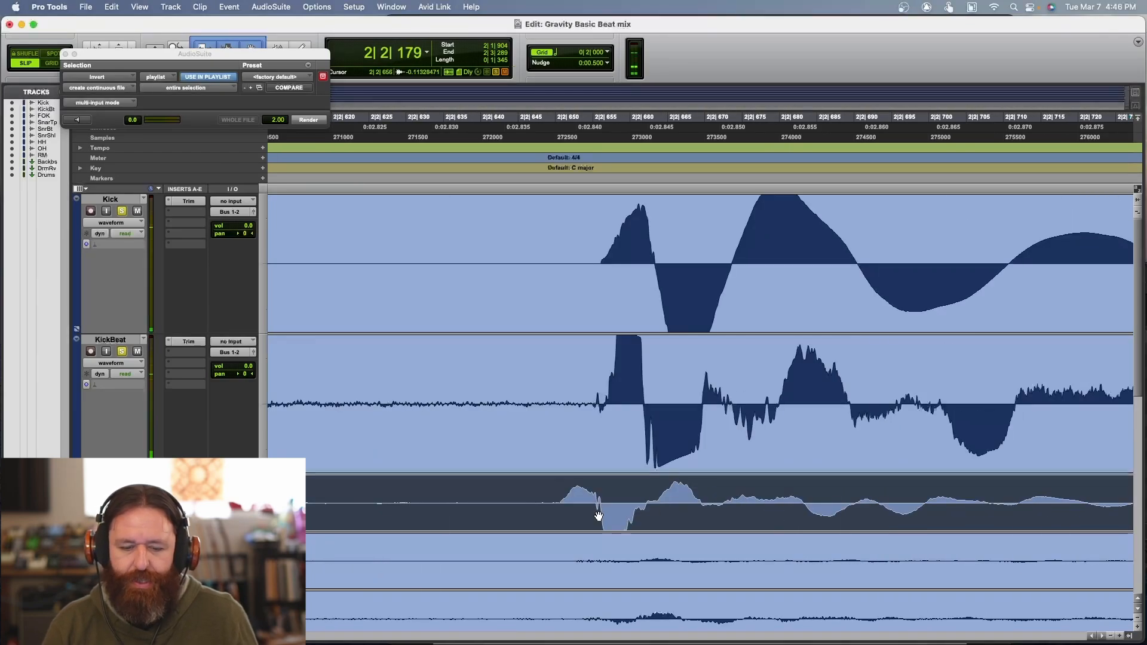
{"action": "left_click_drag", "start_coordinate": [599, 516], "coordinate": [646, 517]}
Step: Fine-tune the separated FOK clip's position to start at 2|1|910, comparing it with the Kick waveform at sample level
{"action": "key", "text": "t"}
{"action": "key", "text": "t"}
{"action": "scroll", "coordinate": [592, 518], "scroll_direction": "left", "scroll_amount": 5}
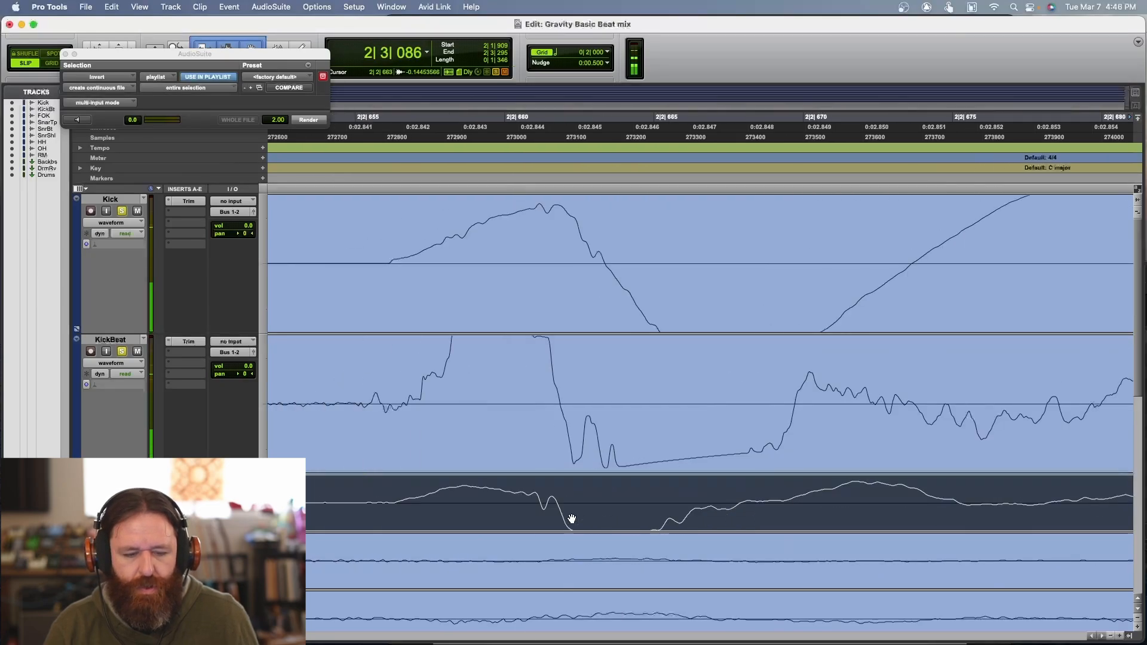
{"action": "left_click_drag", "start_coordinate": [572, 517], "coordinate": [578, 516]}
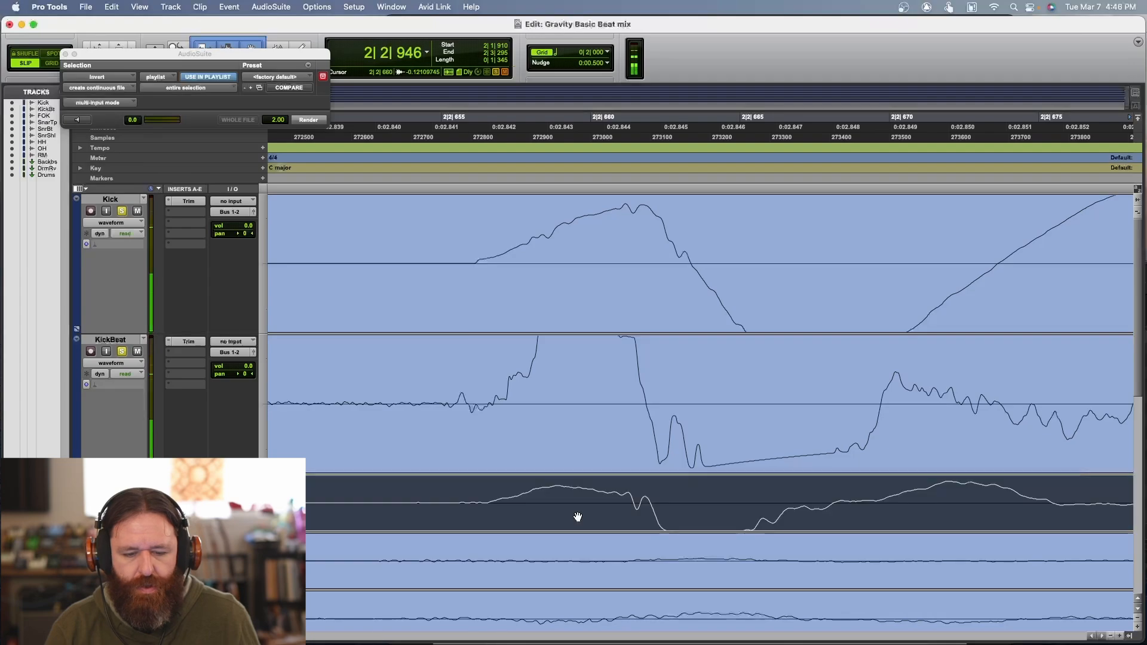
Step: Extend the start of the FOK clip following the separated section back to 2|2|184
{"action": "key", "text": "r"}
{"action": "key", "text": "r"}
{"action": "key", "text": "r"}
{"action": "key", "text": "r"}
{"action": "key", "text": "r"}
{"action": "key", "text": "r"}
{"action": "key", "text": "r"}
{"action": "key", "text": "r"}
{"action": "key", "text": "r"}
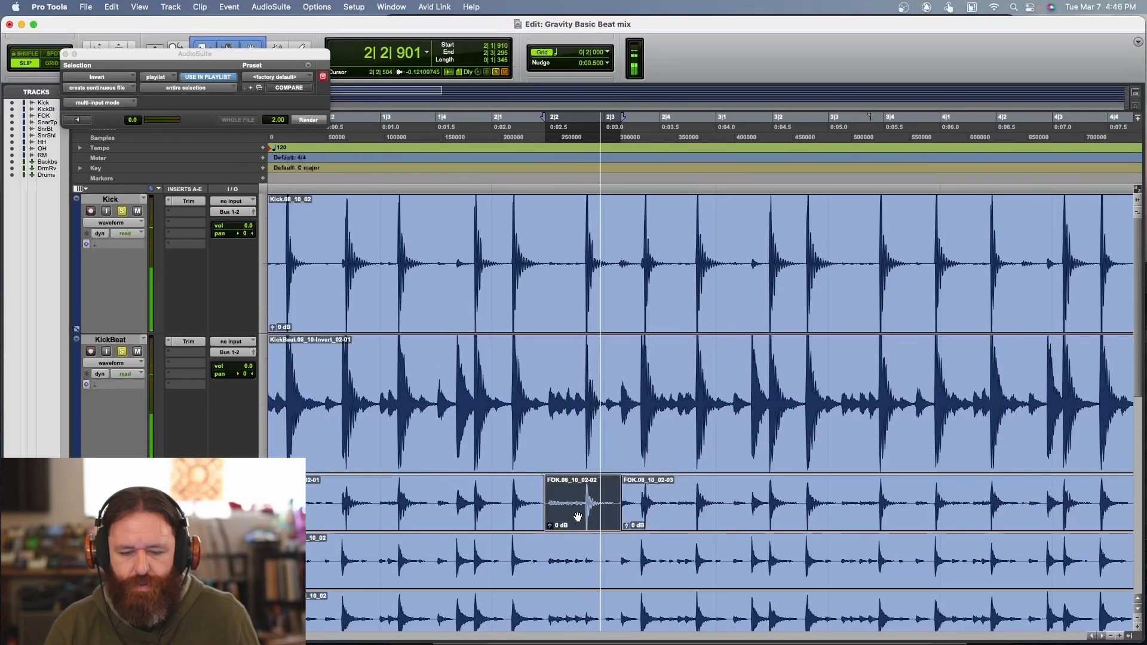
{"action": "key", "text": "t"}
{"action": "key", "text": "t"}
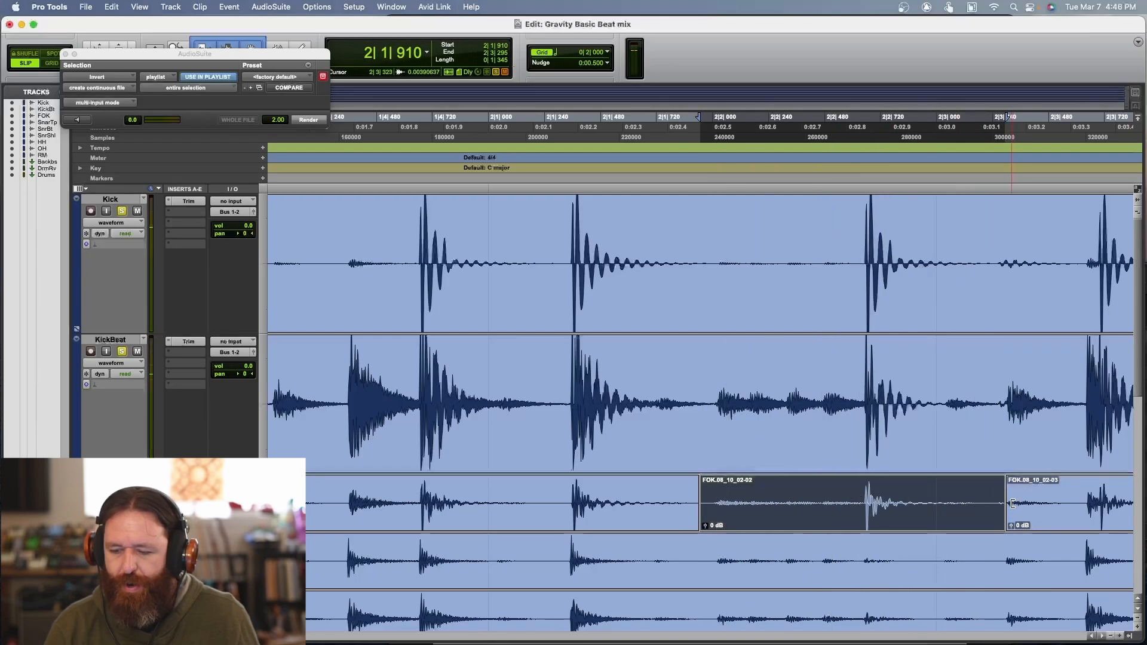
{"action": "left_click_drag", "start_coordinate": [1011, 503], "coordinate": [757, 517]}
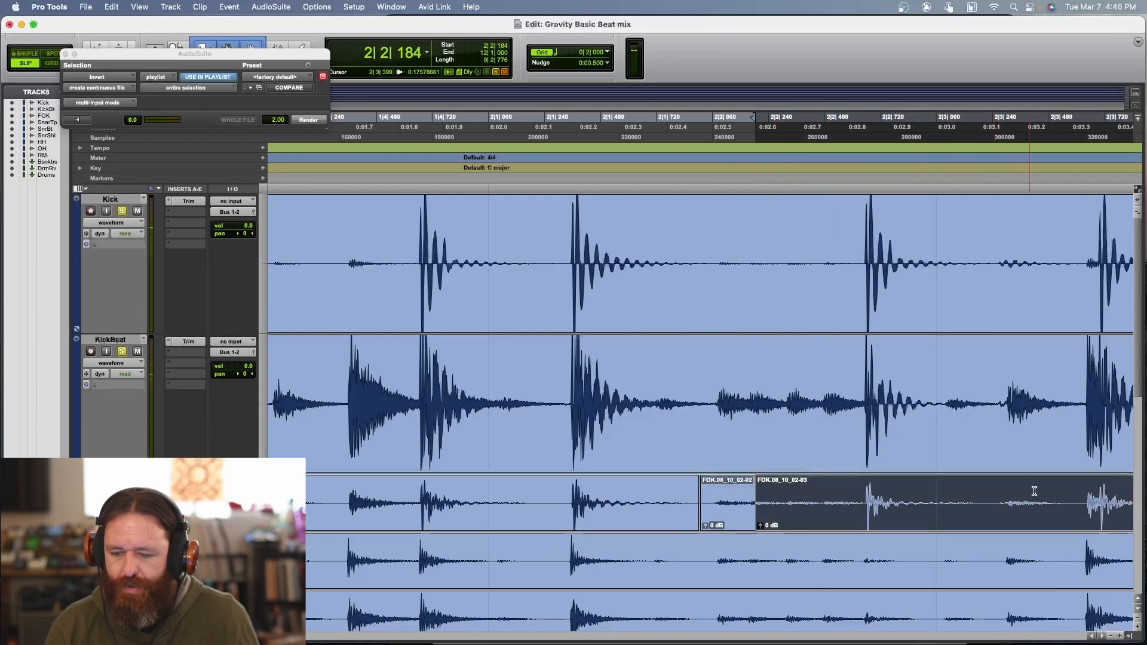
{"action": "left_click", "coordinate": [1062, 493], "text": "shift"}
{"action": "left_click", "coordinate": [903, 520]}
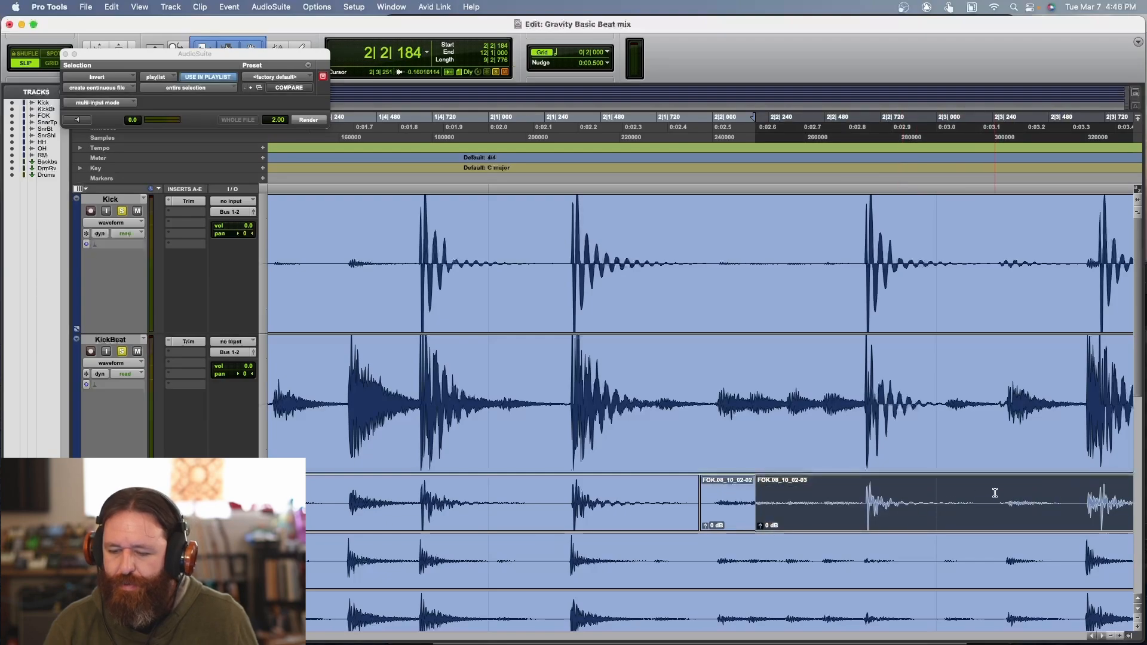
Step: Select the FOK audio from 2|2|215 to 2|3|535 and play the selection
{"action": "left_click_drag", "start_coordinate": [1062, 491], "coordinate": [763, 496]}
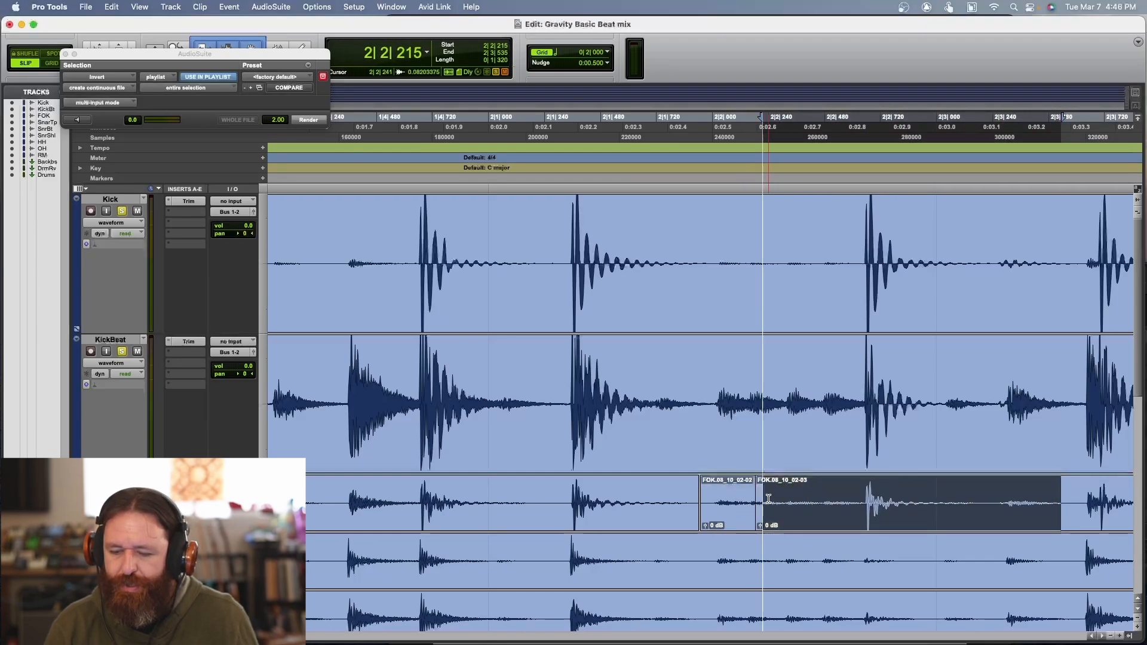
{"action": "key", "text": "space"}
{"action": "key", "text": "space"}
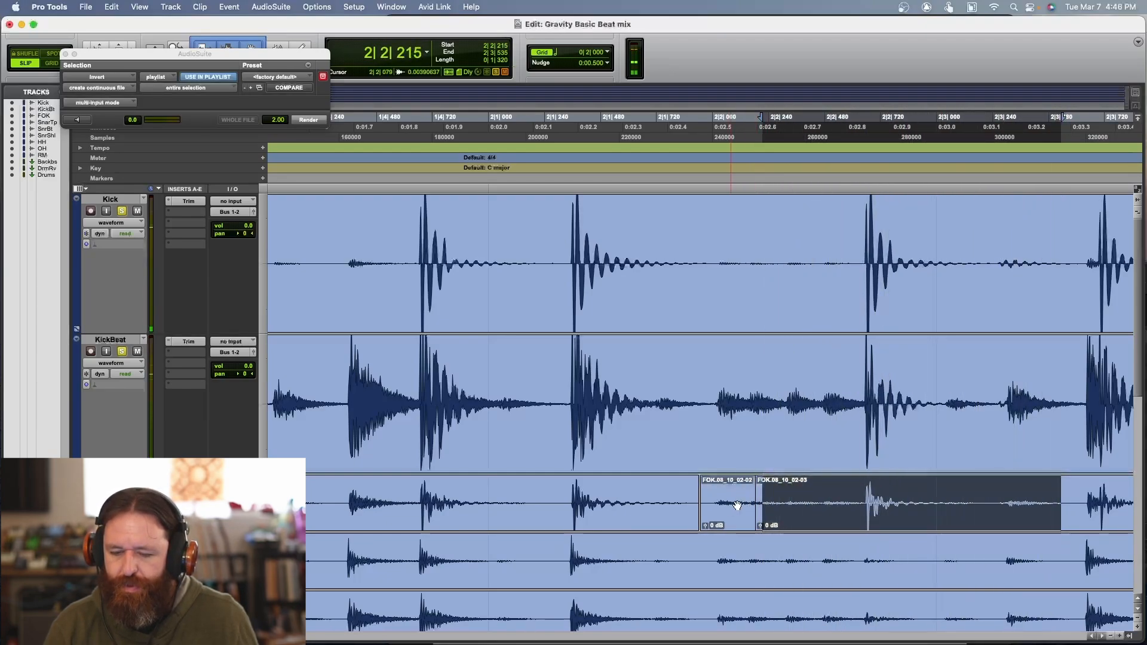
Step: Extend the FOK.08_10_02-02 segment over the following kick hit, ending just before the next one, and audition it
{"action": "left_click_drag", "start_coordinate": [750, 498], "coordinate": [1054, 499]}
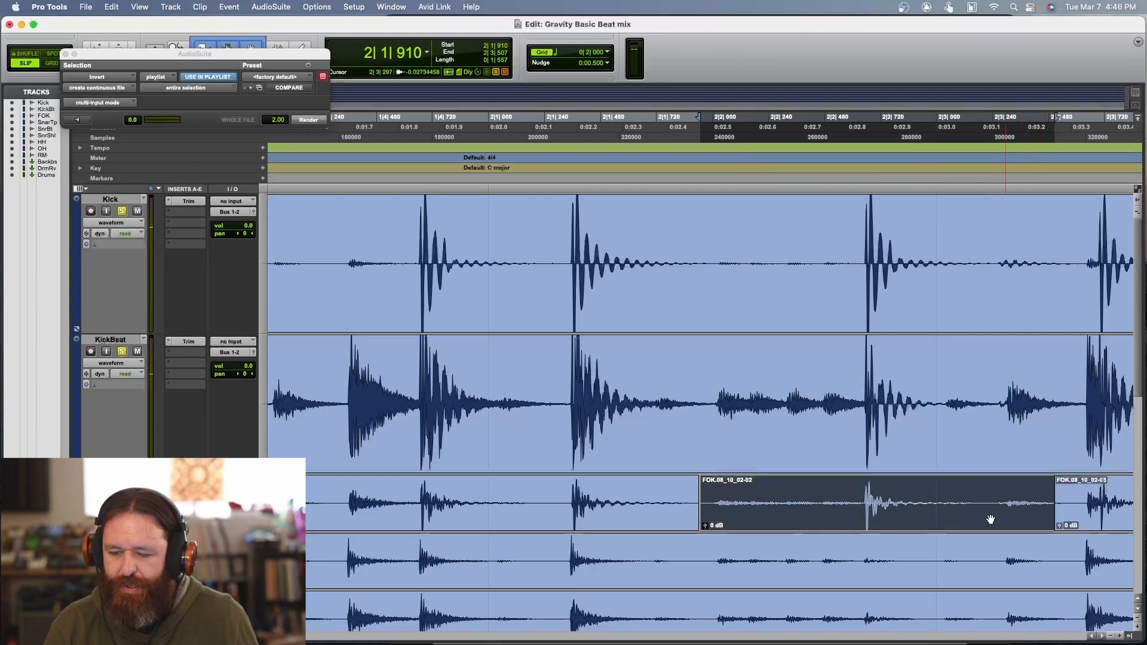
{"action": "key", "text": "space"}
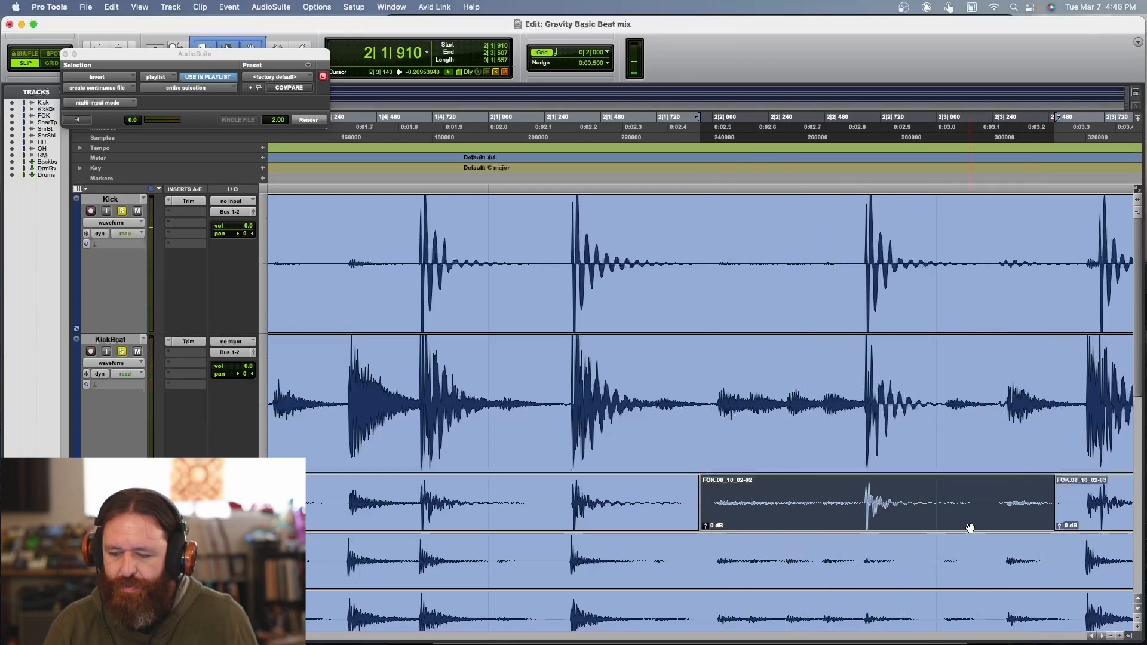
{"action": "mouse_move", "coordinate": [1051, 498]}
{"action": "left_mouse_down"}
{"action": "mouse_move", "coordinate": [760, 498]}
{"action": "mouse_move", "coordinate": [1059, 499]}
{"action": "left_mouse_up"}
Step: Examine the kick hit near 2|2|660 up close, comparing the FOK waveform's timing and polarity with the Kick and KickBeat tracks
{"action": "left_click", "coordinate": [860, 496]}
{"action": "key", "text": "super+bracketright"}
{"action": "key", "text": "super+bracketright"}
{"action": "key", "text": "super+bracketright"}
{"action": "key", "text": "super+bracketright"}
{"action": "key", "text": "super+bracketright"}
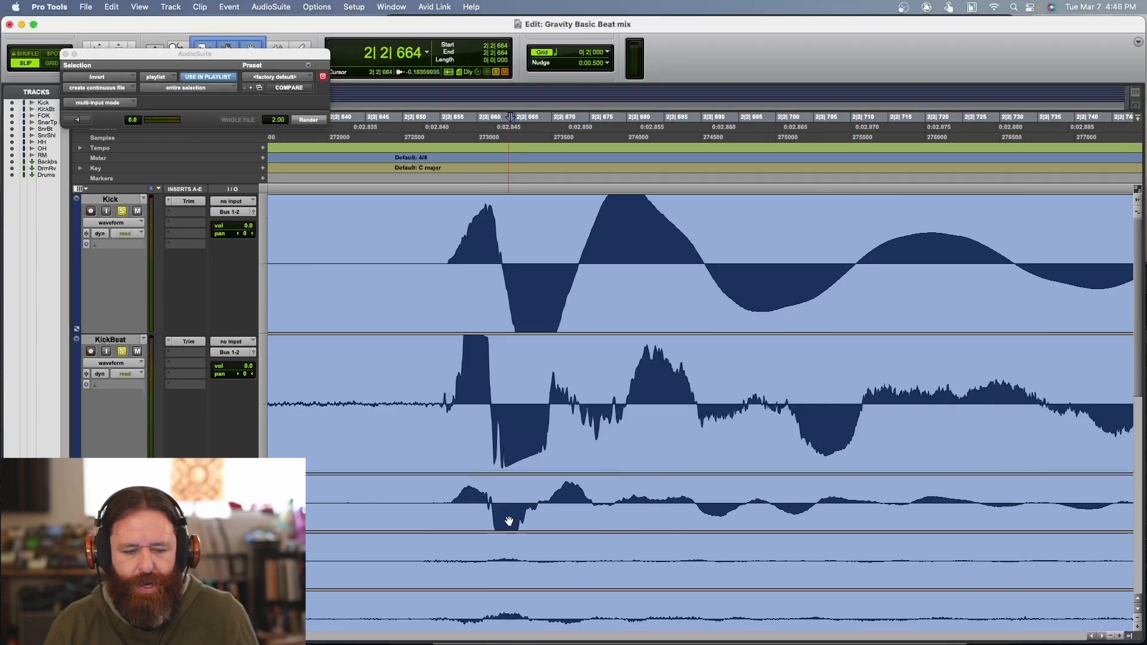
{"action": "left_click", "coordinate": [509, 521]}
{"action": "key", "text": "super+bracketright"}
{"action": "key", "text": "super+bracketright"}
{"action": "key", "text": "super+bracketright"}
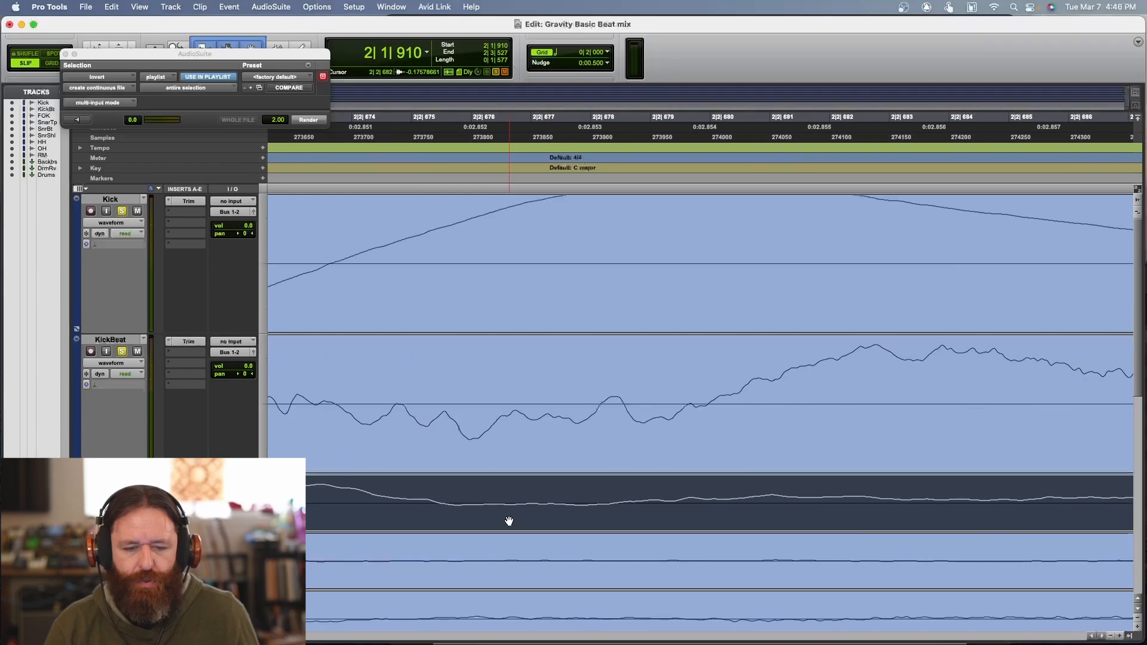
{"action": "scroll", "coordinate": [509, 521], "scroll_direction": "left", "scroll_amount": 5}
{"action": "key", "text": "super+bracketleft"}
{"action": "key", "text": "super+bracketleft"}
{"action": "key", "text": "super+bracketleft"}
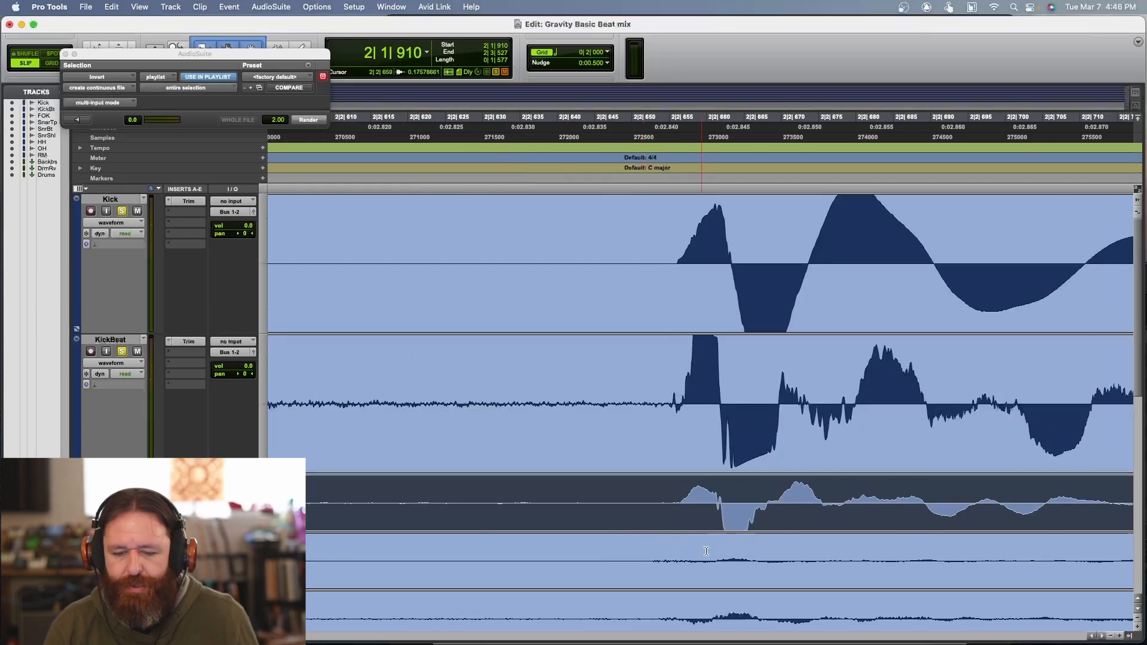
Step: Shift the FOK.08_10_02-02 segment very slightly later to line it up with the Kick waveform and audition it
{"action": "left_click_drag", "start_coordinate": [723, 521], "coordinate": [725, 519]}
{"action": "key", "text": "super+bracketright"}
{"action": "key", "text": "super+bracketright"}
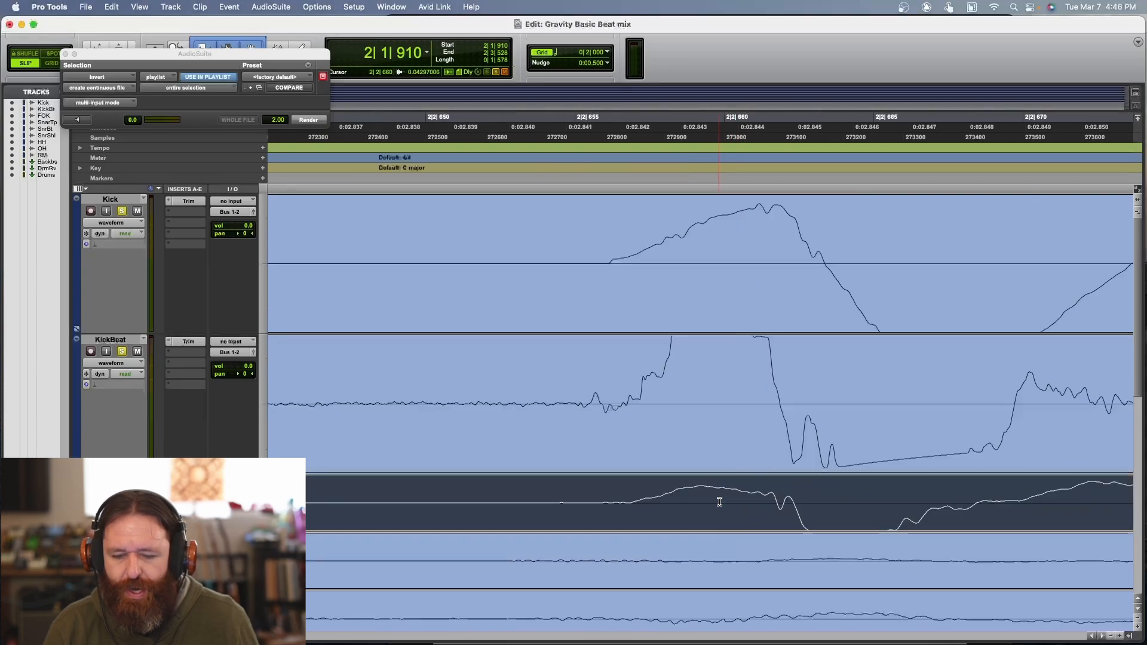
{"action": "left_click_drag", "start_coordinate": [768, 513], "coordinate": [771, 511]}
{"action": "key", "text": "super+bracketleft"}
{"action": "key", "text": "super+bracketleft"}
{"action": "key", "text": "super+bracketleft"}
{"action": "key", "text": "super+bracketleft"}
{"action": "key", "text": "super+bracketleft"}
{"action": "key", "text": "super+bracketleft"}
{"action": "key", "text": "super+bracketleft"}
{"action": "key", "text": "super+bracketleft"}
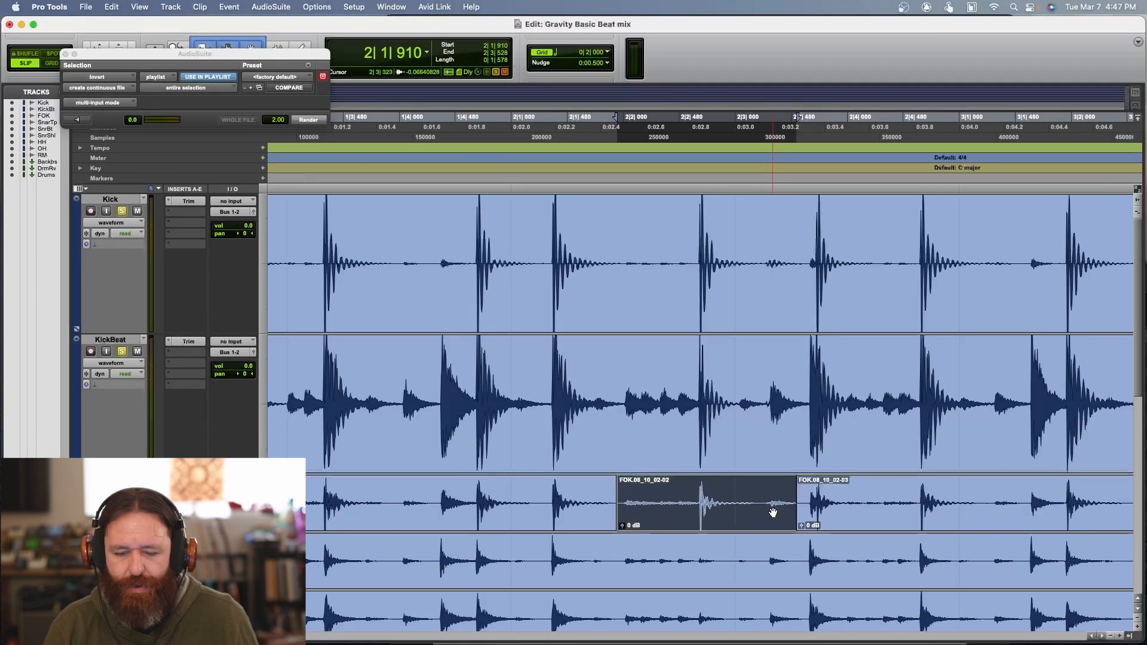
{"action": "key", "text": "space"}
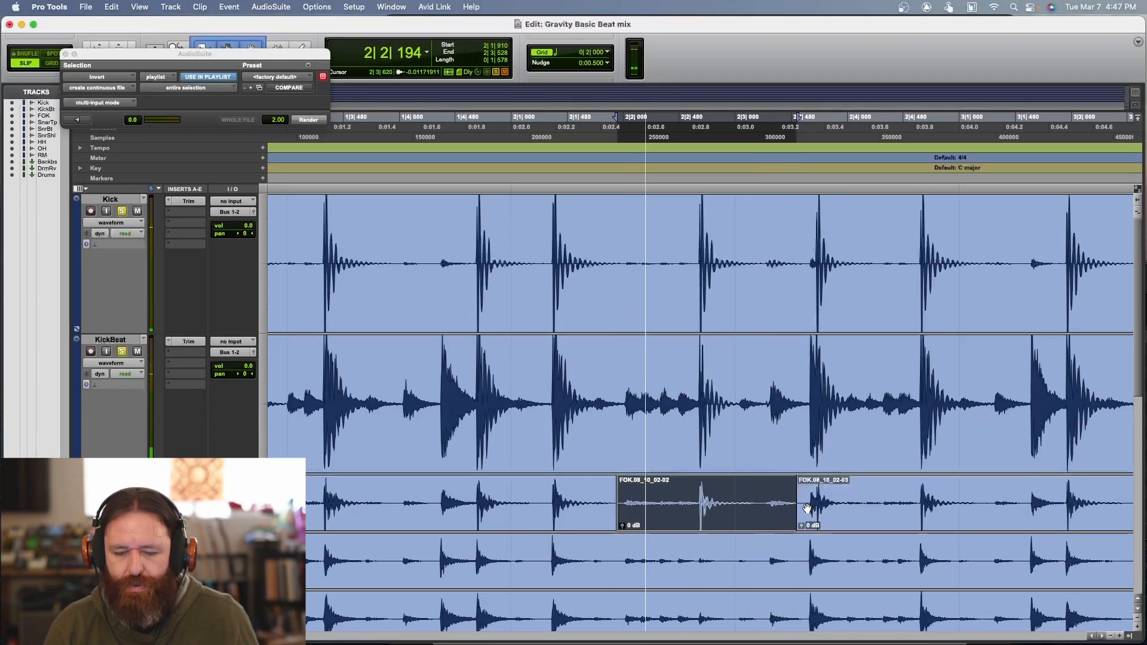
{"action": "key", "text": "space"}
Step: Move the FOK edit boundary ahead of the kick hit and back past it, auditioning both versions of the hit
{"action": "left_click_drag", "start_coordinate": [804, 502], "coordinate": [642, 505]}
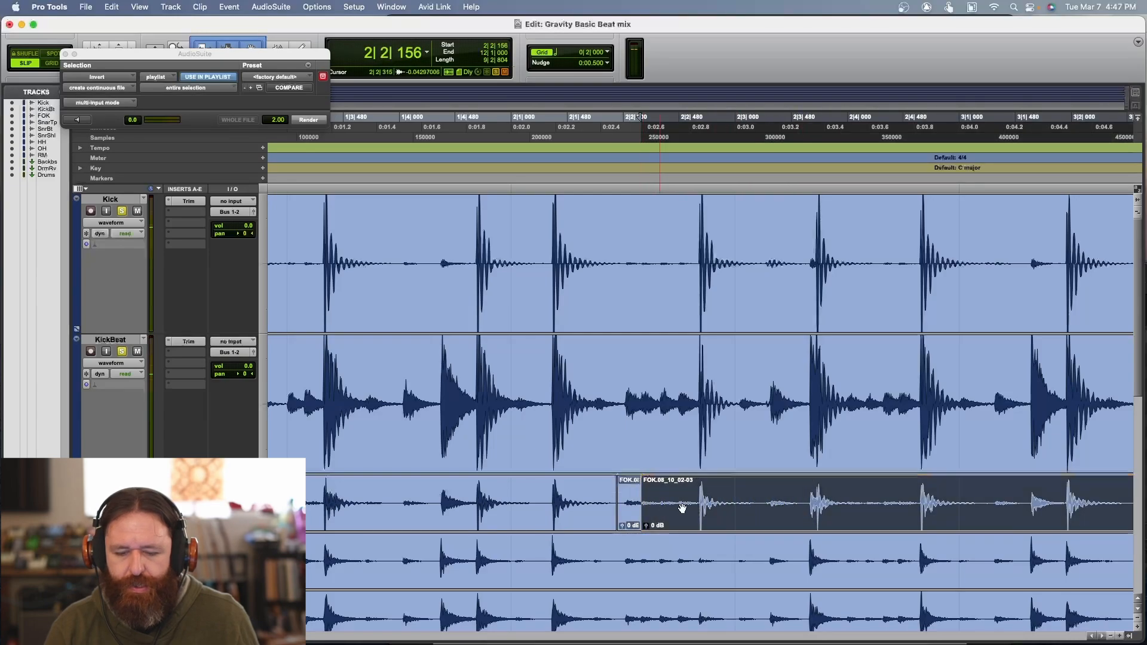
{"action": "left_click_drag", "start_coordinate": [807, 489], "coordinate": [649, 496]}
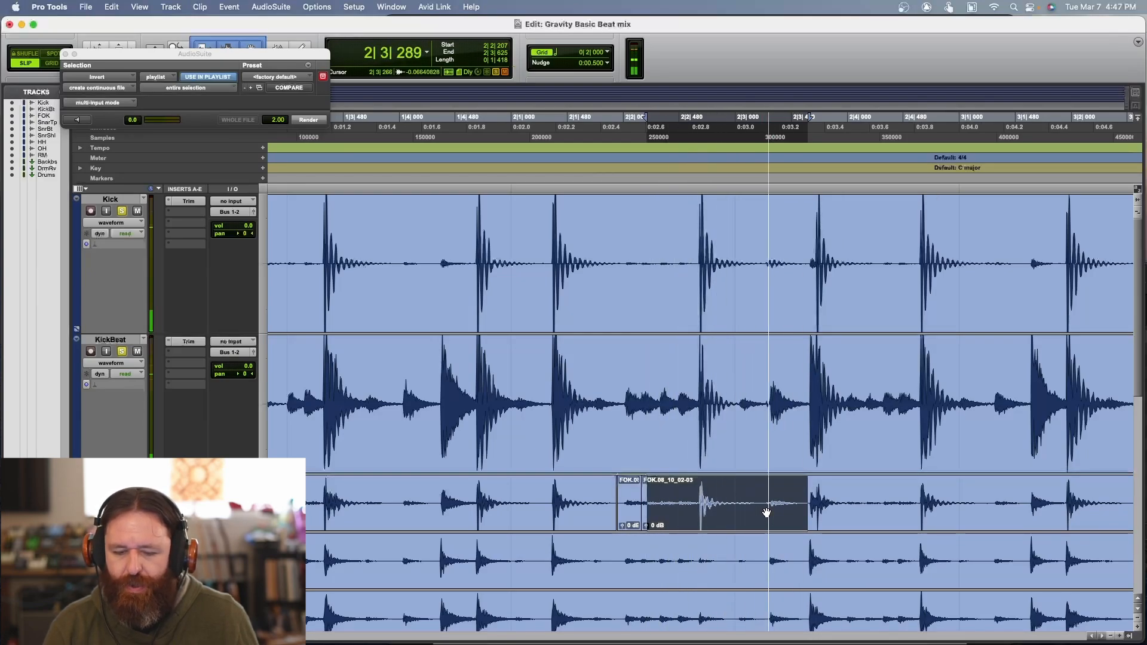
{"action": "left_click_drag", "start_coordinate": [643, 501], "coordinate": [796, 501]}
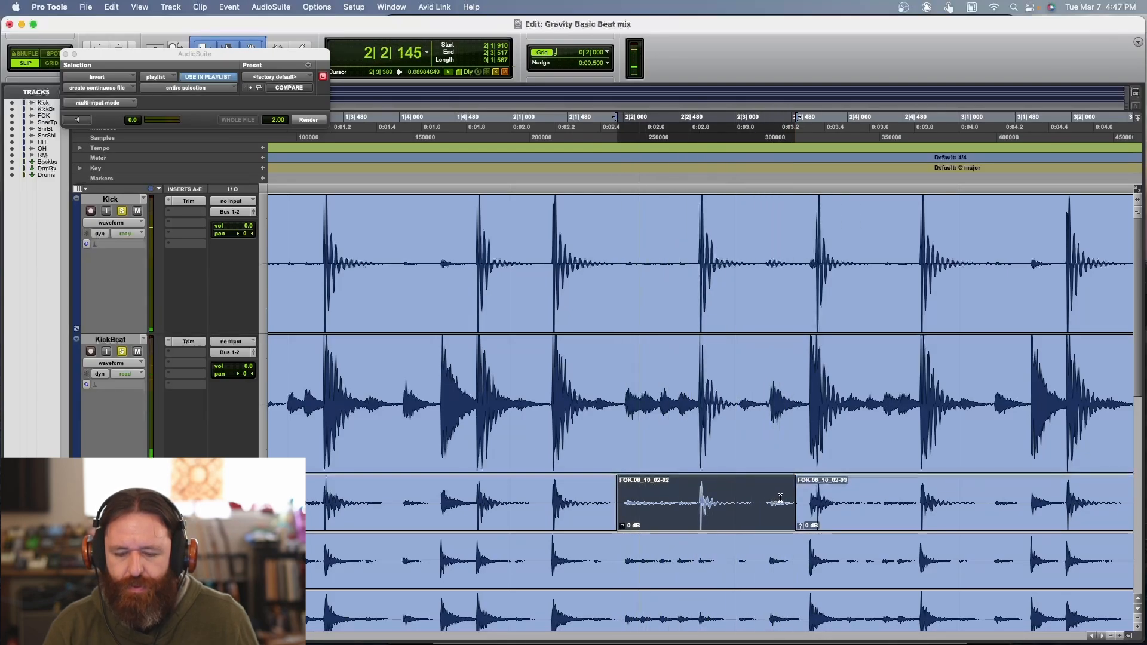
Step: Trim the original FOK clip back over the edited segment to restore one continuous clip
{"action": "left_click_drag", "start_coordinate": [803, 496], "coordinate": [625, 500]}
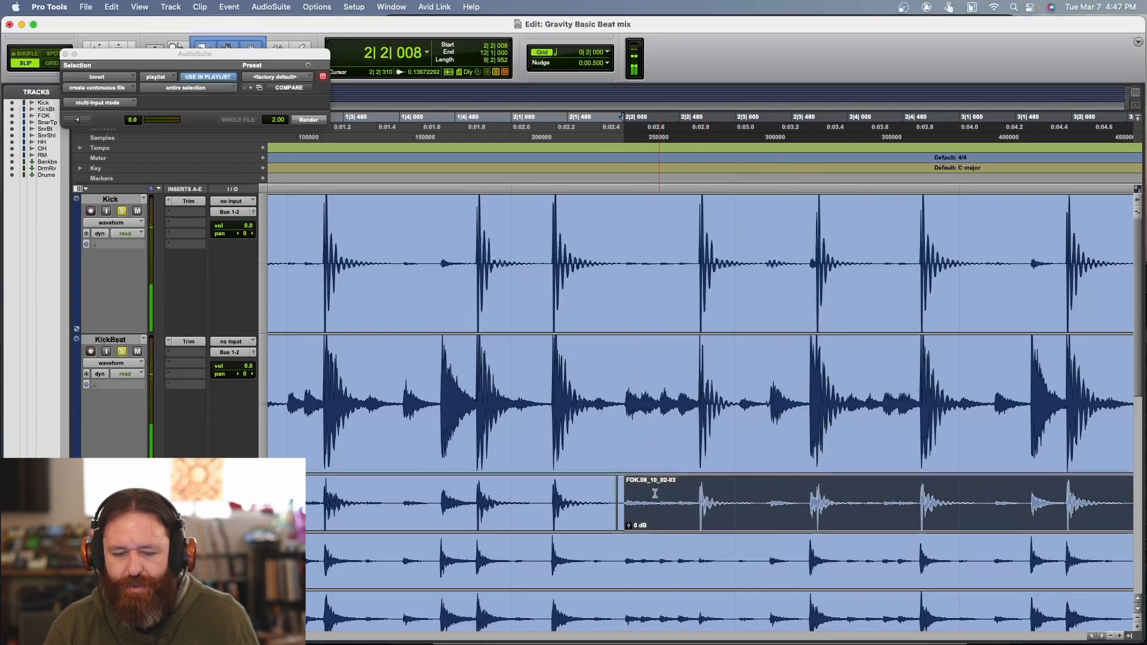
{"action": "left_click_drag", "start_coordinate": [630, 493], "coordinate": [269, 498]}
Step: Inspect the kick hit at 2|1|379 up close, comparing the unedited FOK waveform with the Kick and KickBeat tracks
{"action": "left_click", "coordinate": [760, 491]}
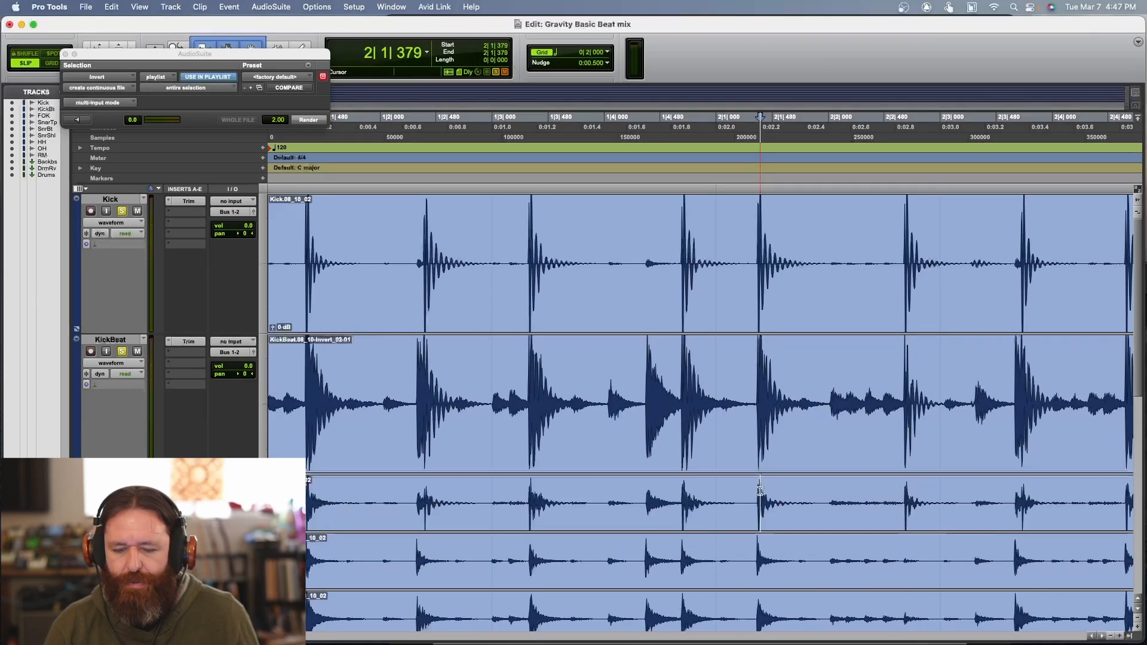
{"action": "key", "text": "t"}
{"action": "key", "text": "t"}
{"action": "key", "text": "t"}
{"action": "key", "text": "t"}
{"action": "key", "text": "t"}
{"action": "key", "text": "t"}
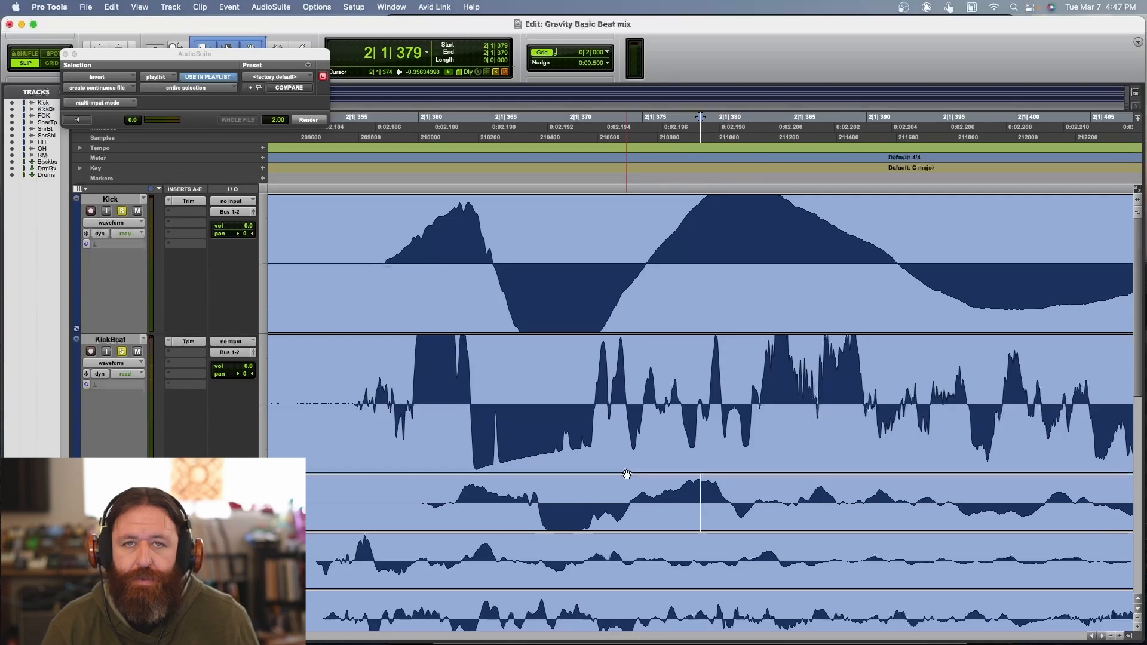
{"action": "key", "text": "r"}
{"action": "key", "text": "r"}
{"action": "key", "text": "r"}
{"action": "key", "text": "r"}
{"action": "key", "text": "r"}
{"action": "key", "text": "r"}
{"action": "key", "text": "r"}
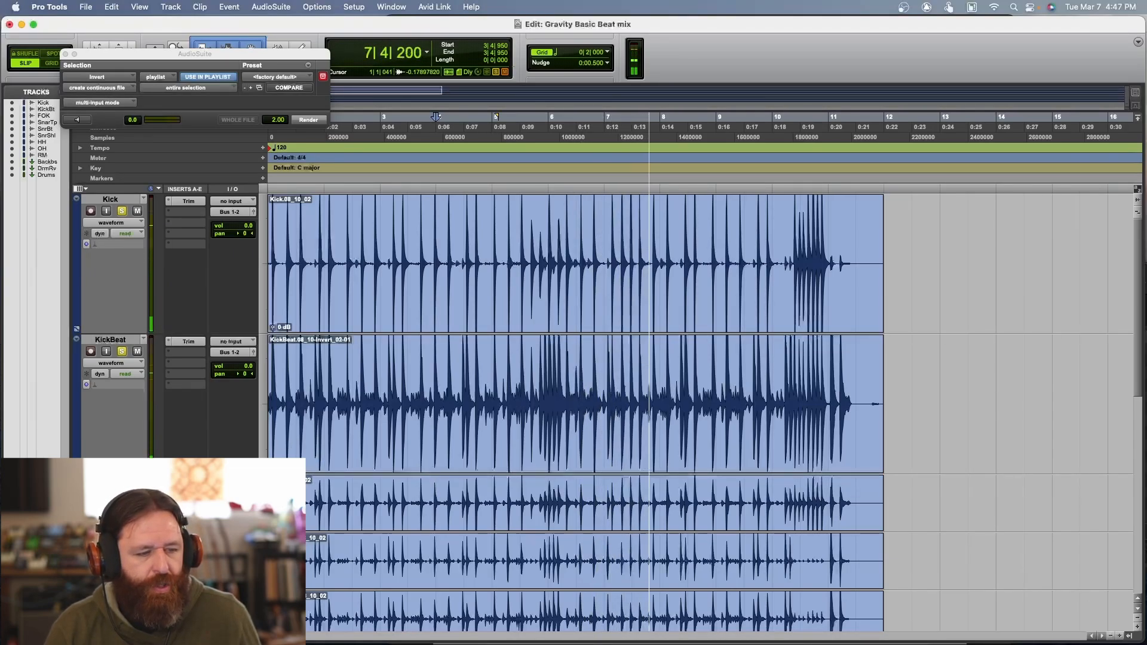
Step: Take the kick tracks out of solo, stop playback and solo the SnareTop track
{"action": "left_click", "coordinate": [122, 352]}
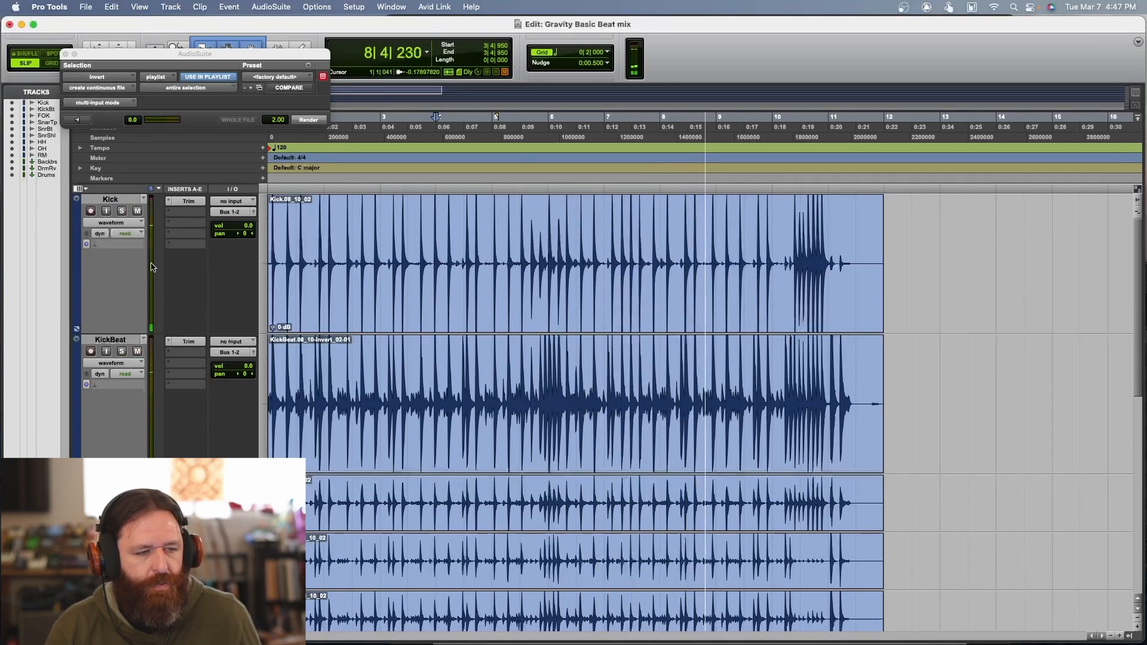
{"action": "scroll", "coordinate": [177, 442], "scroll_direction": "down", "scroll_amount": 5}
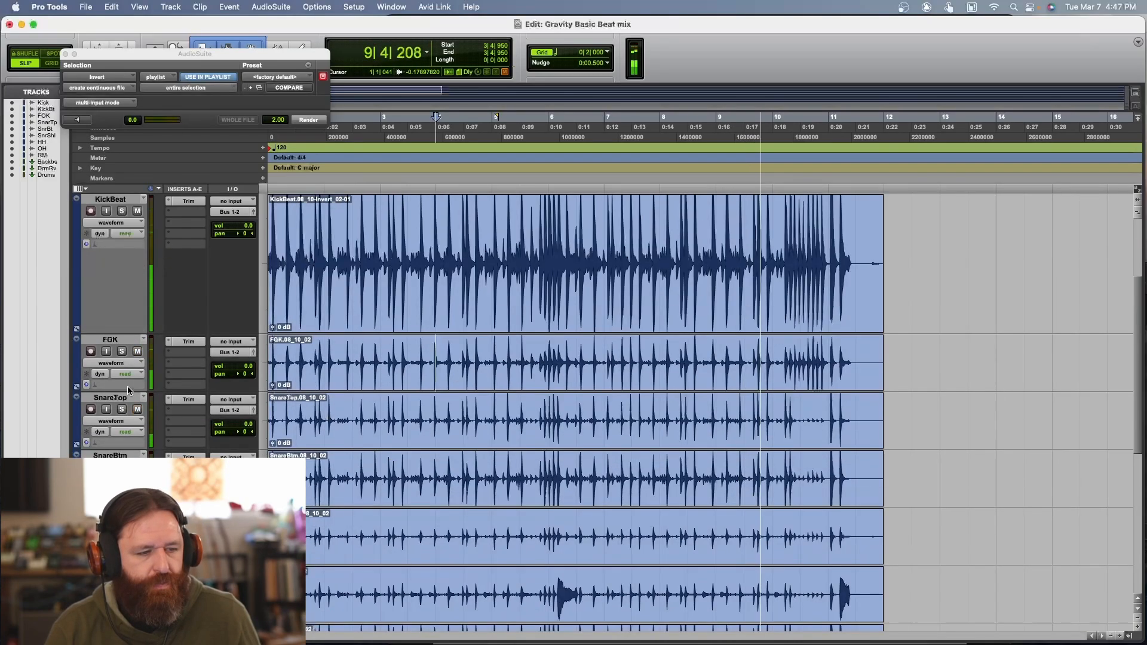
{"action": "scroll", "coordinate": [122, 403], "scroll_direction": "up", "scroll_amount": 3}
{"action": "key", "text": "space"}
{"action": "left_click", "coordinate": [121, 409]}
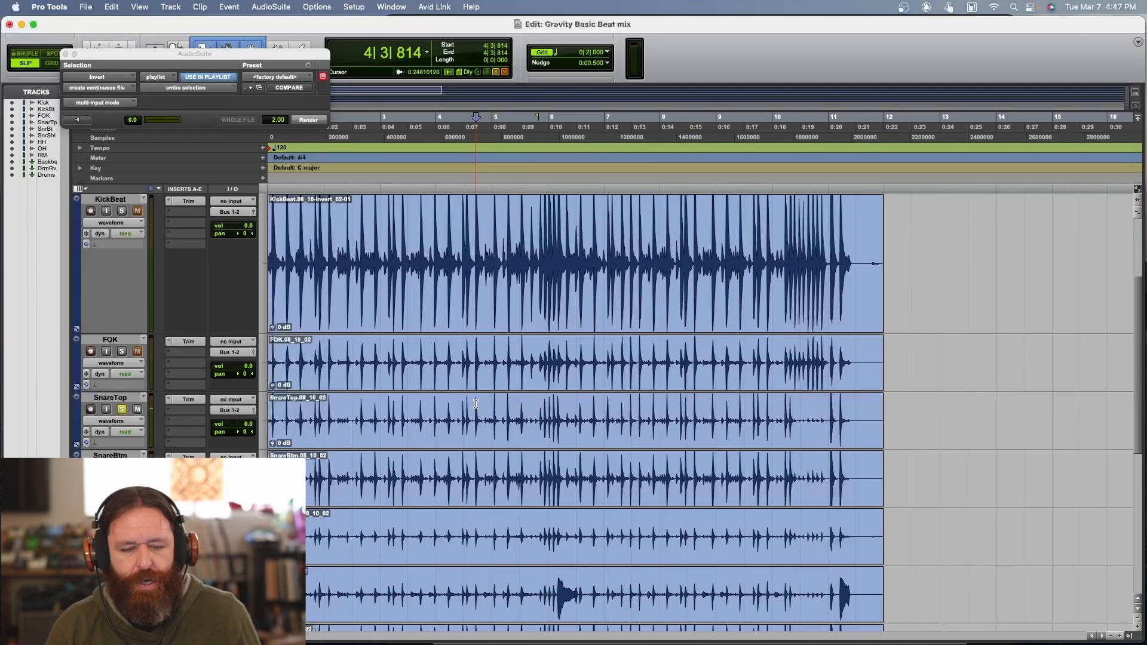
Step: Inspect the snare hit after 4|3|814 up close, comparing the SnareTop and SnareBtm waveforms' polarity and timing
{"action": "key", "text": "t"}
{"action": "key", "text": "t"}
{"action": "key", "text": "t"}
{"action": "key", "text": "t"}
{"action": "key", "text": "t"}
{"action": "key", "text": "t"}
{"action": "key", "text": "t"}
{"action": "key", "text": "t"}
{"action": "key", "text": "t"}
{"action": "key", "text": "t"}
{"action": "key", "text": "t"}
{"action": "key", "text": "r"}
{"action": "key", "text": "r"}
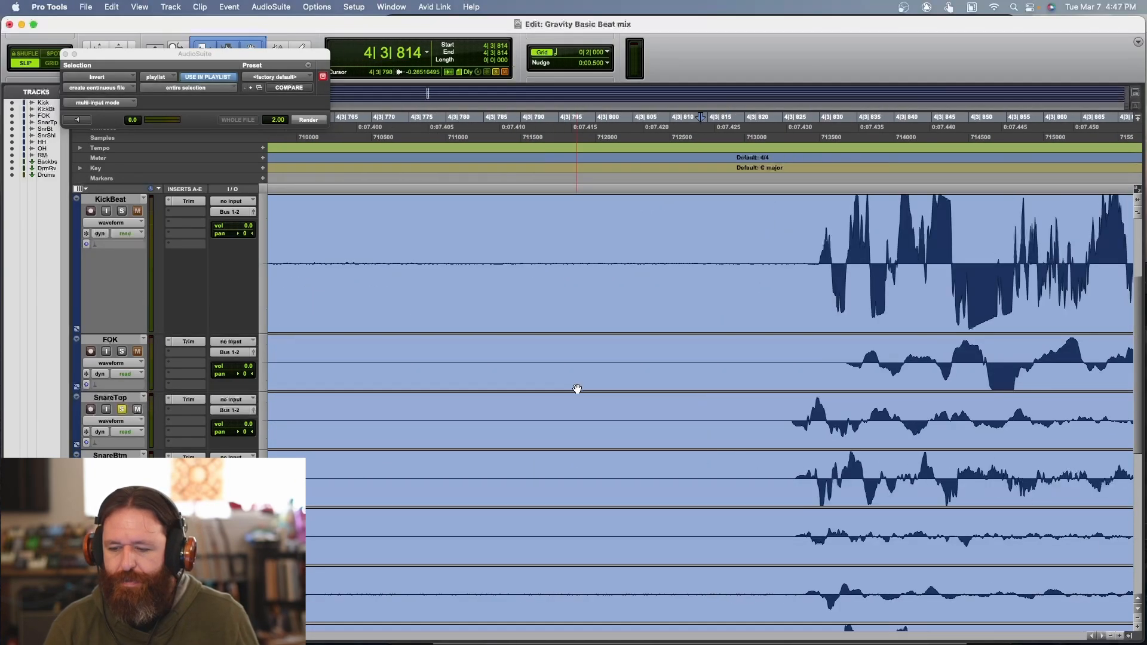
{"action": "key", "text": "r"}
{"action": "key", "text": "r"}
{"action": "key", "text": "r"}
{"action": "key", "text": "r"}
{"action": "key", "text": "r"}
{"action": "key", "text": "r"}
{"action": "key", "text": "r"}
{"action": "key", "text": "r"}
{"action": "key", "text": "r"}
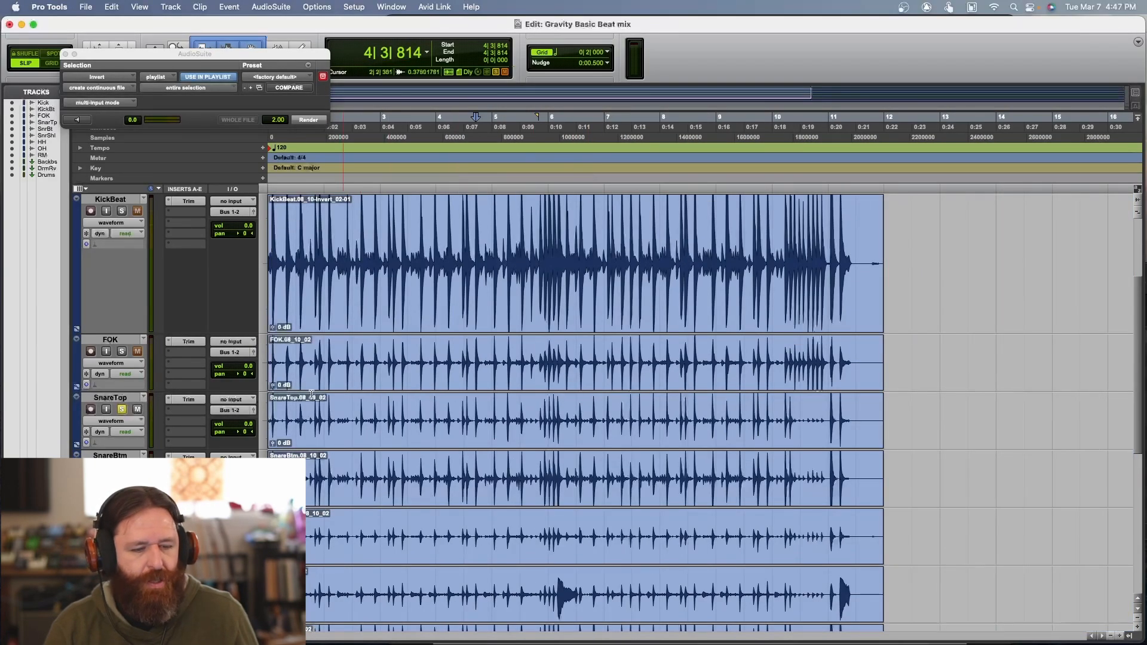
Step: Open the SnareBtm track's Trim plug-in and audition its polarity inversion against SnareTop from 4|3|814
{"action": "key", "text": "space"}
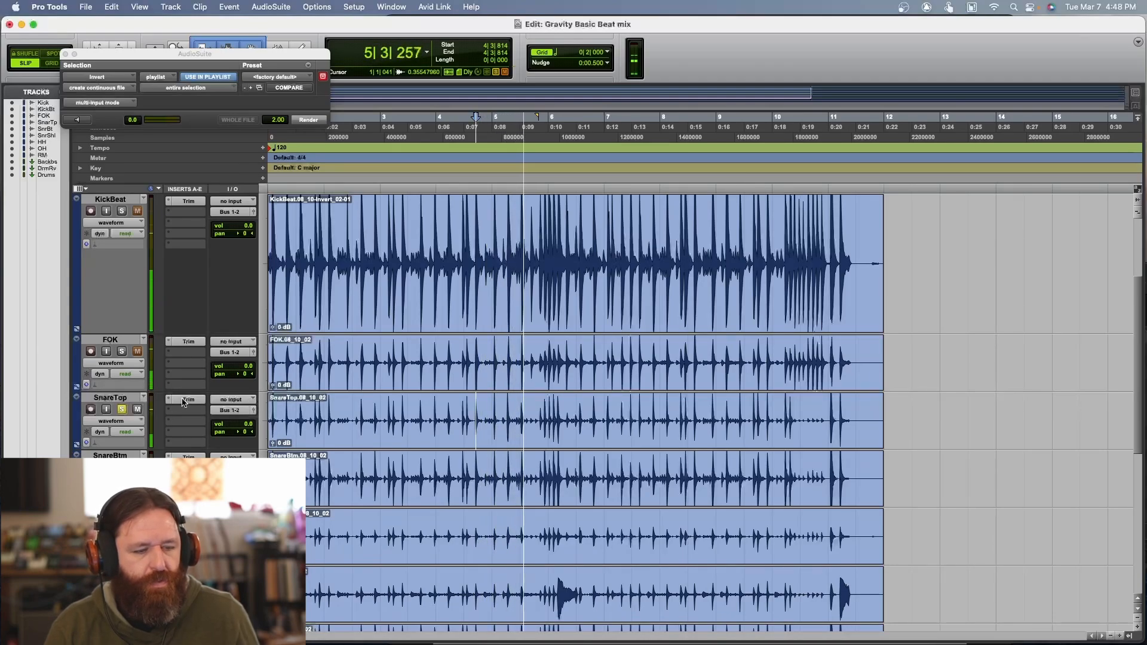
{"action": "left_click", "coordinate": [185, 400]}
{"action": "left_click", "coordinate": [188, 457]}
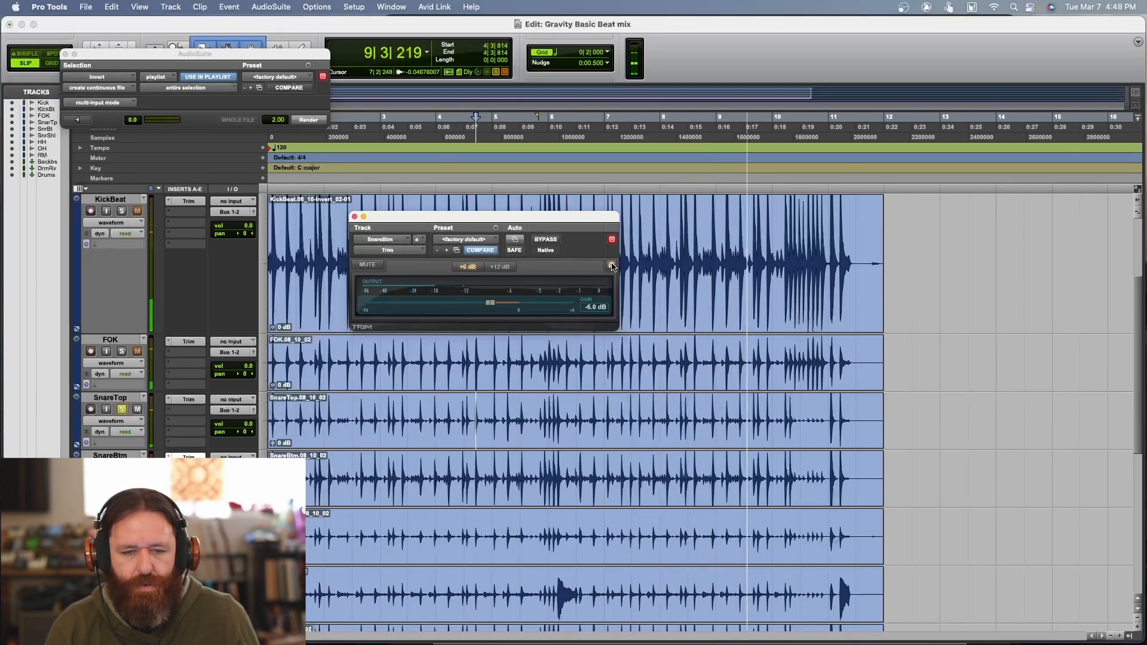
{"action": "key", "text": "space"}
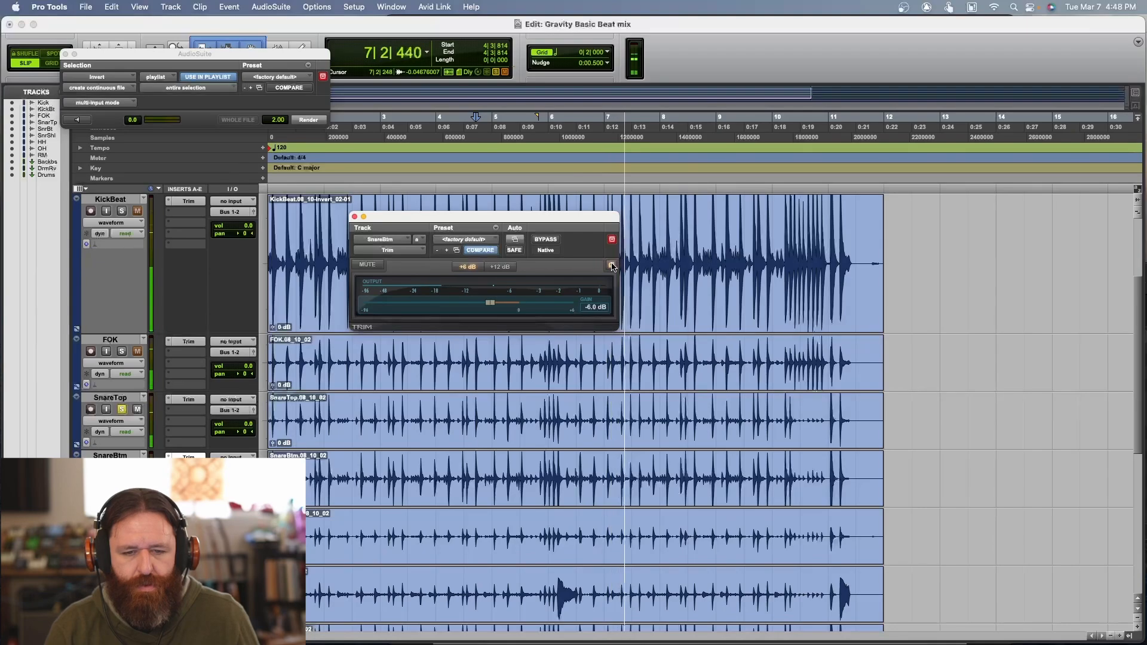
{"action": "key", "text": "space"}
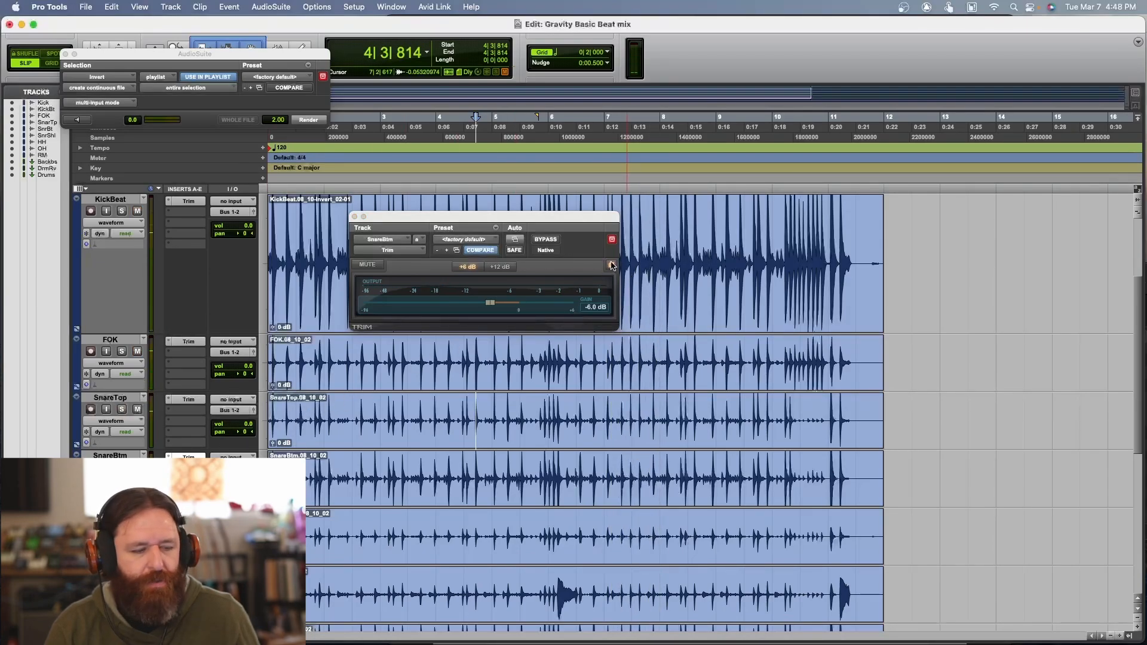
{"action": "key", "text": "space"}
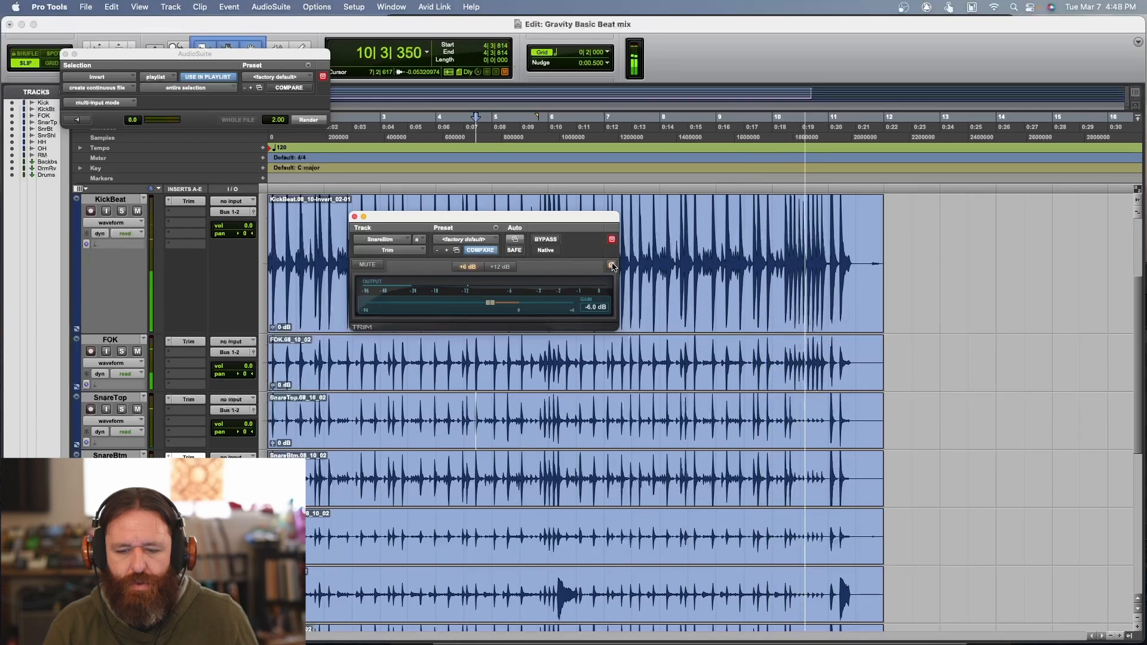
{"action": "key", "text": "space"}
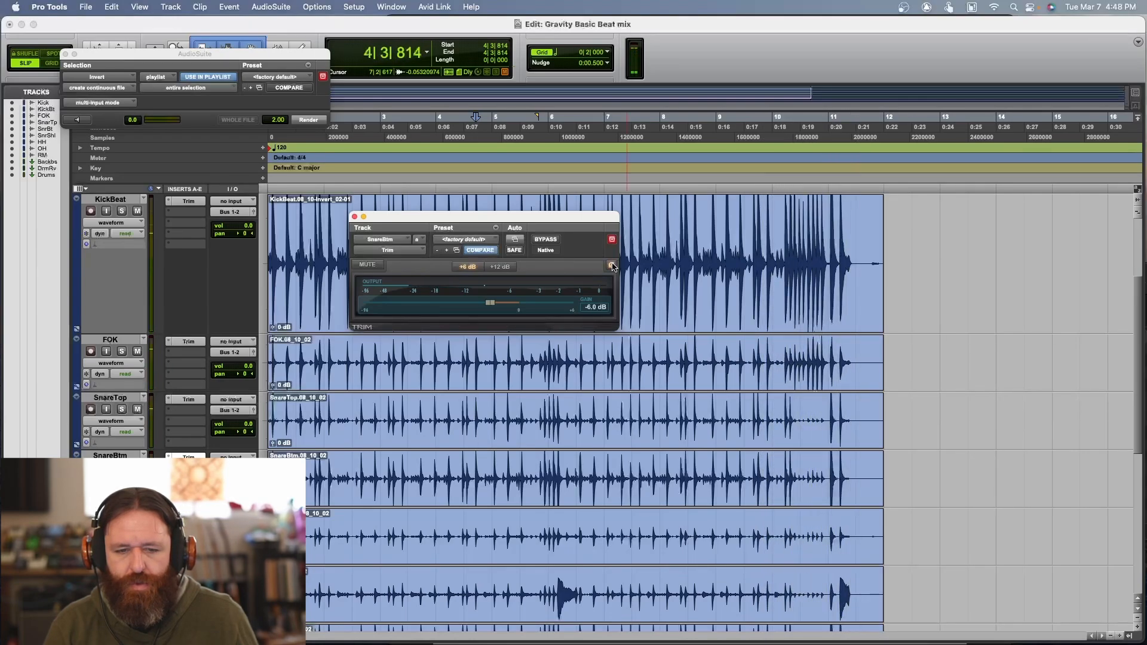
Step: Select the final SnareBtm hits from 10|4|448 to 11|3|845 and compare playback with the Trim polarity inversion switched off
{"action": "left_click_drag", "start_coordinate": [820, 466], "coordinate": [869, 468]}
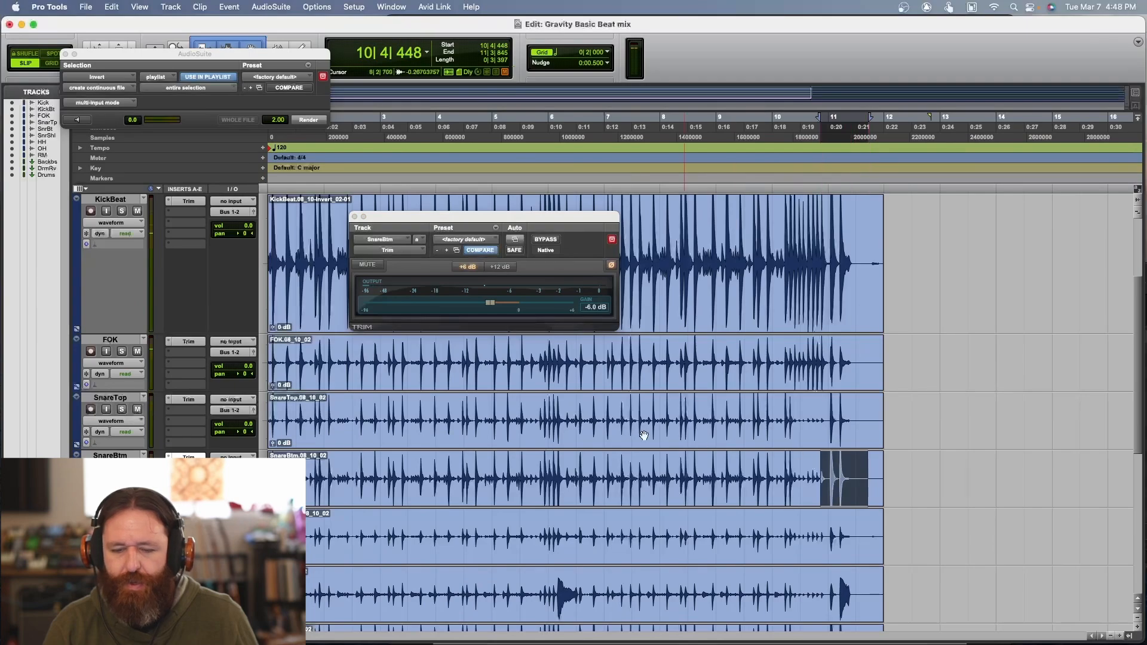
{"action": "key", "text": "space"}
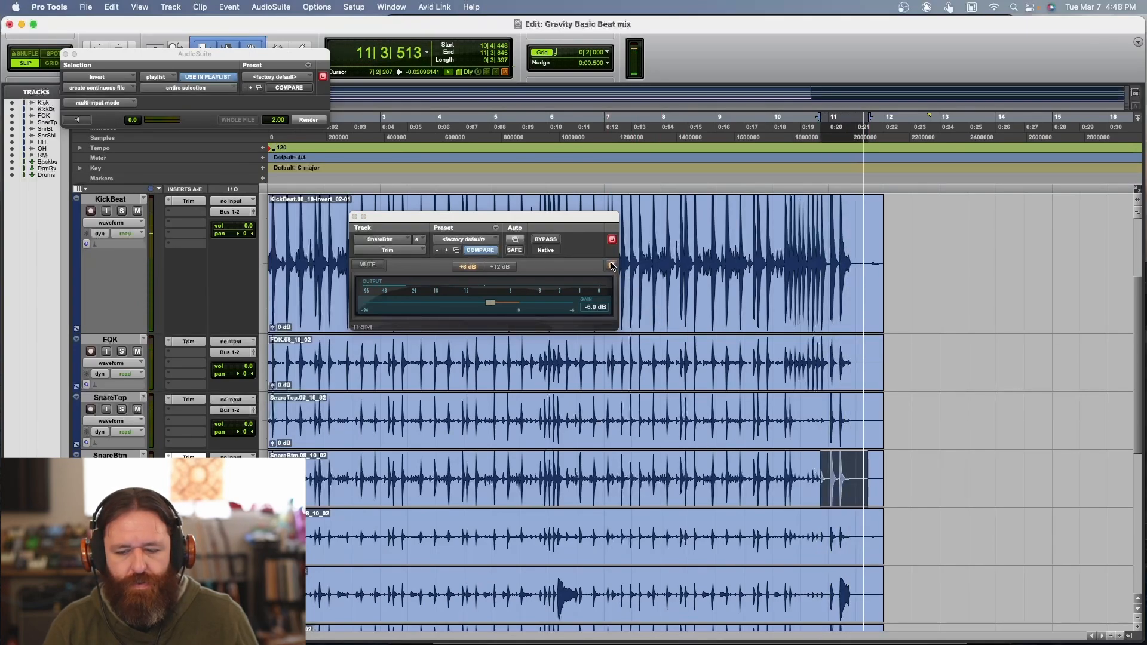
{"action": "left_click", "coordinate": [612, 266]}
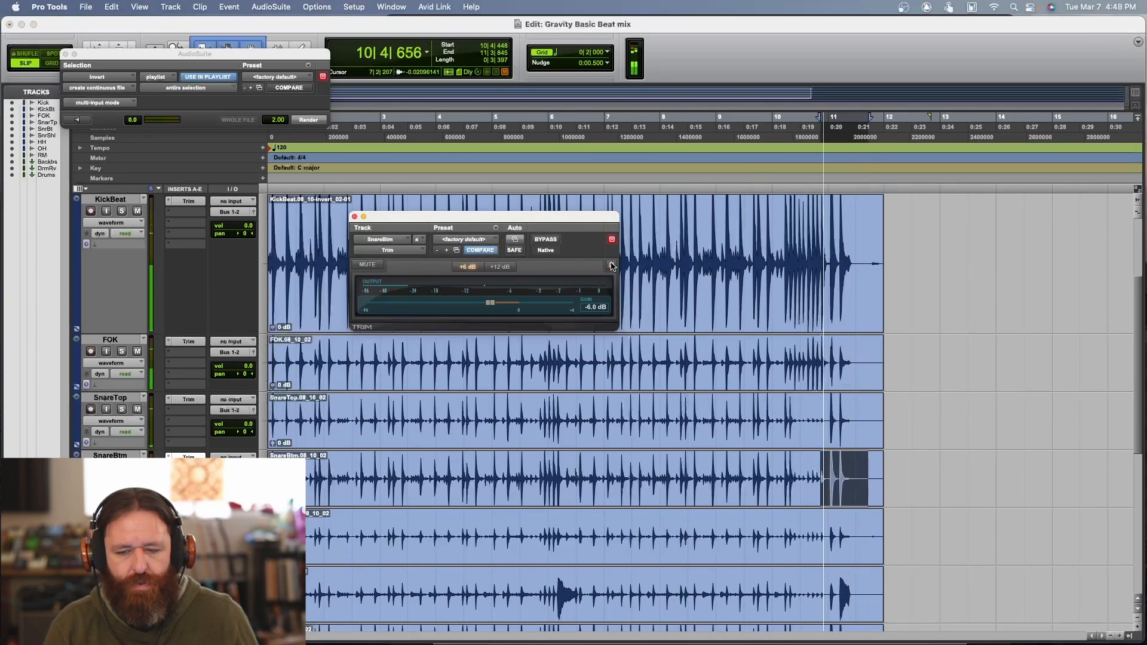
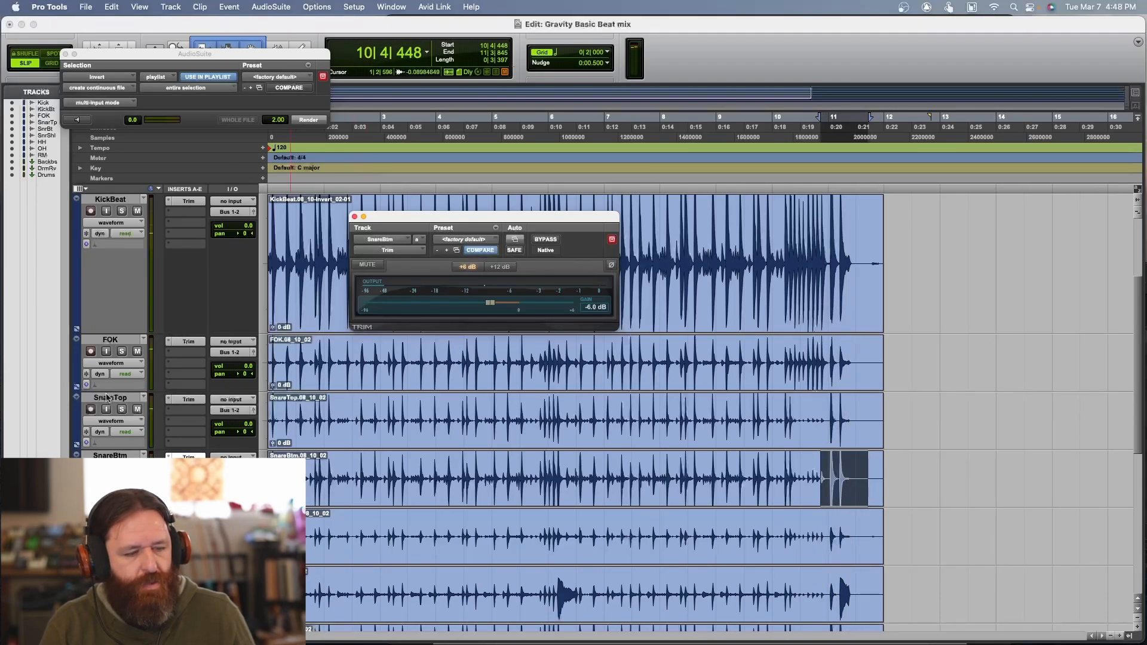
Step: Play the selected snare hits with SnareTop soloed, and replay them with SnareTop taken out of solo
{"action": "key", "text": "space"}
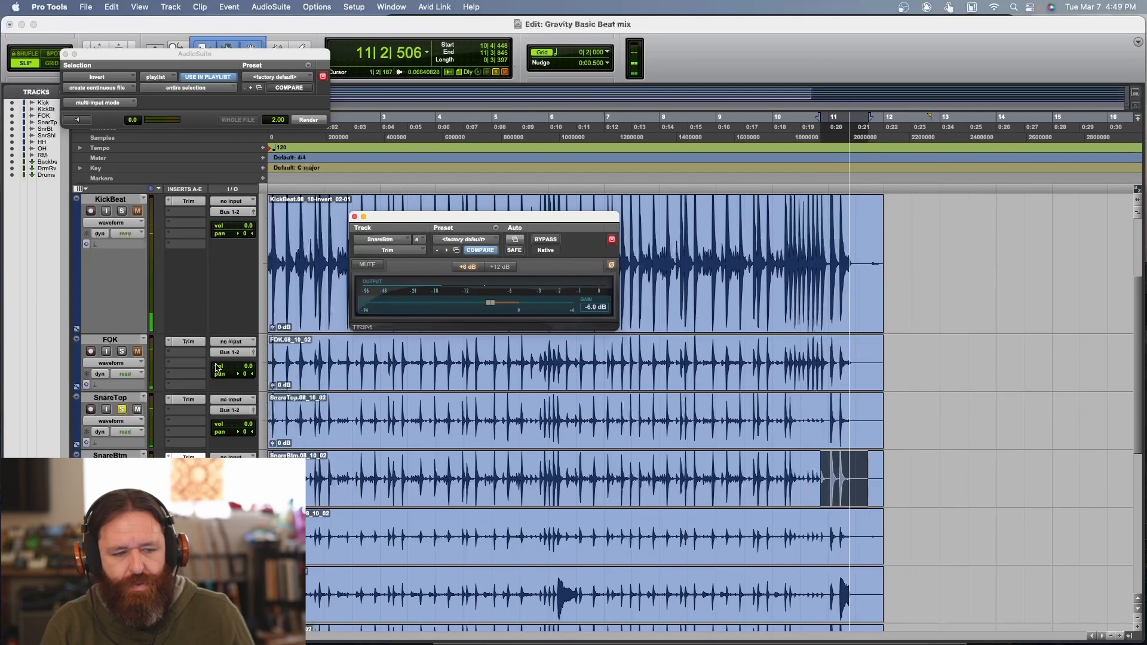
{"action": "key", "text": "space"}
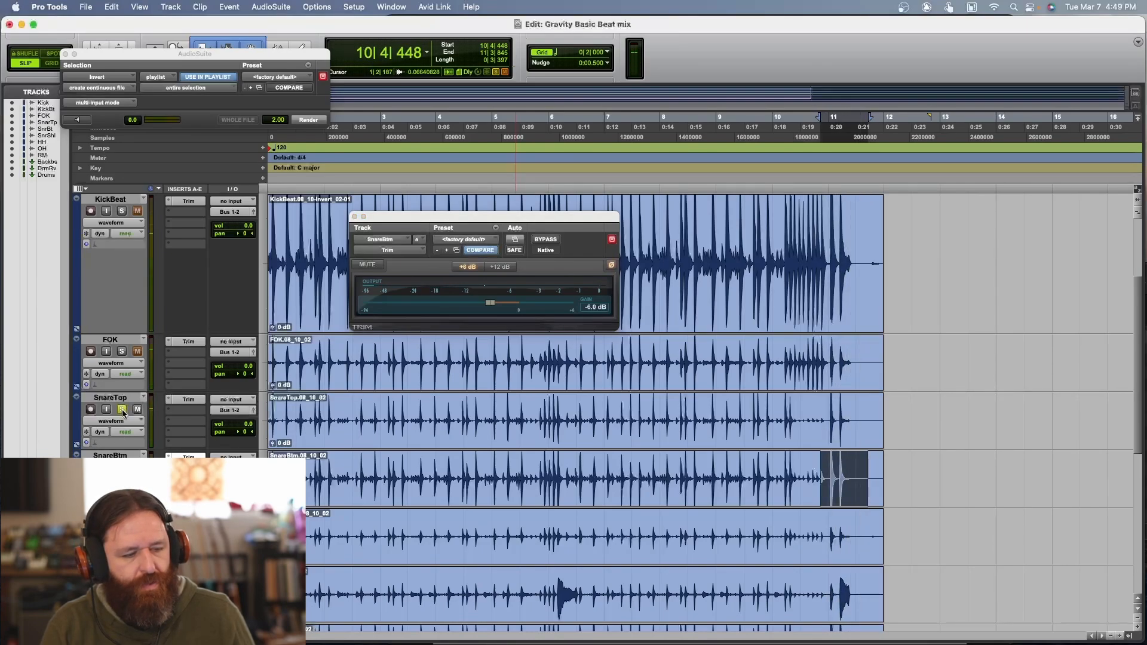
{"action": "left_click", "coordinate": [122, 410]}
{"action": "key", "text": "space"}
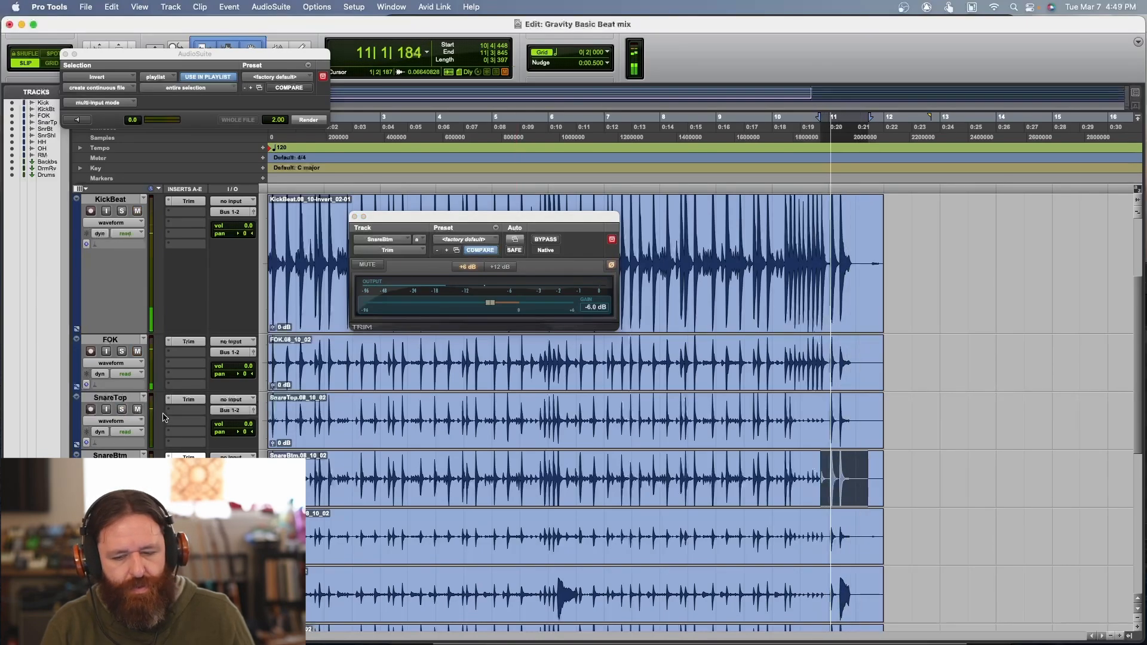
Step: Switch off SnareBtm's Trim polarity inversion, stop playback, and examine the snare tracks' waveforms up close around 11|1|225
{"action": "left_click", "coordinate": [611, 267]}
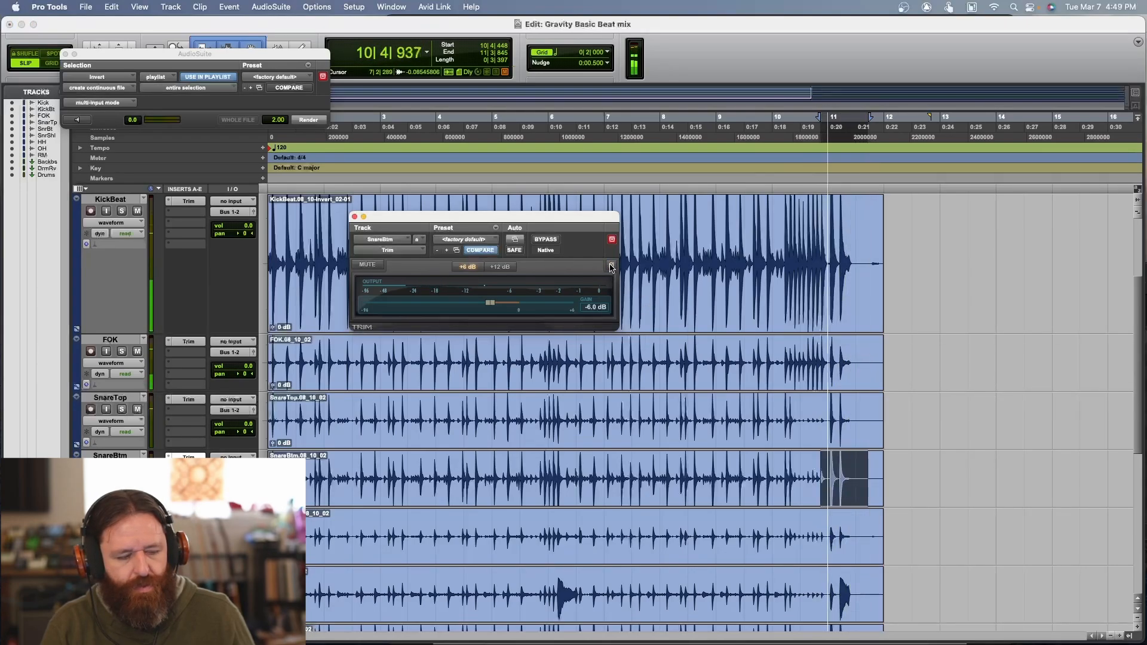
{"action": "key", "text": "space"}
{"action": "left_click", "coordinate": [831, 466]}
{"action": "key", "text": "t"}
{"action": "key", "text": "t"}
{"action": "key", "text": "t"}
{"action": "key", "text": "t"}
{"action": "key", "text": "t"}
{"action": "key", "text": "t"}
{"action": "key", "text": "t"}
{"action": "key", "text": "t"}
{"action": "key", "text": "t"}
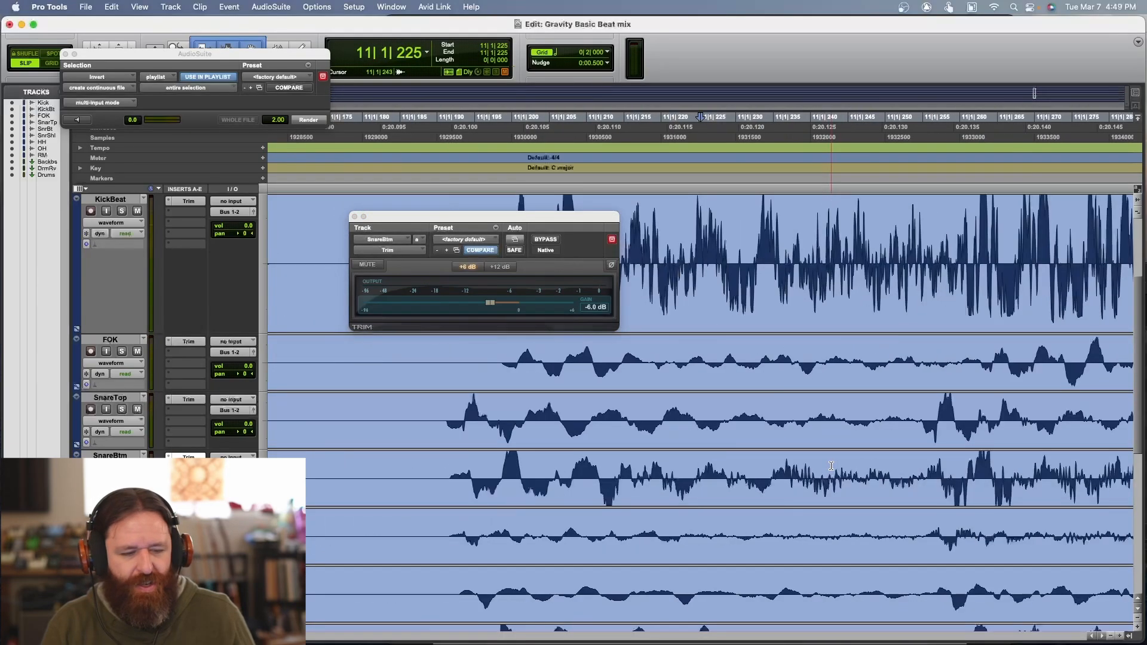
{"action": "scroll", "coordinate": [517, 466], "scroll_direction": "left", "scroll_amount": 2}
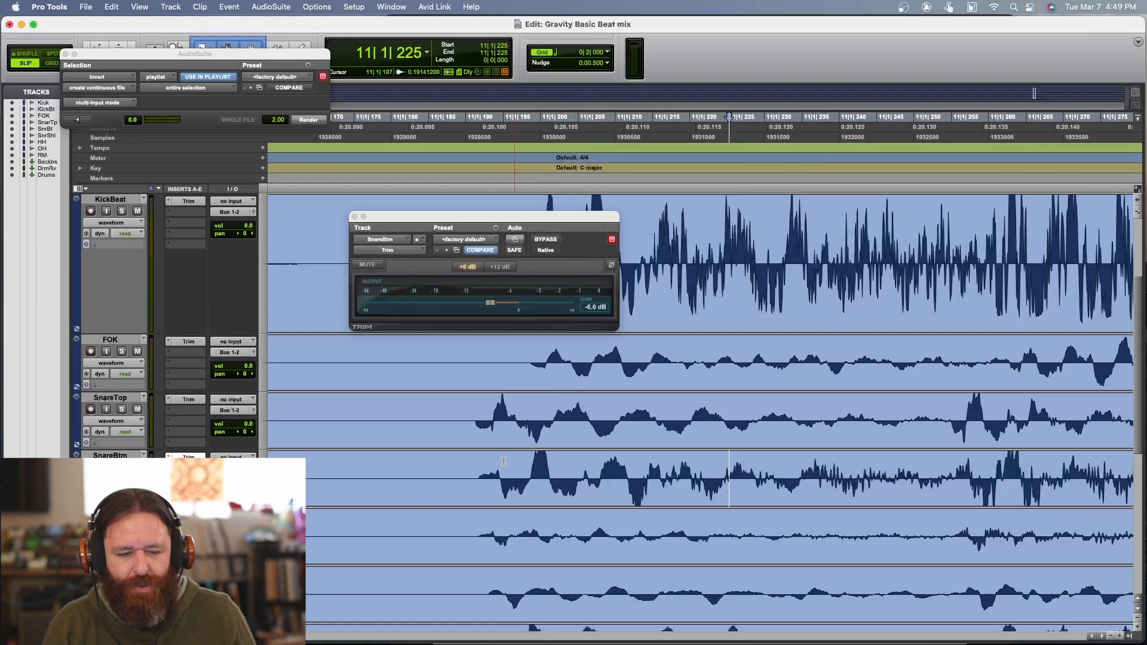
Step: Play the SnareBtm selection from 10|4|448 to 11|4|233 with SnareTop soloed, compare both Trim polarity settings, and leave inversion on
{"action": "key", "text": "r"}
{"action": "key", "text": "r"}
{"action": "key", "text": "r"}
{"action": "key", "text": "r"}
{"action": "key", "text": "r"}
{"action": "key", "text": "r"}
{"action": "key", "text": "r"}
{"action": "key", "text": "r"}
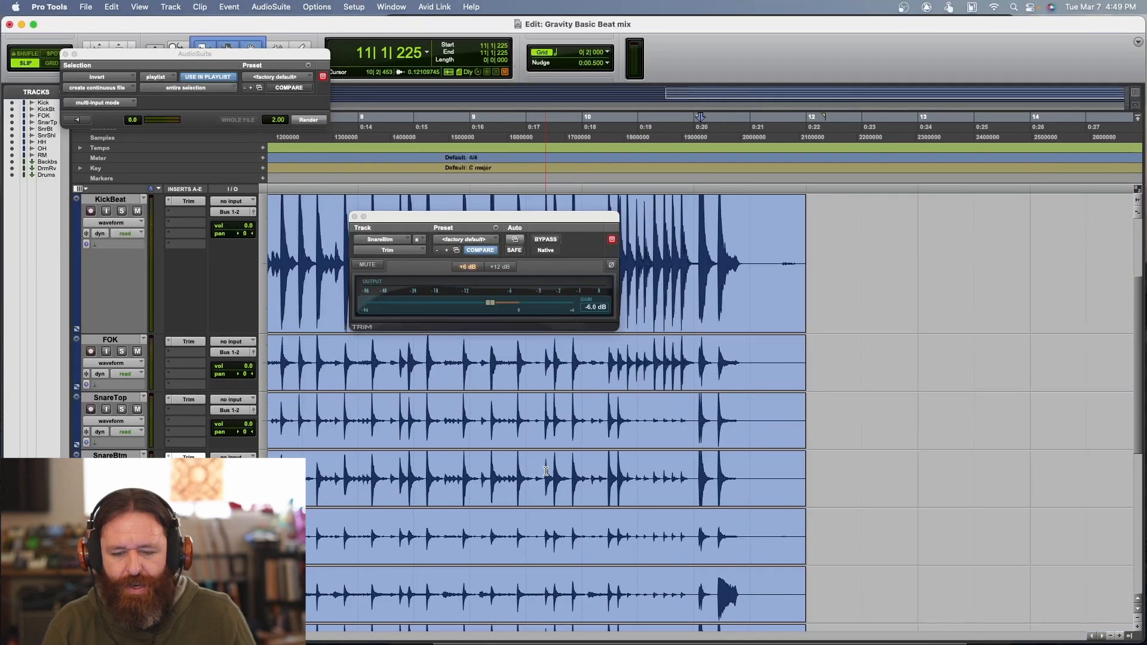
{"action": "left_click_drag", "start_coordinate": [694, 470], "coordinate": [784, 469]}
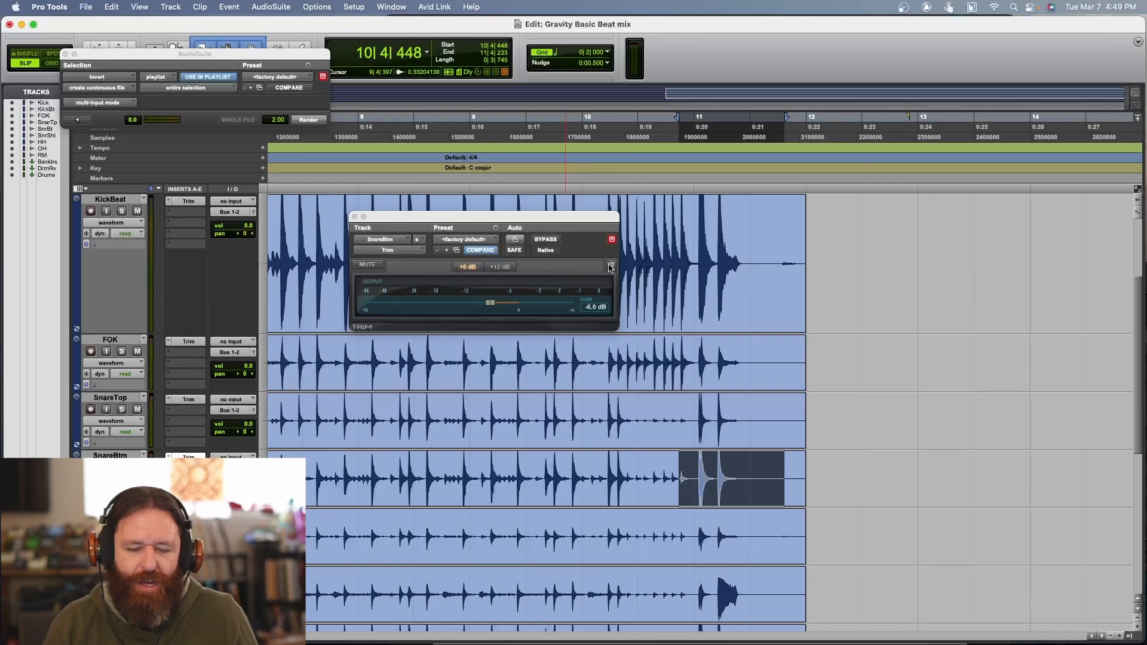
{"action": "key", "text": "space"}
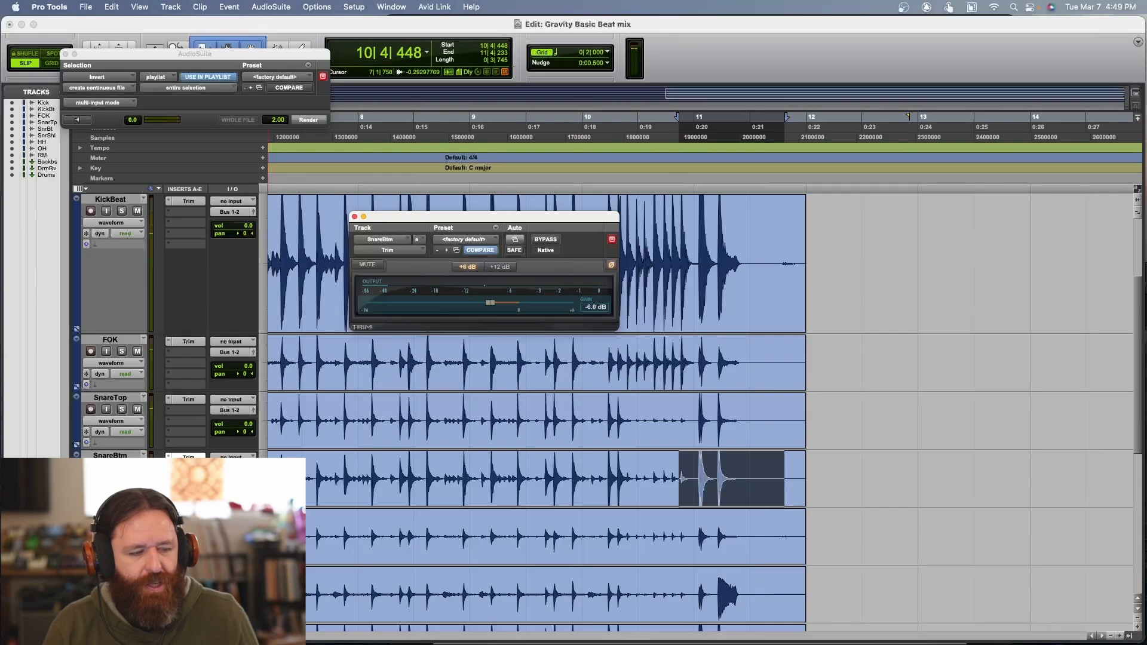
{"action": "key", "text": "space"}
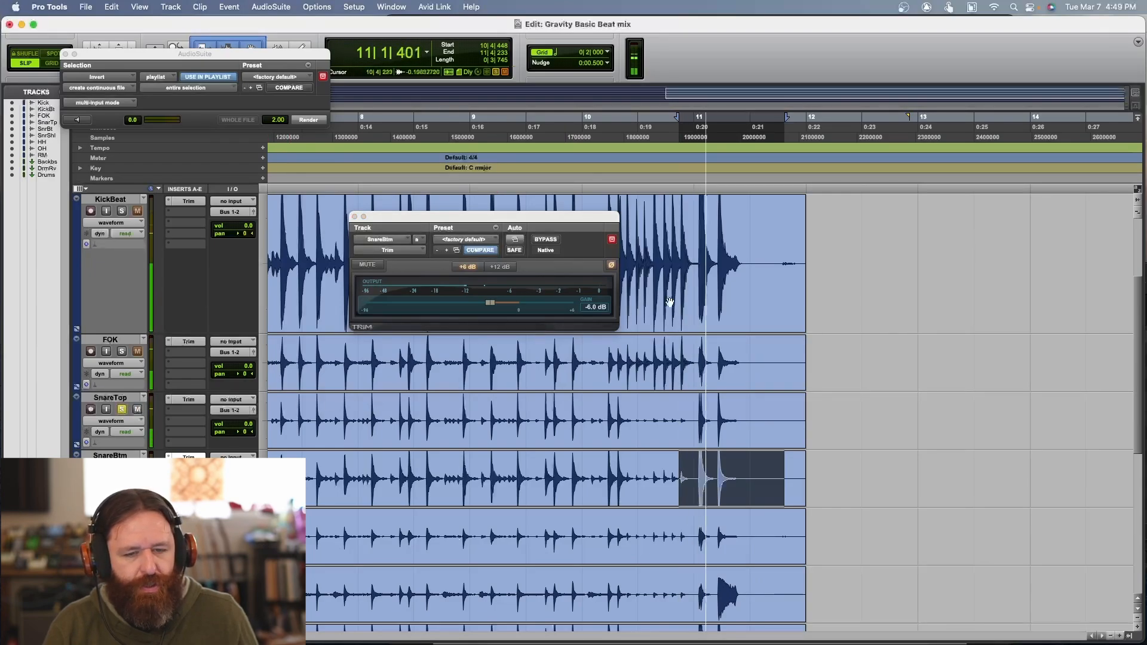
{"action": "left_click", "coordinate": [612, 265]}
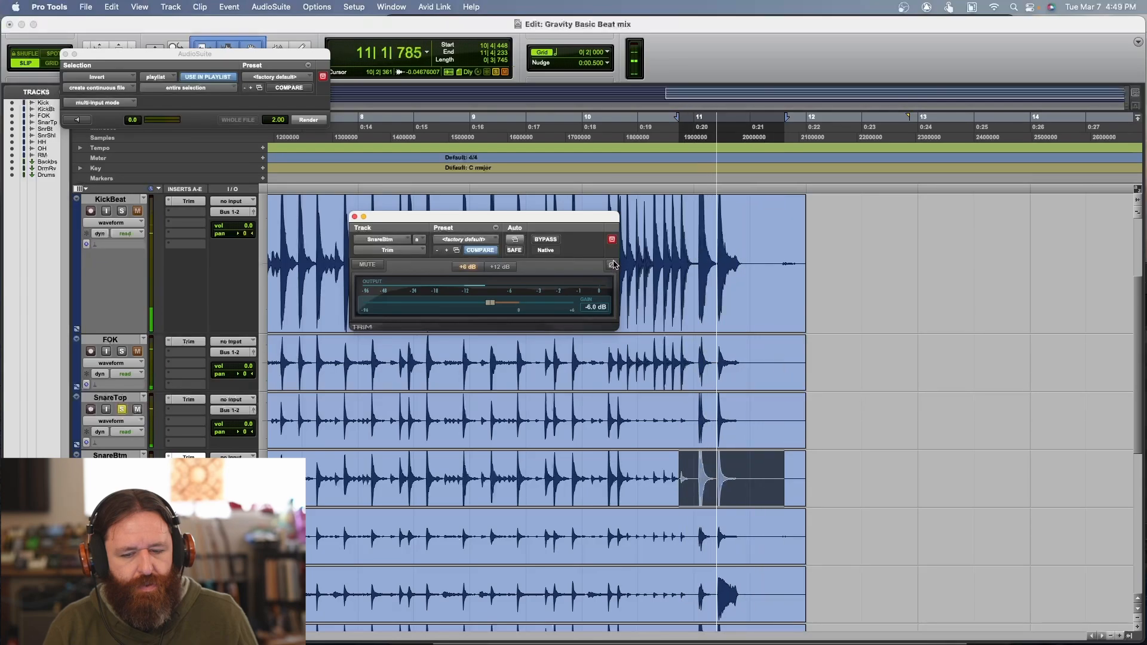
{"action": "left_click", "coordinate": [611, 266]}
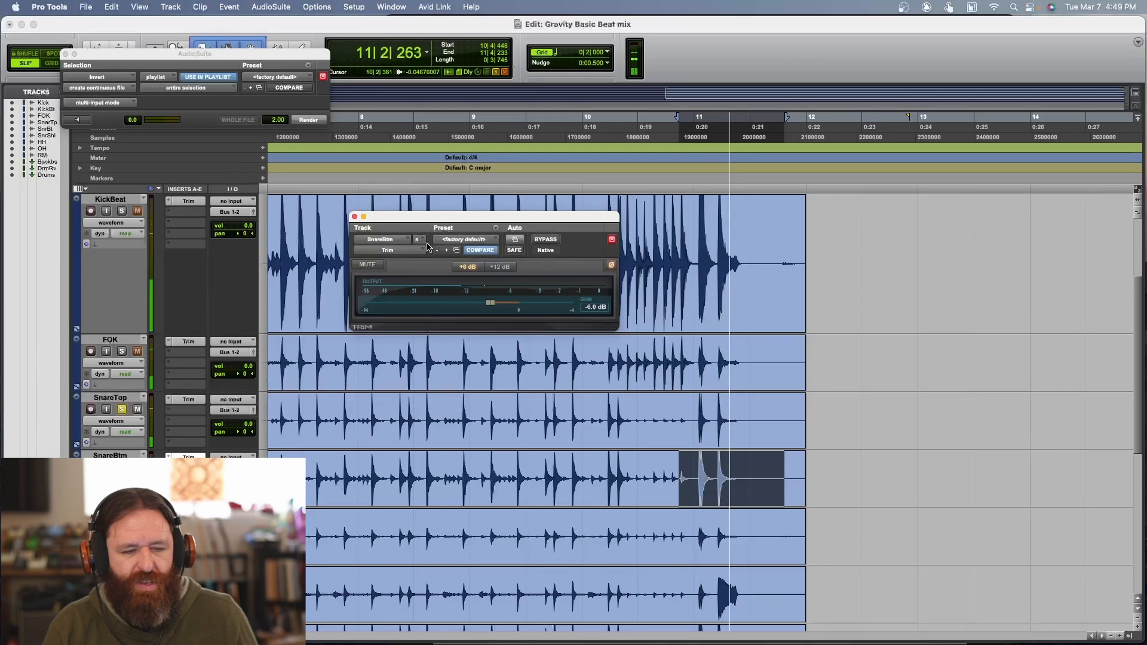
{"action": "key", "text": "space"}
{"action": "left_click", "coordinate": [354, 217]}
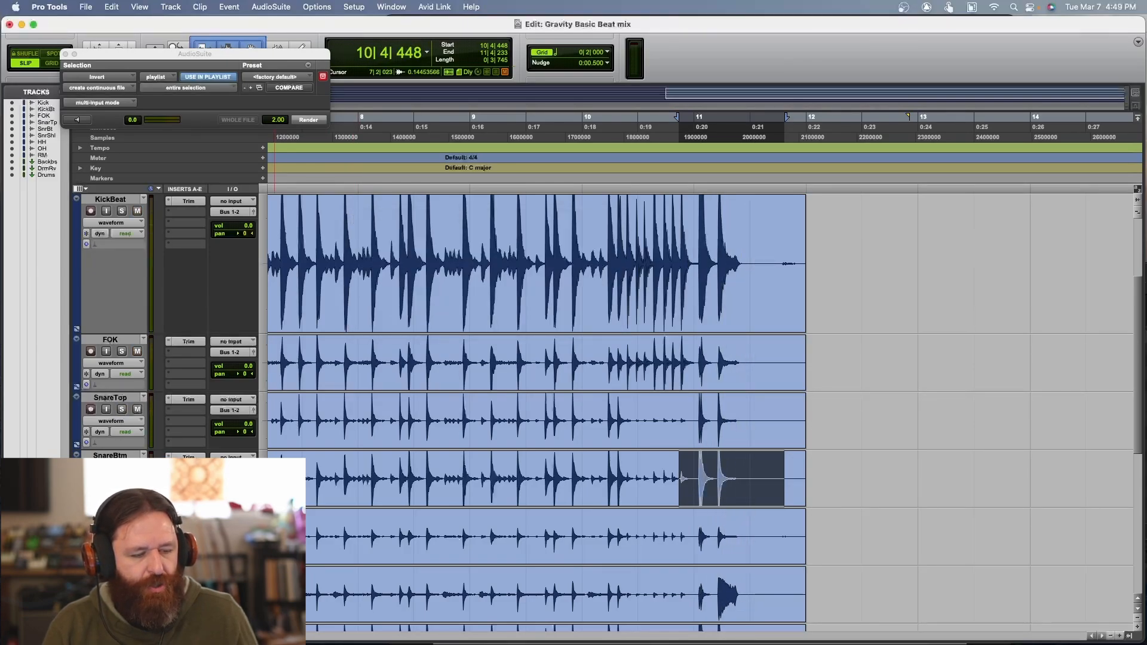
Step: Replay the selected hits with SnareTop soloed and check the SnareShell track's Trim polarity control against it
{"action": "key", "text": "space"}
{"action": "key", "text": "space"}
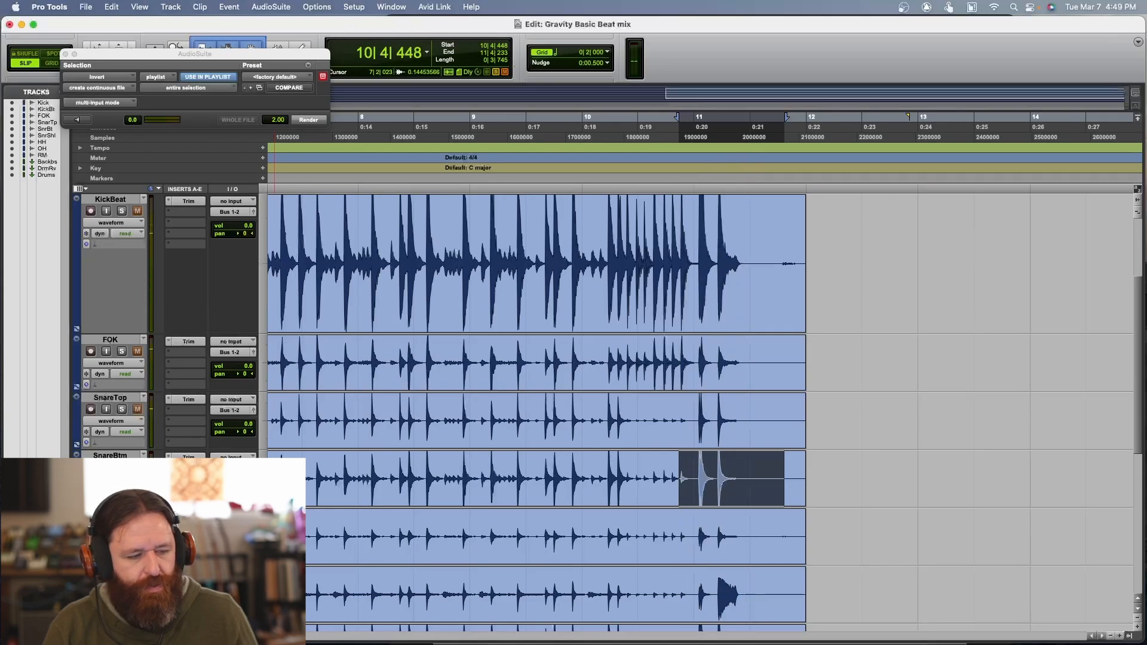
{"action": "left_click", "coordinate": [122, 409]}
{"action": "key", "text": "space"}
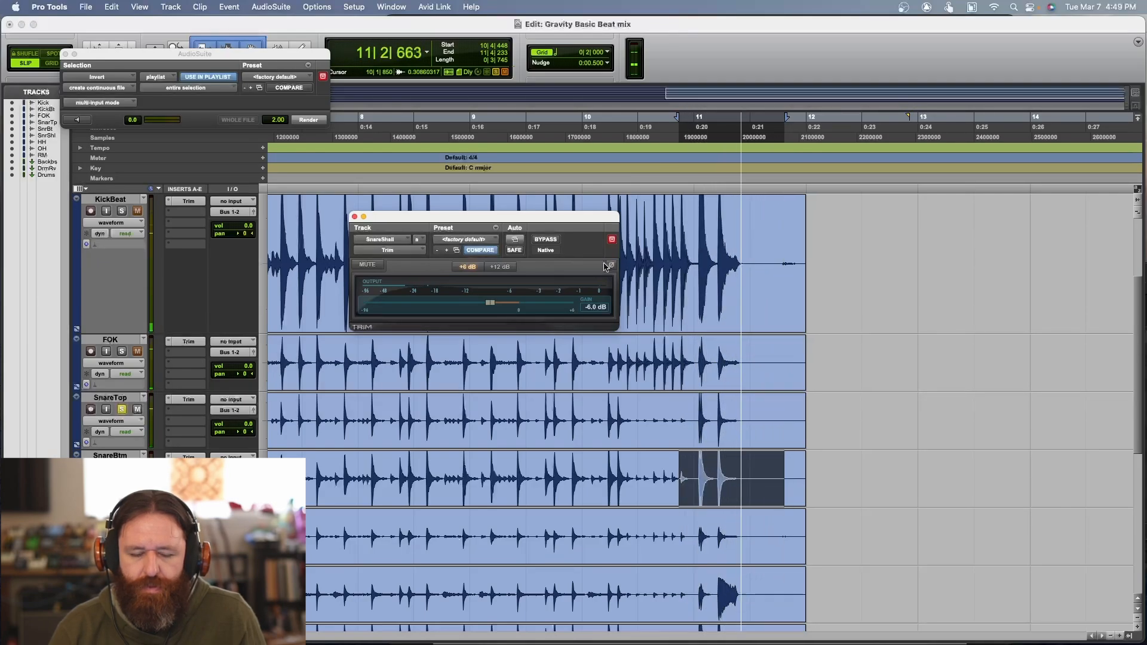
{"action": "left_click", "coordinate": [354, 216]}
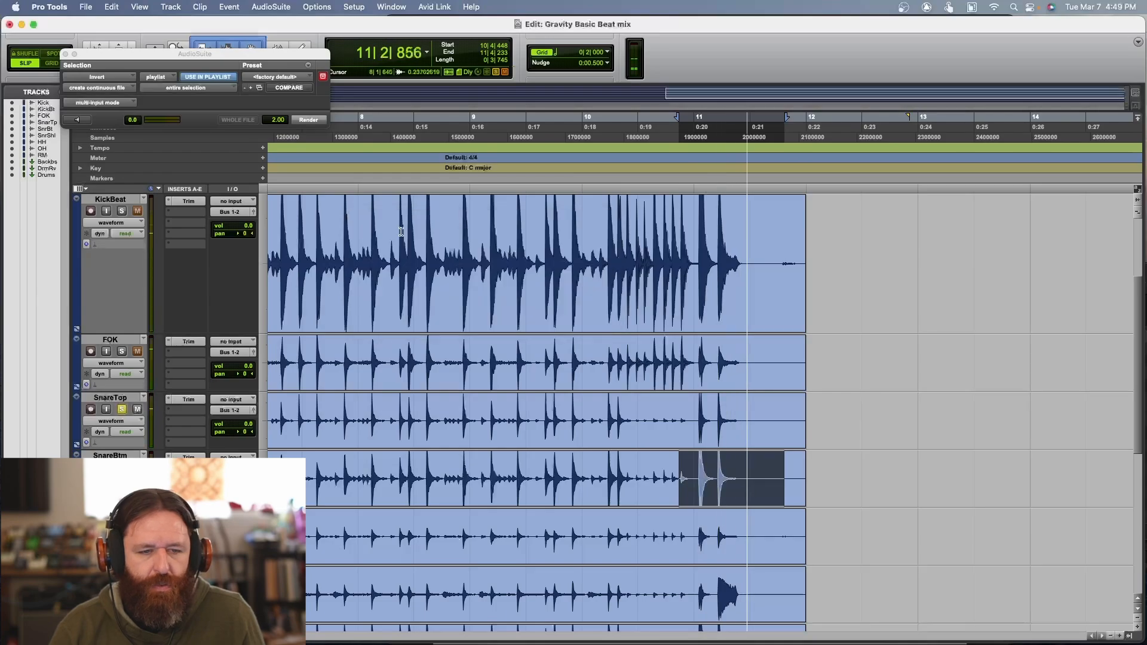
Step: Examine the SnareShell hit just after 11|1|143 up close, comparing its waveform with SnareTop and SnareBtm
{"action": "left_click", "coordinate": [702, 529]}
{"action": "key", "text": "super+bracketright"}
{"action": "key", "text": "super+bracketright"}
{"action": "key", "text": "super+bracketright"}
{"action": "key", "text": "super+bracketright"}
{"action": "key", "text": "super+bracketright"}
{"action": "key", "text": "super+bracketright"}
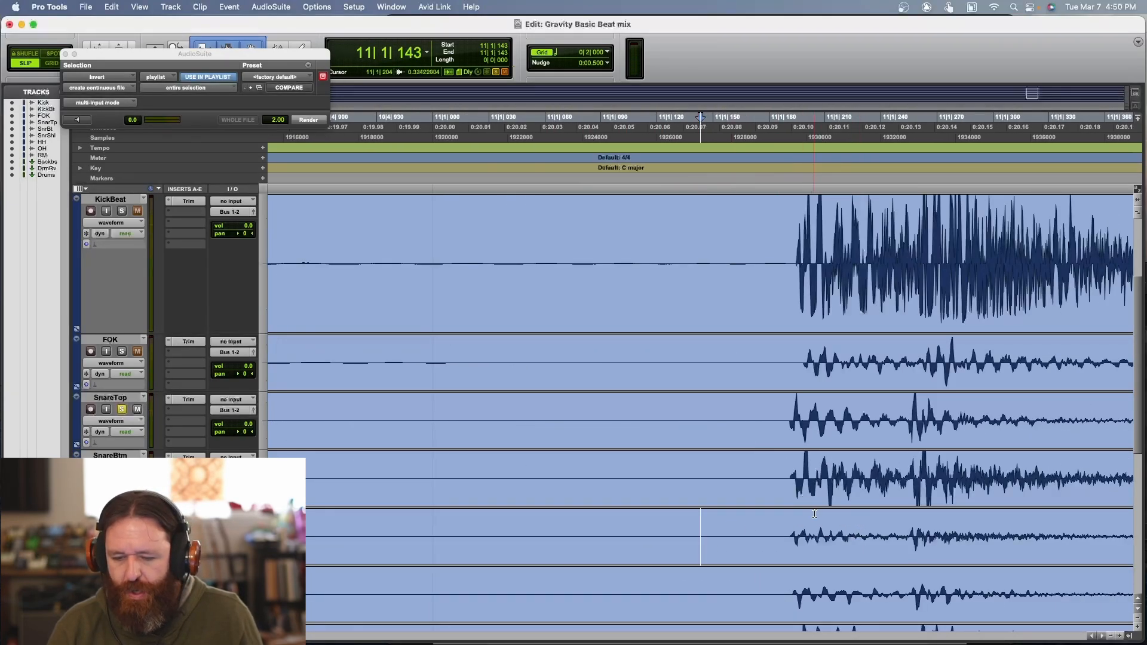
Step: Clear the SnareTop solo and play the drum mix from 3|1|389 with HH muted
{"action": "key", "text": "super+bracketleft"}
{"action": "key", "text": "super+bracketleft"}
{"action": "key", "text": "super+bracketleft"}
{"action": "key", "text": "super+bracketleft"}
{"action": "key", "text": "super+bracketleft"}
{"action": "key", "text": "super+bracketleft"}
{"action": "key", "text": "super+bracketleft"}
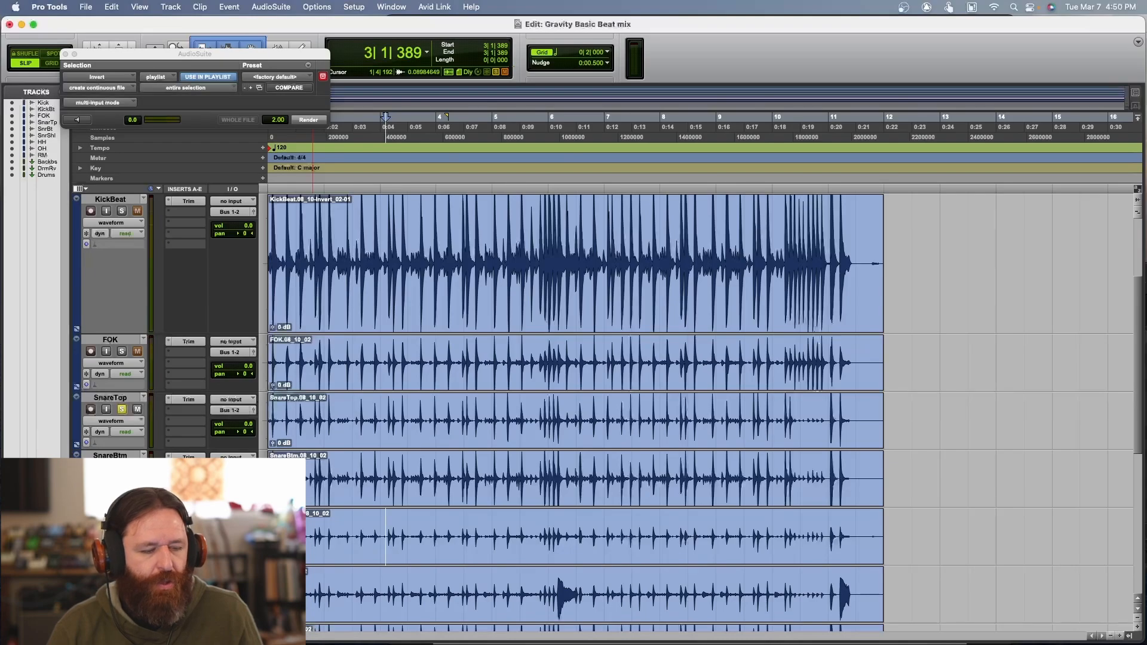
{"action": "key", "text": "space"}
{"action": "scroll", "coordinate": [385, 117], "scroll_direction": "down", "scroll_amount": 3}
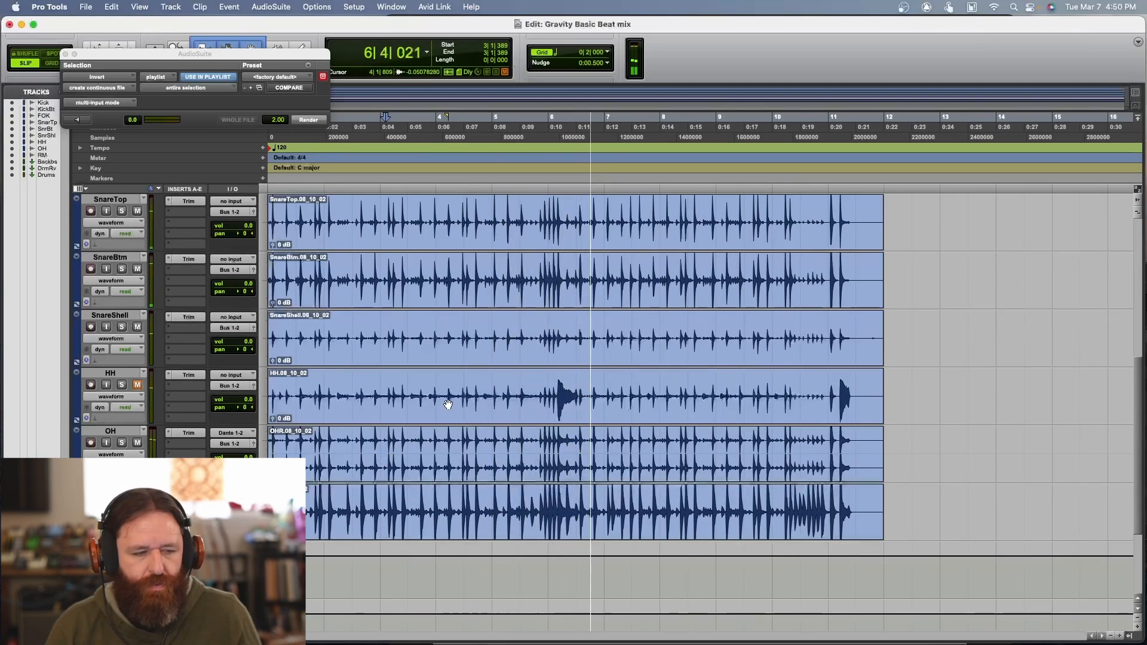
Step: Solo the OH track and audition the overheads repeatedly from 5|4|847
{"action": "left_click", "coordinate": [122, 443]}
{"action": "key", "text": "space"}
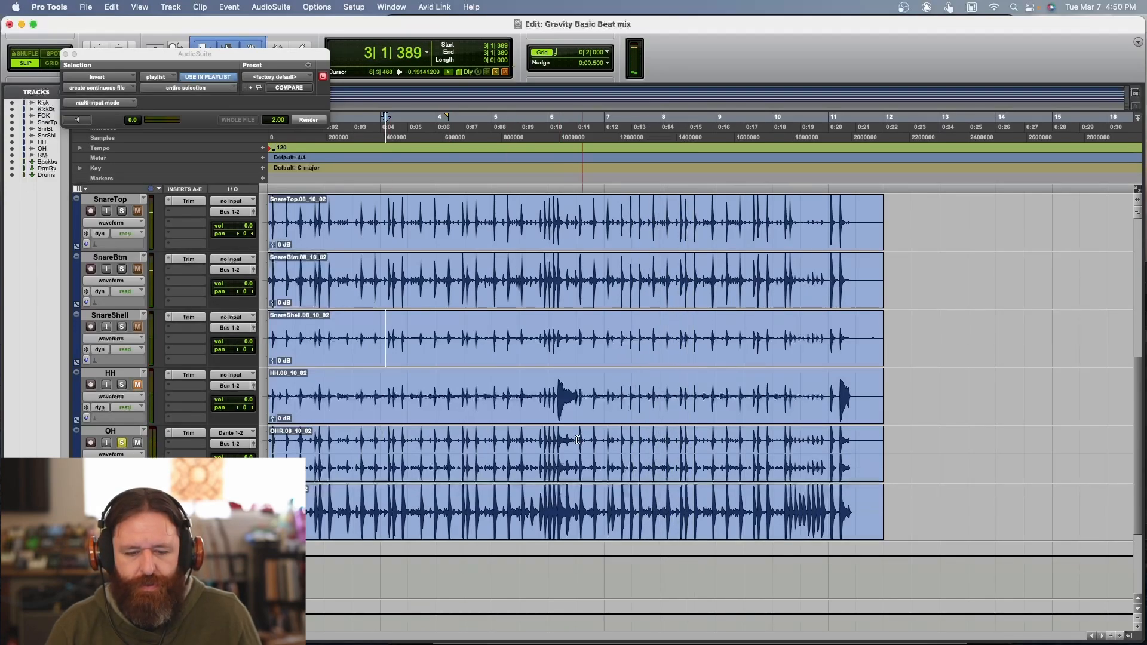
{"action": "key", "text": "space"}
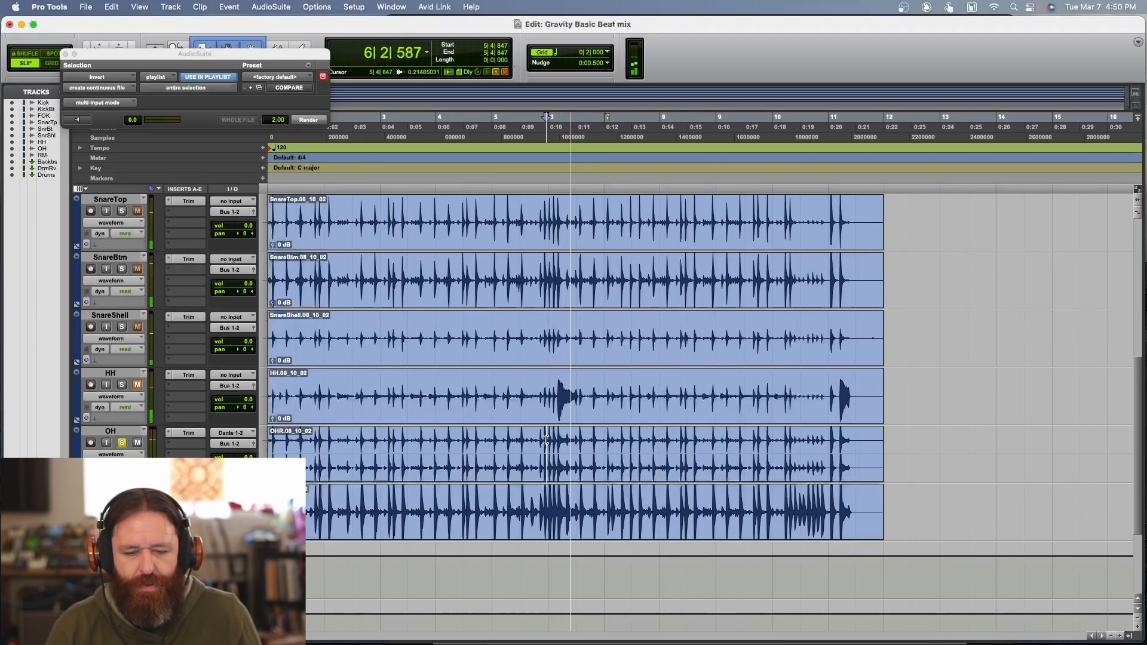
{"action": "key", "text": "space"}
{"action": "key", "text": "space"}
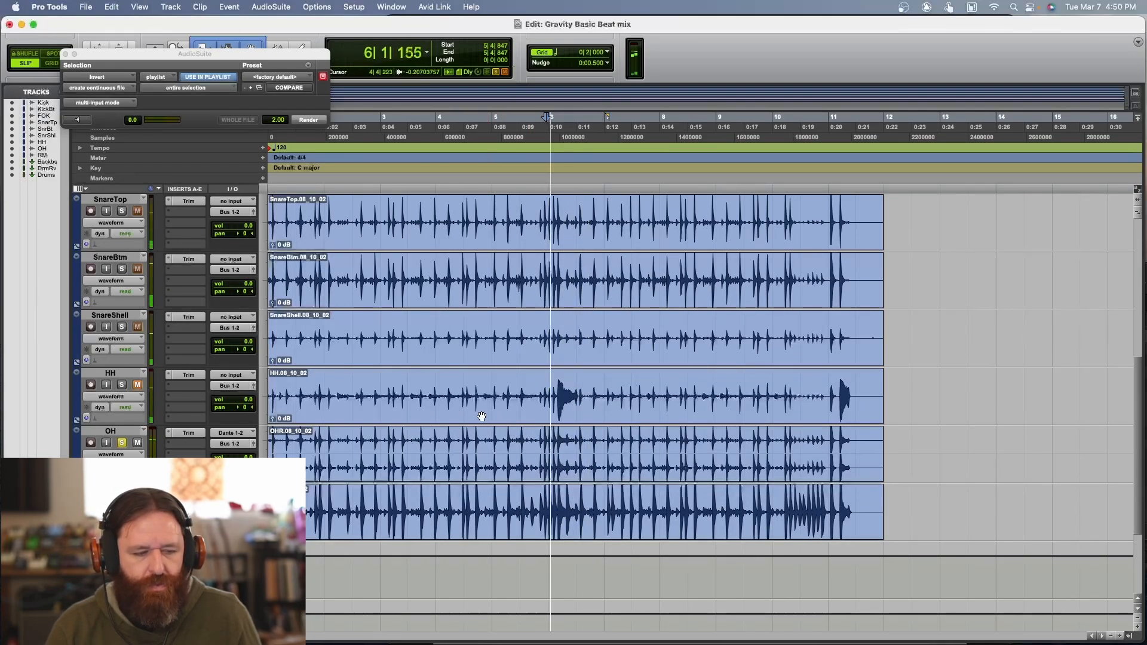
{"action": "key", "text": "space"}
{"action": "key", "text": "space"}
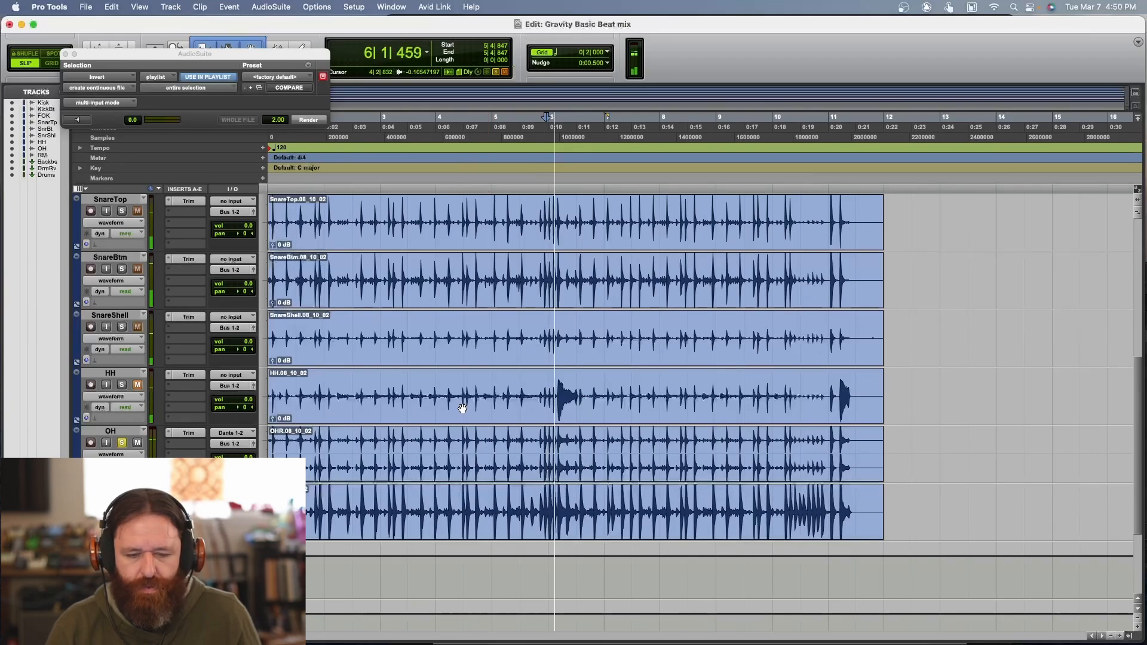
Step: Unmute HH, audition it soloed with OH from 5|4|847, and pan HH to 14 to match the overheads
{"action": "key", "text": "space"}
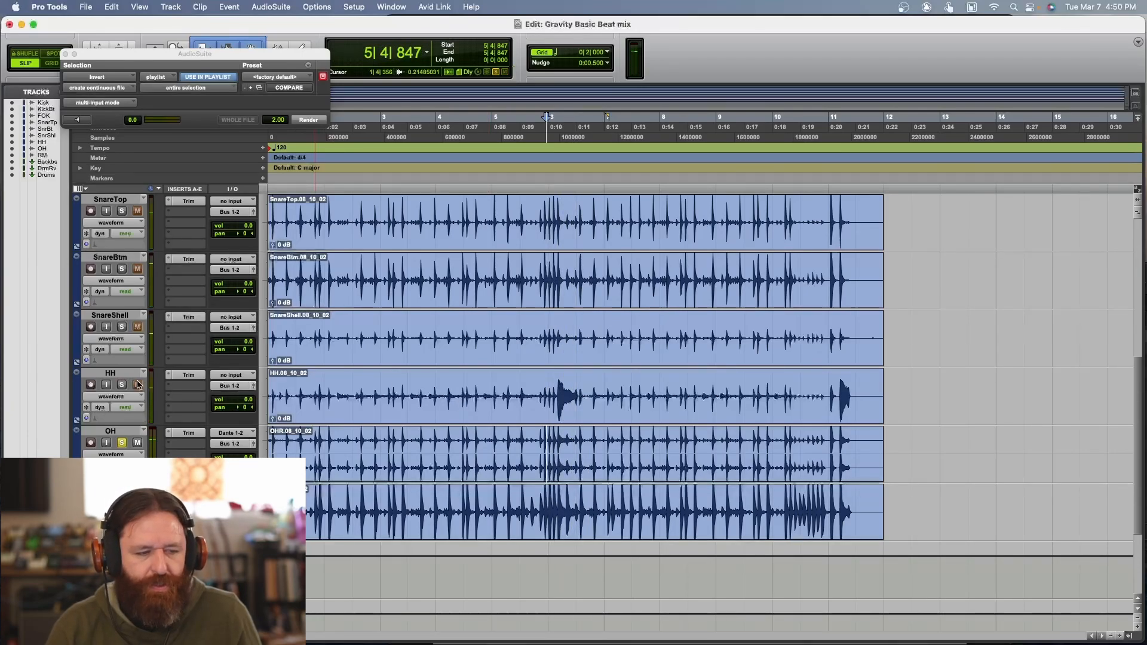
{"action": "key", "text": "space"}
{"action": "key", "text": "space"}
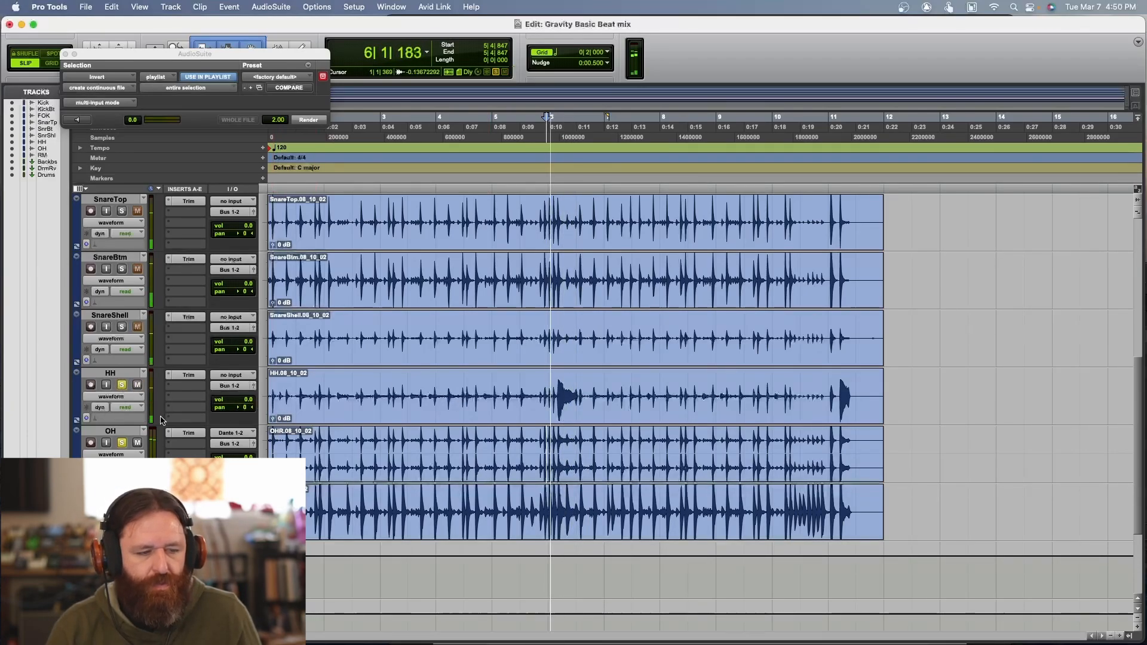
{"action": "key", "text": "space"}
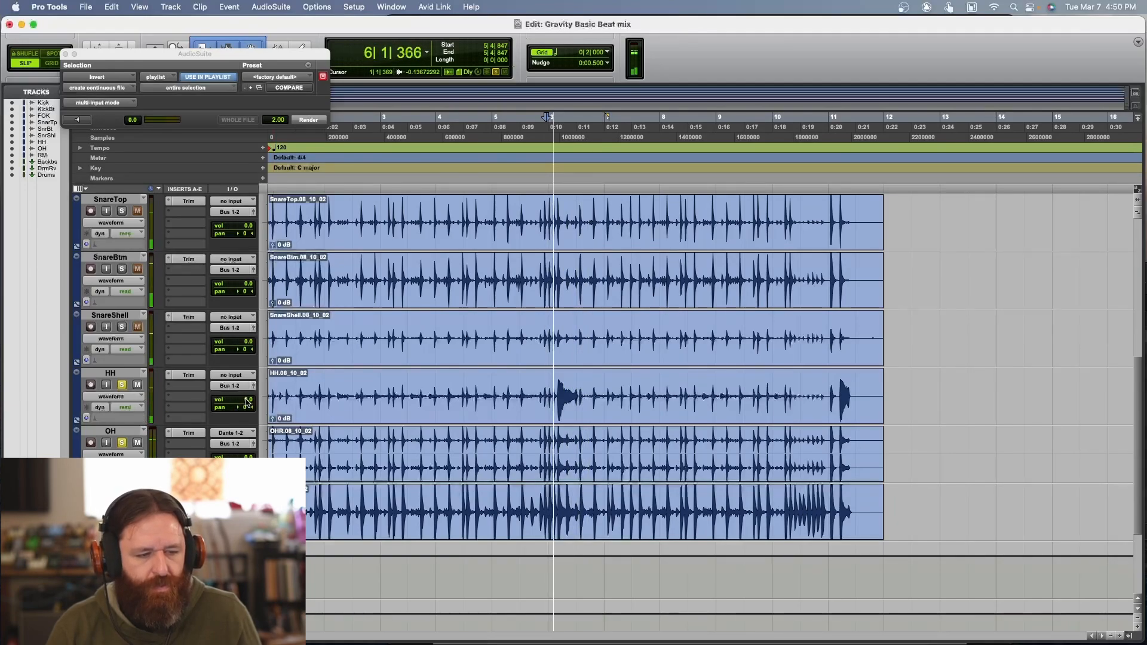
{"action": "left_click_drag", "start_coordinate": [245, 407], "coordinate": [250, 407]}
{"action": "key", "text": "space"}
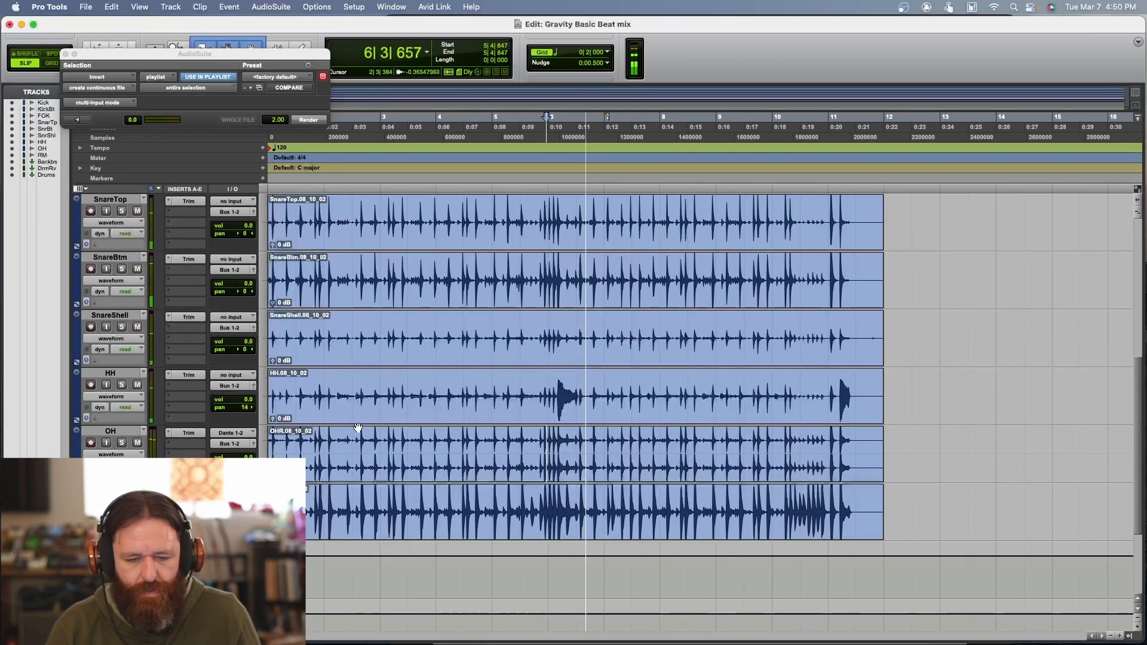
Step: Return the HH track's volume to 0.0 and lower its Trim plug-in gain to -9.2 dB during playback
{"action": "left_click_drag", "start_coordinate": [246, 399], "coordinate": [250, 401]}
{"action": "key", "text": "space"}
{"action": "left_click", "coordinate": [250, 400], "text": "alt"}
{"action": "left_click", "coordinate": [188, 375]}
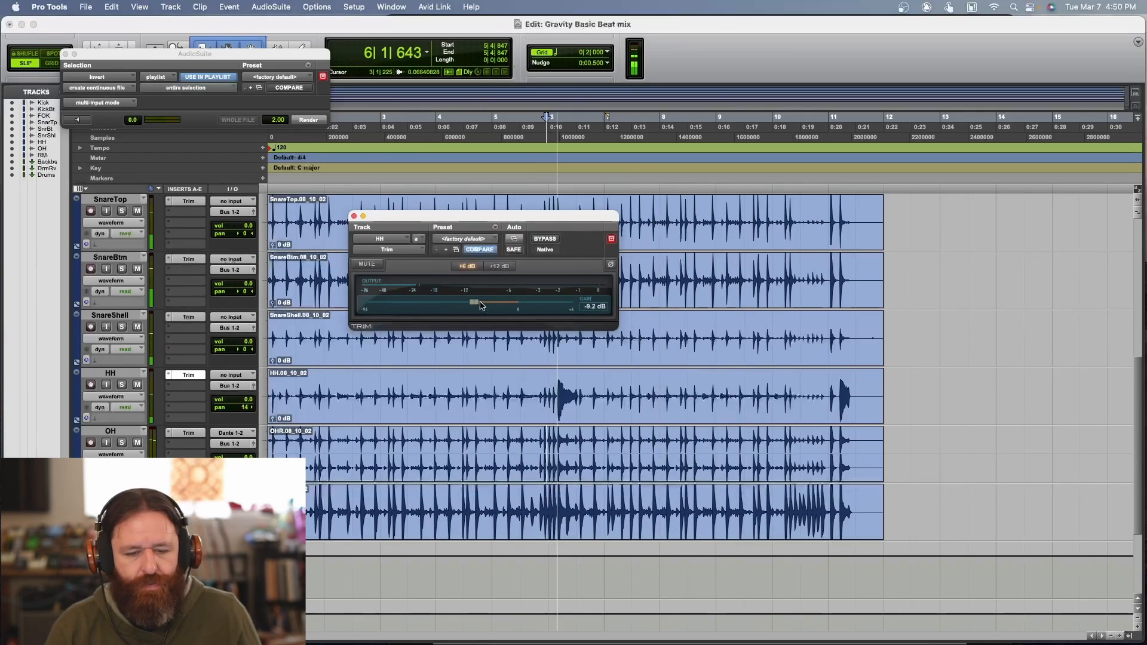
{"action": "left_click", "coordinate": [354, 216]}
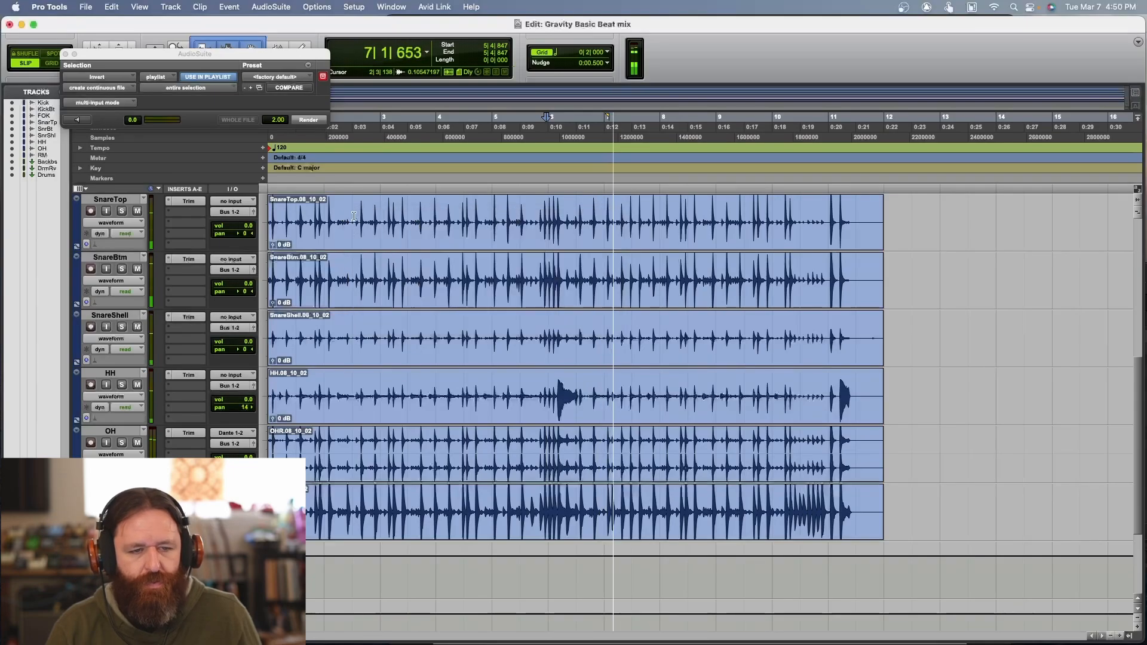
Step: Resize all tracks together, trying smaller heights before giving them one uniform medium height
{"action": "scroll", "coordinate": [428, 364], "scroll_direction": "up", "scroll_amount": 8}
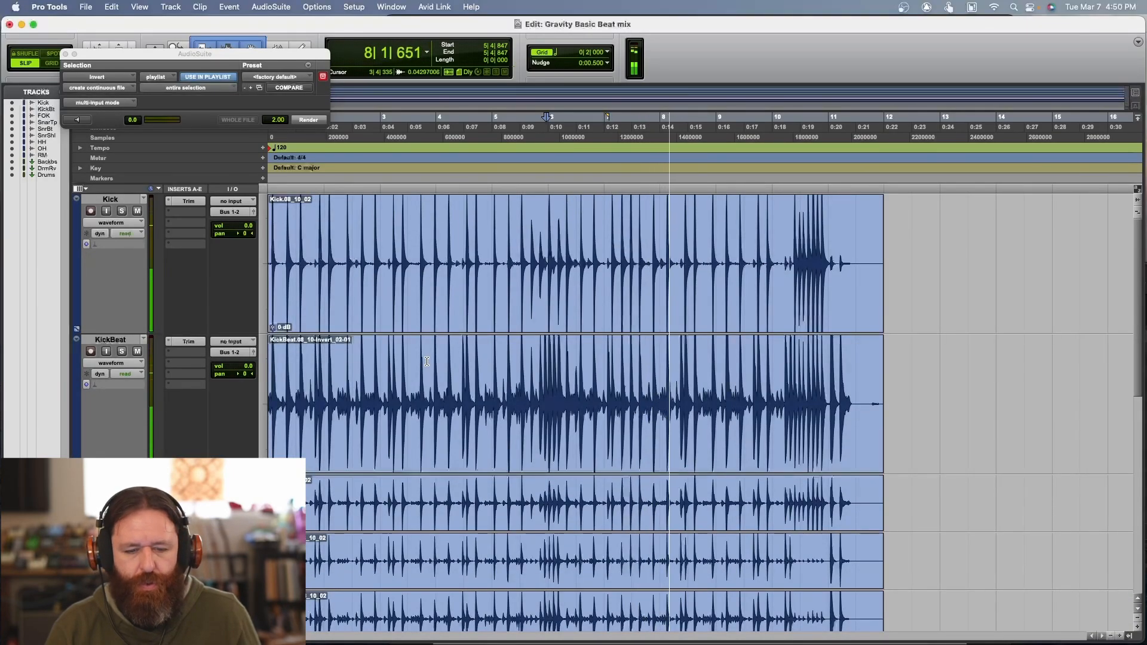
{"action": "key", "text": "ctrl+Down"}
{"action": "key", "text": "ctrl+Down"}
{"action": "key", "text": "ctrl+Down"}
{"action": "key", "text": "ctrl+Down"}
{"action": "key", "text": "ctrl+Down"}
{"action": "key", "text": "ctrl+Up"}
{"action": "key", "text": "ctrl+Up"}
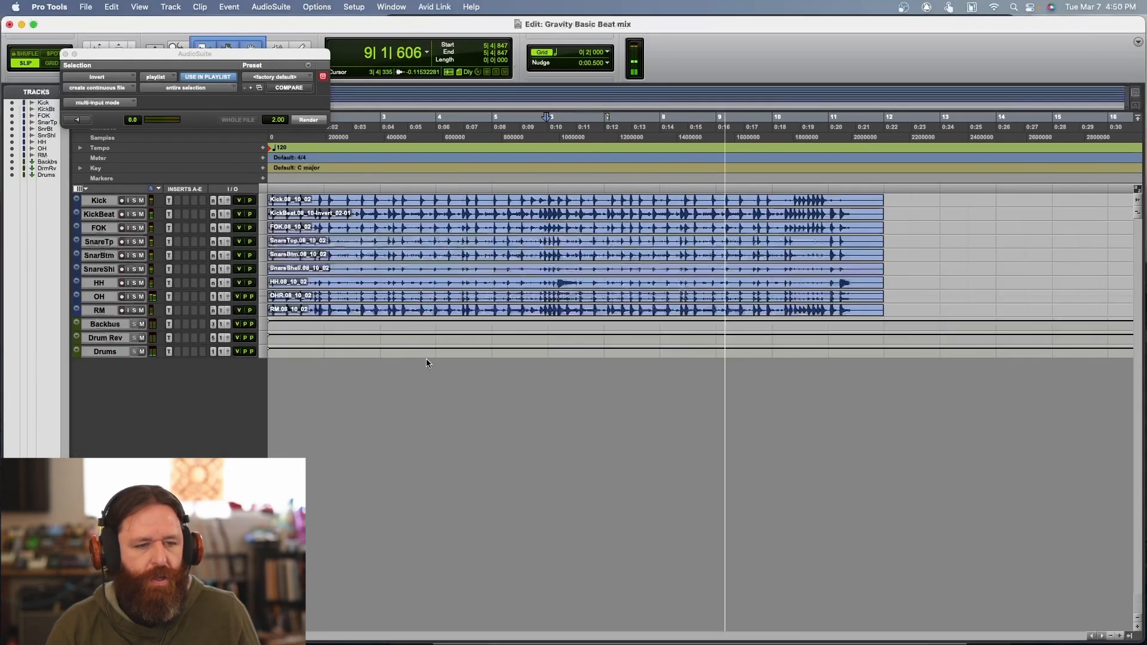
{"action": "key", "text": "ctrl+alt+Up"}
{"action": "key", "text": "ctrl+alt+Up"}
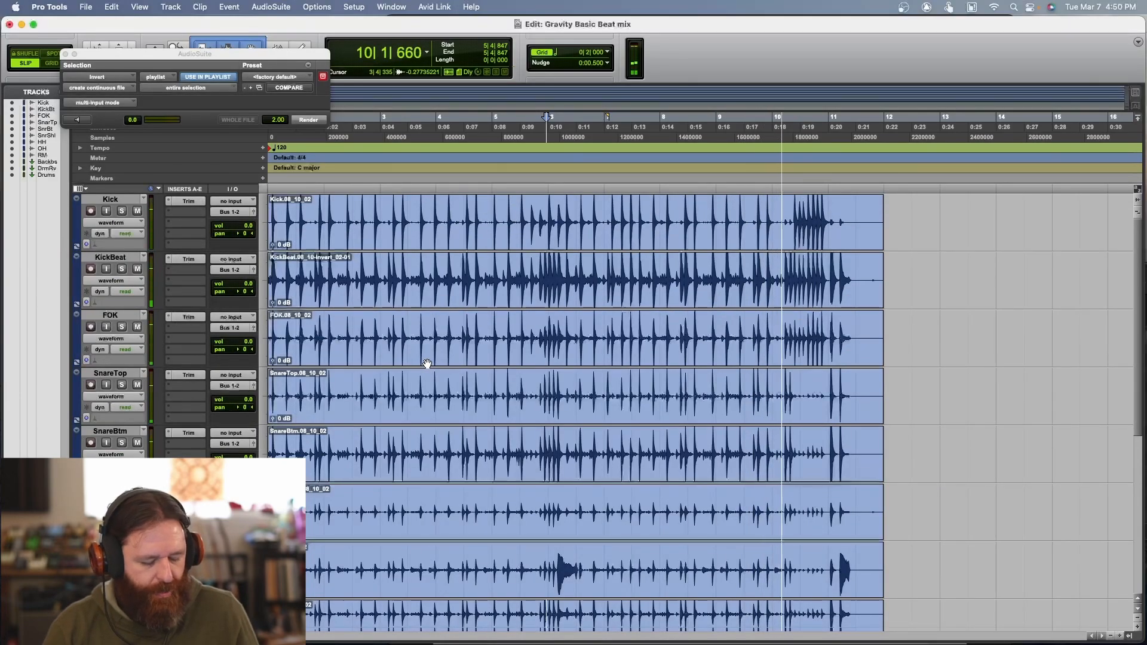
{"action": "key", "text": "ctrl+alt+Down"}
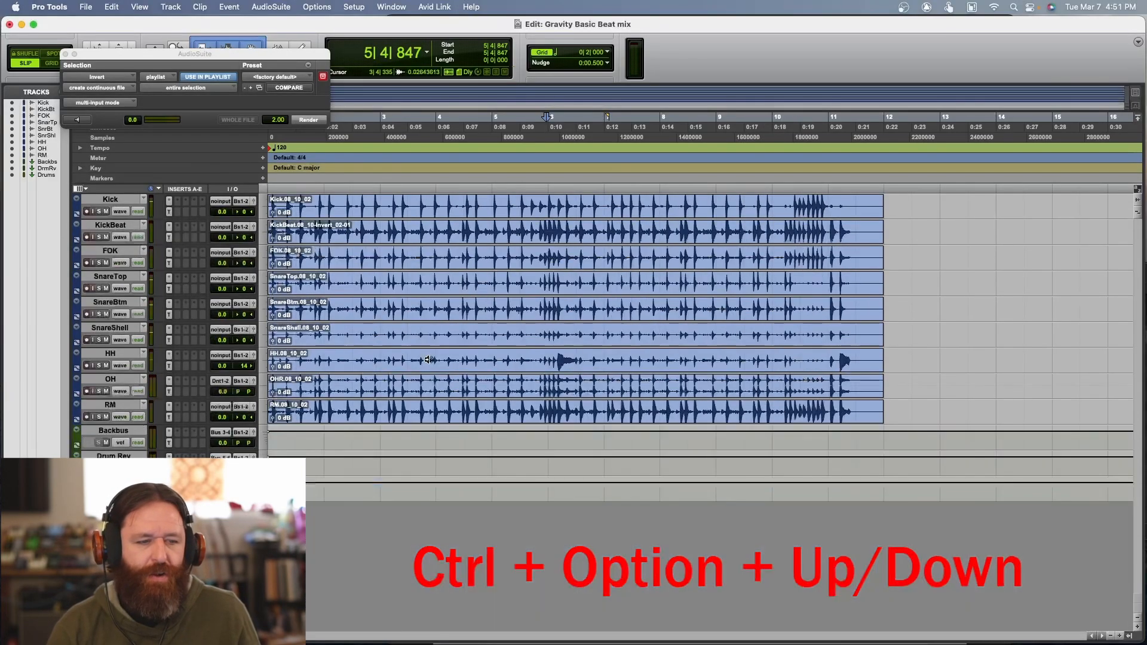
{"action": "key", "text": "ctrl+alt+Up"}
{"action": "key", "text": "ctrl+alt+Down"}
{"action": "key", "text": "ctrl+alt+Up"}
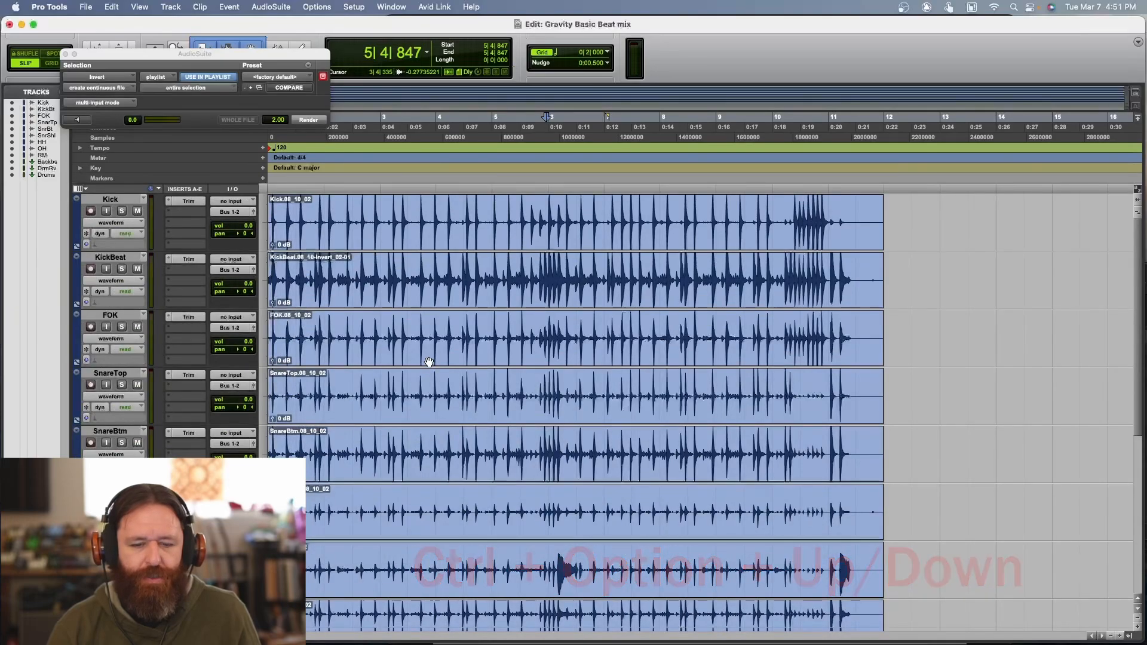
Step: Close the AudioSuite Invert window and play the full drum mix from 2|4|817
{"action": "scroll", "coordinate": [427, 363], "scroll_direction": "down", "scroll_amount": 5}
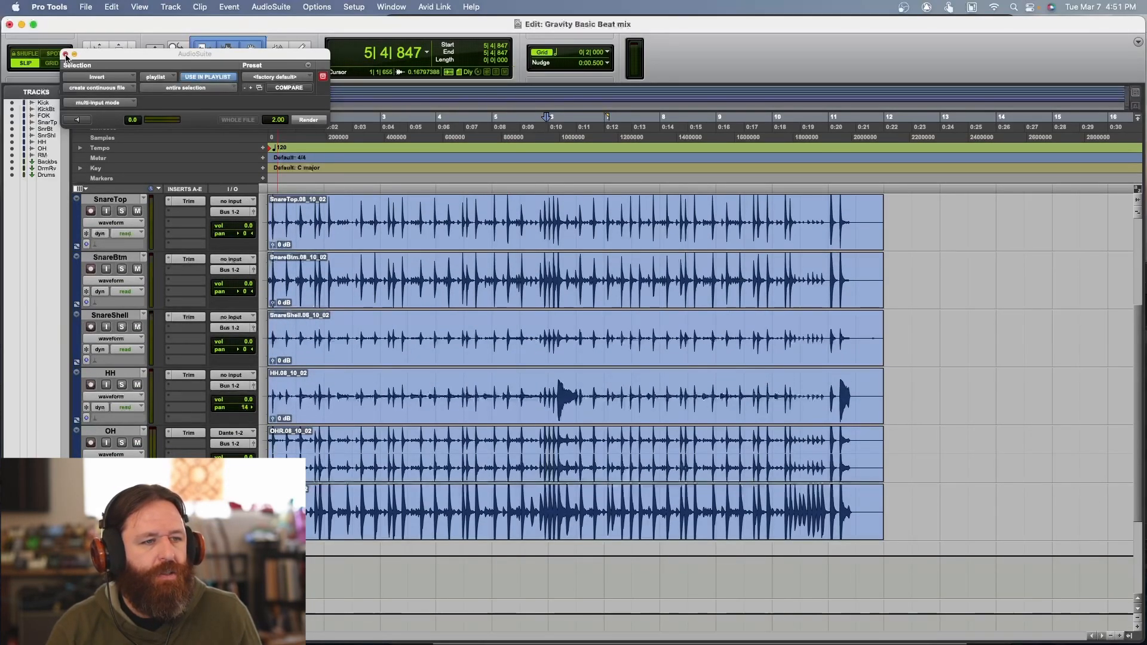
{"action": "left_click", "coordinate": [66, 54]}
{"action": "scroll", "coordinate": [568, 347], "scroll_direction": "up", "scroll_amount": 2}
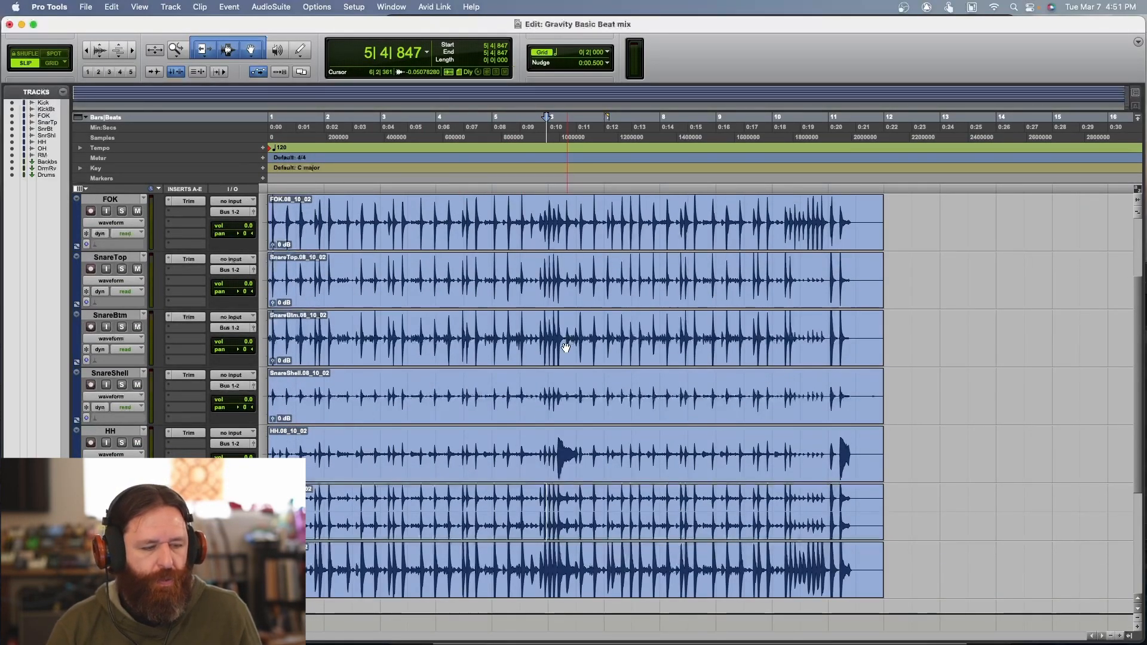
{"action": "key", "text": "space"}
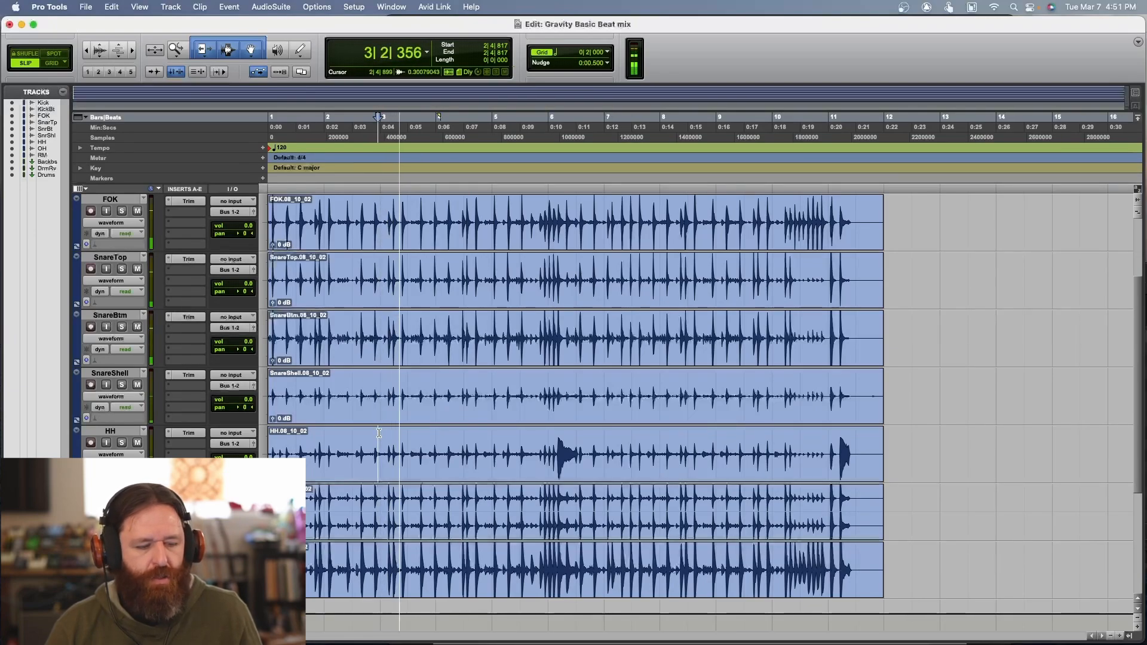
{"action": "scroll", "coordinate": [327, 541], "scroll_direction": "down", "scroll_amount": 4}
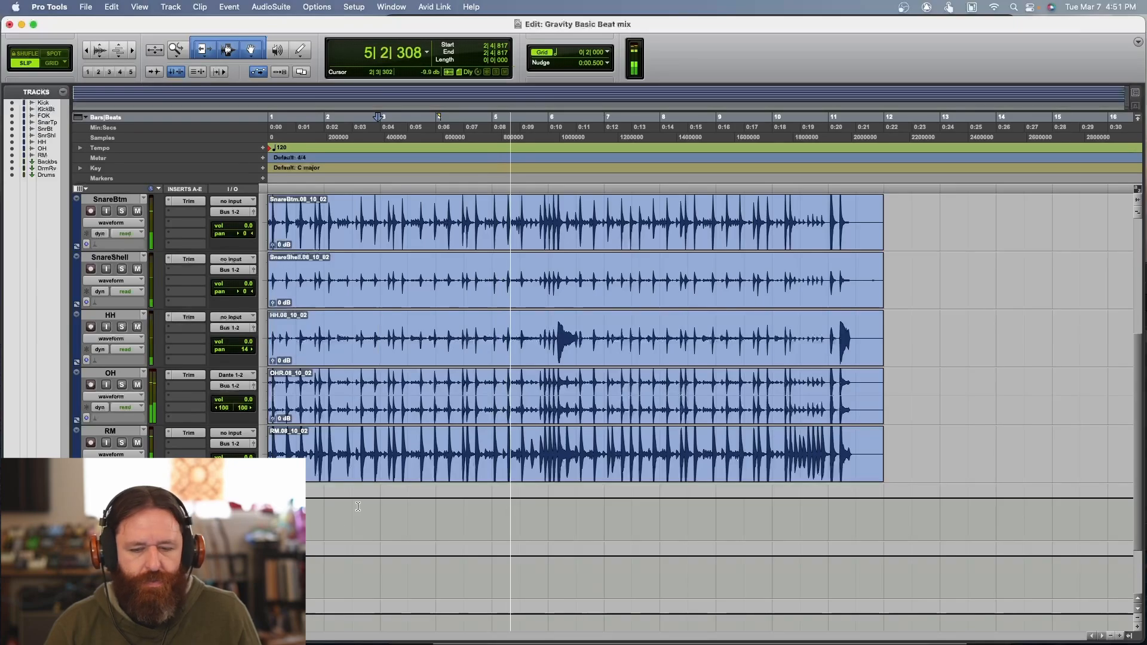
Step: Stop playback and add Bus 3-4 sends to the Kick and SnareTop tracks in the mixer, with Kick's send level at 0.0
{"action": "key", "text": "space"}
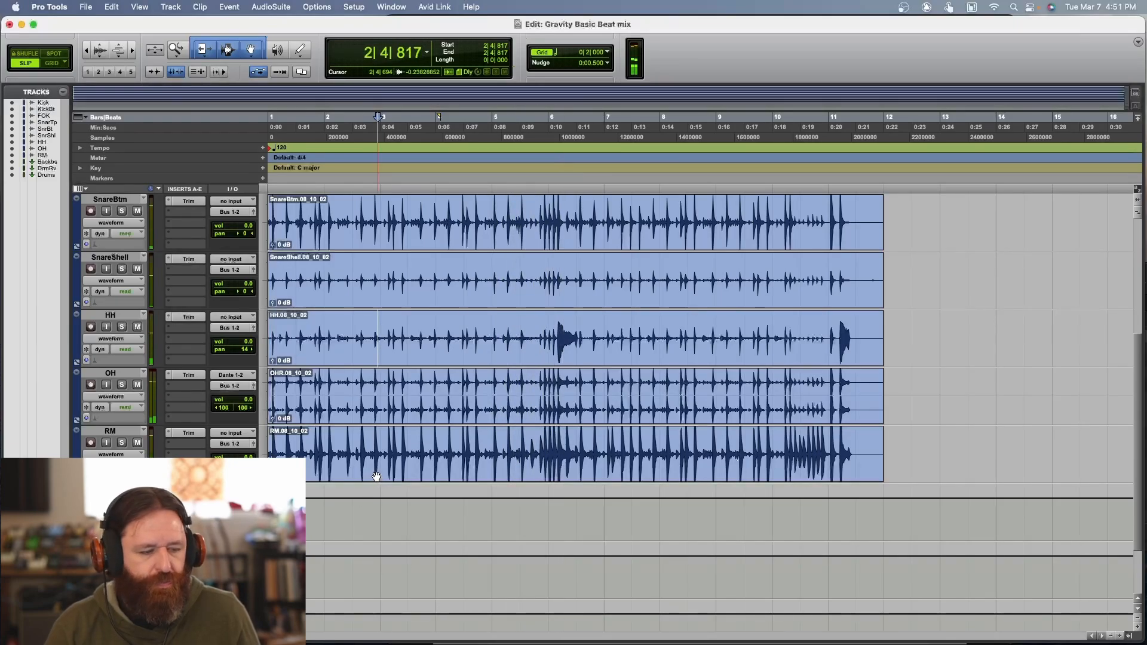
{"action": "scroll", "coordinate": [373, 475], "scroll_direction": "up", "scroll_amount": 6}
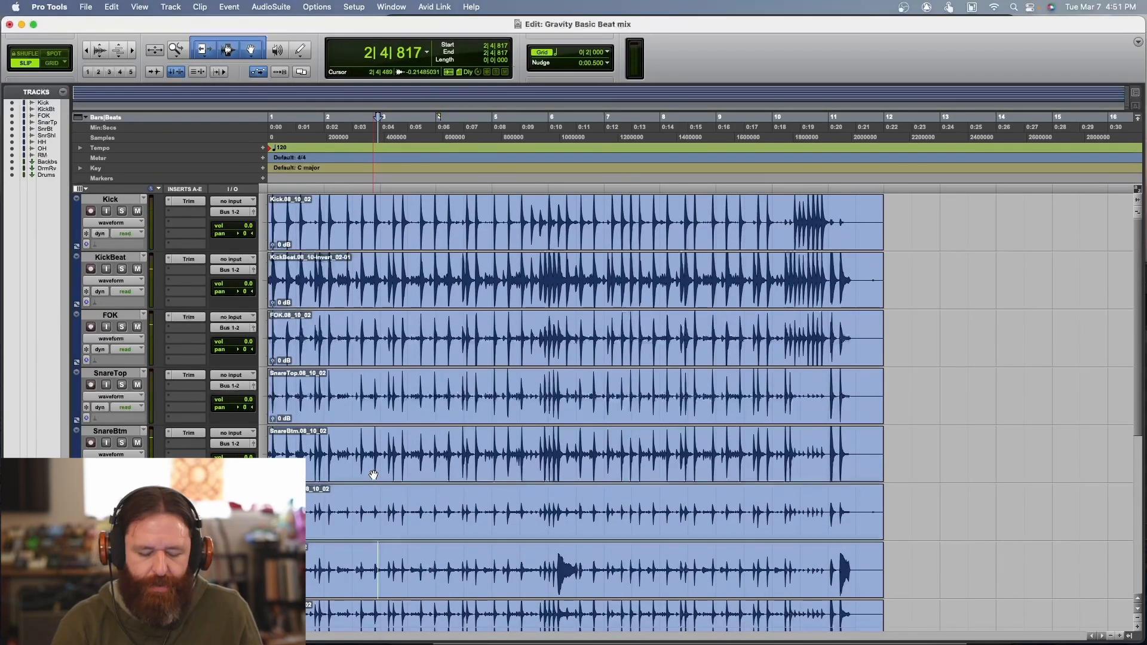
{"action": "key", "text": "super+equal"}
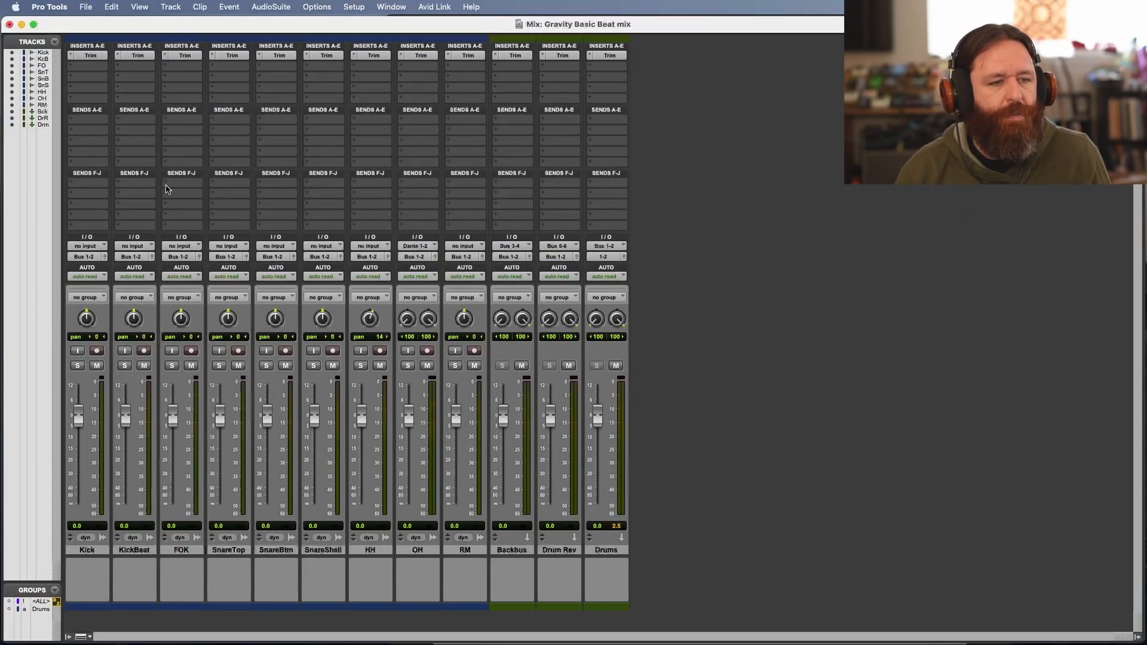
{"action": "left_click", "coordinate": [86, 186]}
{"action": "mouse_move", "coordinate": [99, 198]}
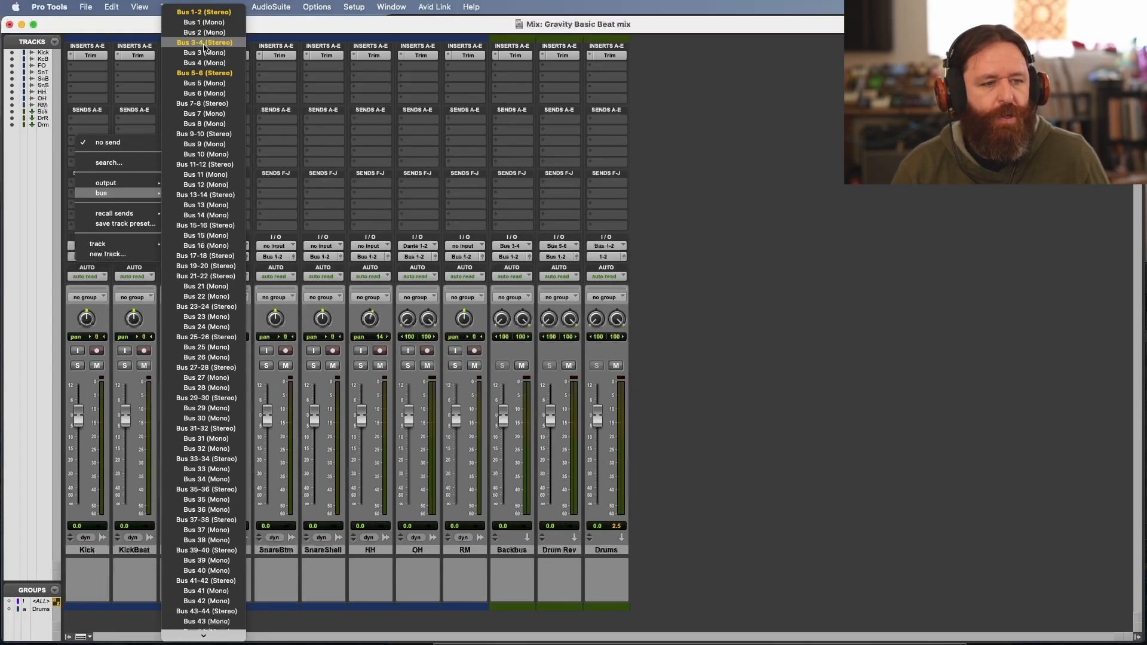
{"action": "left_click", "coordinate": [203, 43]}
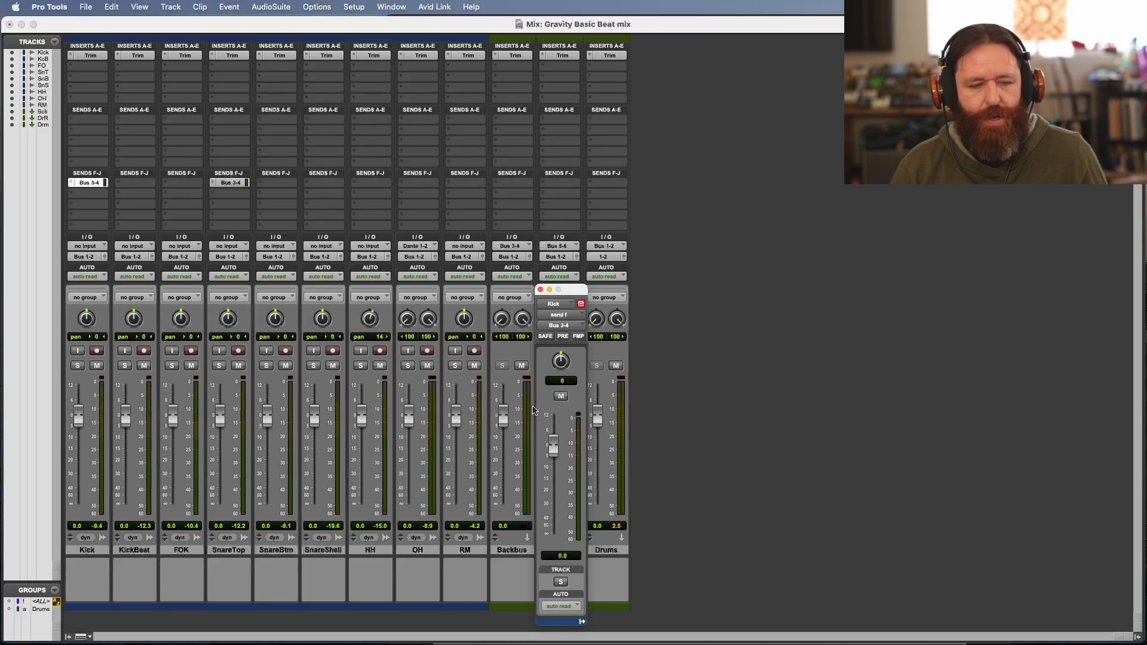
Step: Set SnareTop's Bus 3-4 send level to 0.0 and move the send window clear of the channel strips
{"action": "left_click", "coordinate": [232, 182]}
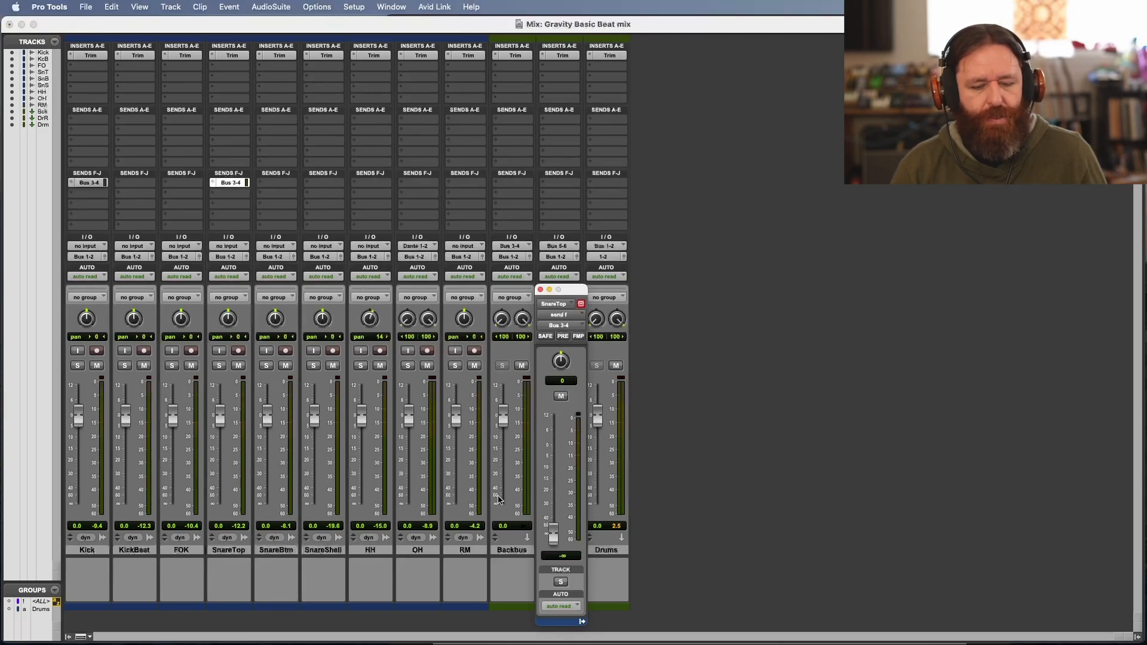
{"action": "left_click", "coordinate": [552, 534], "text": "alt"}
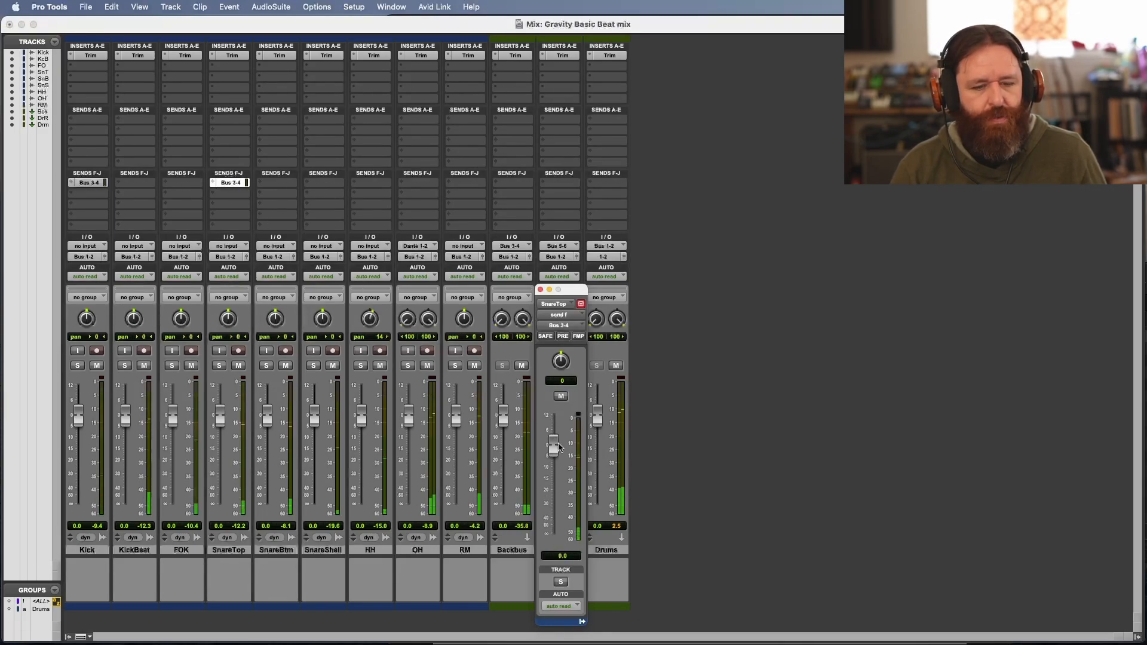
{"action": "left_click_drag", "start_coordinate": [562, 290], "coordinate": [860, 280]}
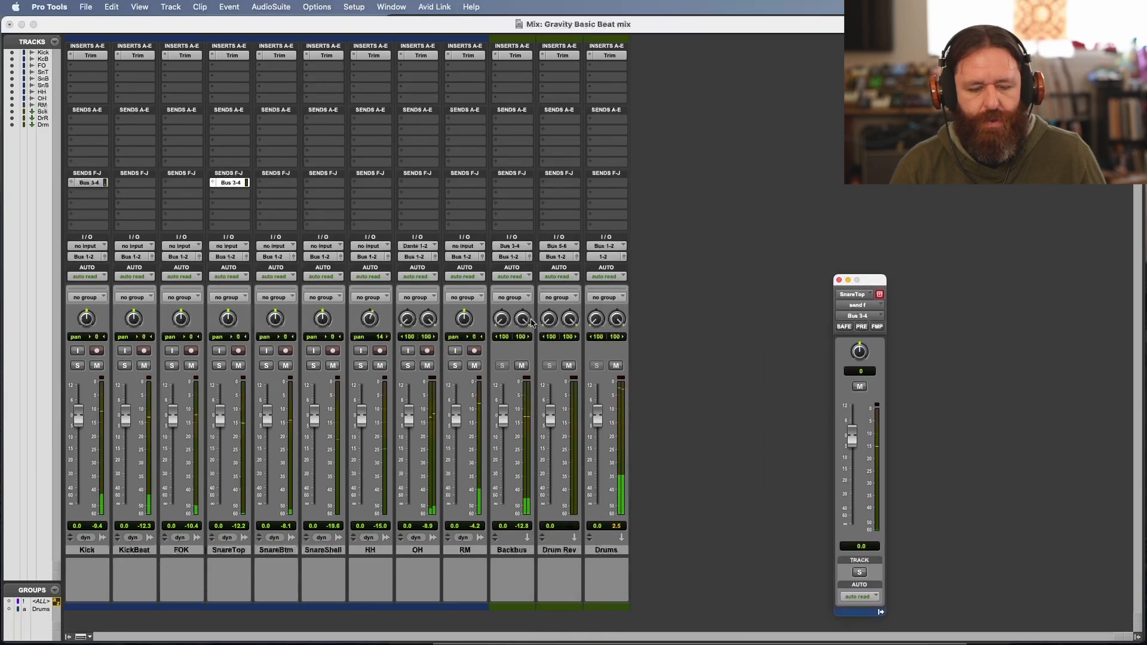
Step: Solo the Backbus track and switch the Kick and SnareTop Bus 3-4 sends to pre-fader, with Follow Main Pan off
{"action": "left_click", "coordinate": [502, 366]}
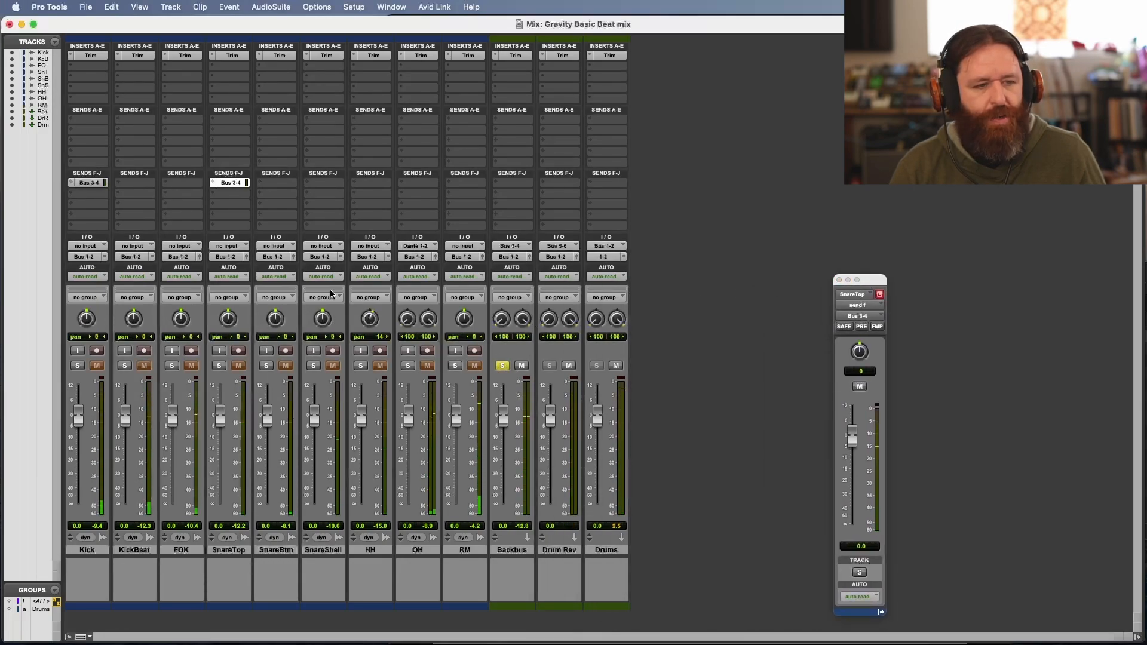
{"action": "left_click", "coordinate": [844, 327]}
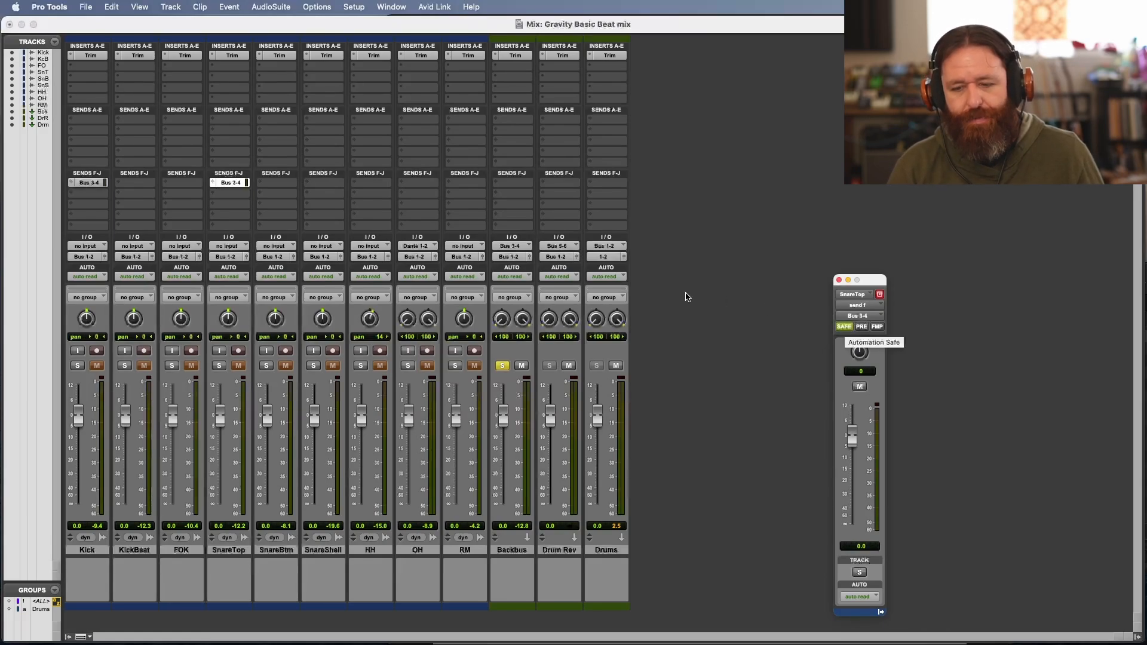
{"action": "left_click", "coordinate": [873, 328]}
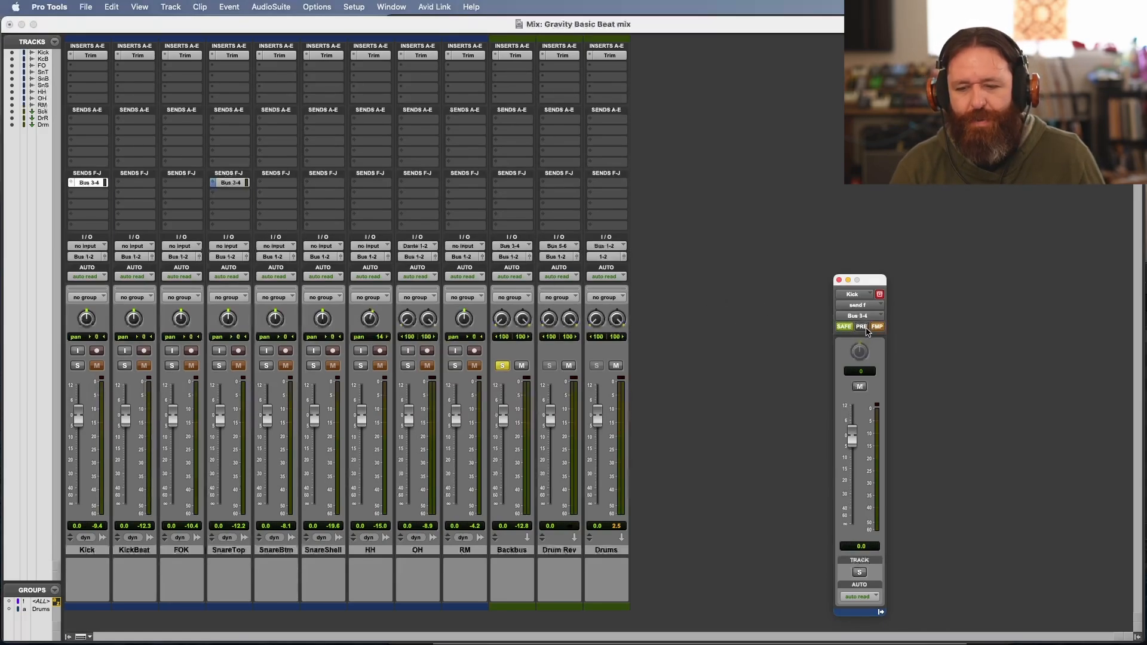
{"action": "left_click", "coordinate": [877, 328]}
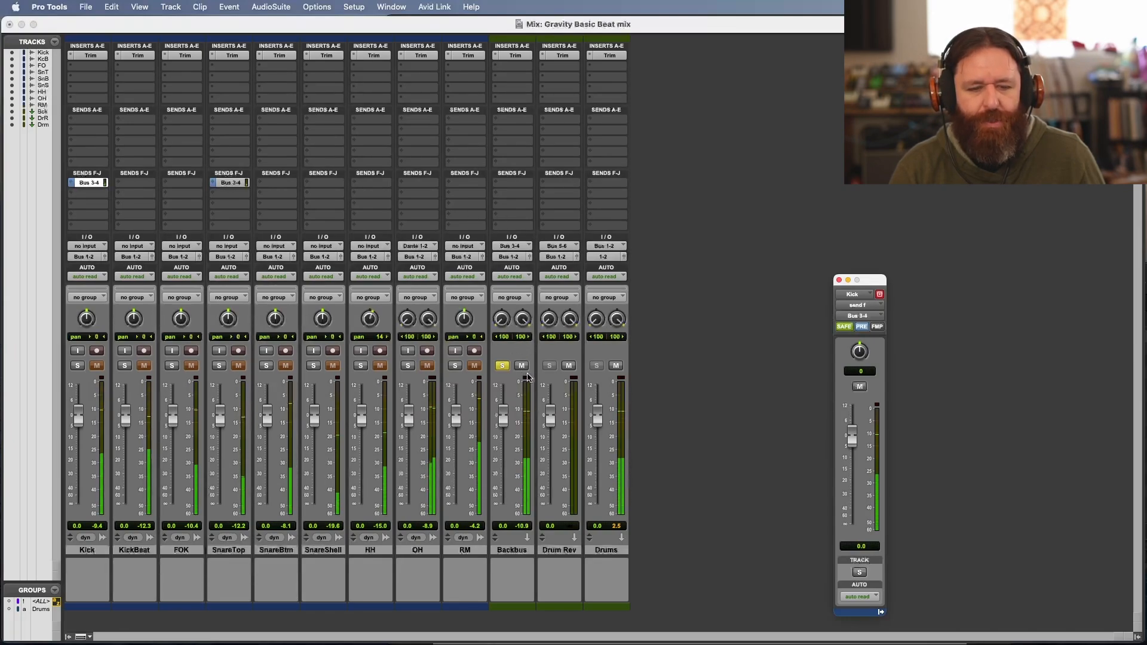
Step: Insert the stereo Dyn3 Compressor/Limiter on Backbus below its Trim plug-in and reposition the compressor window
{"action": "left_click", "coordinate": [512, 71]}
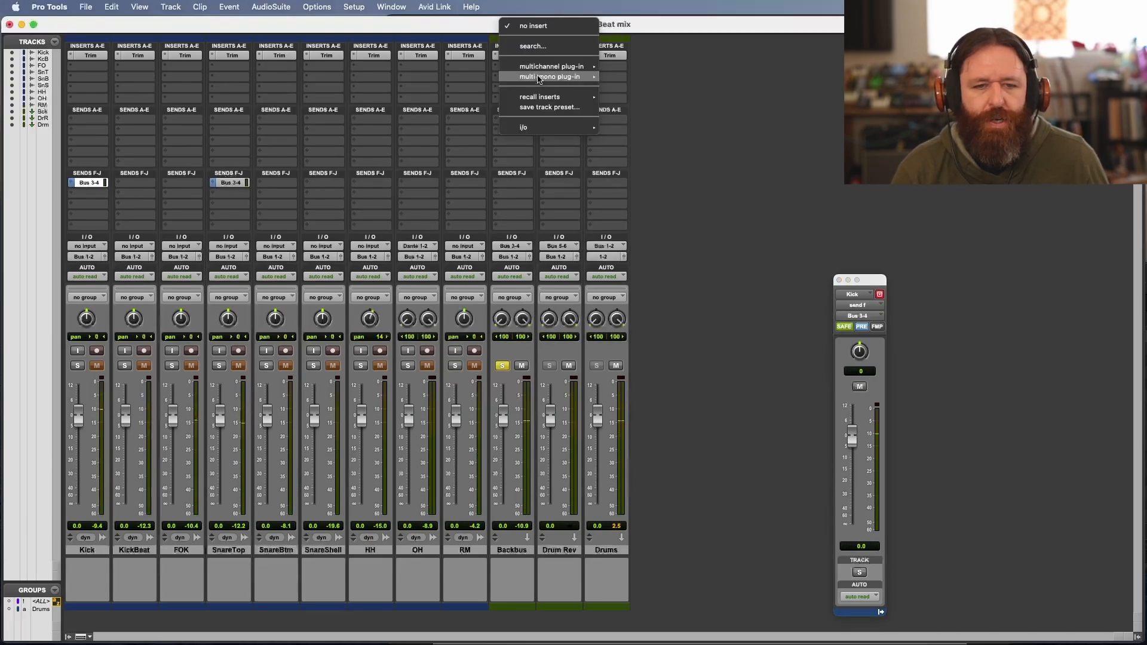
{"action": "mouse_move", "coordinate": [548, 68]}
{"action": "mouse_move", "coordinate": [632, 79]}
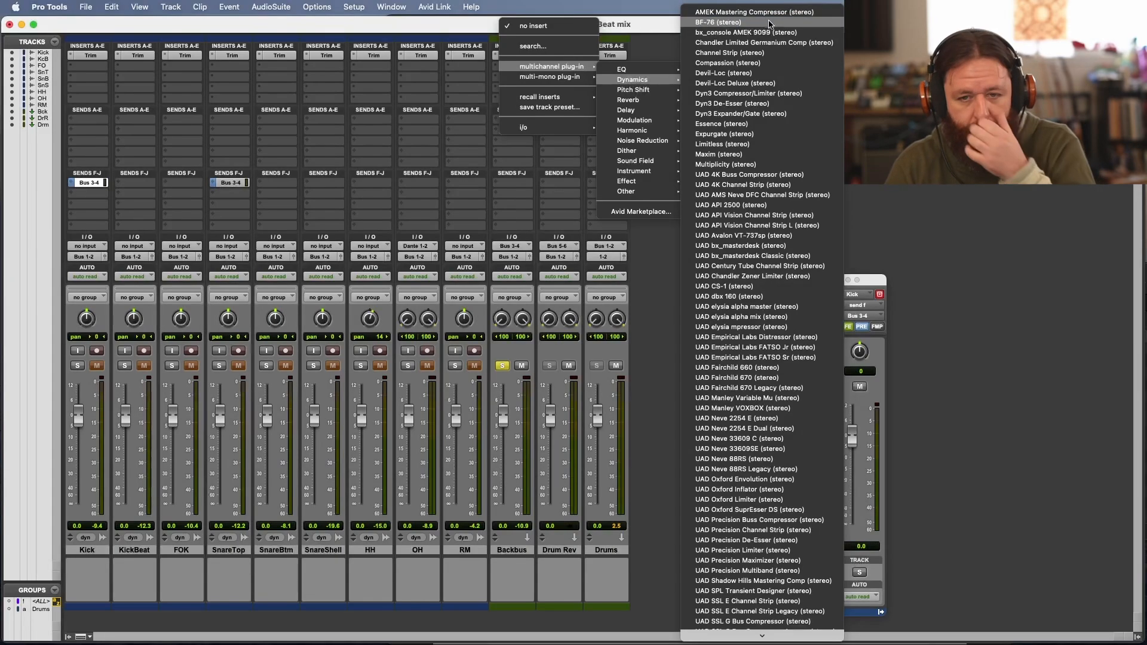
{"action": "left_click", "coordinate": [765, 95]}
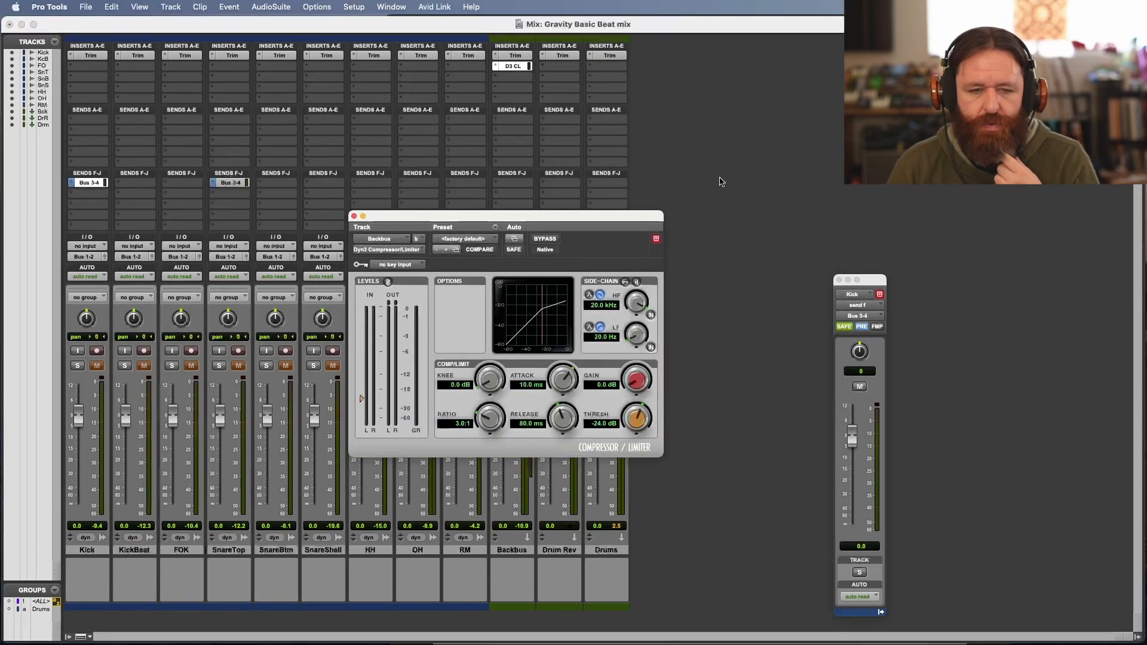
{"action": "left_click_drag", "start_coordinate": [706, 220], "coordinate": [822, 225]}
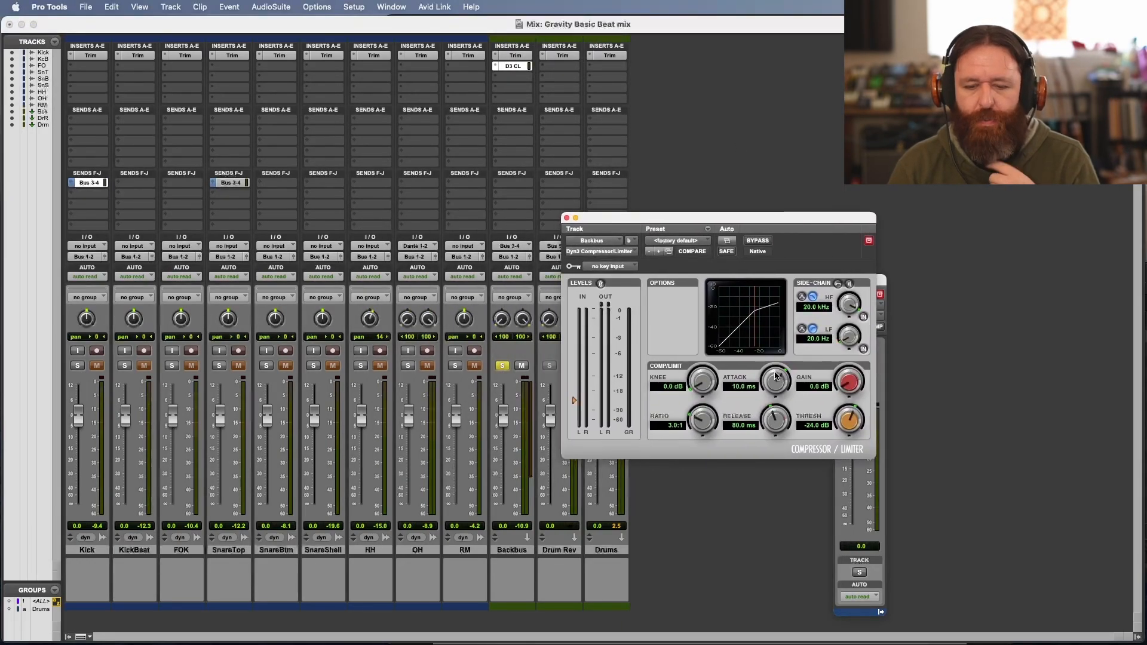
Step: Set the Backbus compressor to knee 15.4 dB, attack 350.7 us, ratio 10.4:1, threshold -36.2 dB and gain 7.6 dB, auditioning during playback
{"action": "mouse_move", "coordinate": [702, 347]}
{"action": "left_mouse_down"}
{"action": "mouse_move", "coordinate": [704, 331]}
{"action": "mouse_move", "coordinate": [692, 331]}
{"action": "left_mouse_up"}
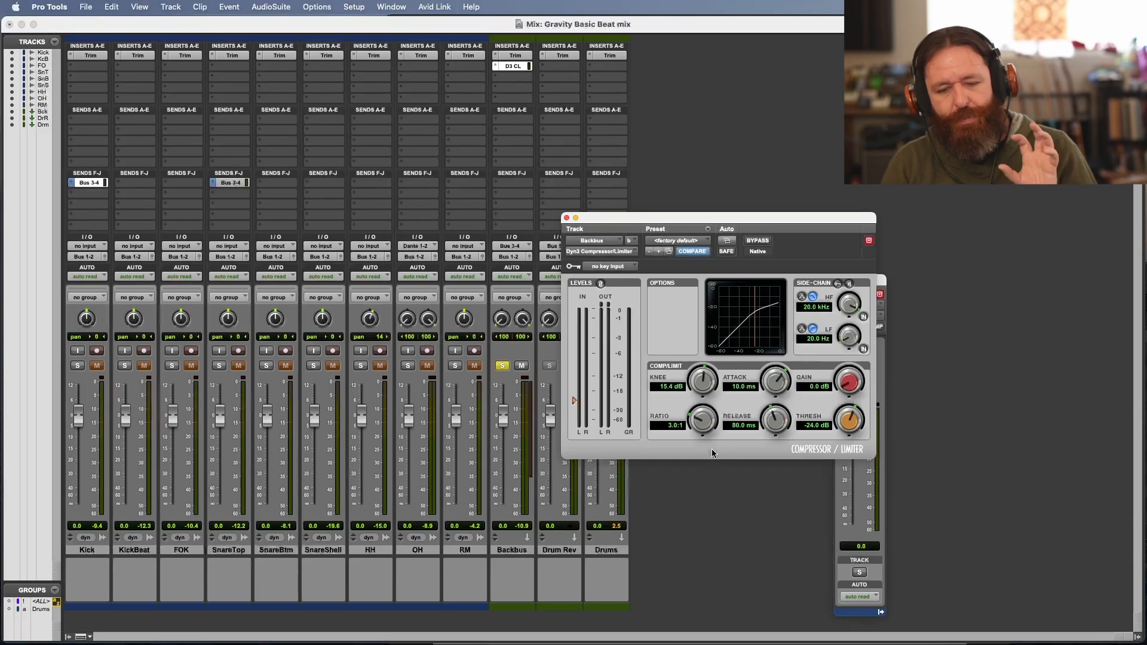
{"action": "left_click_drag", "start_coordinate": [775, 380], "coordinate": [775, 387]}
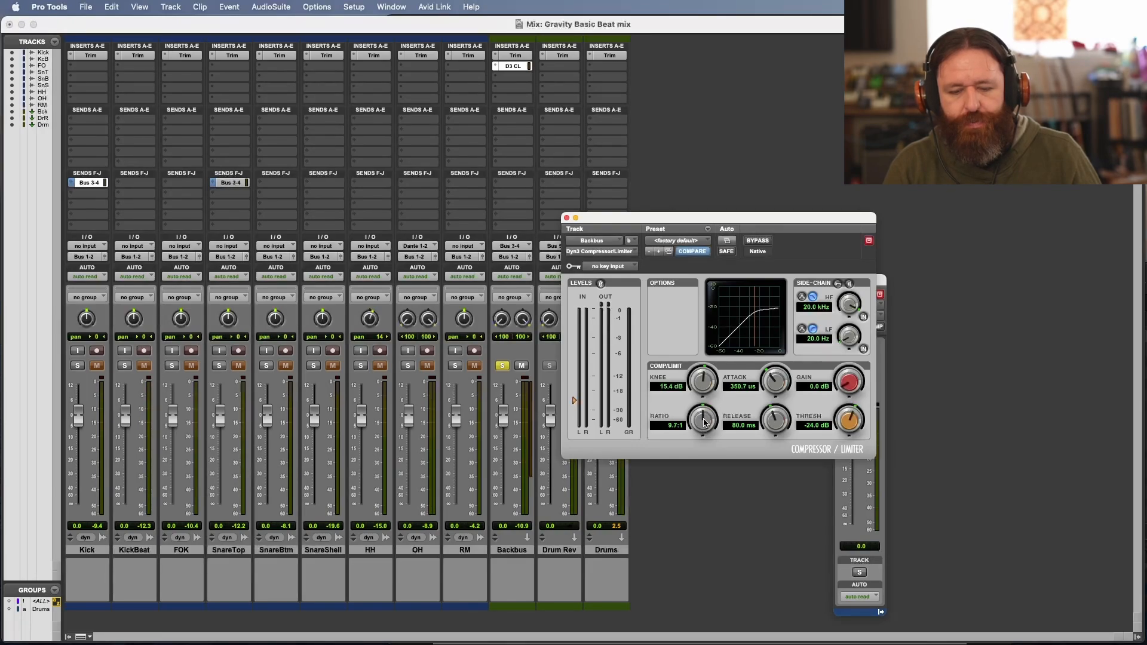
{"action": "key", "text": "space"}
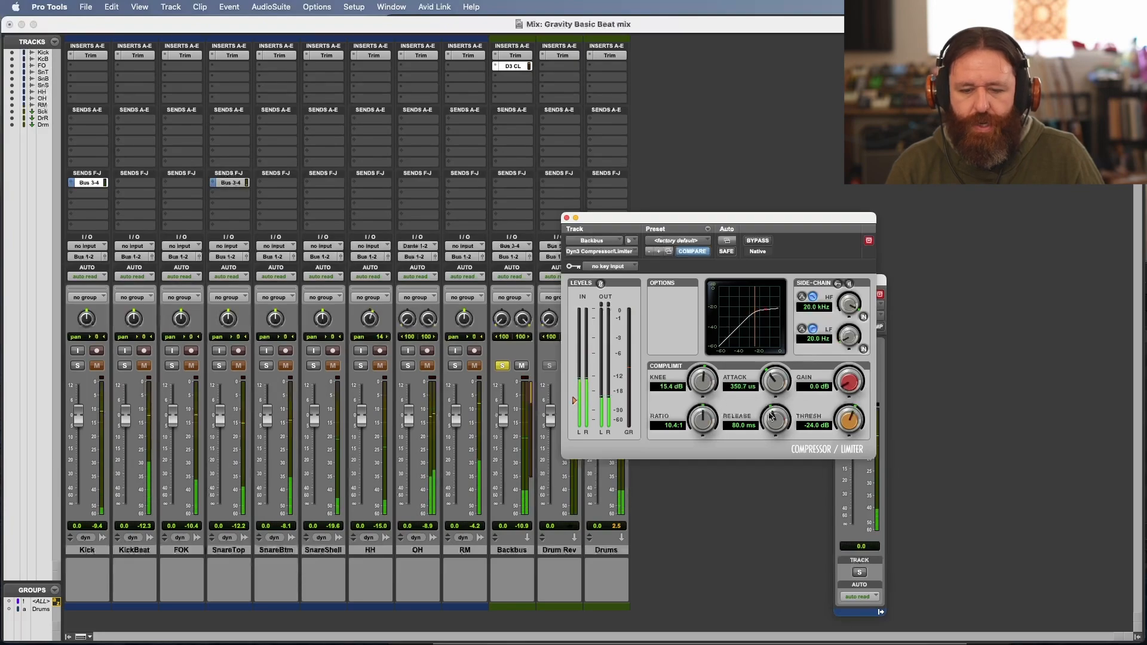
{"action": "left_click_drag", "start_coordinate": [848, 419], "coordinate": [836, 428]}
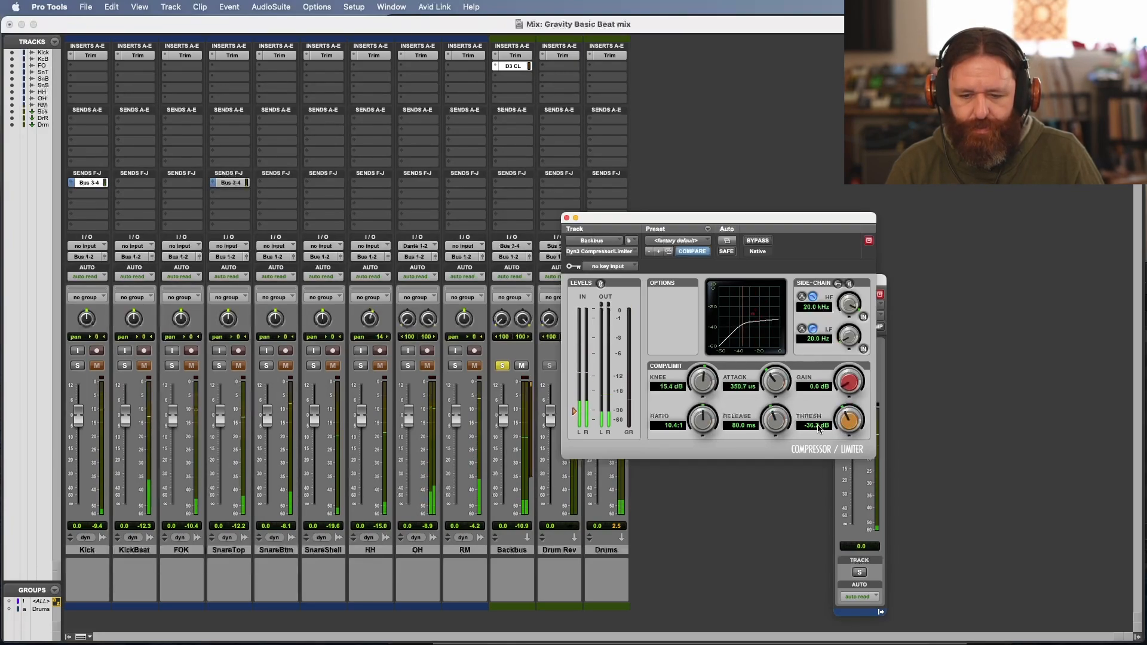
{"action": "left_click_drag", "start_coordinate": [846, 383], "coordinate": [835, 380]}
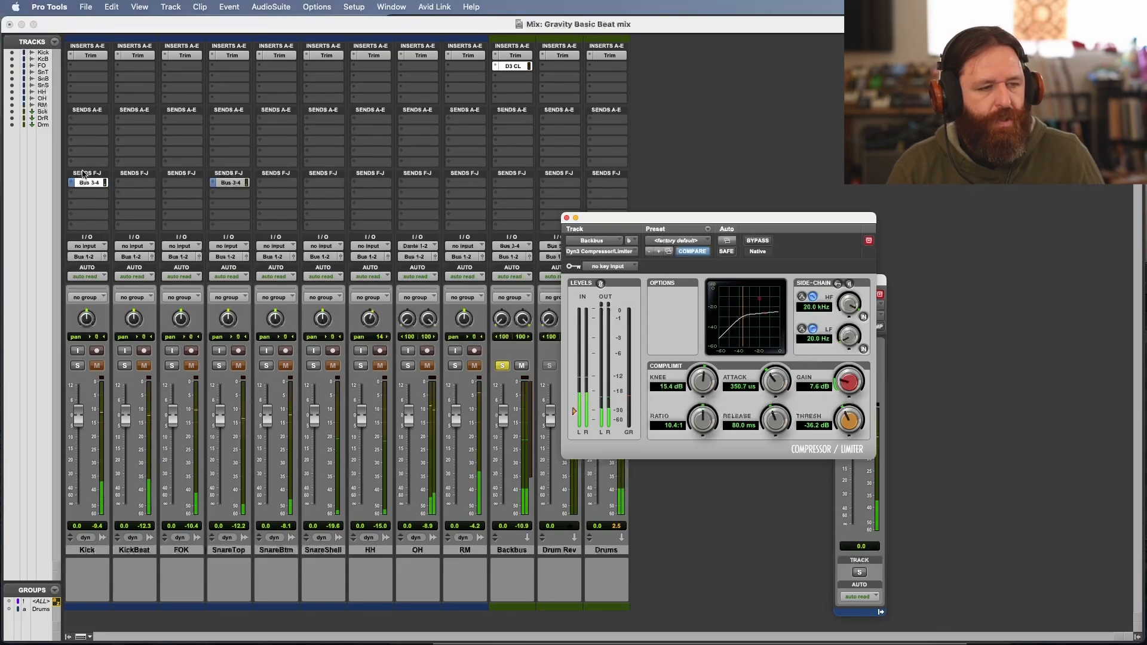
Step: Copy Kick's Bus 3-4 send to the FOK track and lower the FOK send level to -17.9 dB
{"action": "left_click_drag", "start_coordinate": [86, 183], "coordinate": [179, 185]}
{"action": "left_click", "coordinate": [179, 183]}
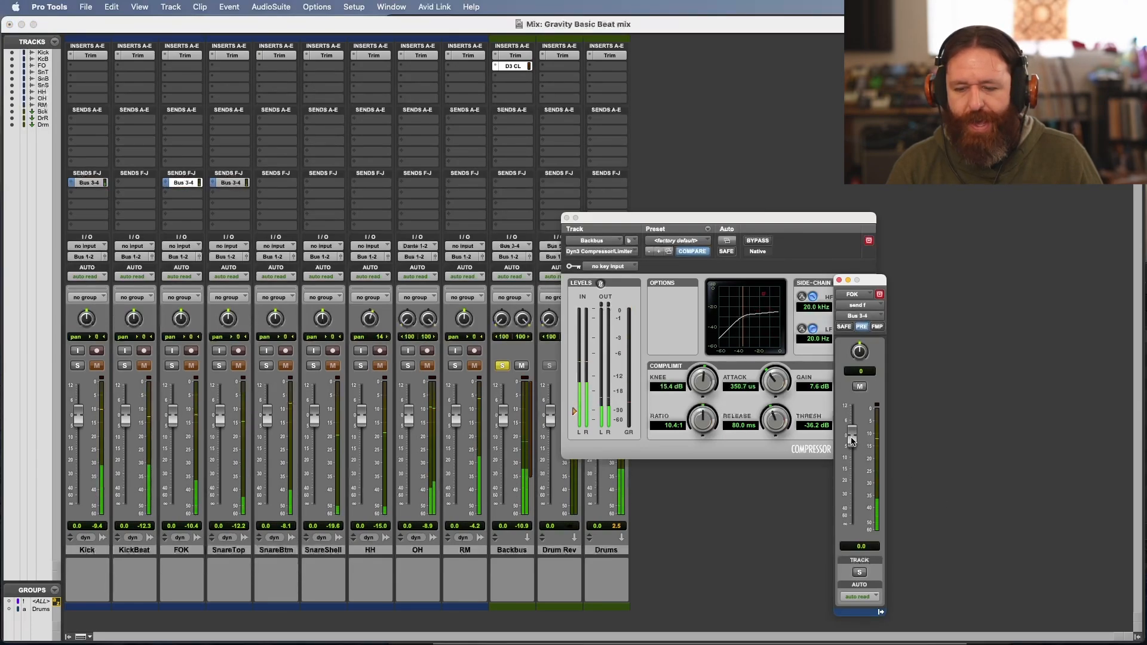
{"action": "left_click_drag", "start_coordinate": [852, 443], "coordinate": [852, 478]}
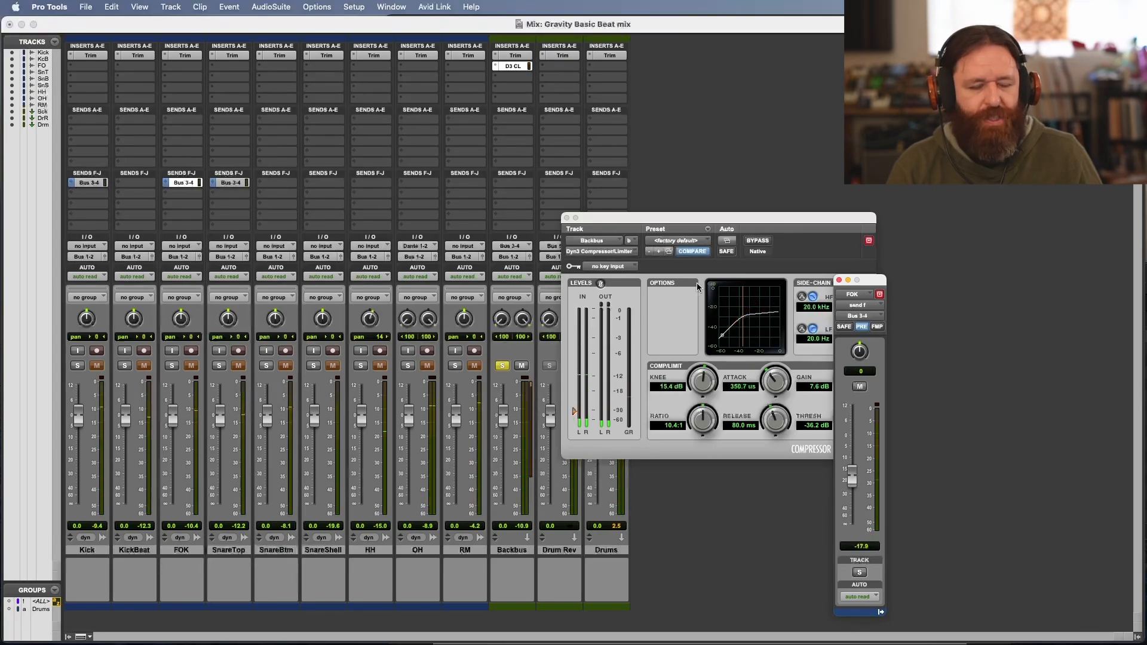
Step: Close the compressor window and insert the stereo EQ3 7-Band after the compressor on Backbus
{"action": "left_click_drag", "start_coordinate": [704, 233], "coordinate": [752, 185]}
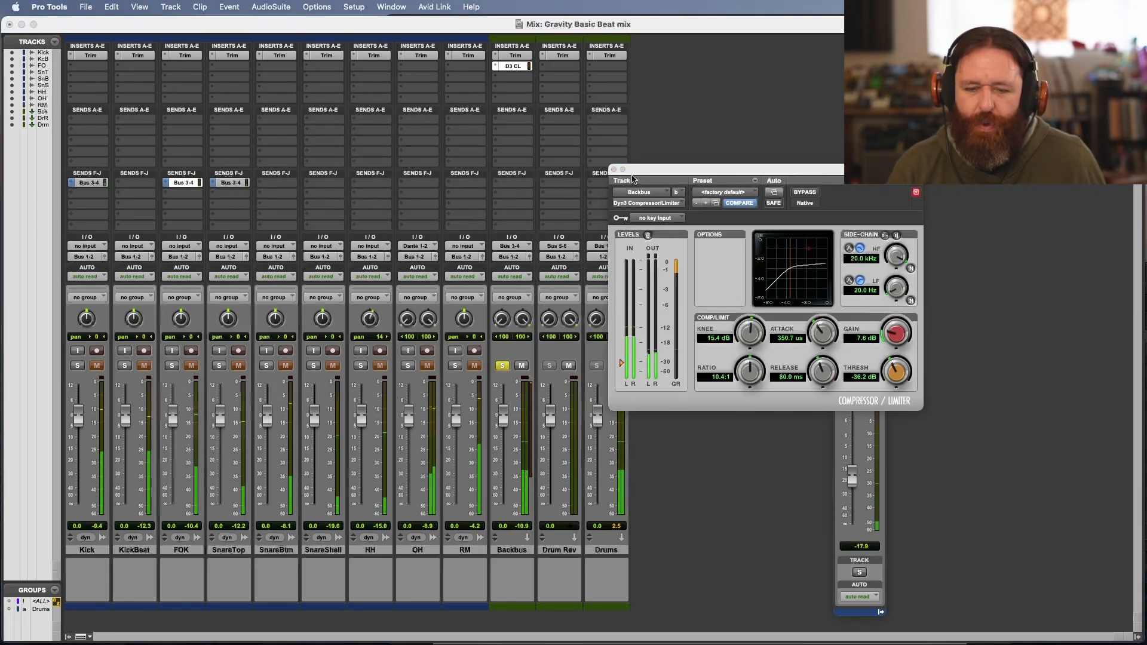
{"action": "left_click", "coordinate": [615, 170]}
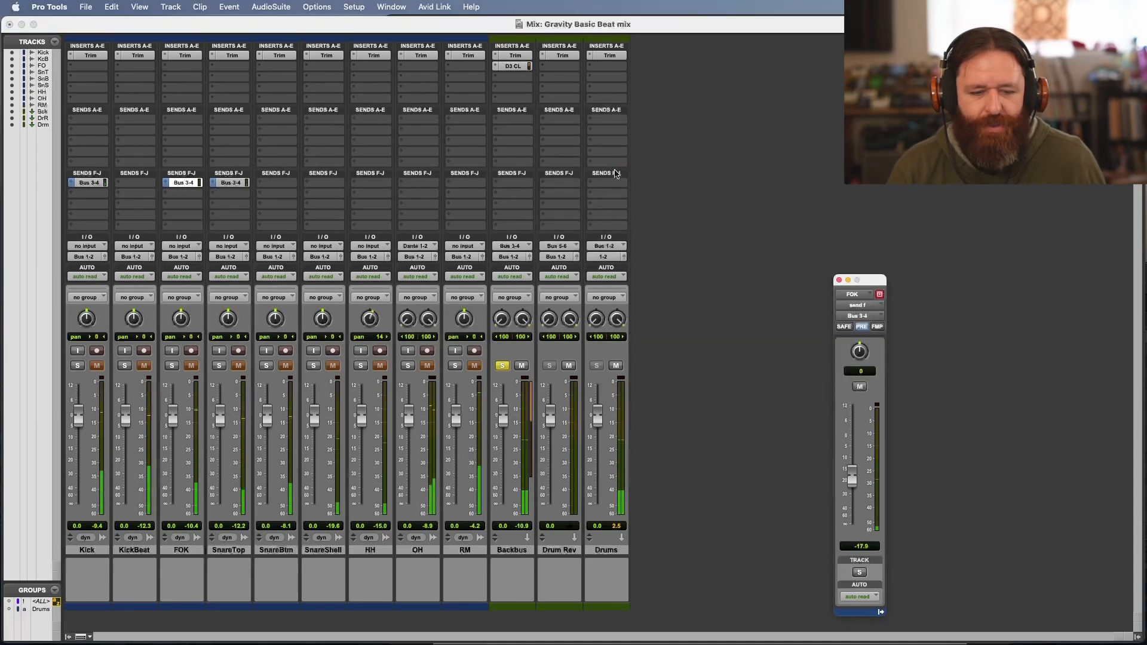
{"action": "left_click", "coordinate": [511, 82]}
{"action": "mouse_move", "coordinate": [550, 77]}
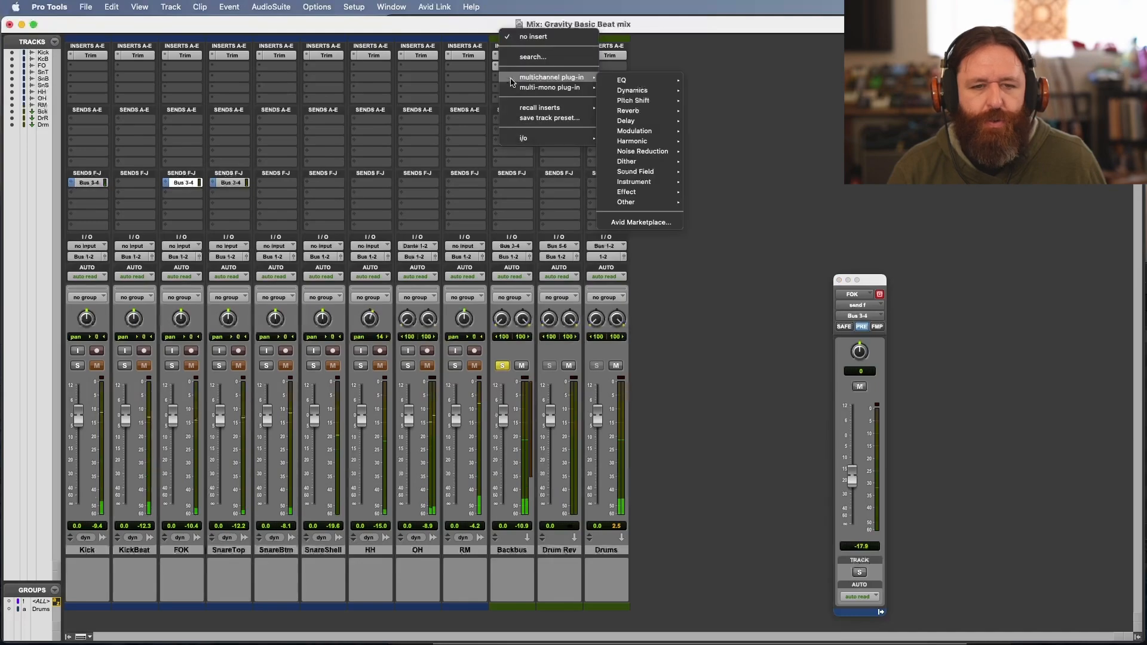
{"action": "mouse_move", "coordinate": [633, 80]}
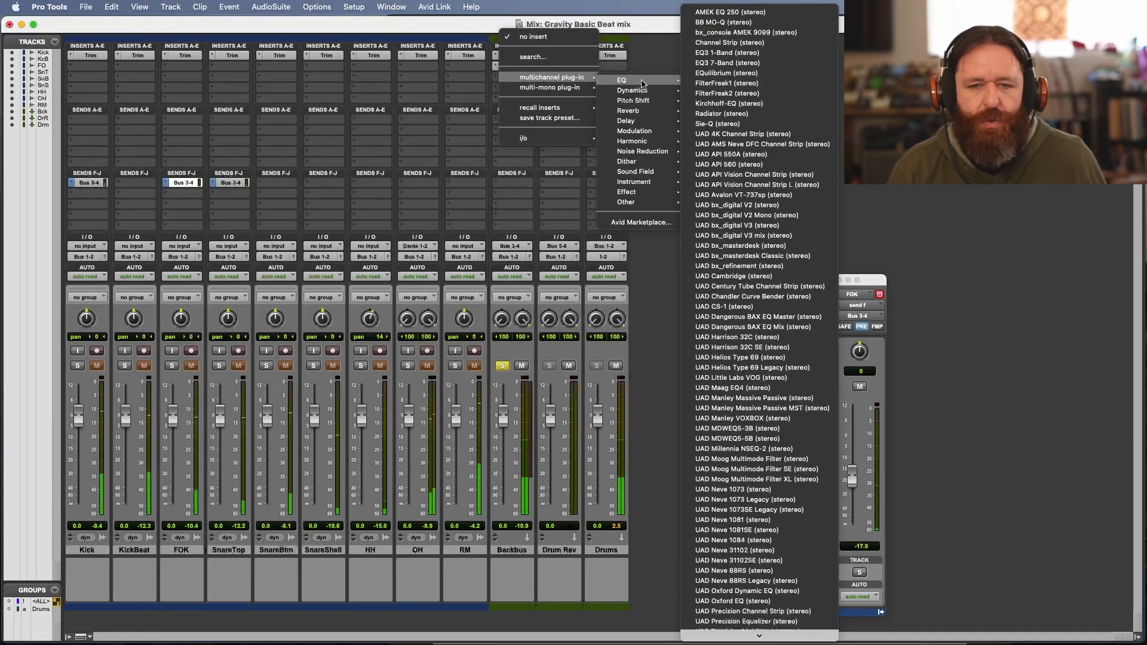
{"action": "left_click", "coordinate": [747, 66]}
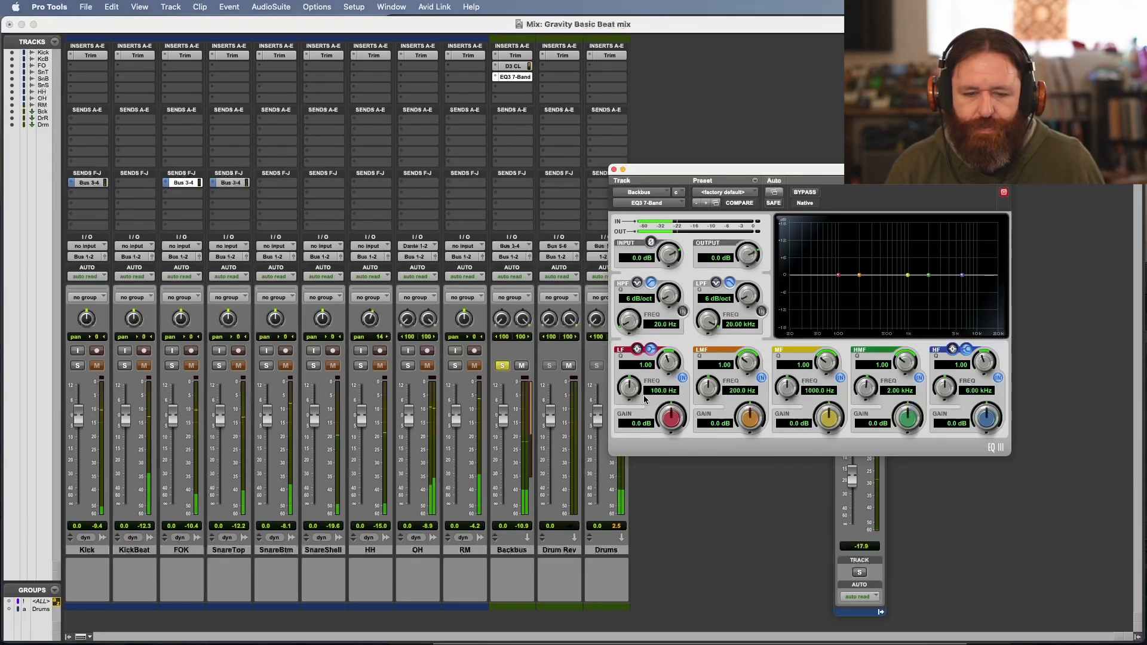
Step: Enable the Backbus EQ's high-pass filter with an 18 dB/oct slope at 51.4 Hz
{"action": "left_click", "coordinate": [682, 310]}
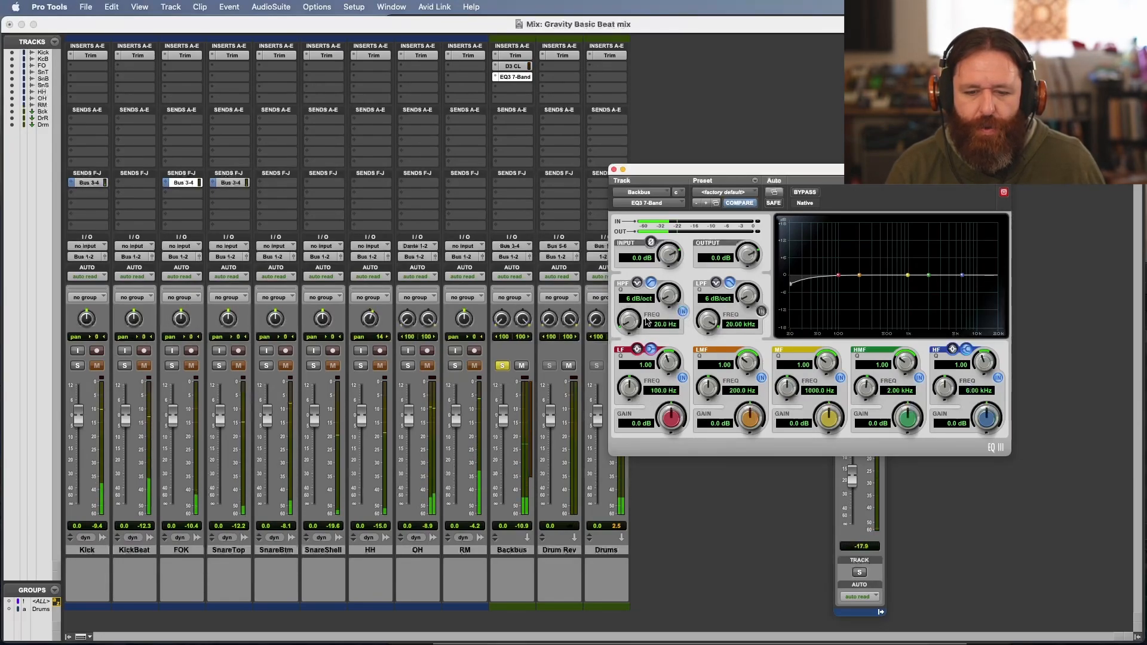
{"action": "left_click_drag", "start_coordinate": [634, 323], "coordinate": [679, 241]}
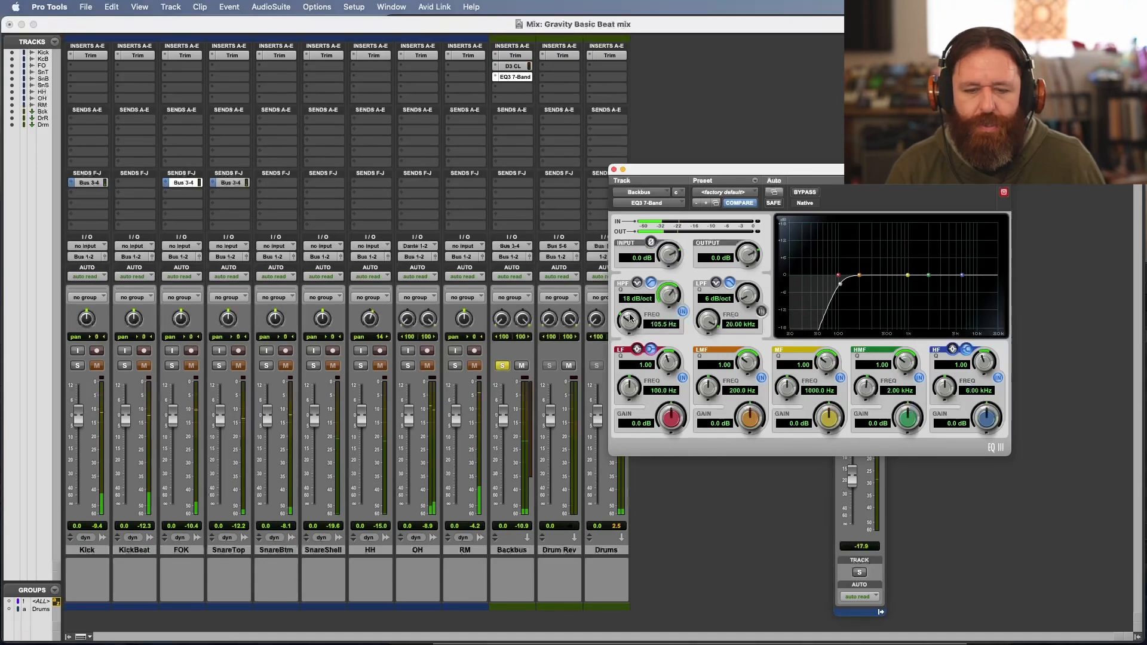
{"action": "left_click_drag", "start_coordinate": [629, 319], "coordinate": [627, 339]}
Step: Enable the Backbus EQ's low-pass filter with an 18 dB/oct slope at 6.41 kHz
{"action": "left_click", "coordinate": [761, 311]}
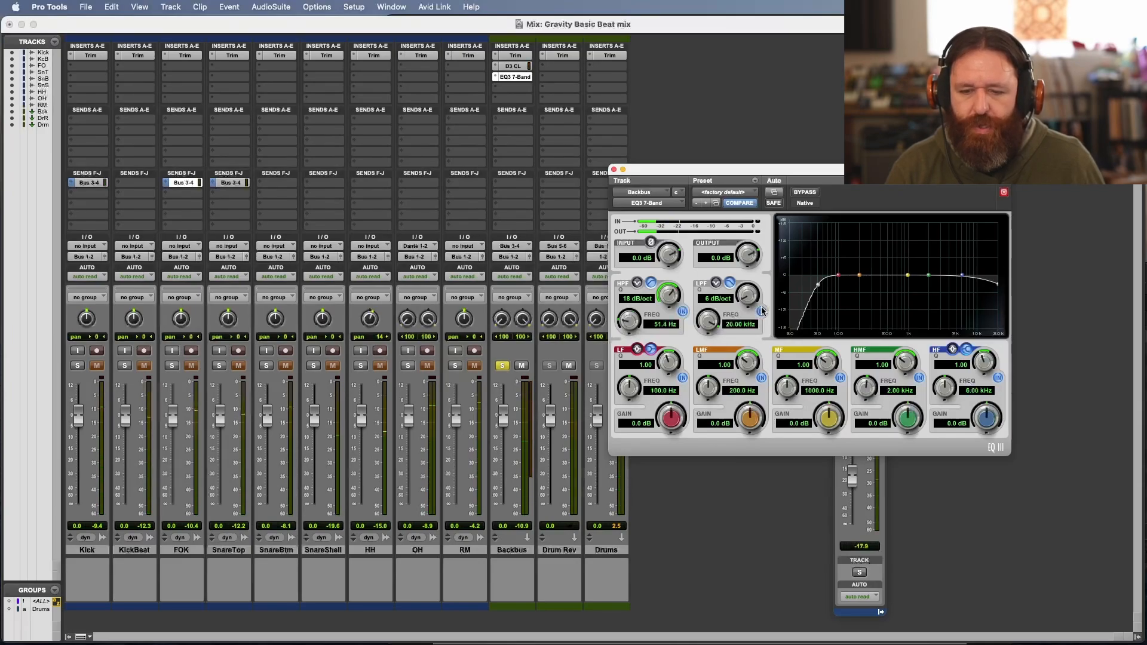
{"action": "left_click_drag", "start_coordinate": [710, 323], "coordinate": [709, 352]}
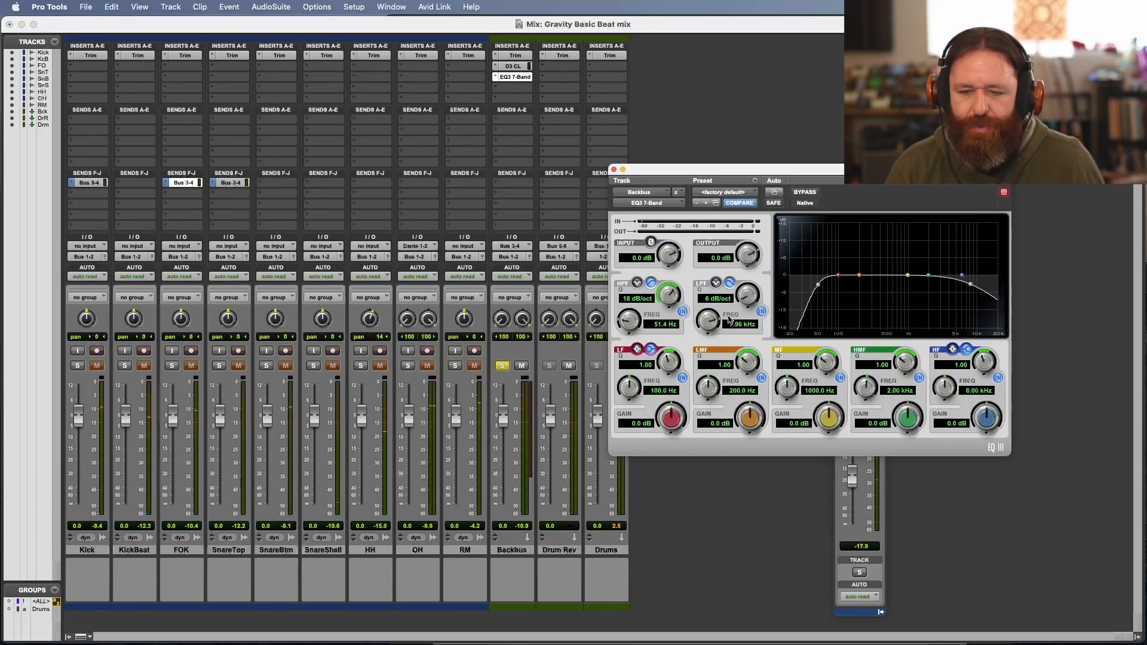
{"action": "left_click_drag", "start_coordinate": [749, 278], "coordinate": [751, 245]}
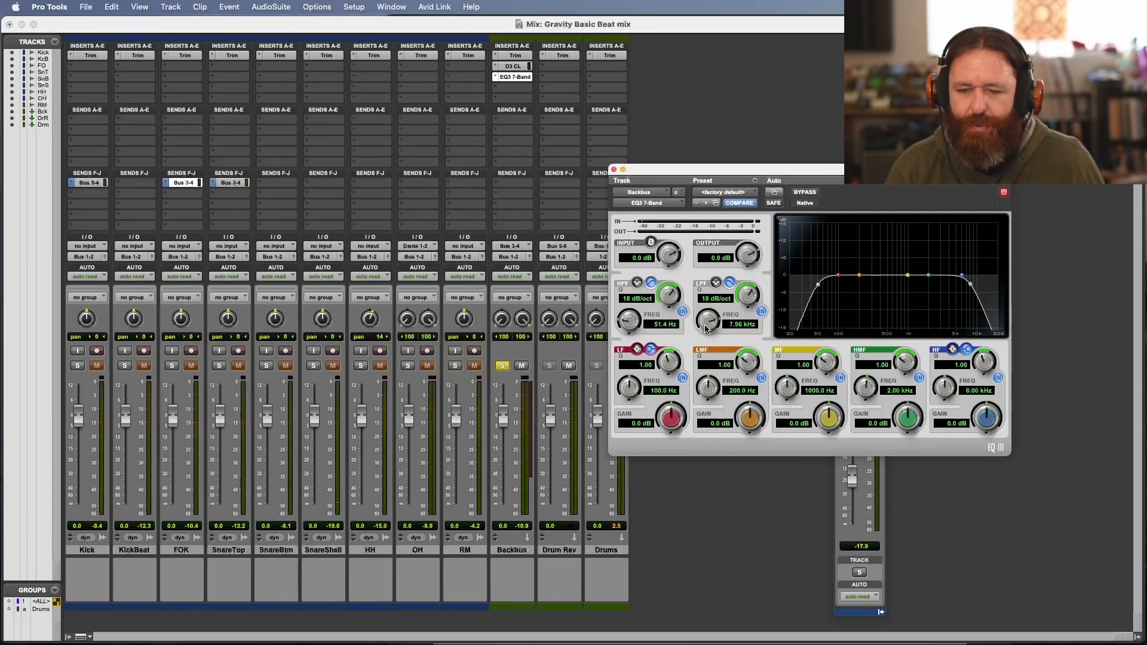
{"action": "left_click_drag", "start_coordinate": [707, 329], "coordinate": [704, 353]}
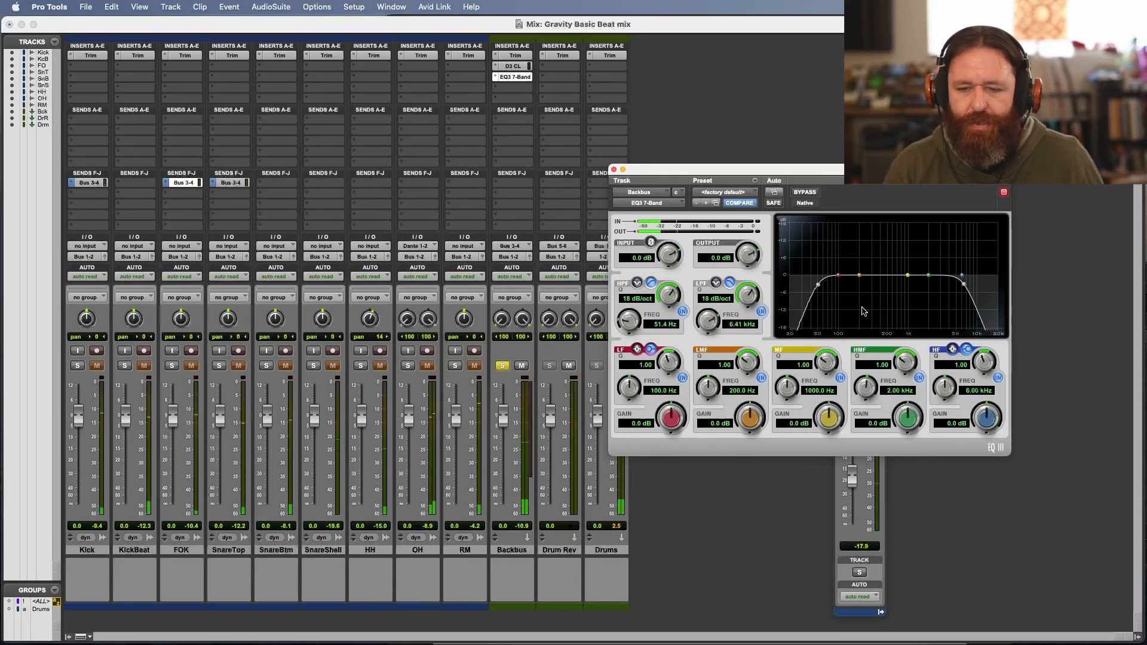
Step: Boost the Backbus EQ's LF band as a peak by 3.6 dB at 113.7 Hz and unsolo Backbus
{"action": "left_click_drag", "start_coordinate": [839, 276], "coordinate": [843, 266]}
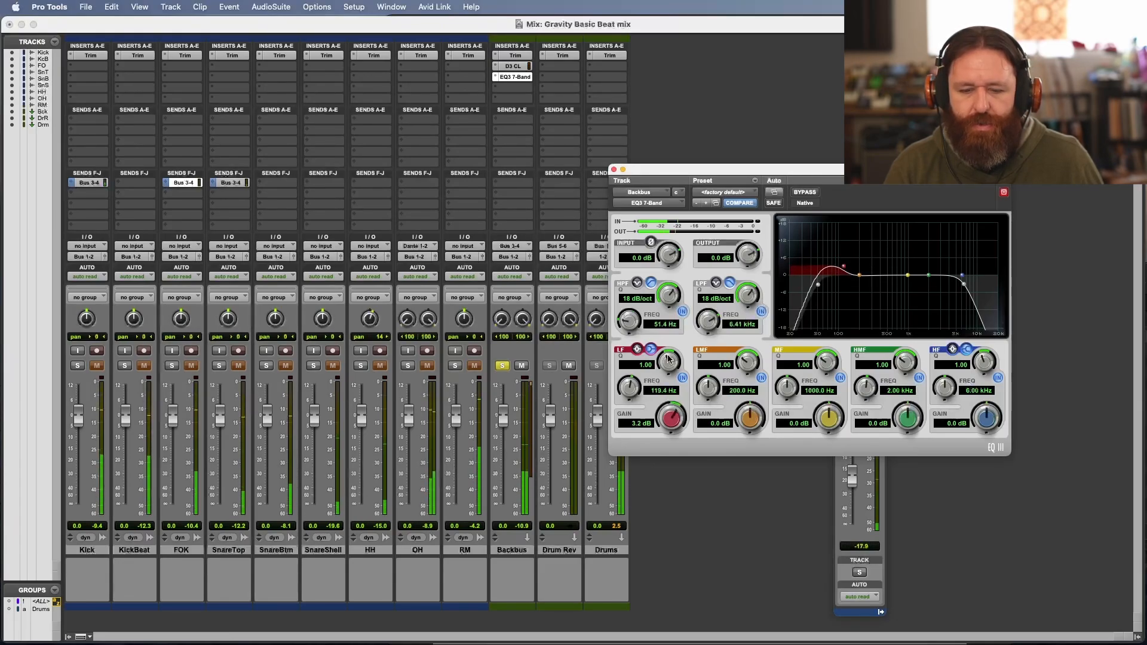
{"action": "left_click_drag", "start_coordinate": [672, 429], "coordinate": [622, 434]}
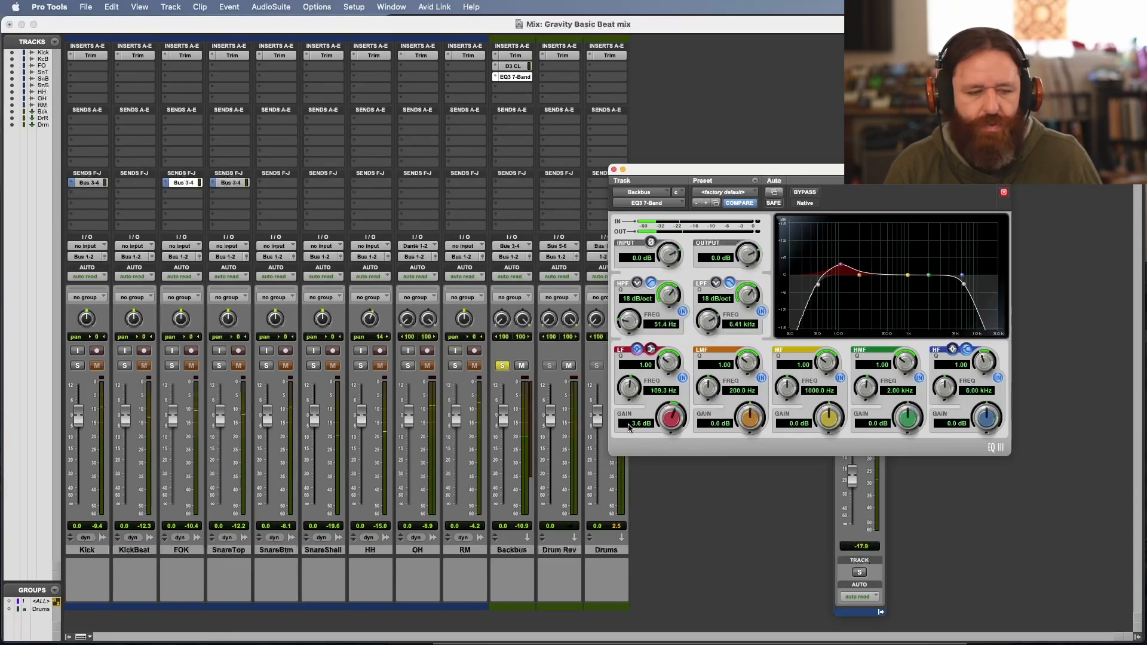
{"action": "left_click", "coordinate": [501, 367]}
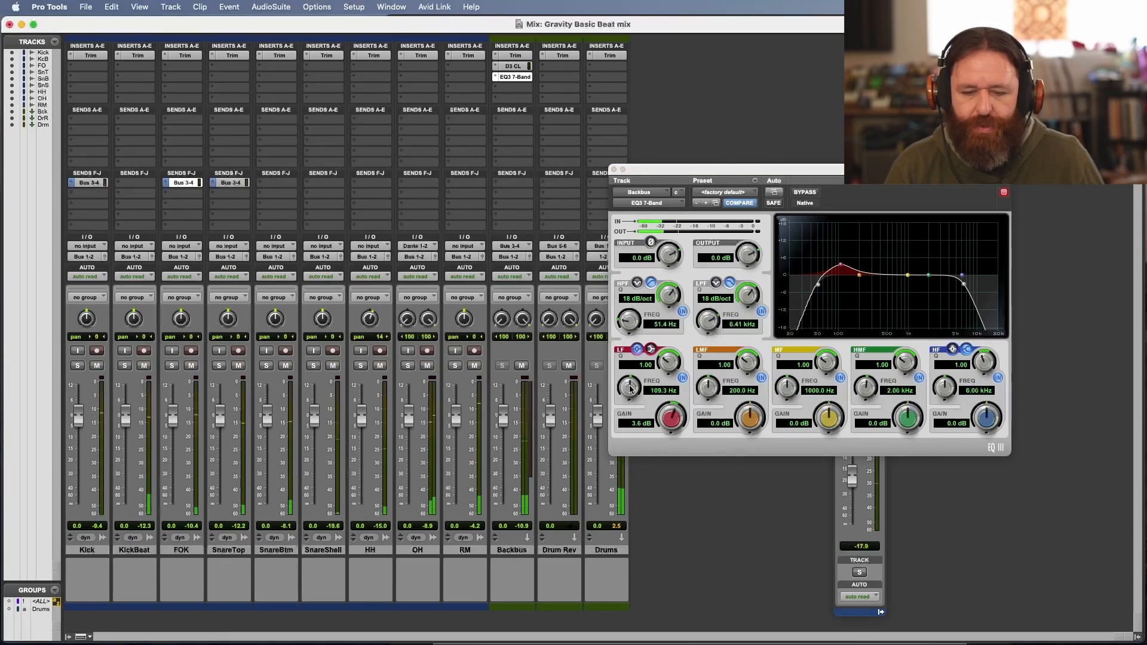
{"action": "left_click_drag", "start_coordinate": [631, 389], "coordinate": [620, 387]}
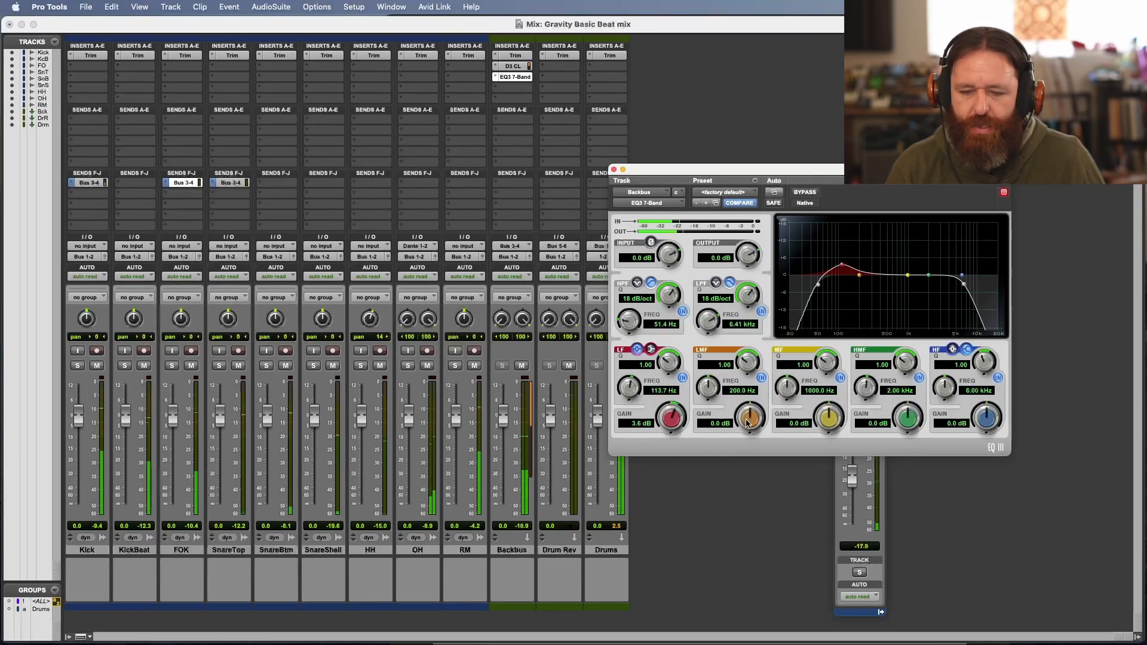
Step: Cut the Backbus EQ's LMF band by 5.5 dB at 269.4 Hz with a Q of 5.01, comparing it bypassed and active
{"action": "left_click_drag", "start_coordinate": [747, 423], "coordinate": [735, 444]}
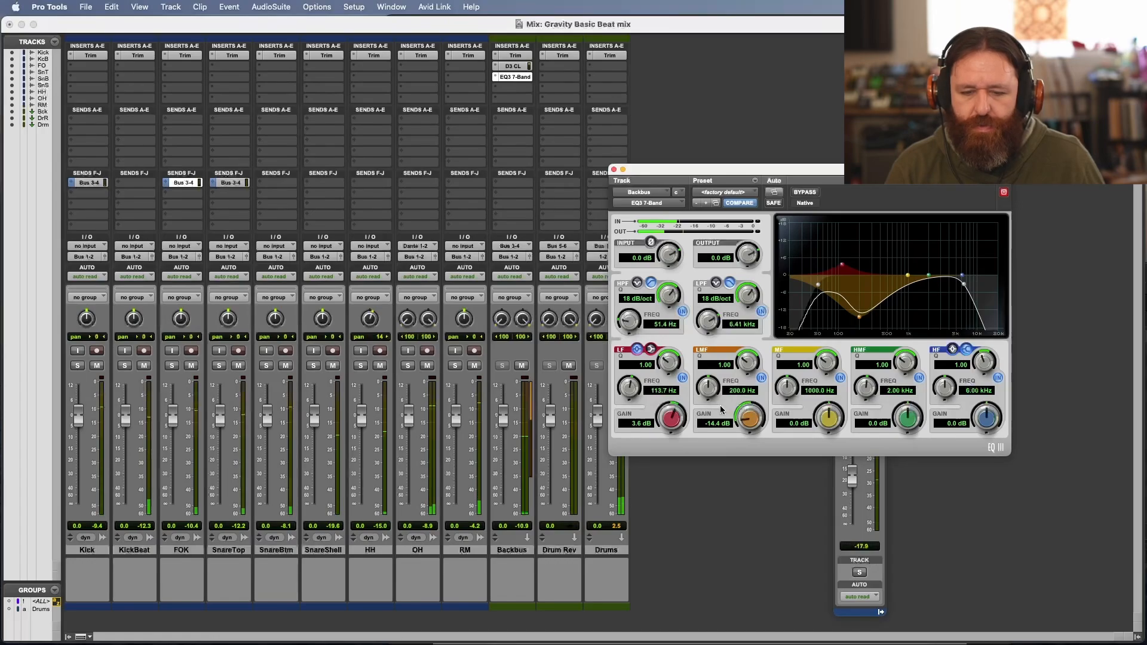
{"action": "left_click_drag", "start_coordinate": [716, 395], "coordinate": [746, 341]}
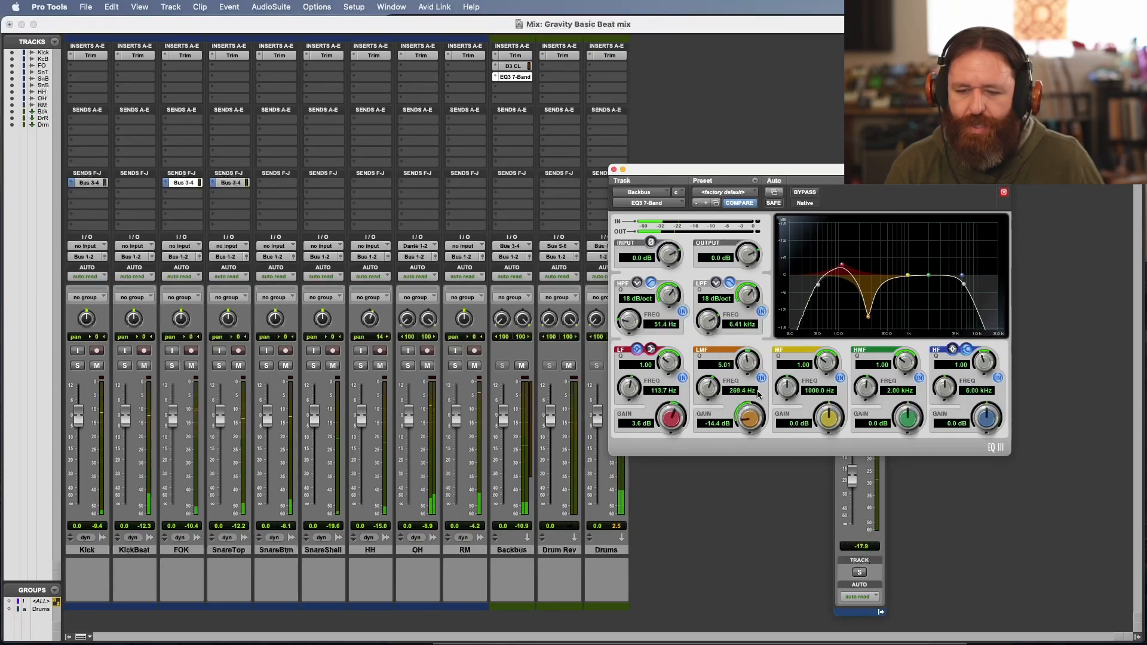
{"action": "left_click_drag", "start_coordinate": [752, 420], "coordinate": [756, 397]}
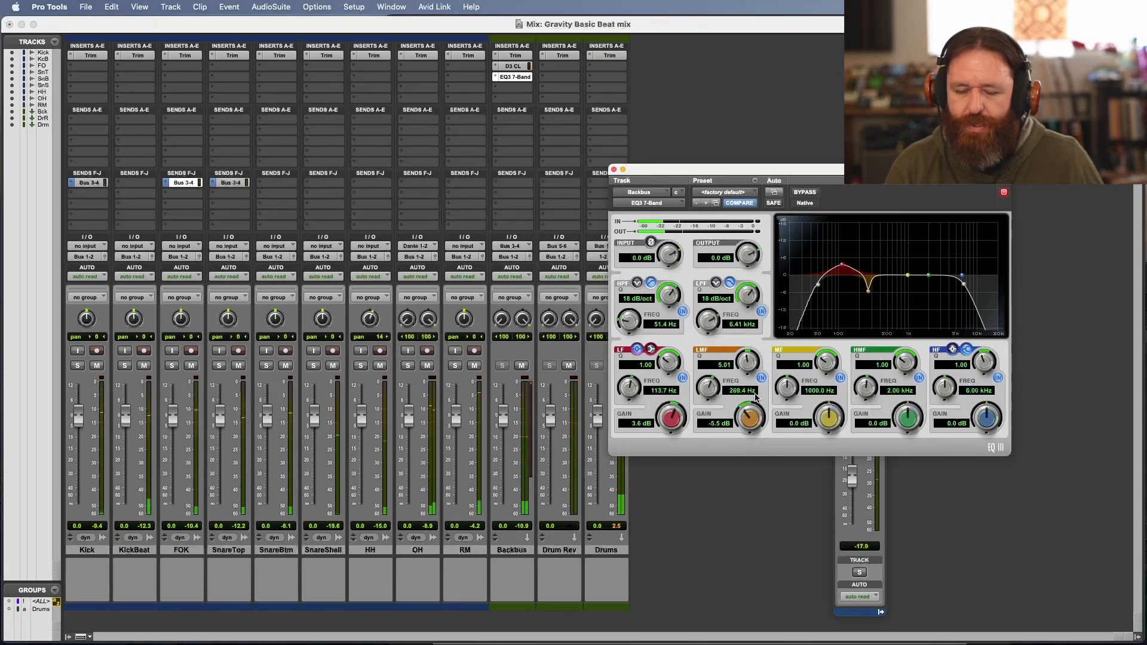
{"action": "left_click", "coordinate": [761, 379]}
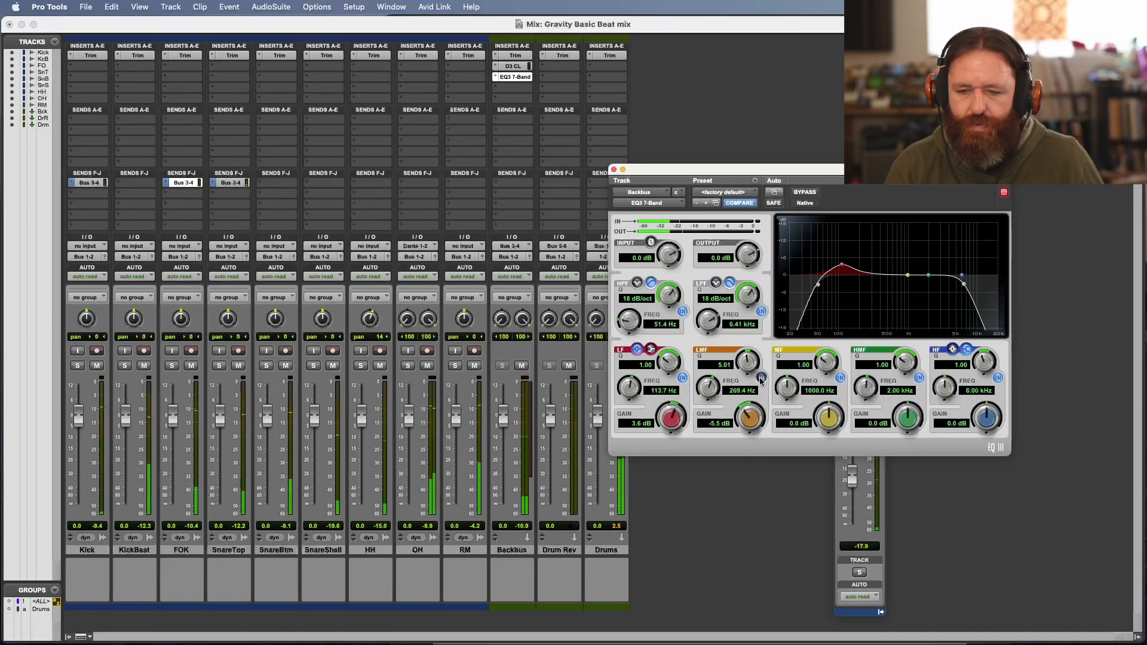
{"action": "left_click", "coordinate": [760, 379]}
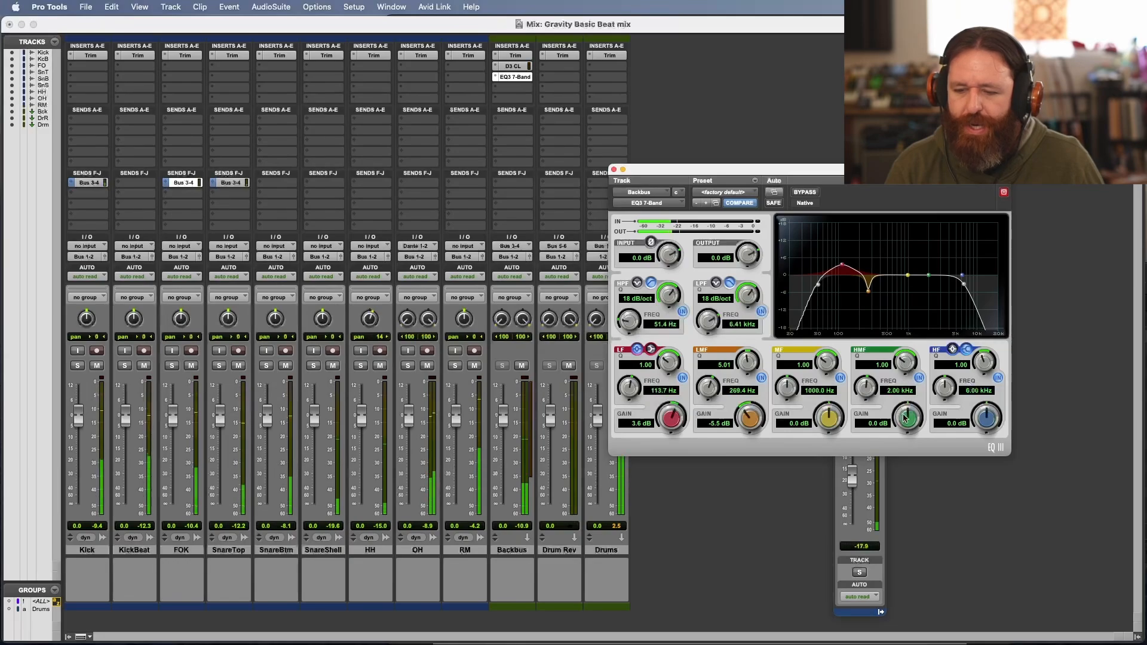
Step: Boost the Backbus EQ's HMF band by 2.0 dB at 2.34 kHz with a Q of 1.72
{"action": "left_click_drag", "start_coordinate": [905, 418], "coordinate": [910, 353]}
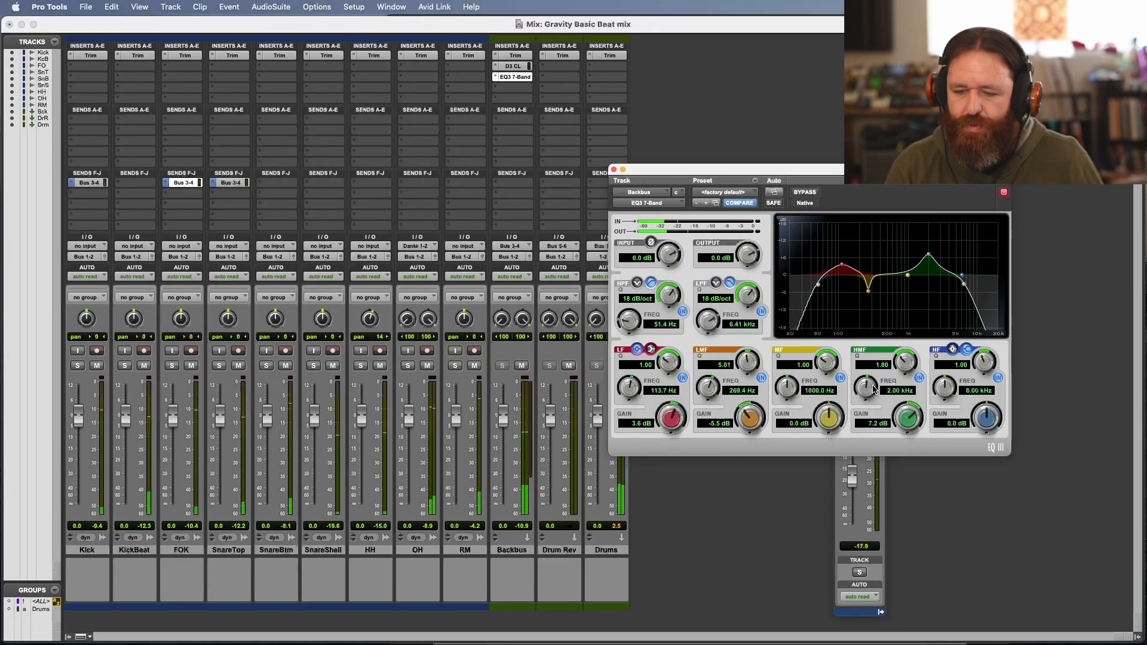
{"action": "left_click_drag", "start_coordinate": [873, 390], "coordinate": [858, 404]}
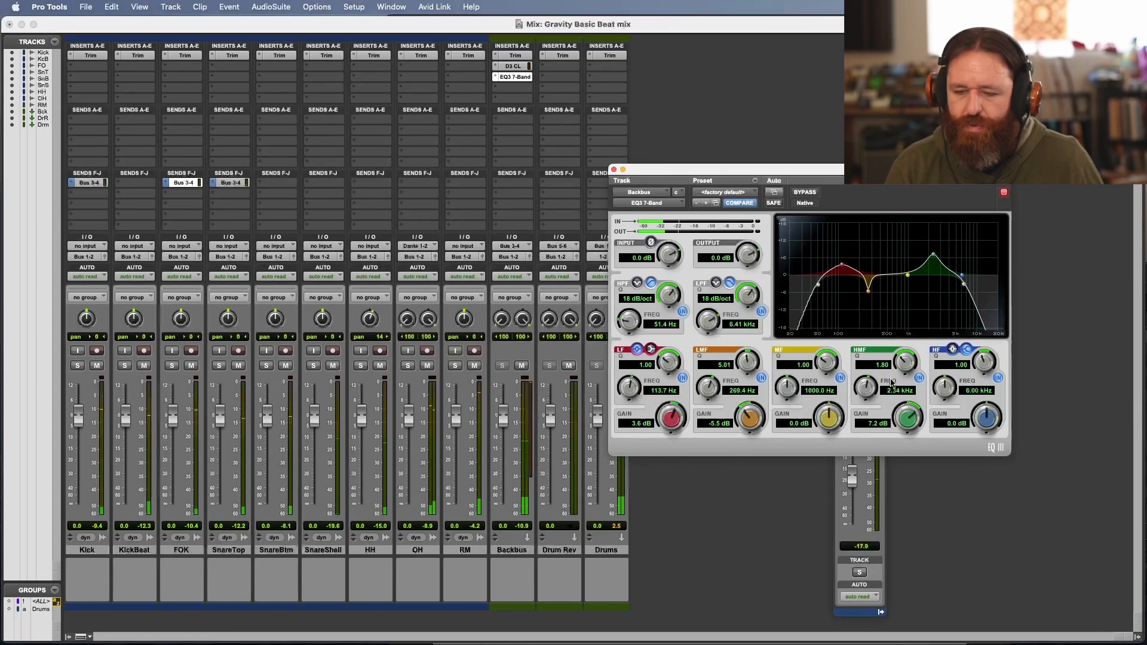
{"action": "left_click_drag", "start_coordinate": [906, 365], "coordinate": [903, 369]}
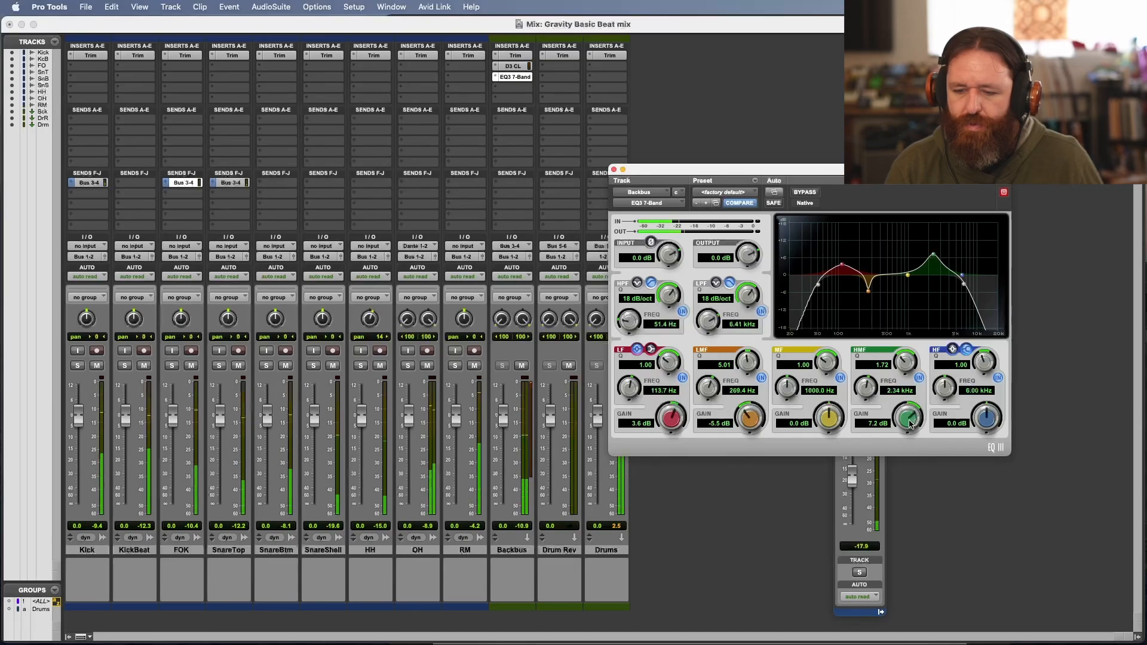
{"action": "left_click_drag", "start_coordinate": [908, 419], "coordinate": [901, 454]}
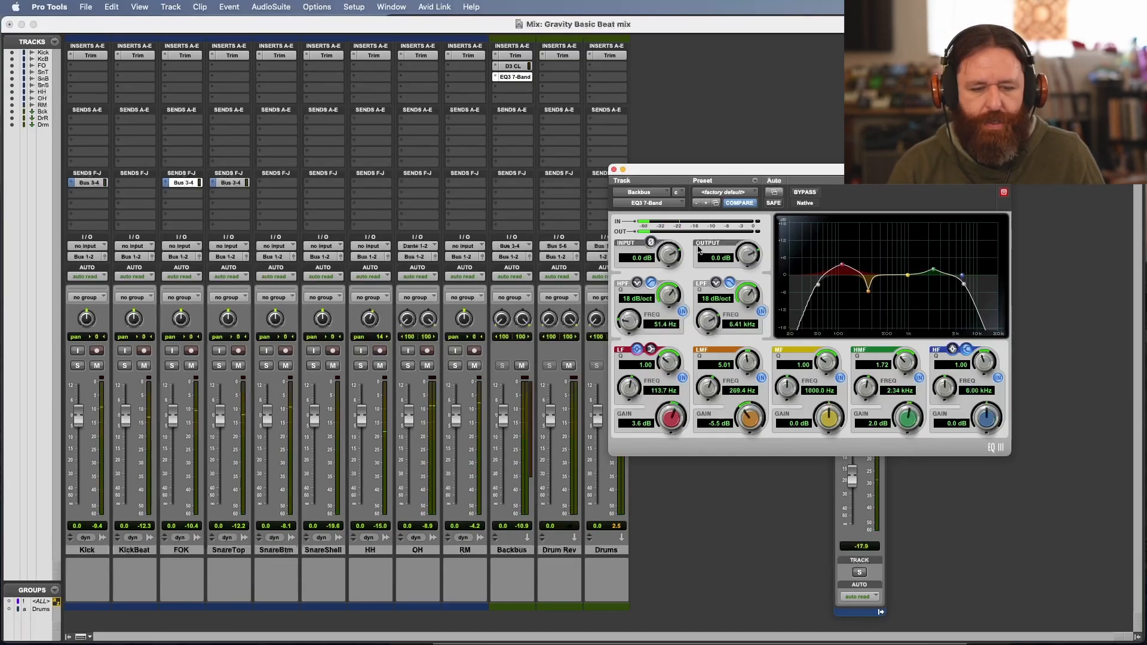
Step: Close the EQ window and blend Backbus into the drum mix with its fader at -7.0 dB
{"action": "left_click", "coordinate": [614, 169]}
{"action": "left_click_drag", "start_coordinate": [504, 417], "coordinate": [507, 514]}
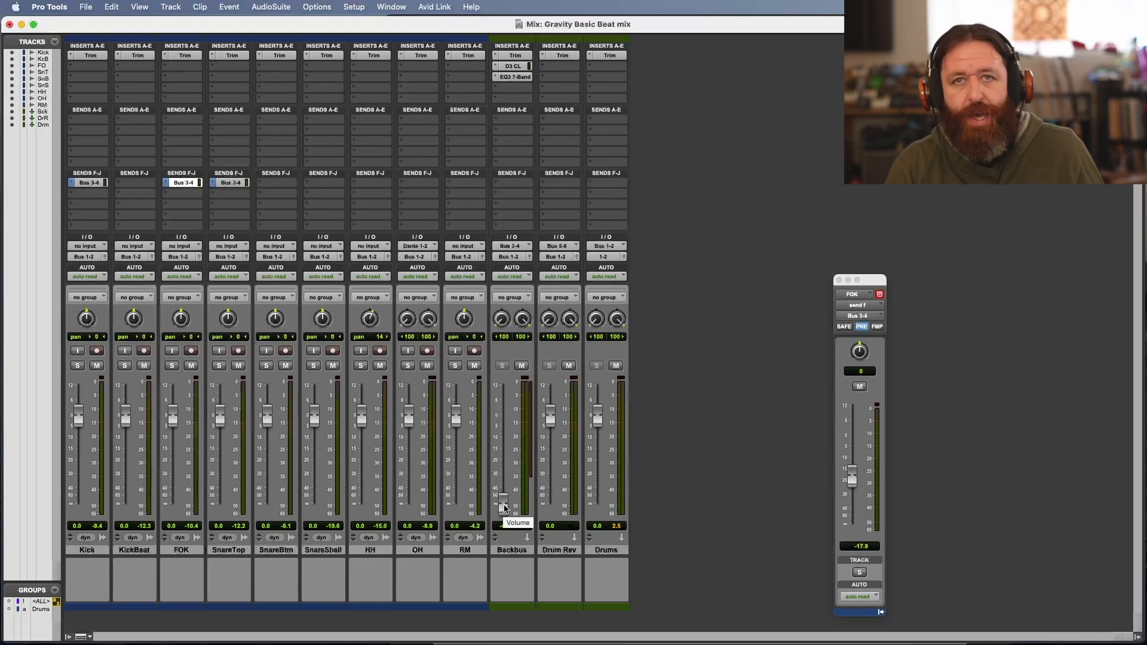
{"action": "left_click_drag", "start_coordinate": [505, 508], "coordinate": [504, 441]}
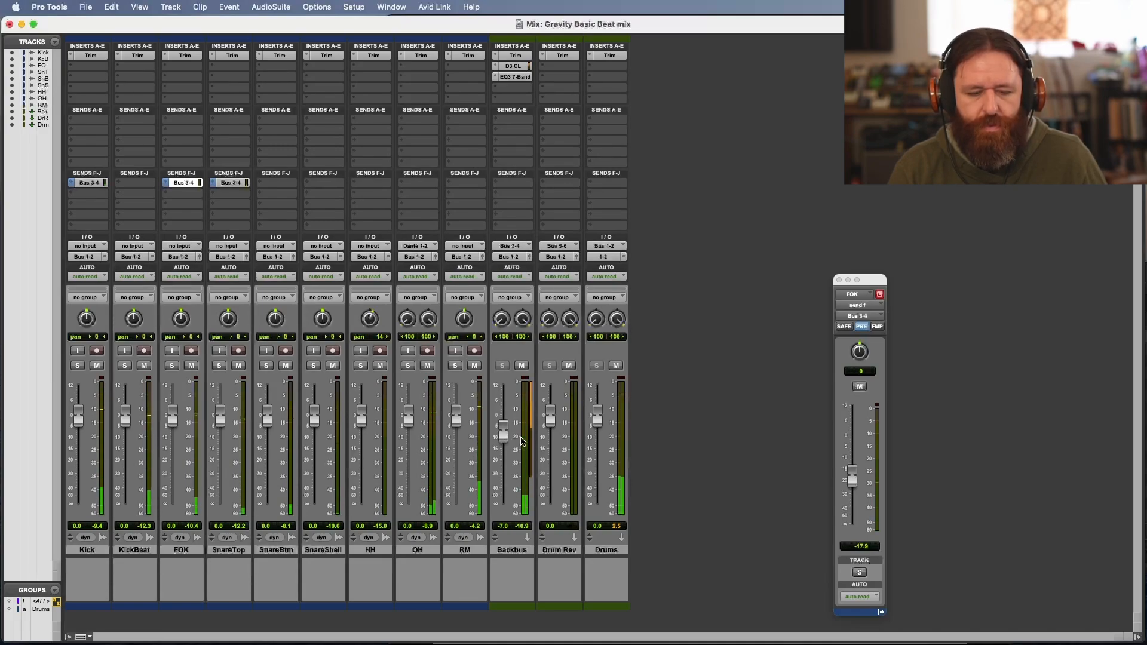
Step: Compare the drum mix with Backbus muted and unmuted, and close the FOK send window
{"action": "left_click", "coordinate": [522, 365]}
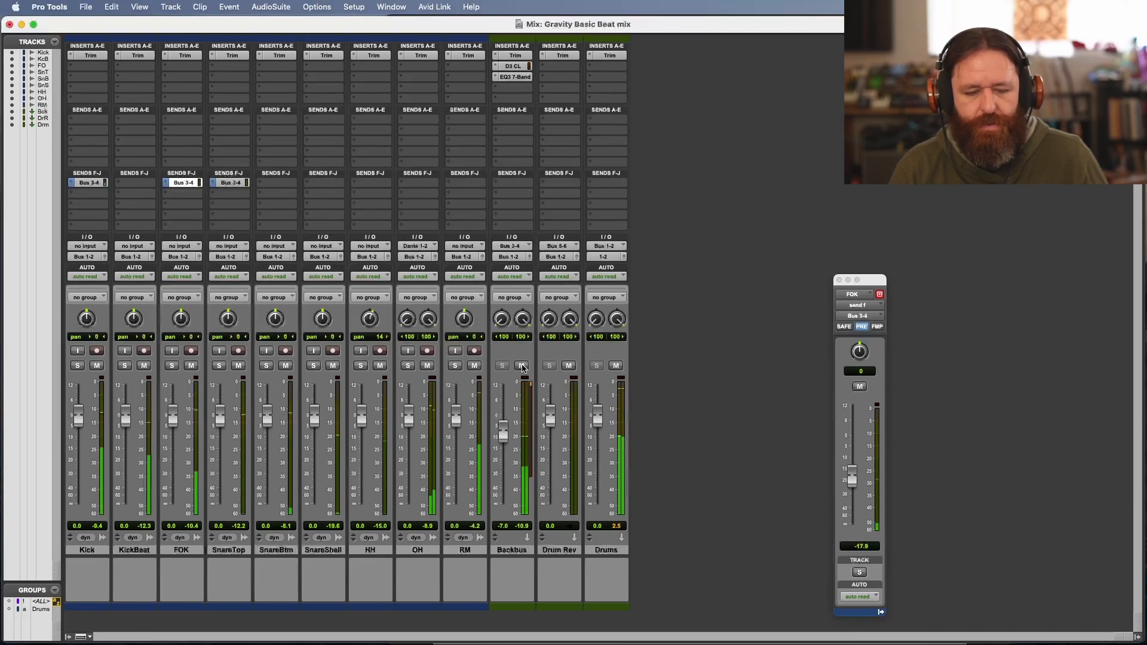
{"action": "left_click", "coordinate": [521, 366]}
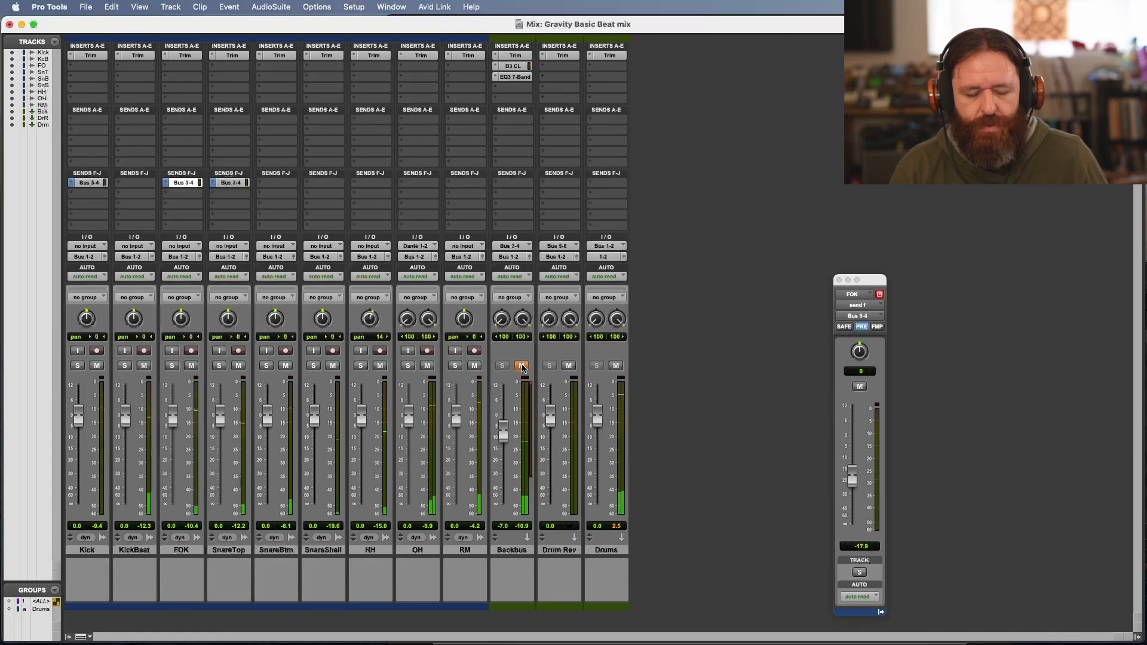
{"action": "left_click", "coordinate": [522, 366]}
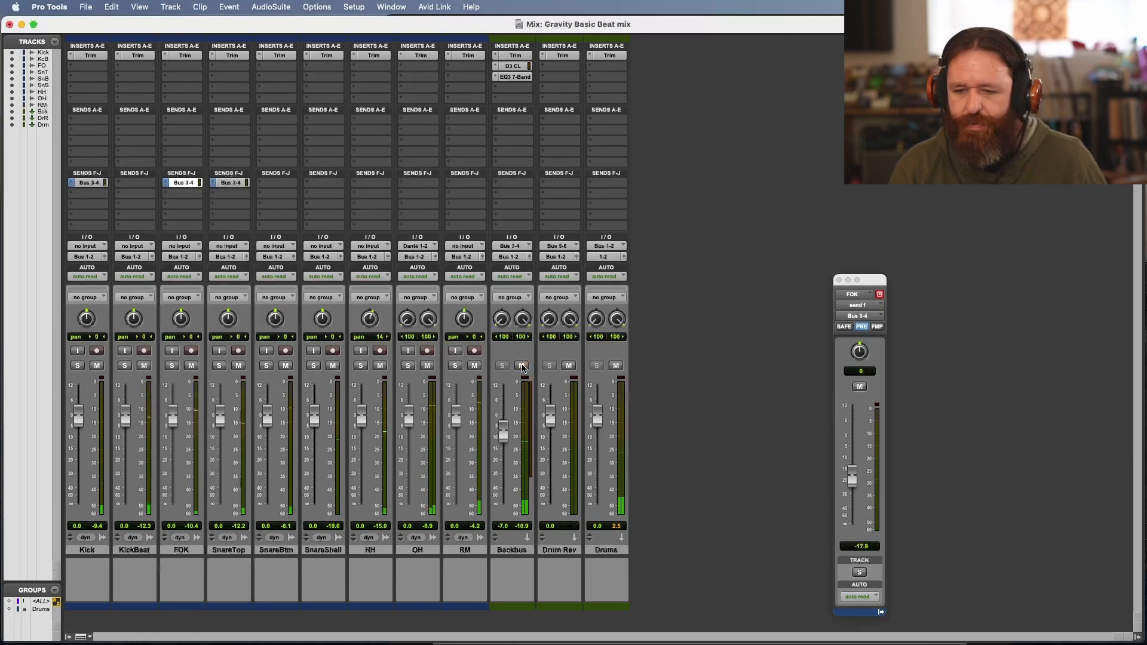
{"action": "left_click", "coordinate": [839, 280]}
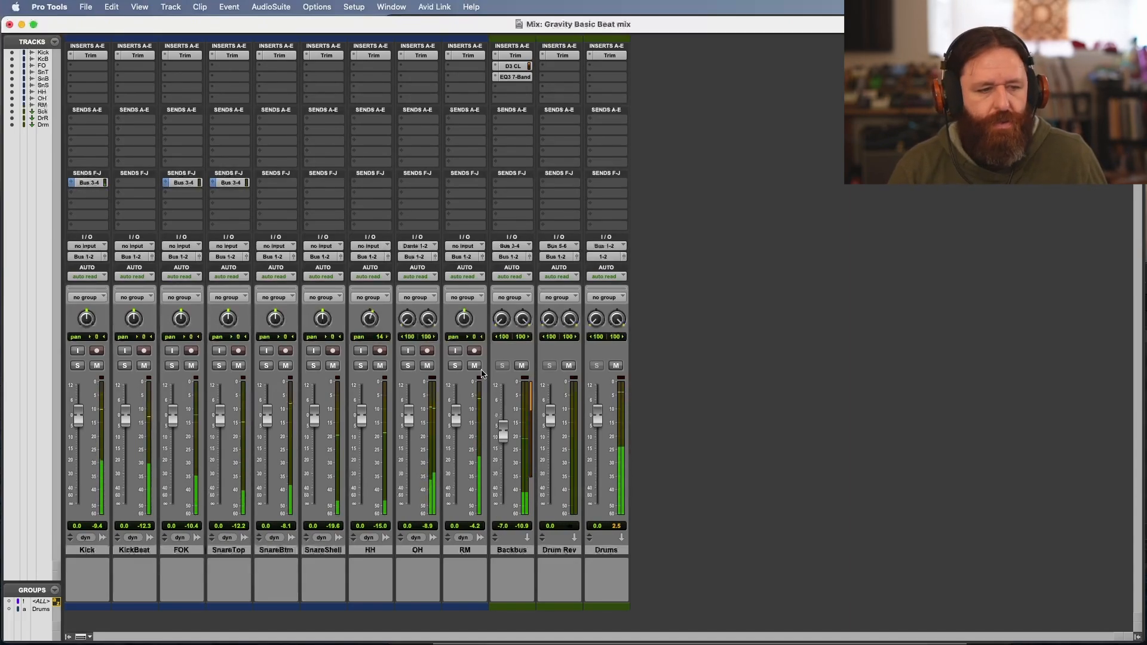
Step: Inspect the Bus 3-4 send settings of the SnareTop, FOK and Kick tracks
{"action": "left_click", "coordinate": [236, 183]}
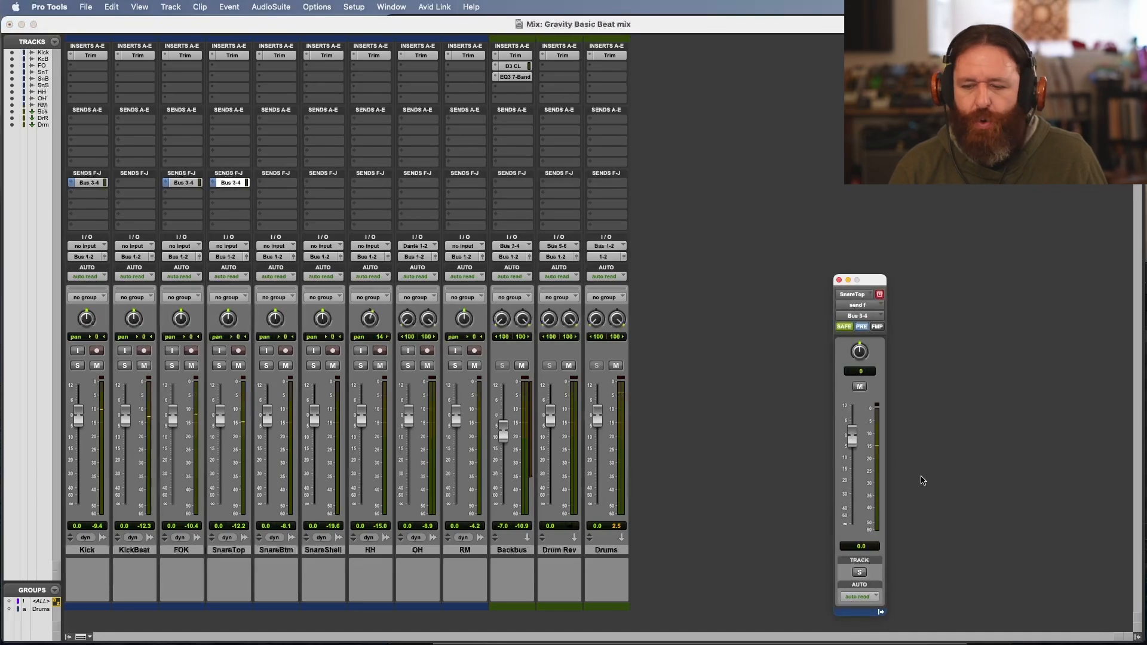
{"action": "left_click", "coordinate": [192, 185]}
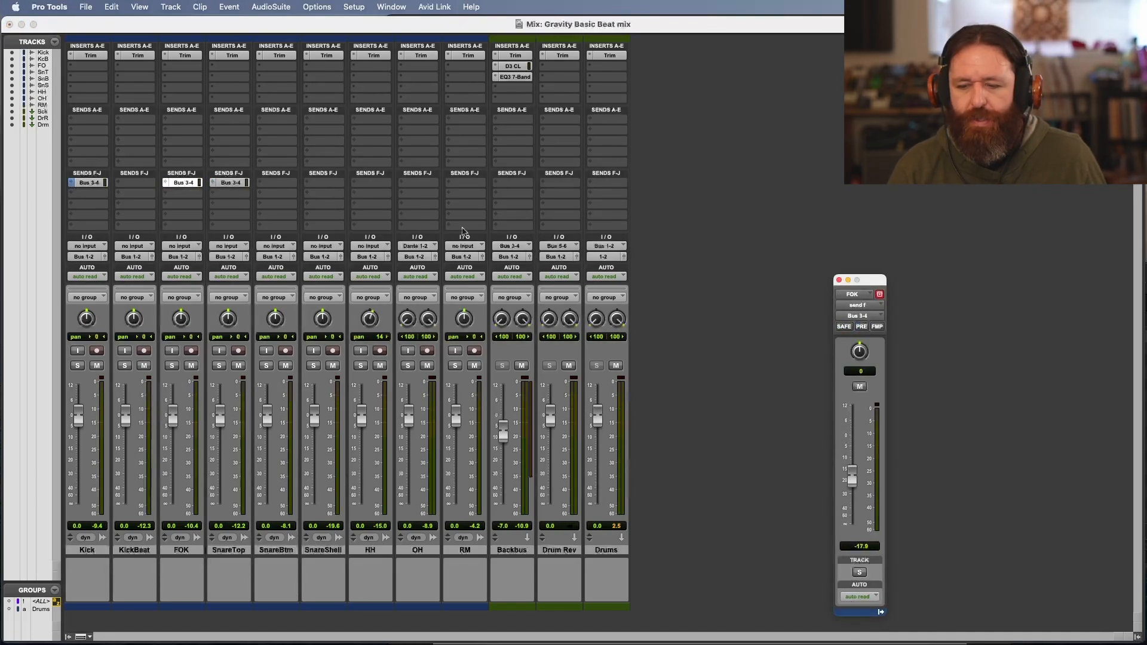
{"action": "left_click", "coordinate": [92, 183]}
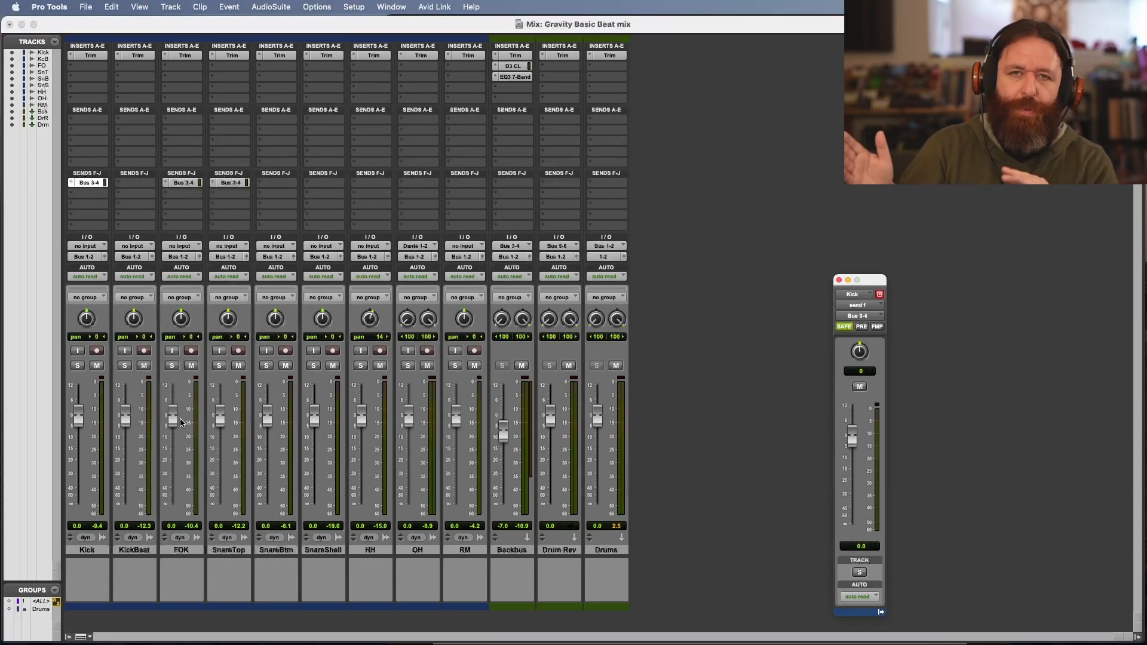
Step: Lower the Kick fader to -73.4 dB during playback to audition its pre-fader send, reset it to 0.0 dB and close the send window
{"action": "key", "text": "space"}
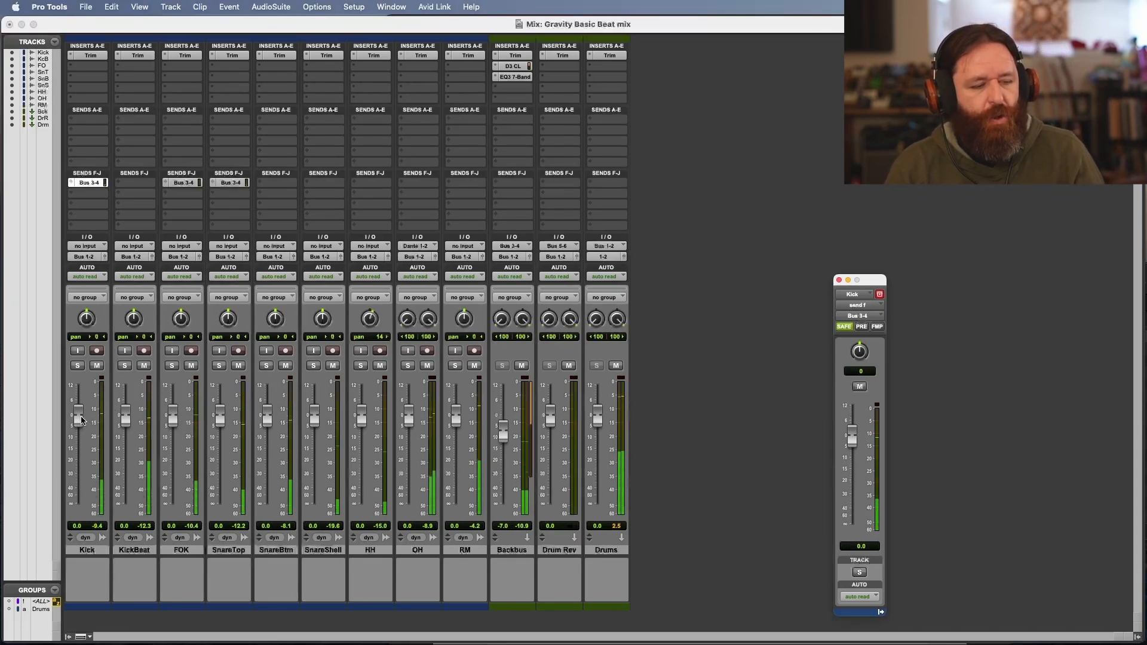
{"action": "left_click_drag", "start_coordinate": [82, 420], "coordinate": [78, 499]}
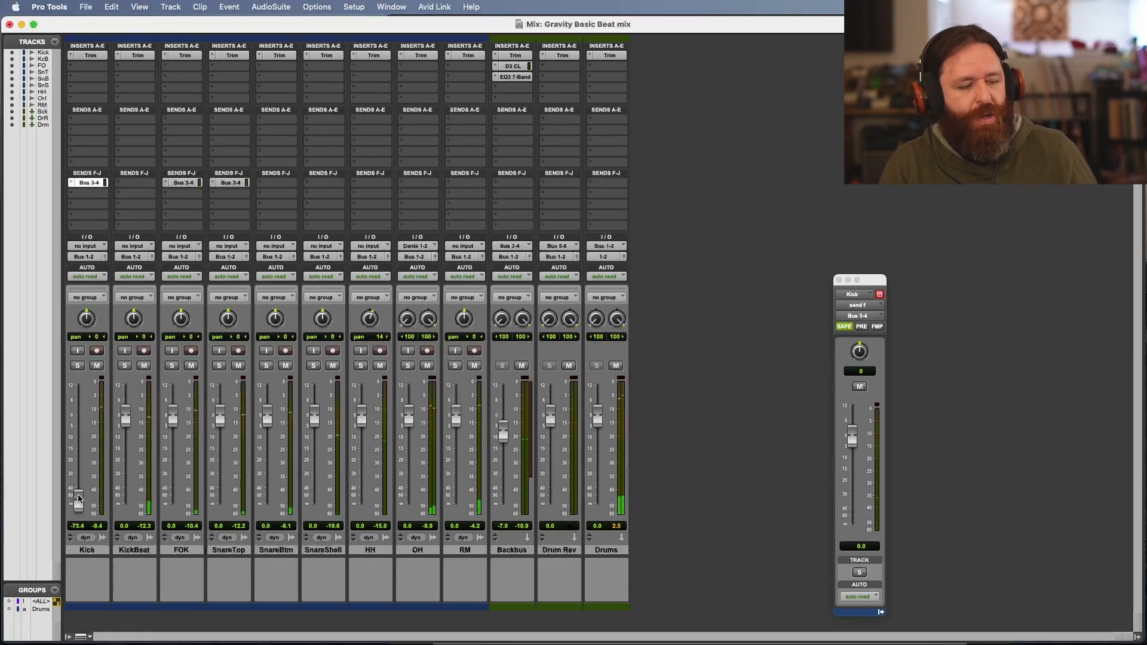
{"action": "left_click", "coordinate": [79, 499], "text": "alt"}
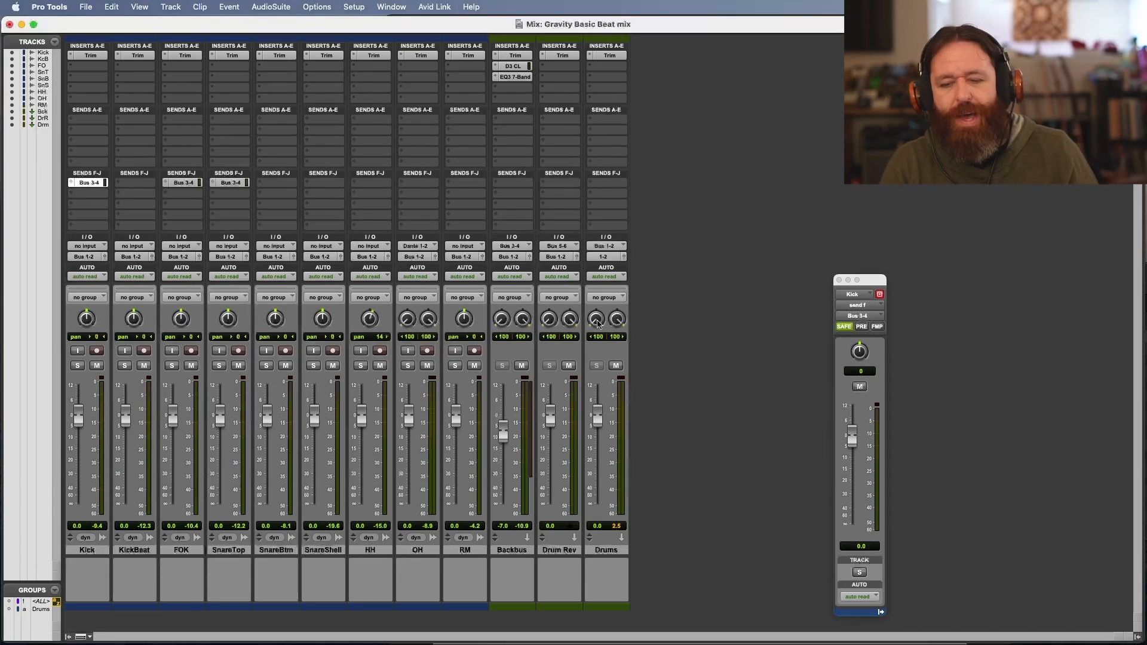
{"action": "left_click", "coordinate": [839, 281]}
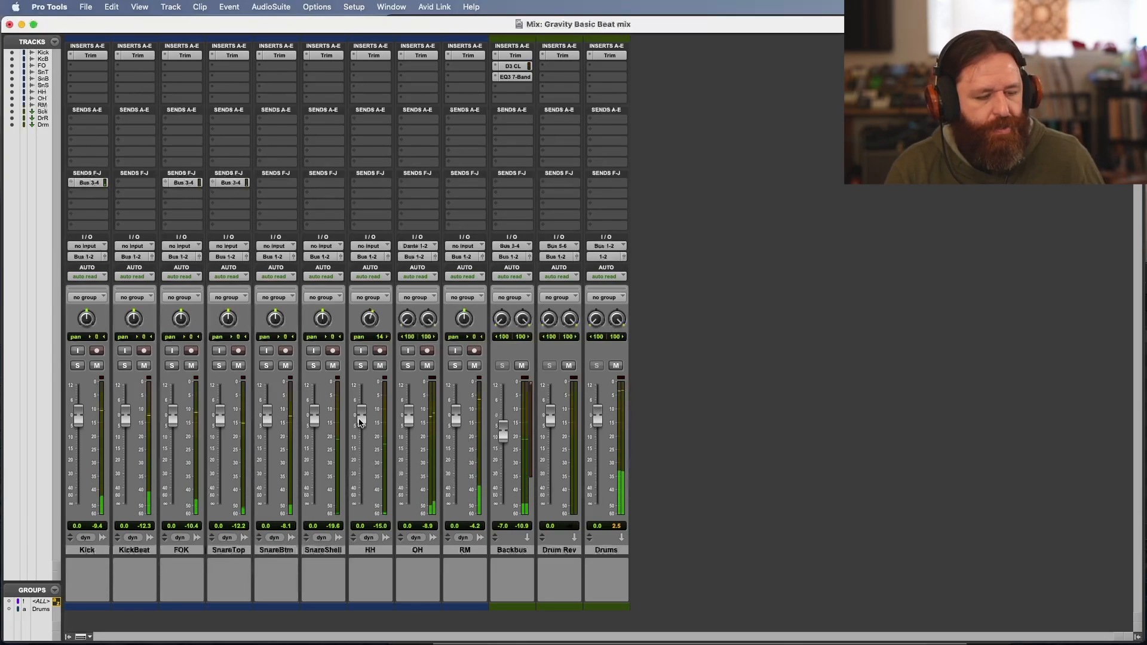
Step: Audition the SnareTop, SnareBtm, SnareShell and RM tracks in solo, clearing their solos again
{"action": "left_click", "coordinate": [219, 365]}
{"action": "left_click", "coordinate": [266, 365]}
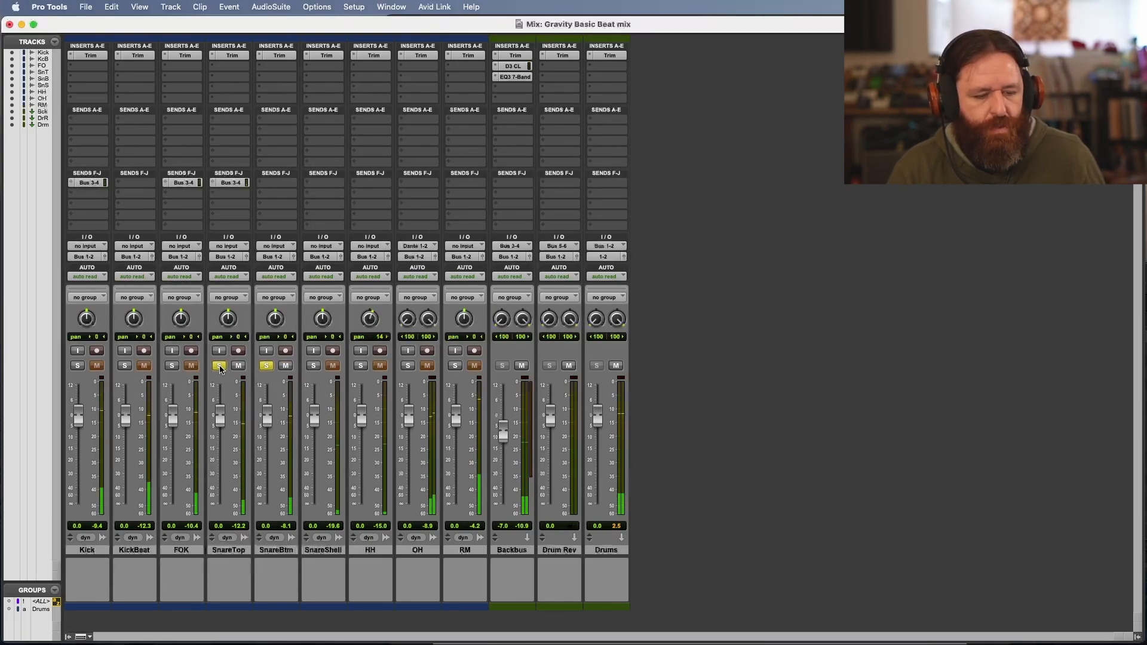
{"action": "left_click", "coordinate": [266, 366]}
{"action": "left_click", "coordinate": [313, 366]}
{"action": "left_click", "coordinate": [219, 366]}
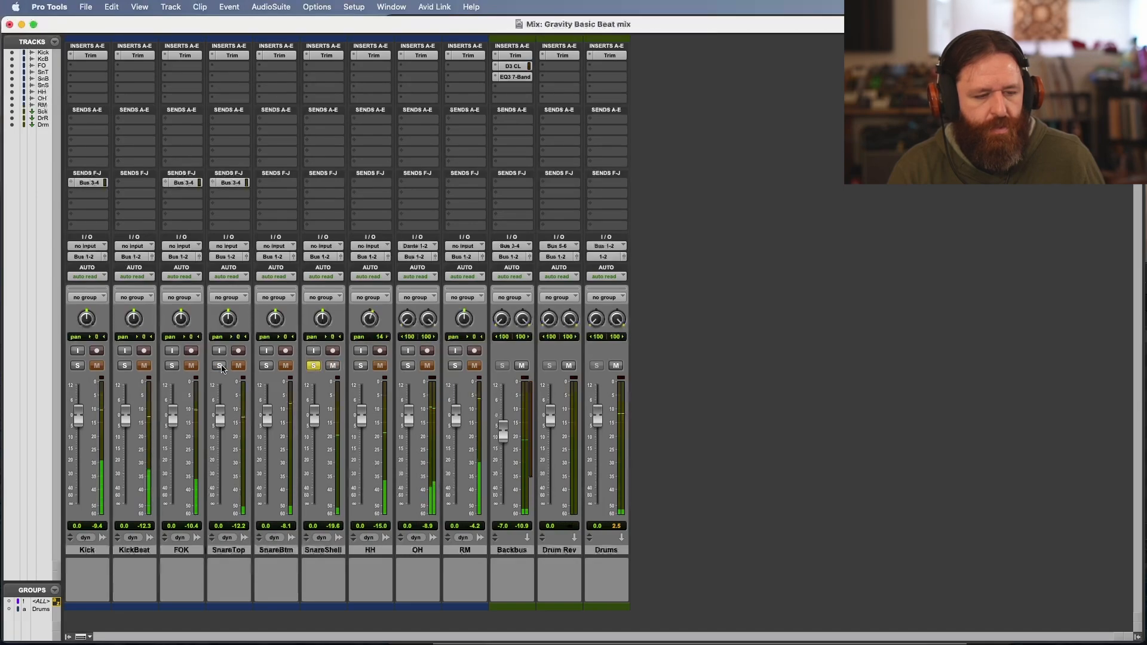
{"action": "left_click", "coordinate": [313, 365]}
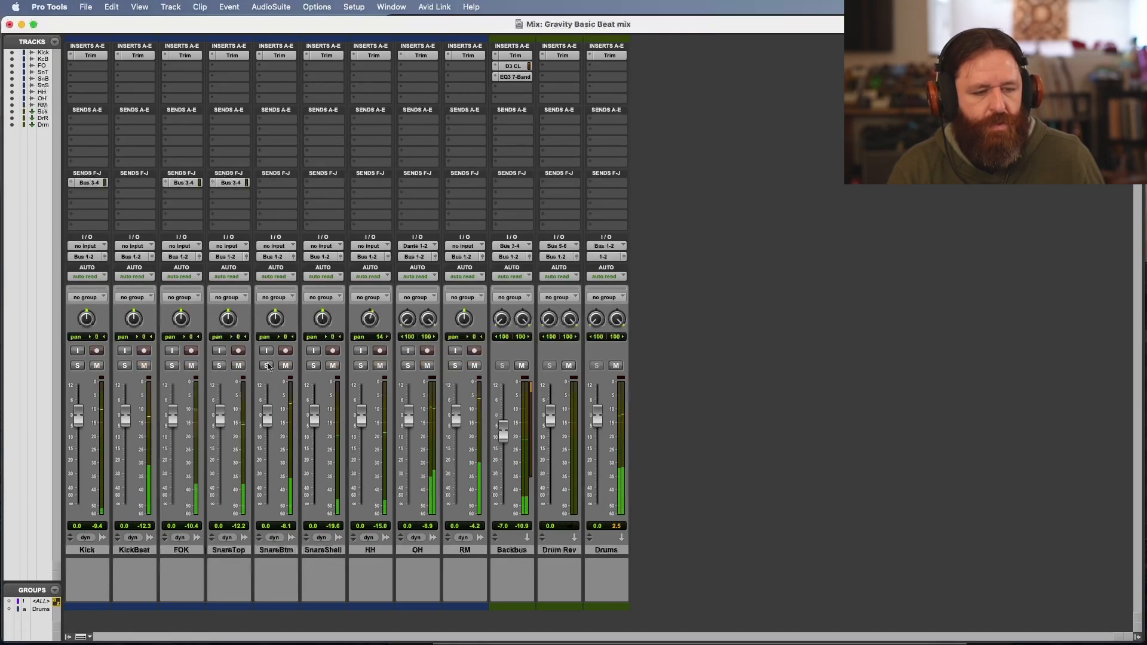
{"action": "left_click", "coordinate": [219, 366]}
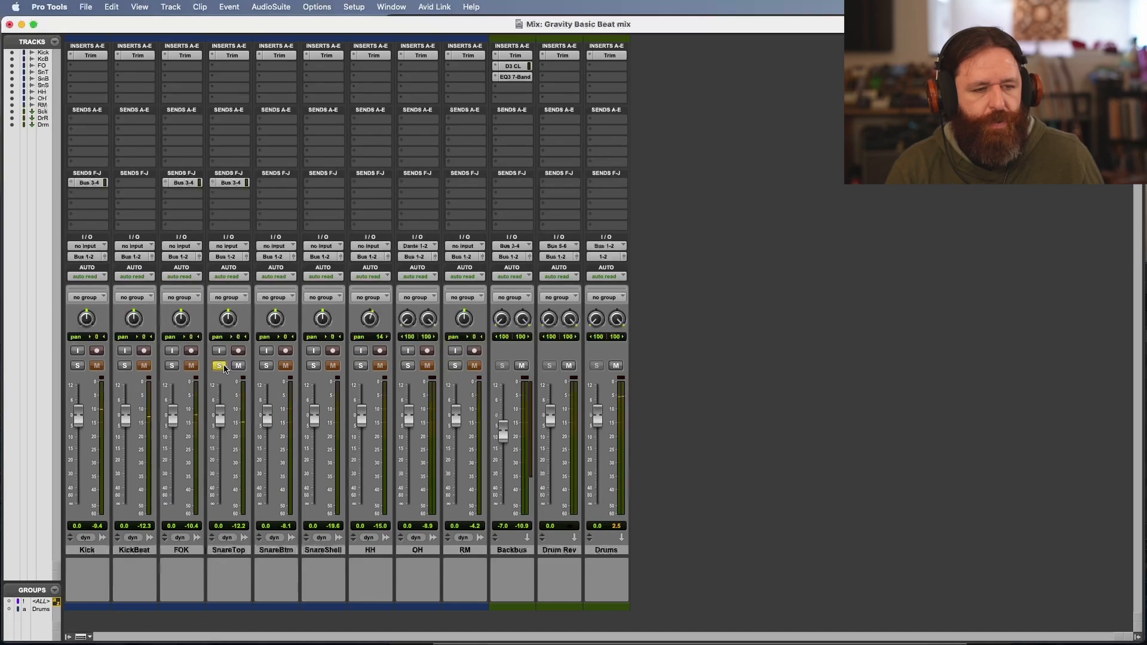
{"action": "left_click", "coordinate": [222, 366]}
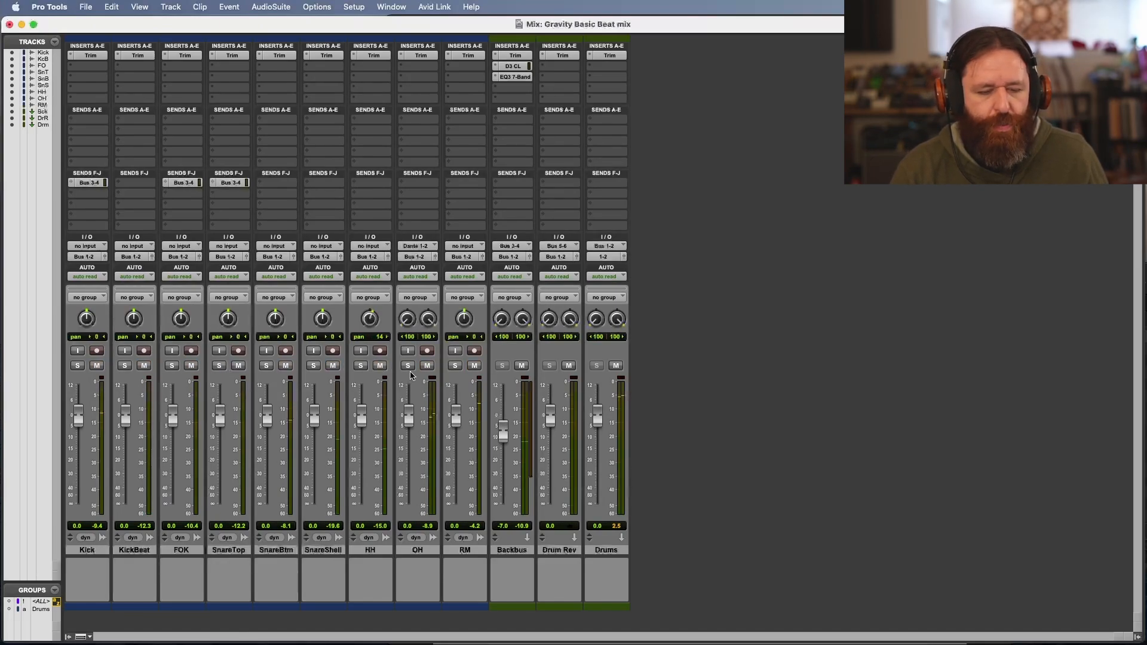
{"action": "left_click", "coordinate": [455, 366]}
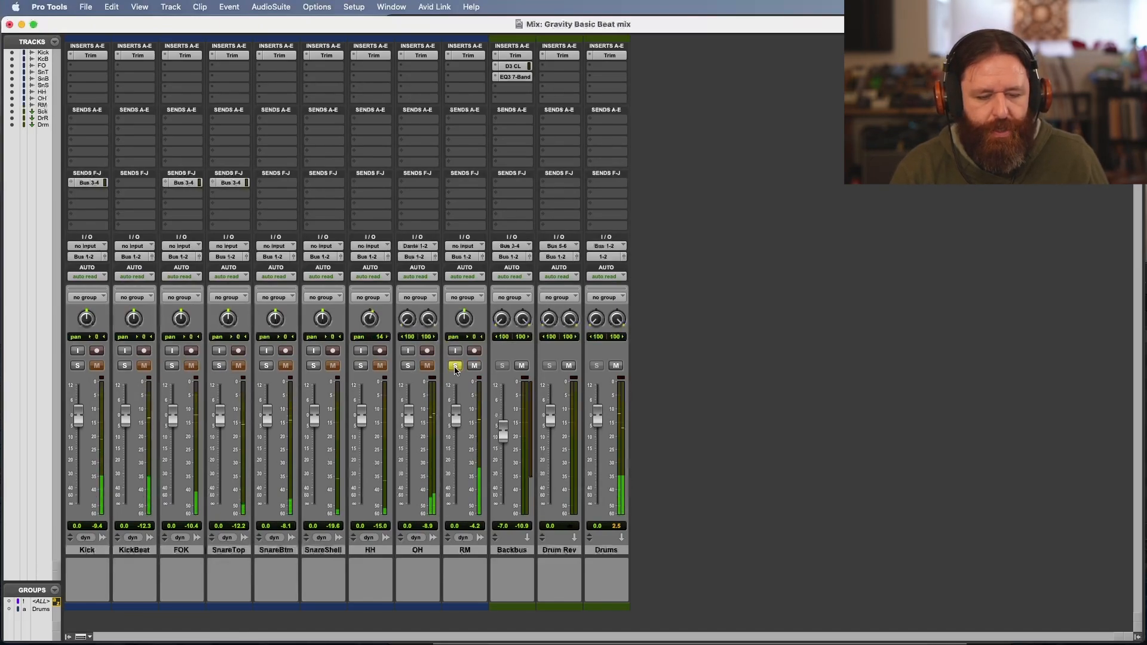
{"action": "left_click", "coordinate": [455, 366]}
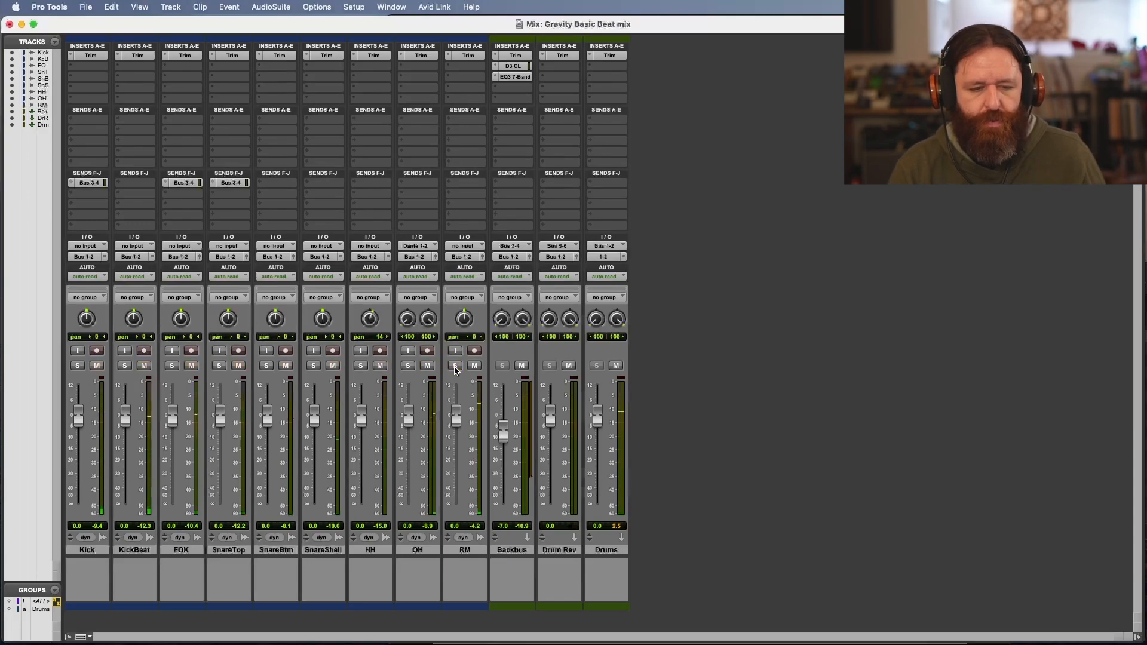
Step: Solo OH and add a pre-fader send to Bus 5-6 at 0.0 dB with Safe enabled
{"action": "left_click", "coordinate": [409, 367]}
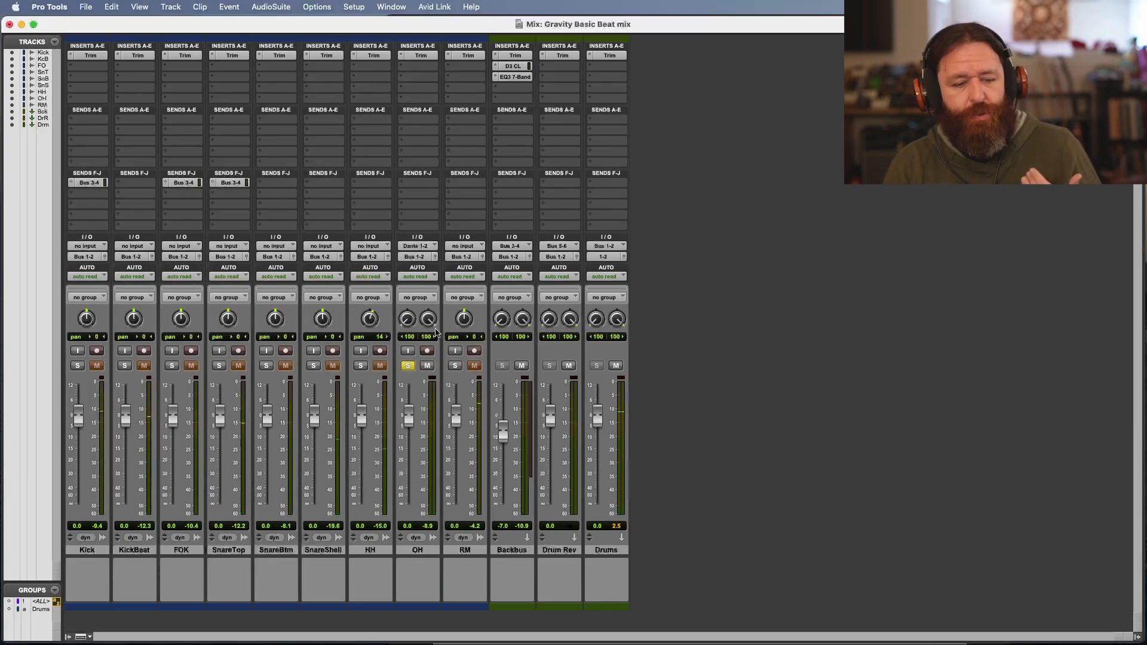
{"action": "left_click", "coordinate": [424, 192]}
{"action": "mouse_move", "coordinate": [438, 197]}
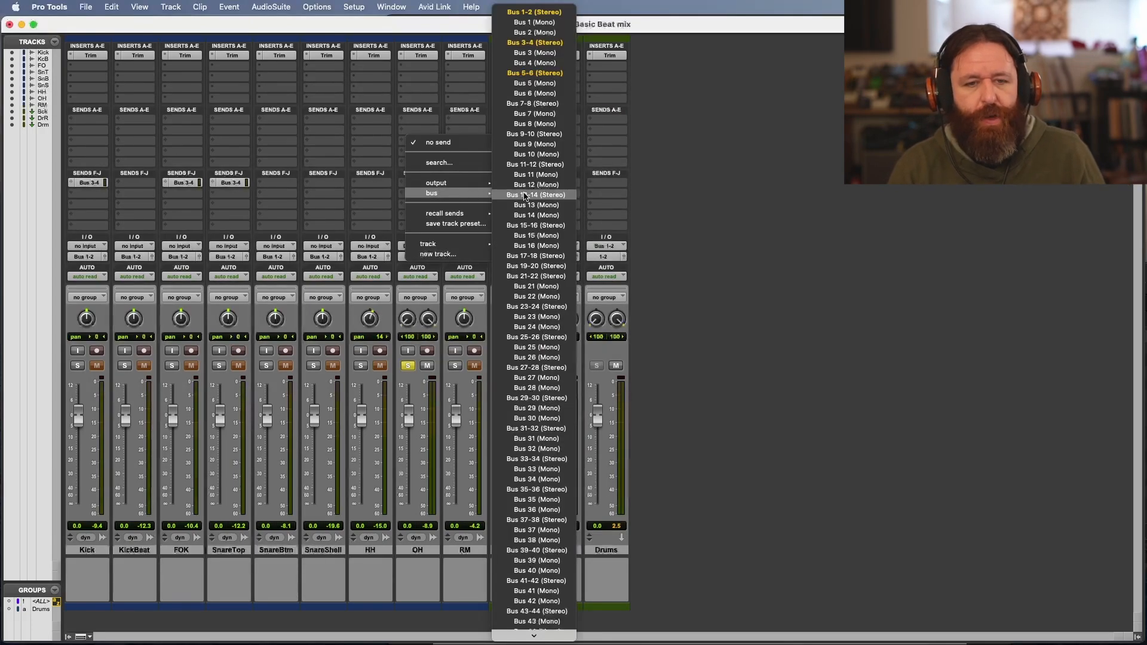
{"action": "left_click", "coordinate": [535, 73]}
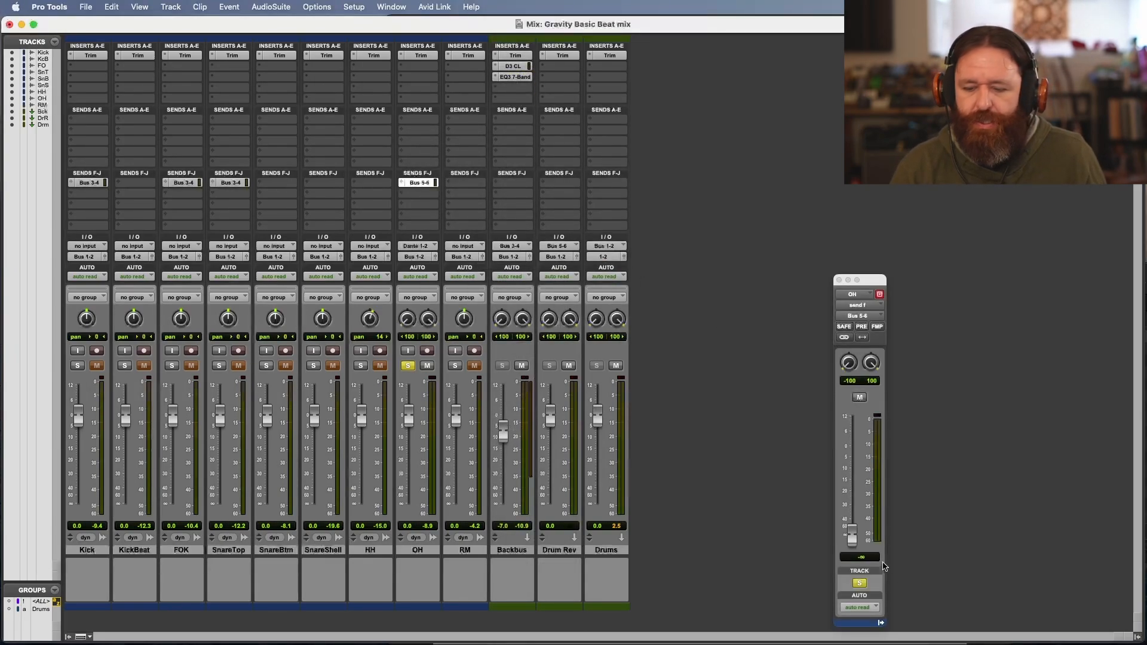
{"action": "left_click", "coordinate": [853, 532], "text": "alt"}
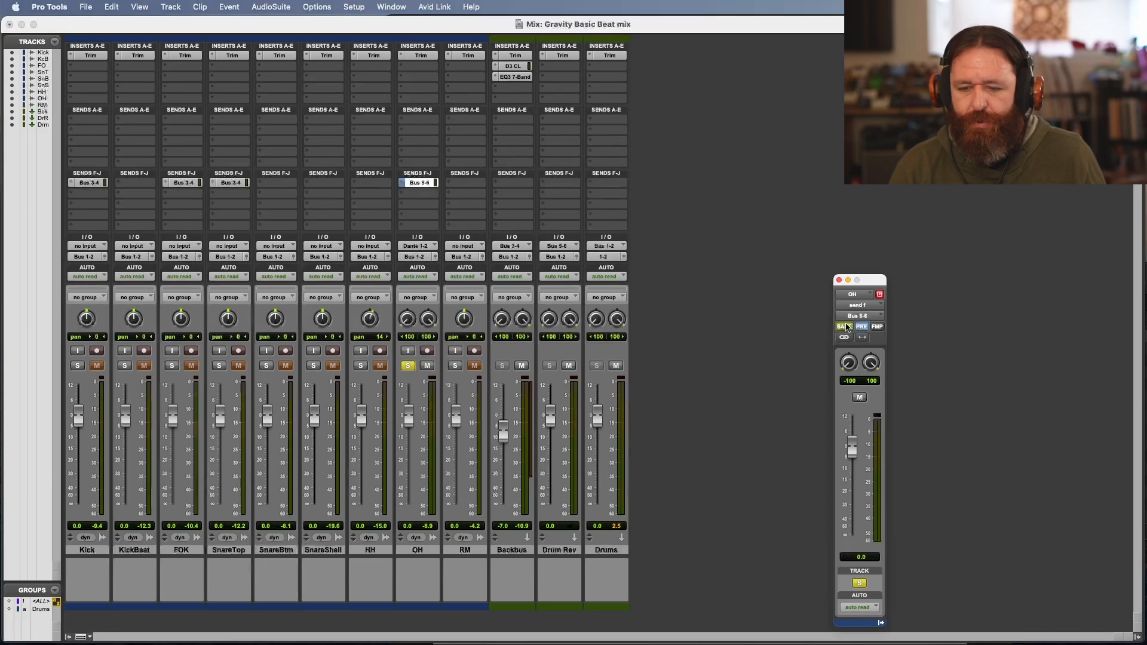
Step: Solo Drum Rev instead of OH, insert the stereo Lustrous Plates reverb on it and open the plug-in
{"action": "left_click", "coordinate": [550, 366]}
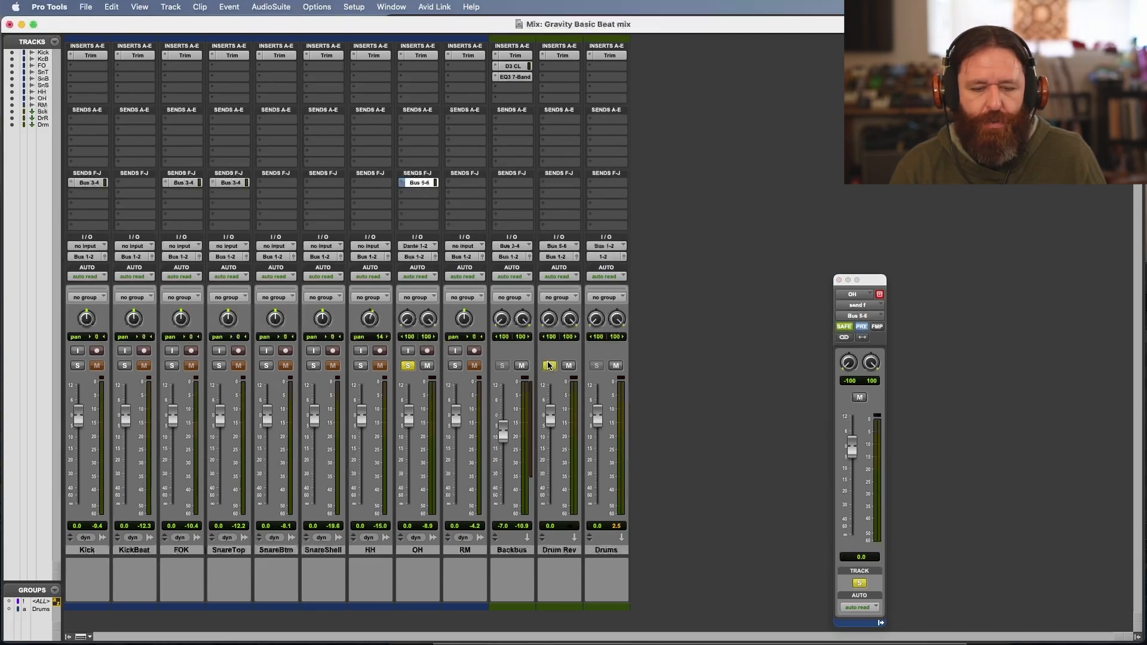
{"action": "left_click", "coordinate": [408, 366]}
{"action": "left_click", "coordinate": [550, 67]}
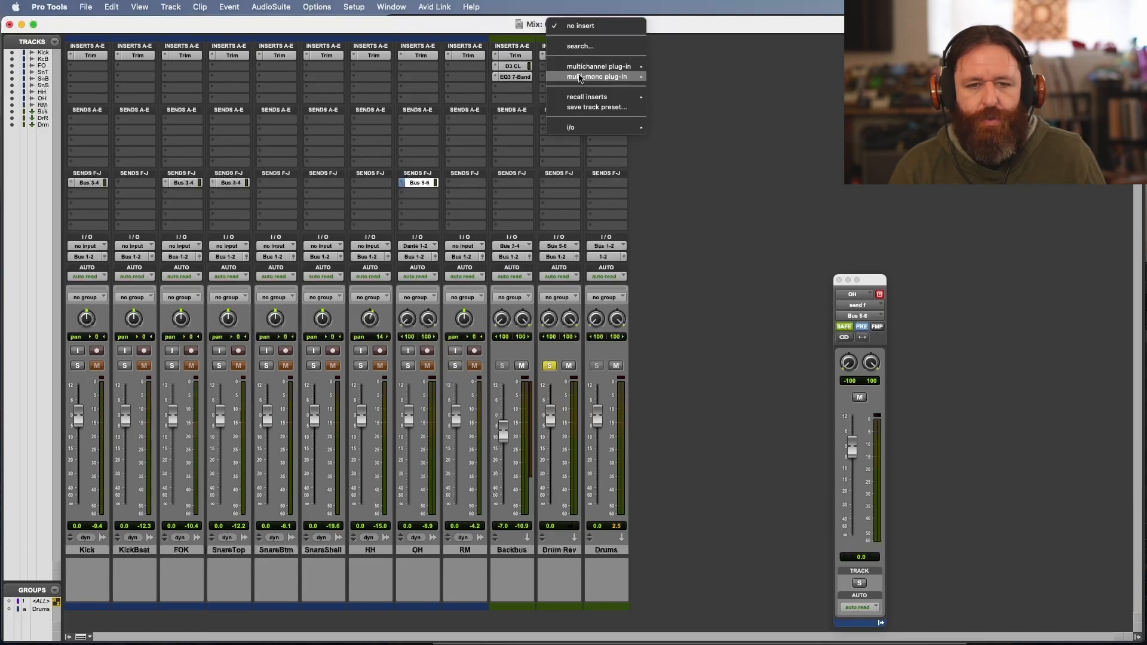
{"action": "mouse_move", "coordinate": [603, 66]}
{"action": "mouse_move", "coordinate": [678, 100]}
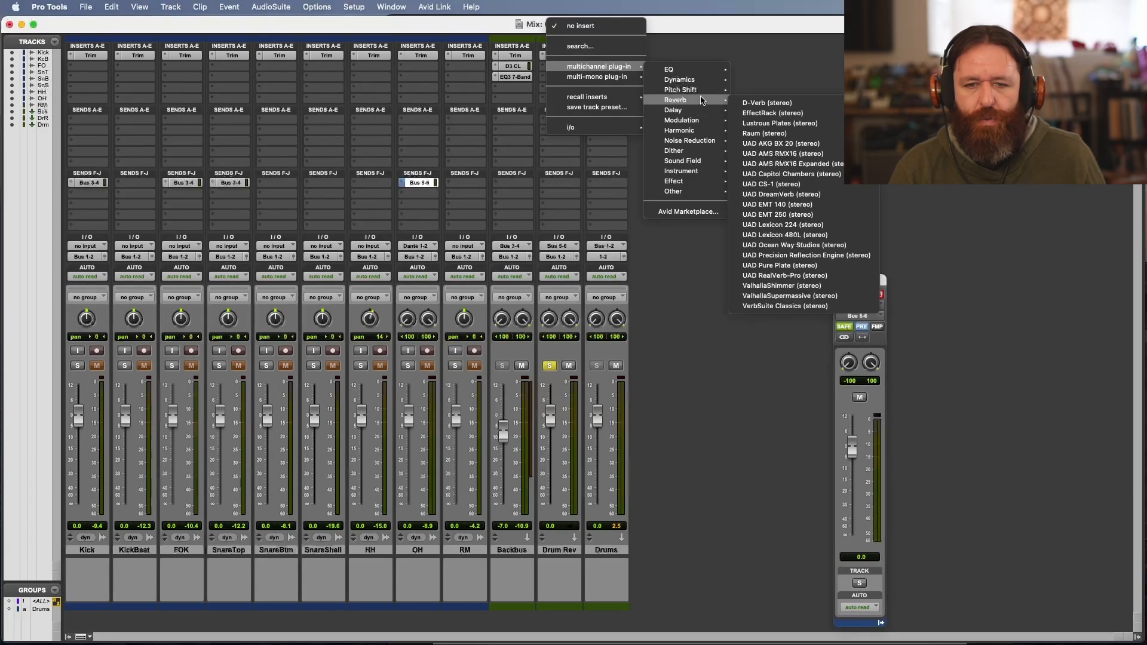
{"action": "left_click", "coordinate": [779, 124]}
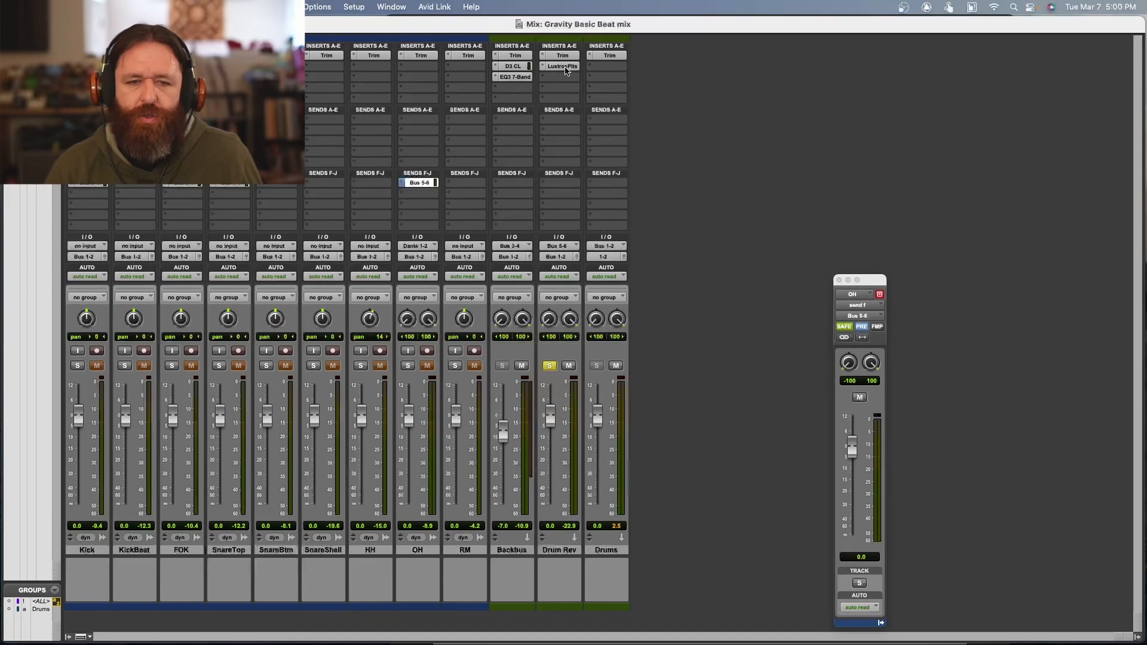
{"action": "left_click", "coordinate": [564, 68]}
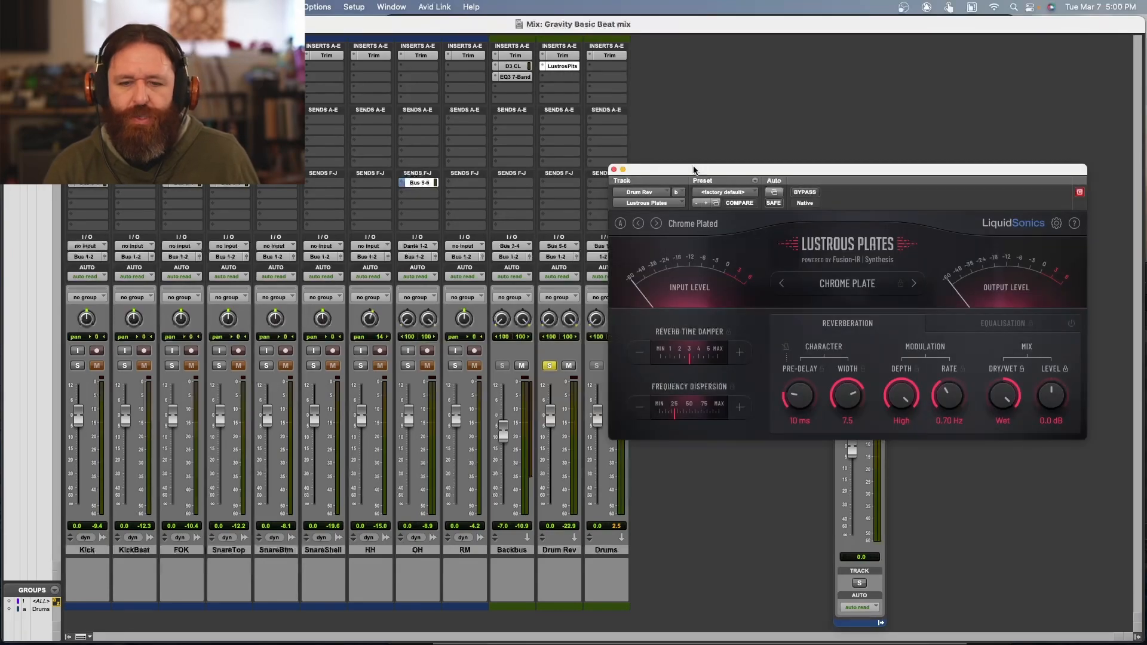
{"action": "left_click_drag", "start_coordinate": [694, 171], "coordinate": [673, 173]}
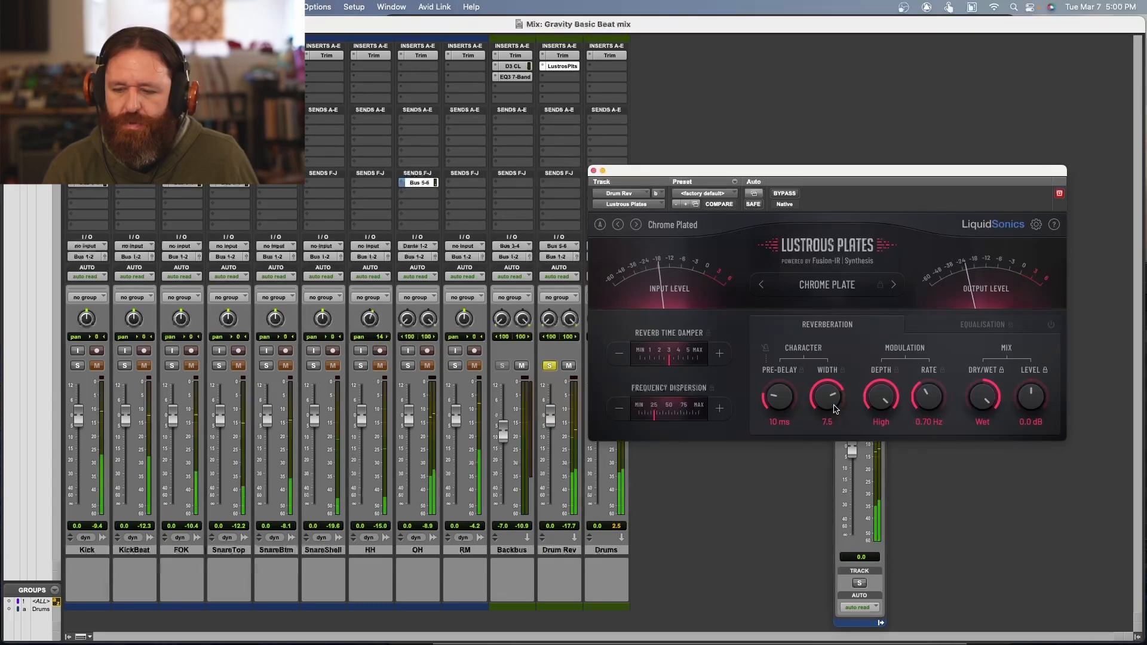
Step: Set the Lustrous Plates width to 8.0 and pre-delay to 6.3 ms, and lower the reverb time damper to nearly minimum
{"action": "left_click_drag", "start_coordinate": [836, 404], "coordinate": [855, 407]}
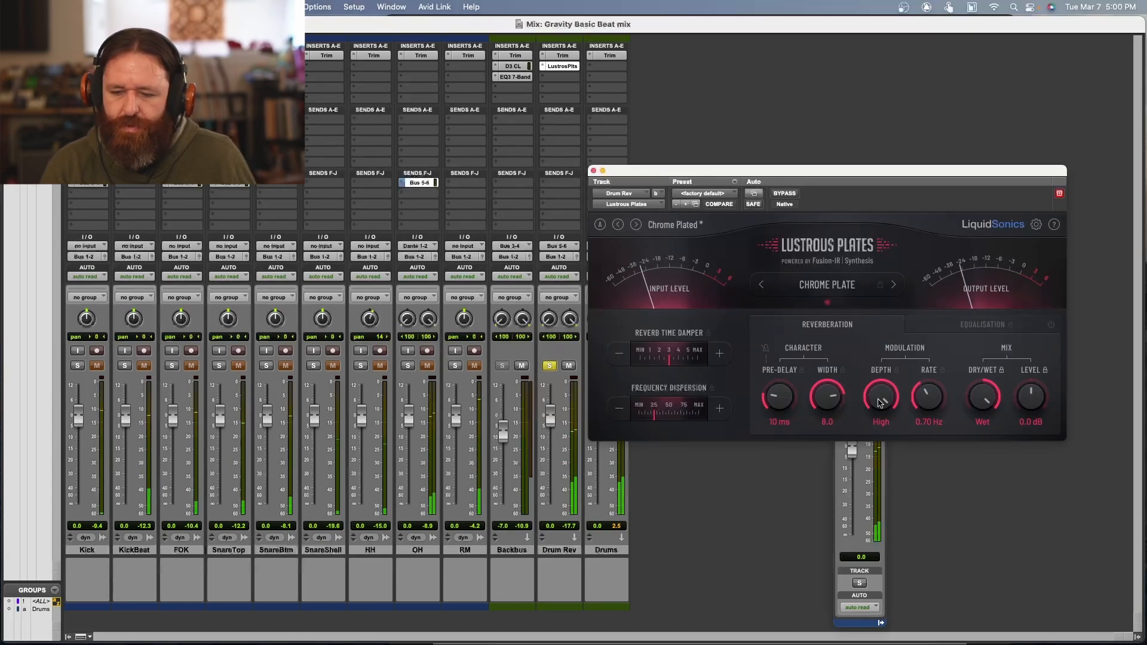
{"action": "left_click_drag", "start_coordinate": [783, 401], "coordinate": [785, 407]}
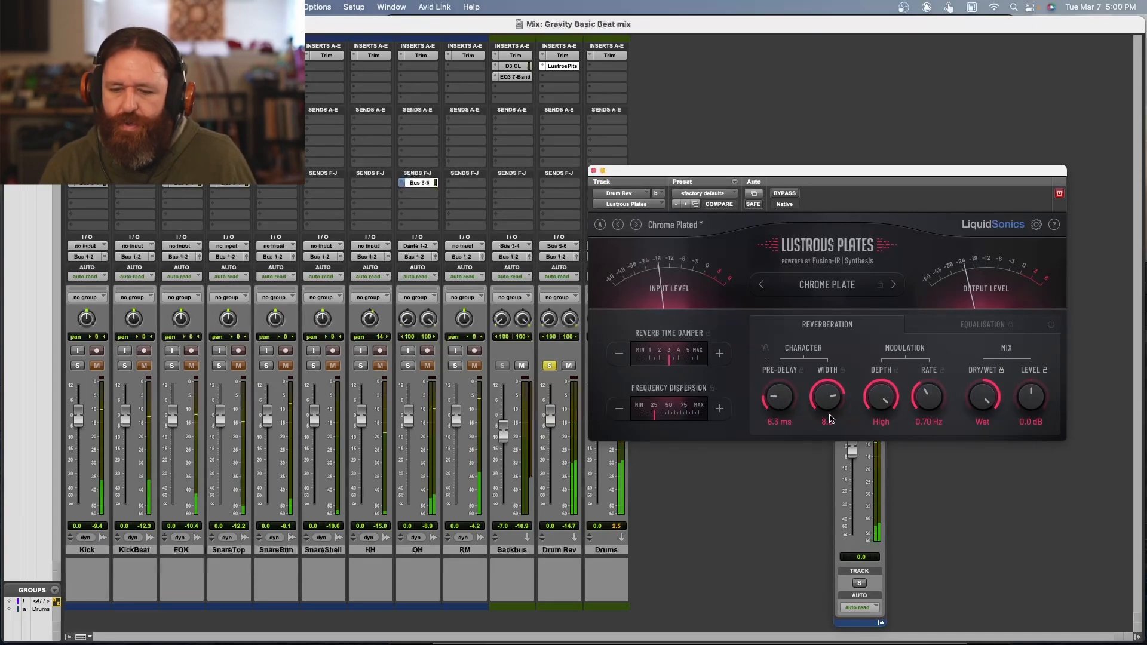
{"action": "left_click_drag", "start_coordinate": [666, 358], "coordinate": [610, 372]}
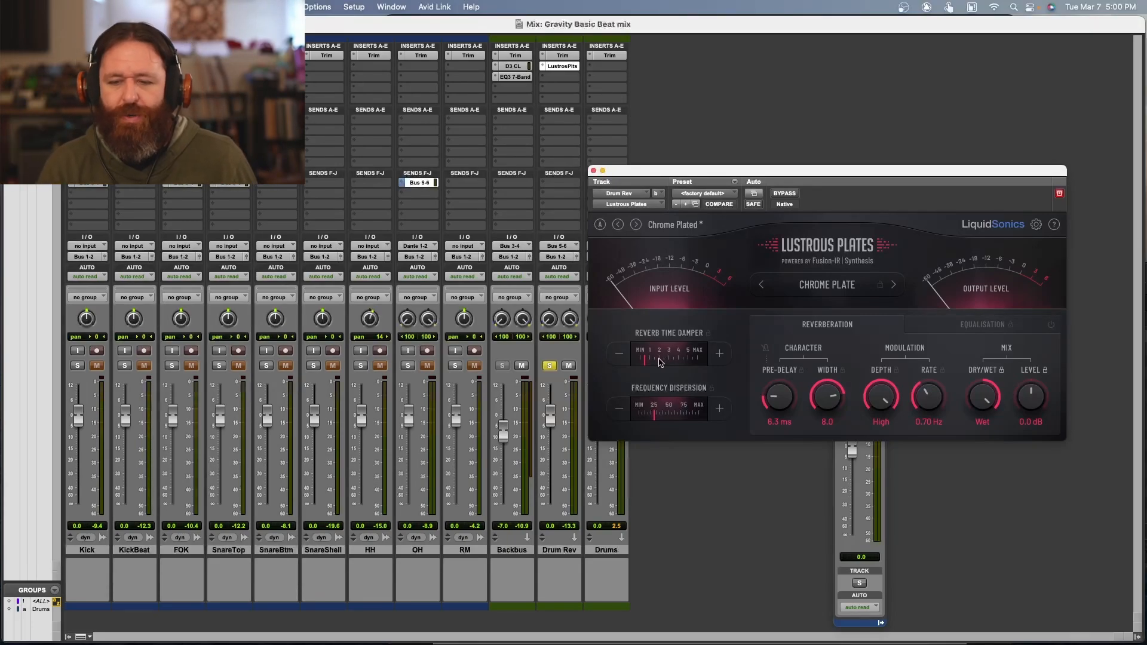
{"action": "key", "text": "space"}
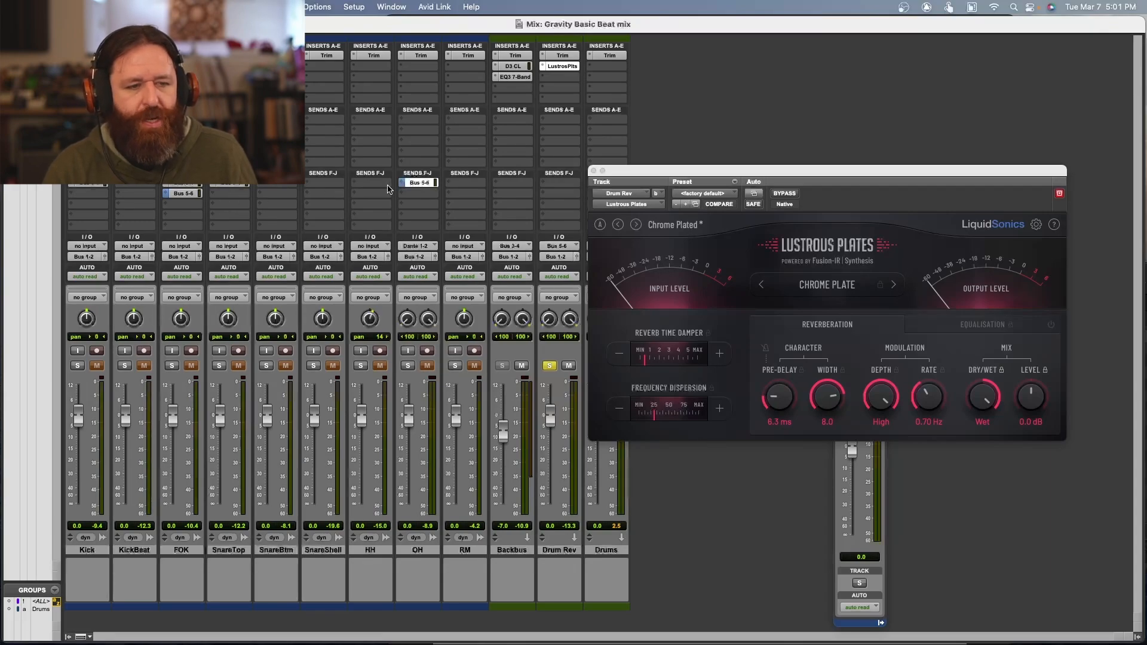
Step: Add a pre-fader Bus 5-6 send on FOK and set its level to about -7.5 dB while listening to the reverb
{"action": "key", "text": "space"}
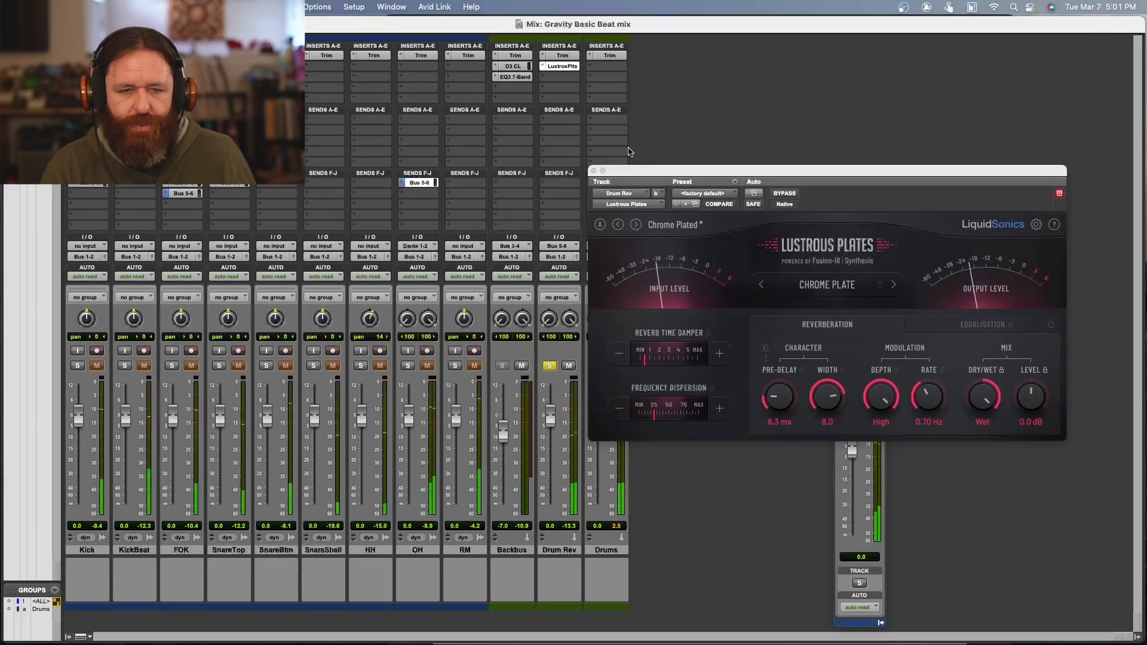
{"action": "left_click", "coordinate": [183, 194]}
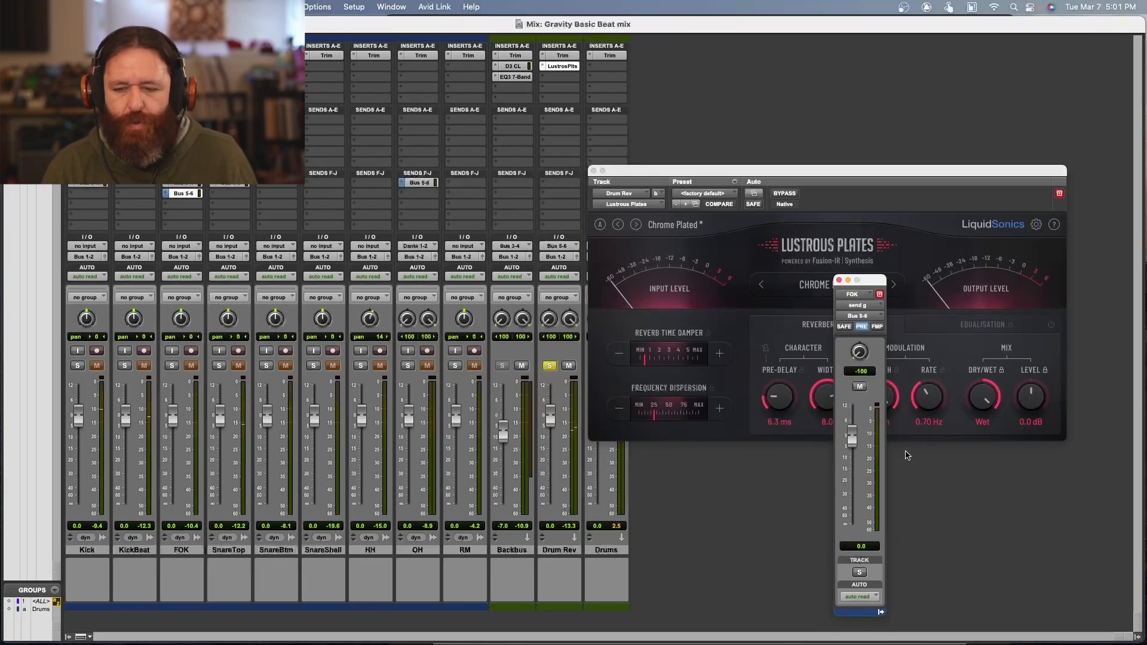
{"action": "left_click_drag", "start_coordinate": [855, 435], "coordinate": [856, 451]}
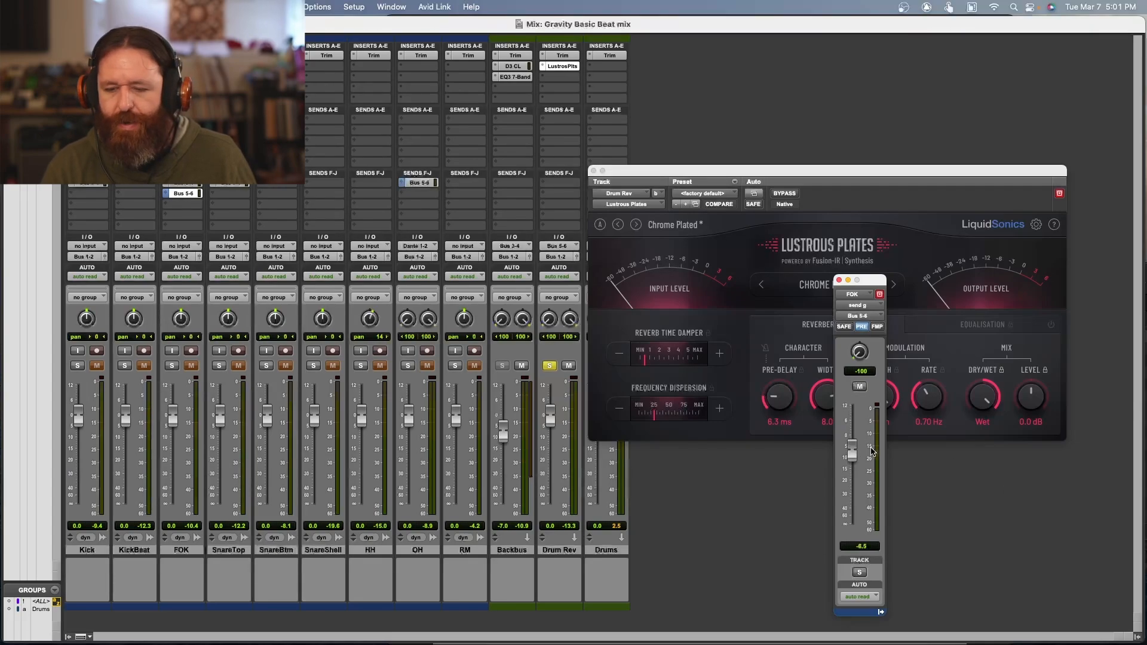
{"action": "left_click_drag", "start_coordinate": [855, 452], "coordinate": [853, 456]}
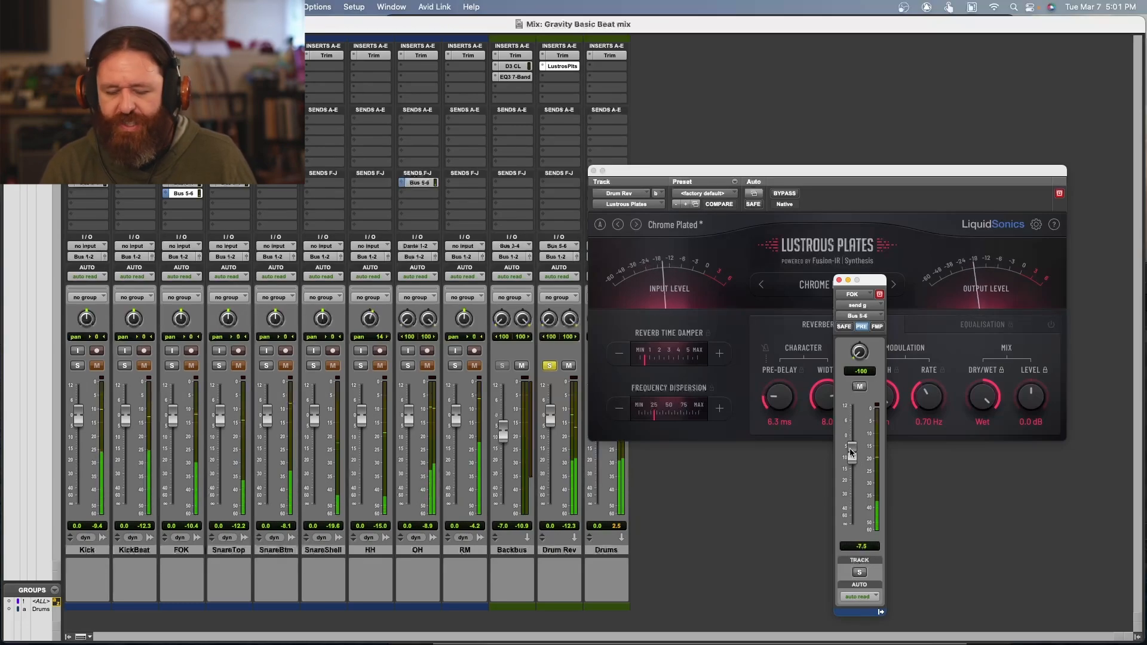
{"action": "key", "text": "space"}
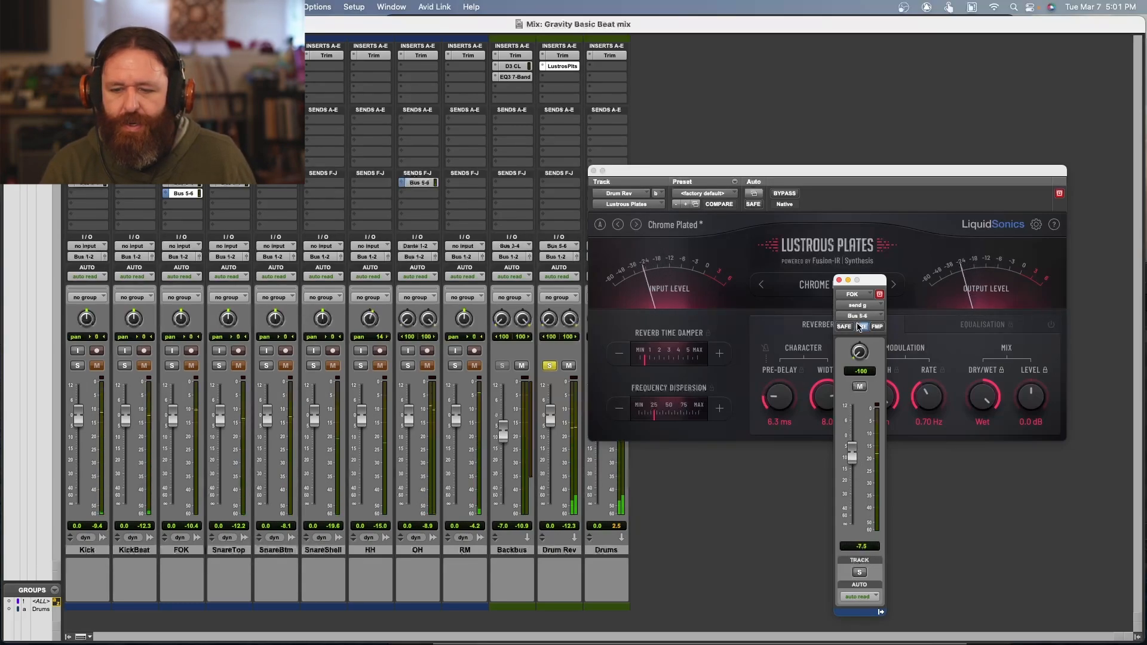
Step: Switch the FOK and OH sends to Bus 5-6 to post-fader and turn off Safe on the OH send
{"action": "left_click", "coordinate": [420, 183]}
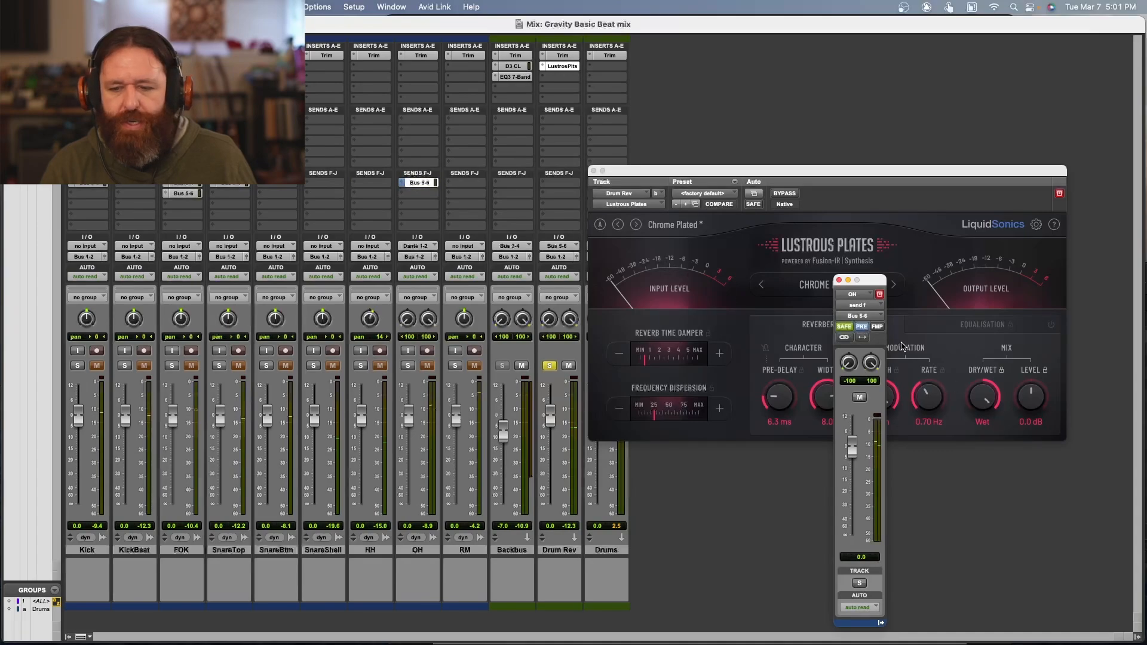
{"action": "left_click", "coordinate": [860, 328]}
{"action": "left_click", "coordinate": [844, 327]}
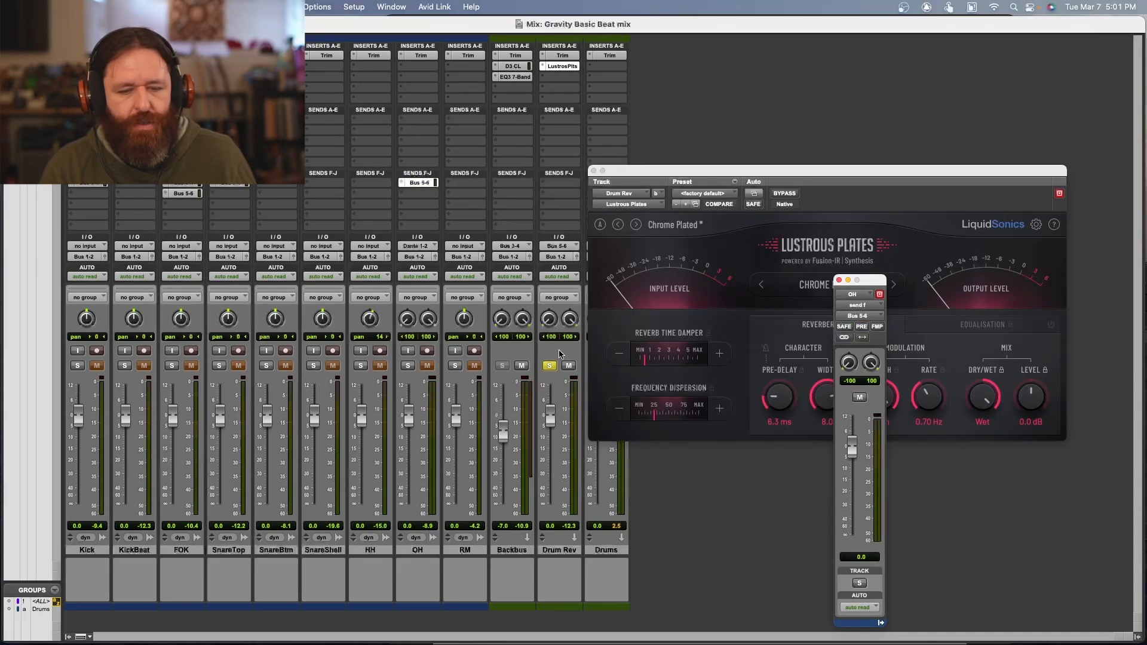
Step: Clear the Drum Rev solo, close the plug-in and send windows, and blend its fader up from silence to about -13.7 dB
{"action": "left_click", "coordinate": [549, 366]}
{"action": "left_click_drag", "start_coordinate": [550, 417], "coordinate": [550, 566]}
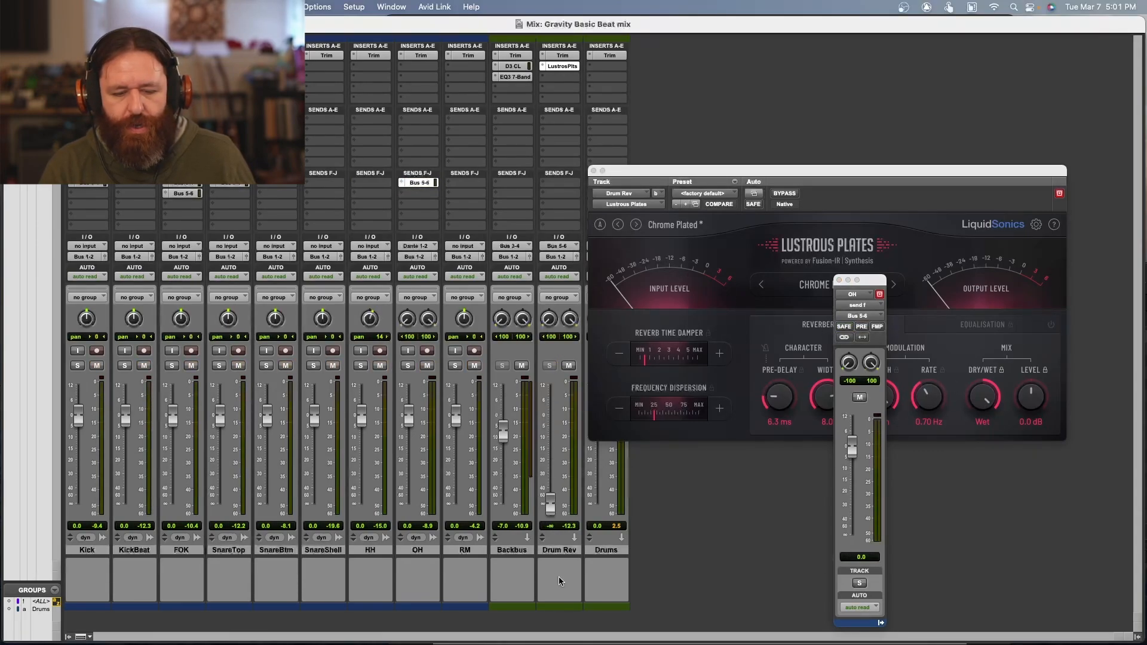
{"action": "left_click", "coordinate": [593, 171]}
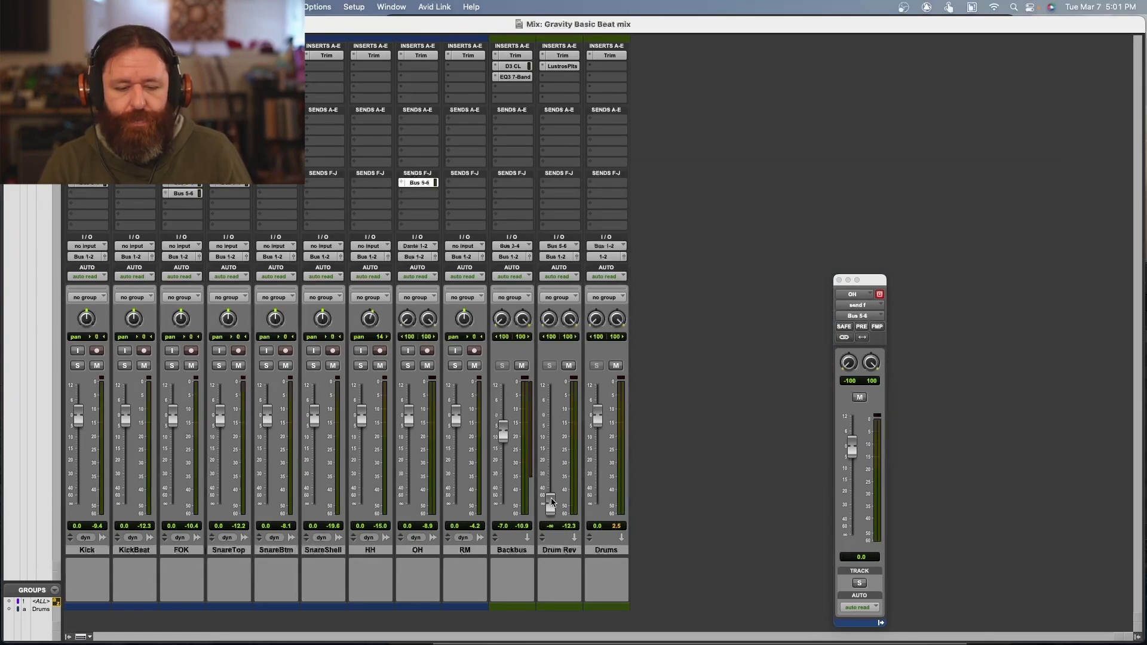
{"action": "left_click_drag", "start_coordinate": [550, 502], "coordinate": [550, 447]}
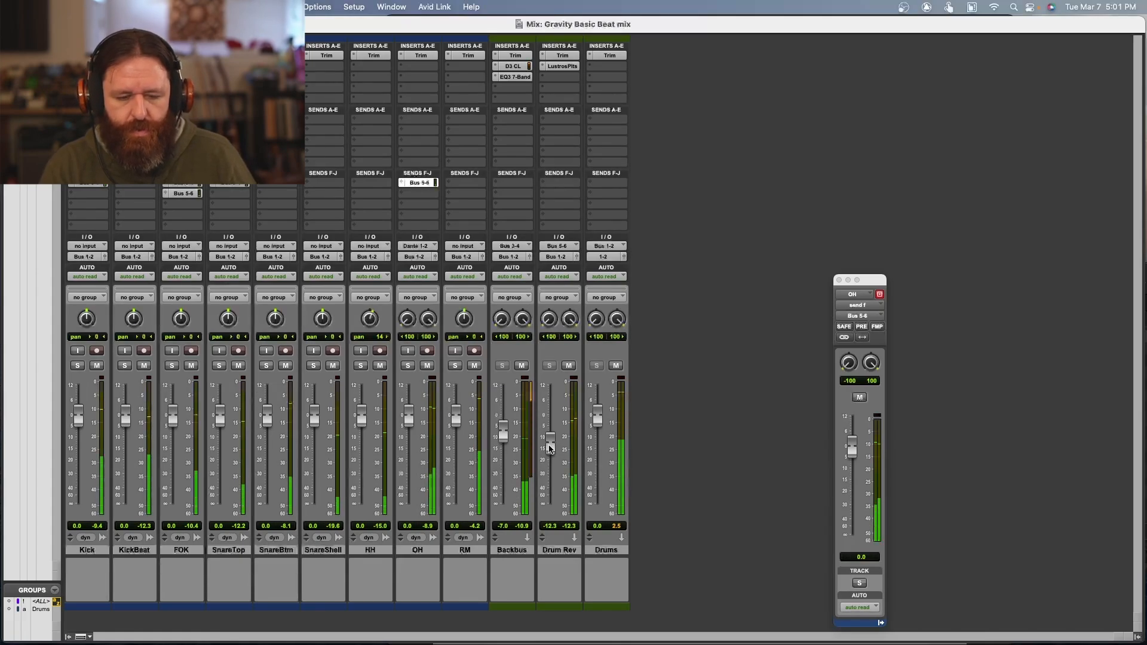
{"action": "left_click", "coordinate": [839, 280]}
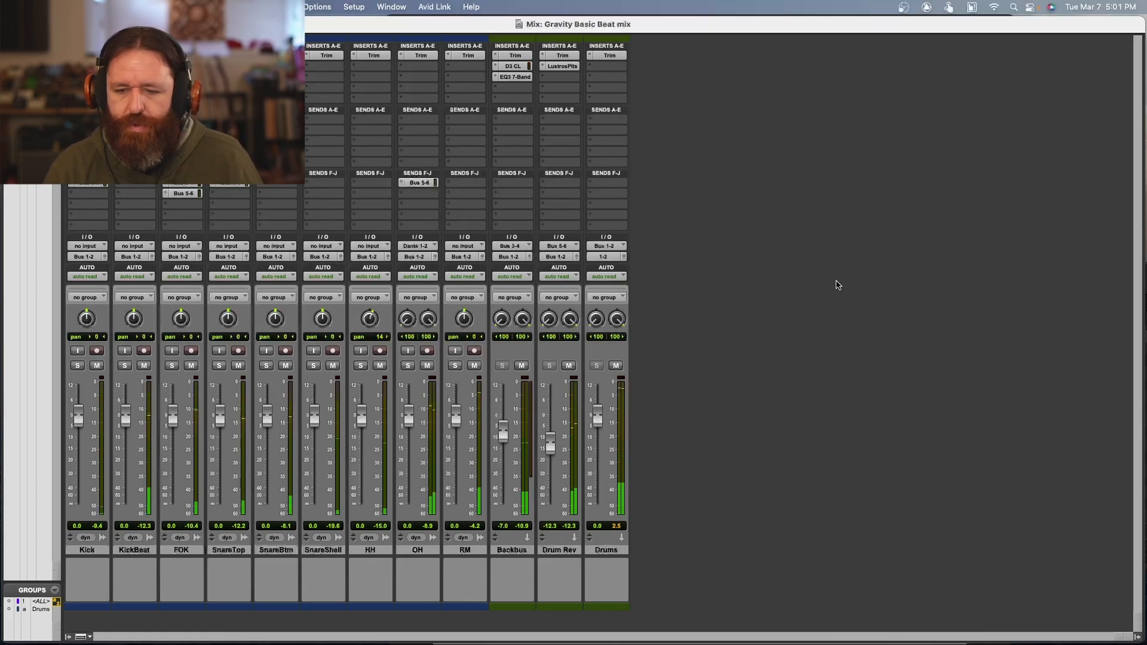
{"action": "left_click_drag", "start_coordinate": [550, 444], "coordinate": [550, 446]}
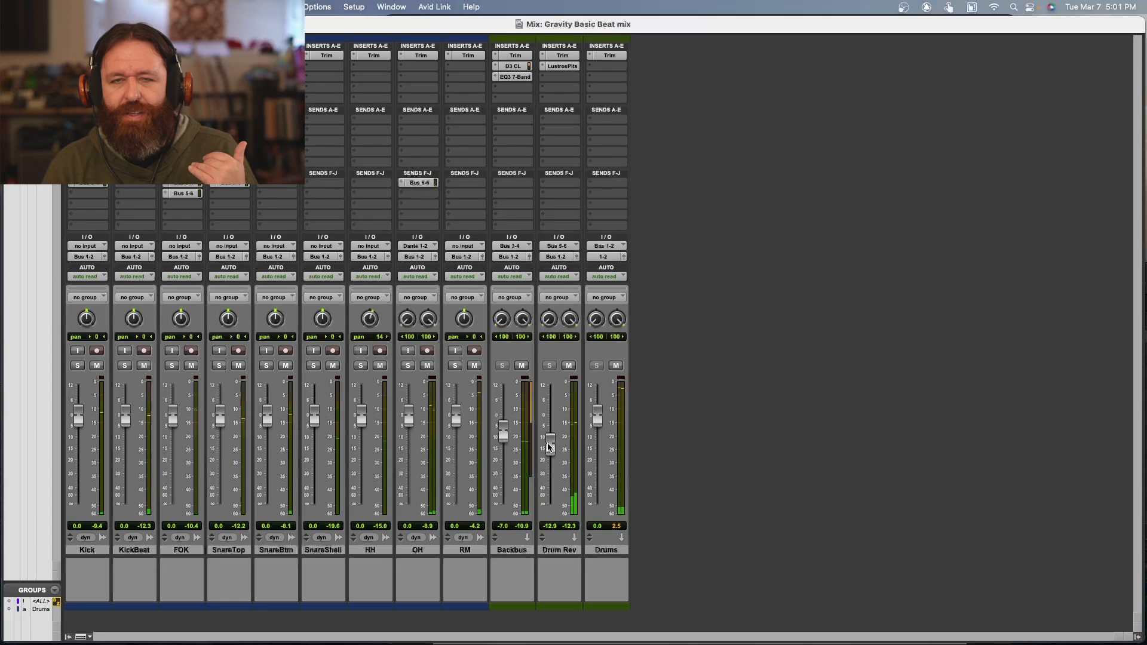
{"action": "left_click", "coordinate": [569, 366]}
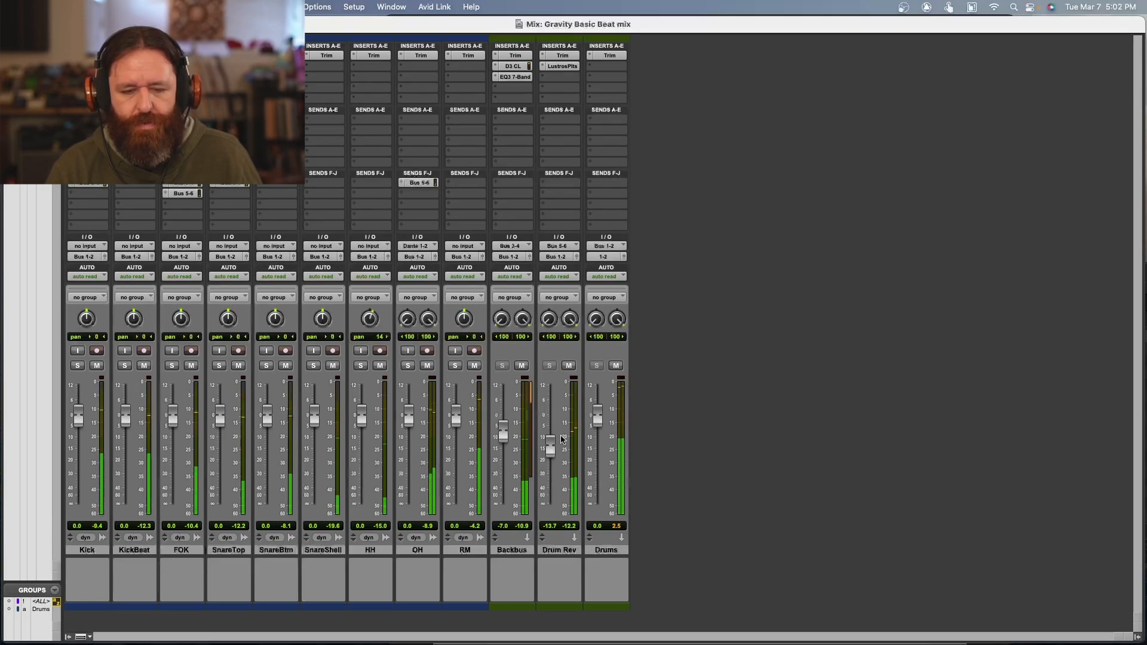
Step: Reopen Lustrous Plates on Drum Rev and set the modulation depth to 5.4 and rate to 0.50 Hz
{"action": "left_click", "coordinate": [562, 66]}
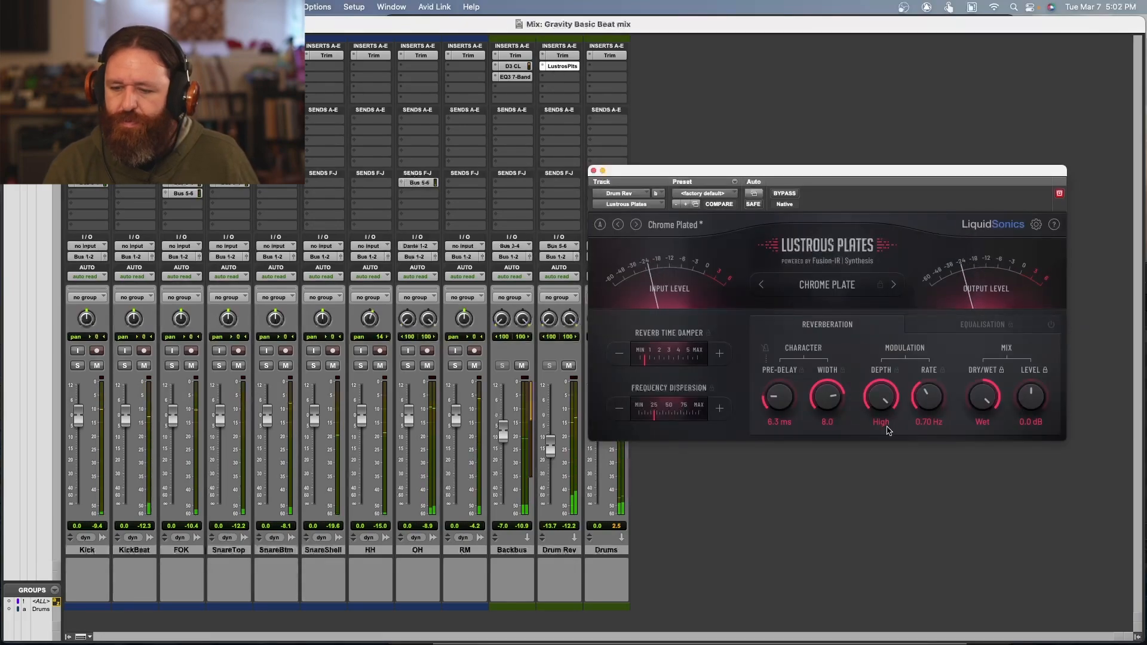
{"action": "left_click_drag", "start_coordinate": [880, 399], "coordinate": [880, 459]}
{"action": "left_click_drag", "start_coordinate": [927, 397], "coordinate": [884, 463]}
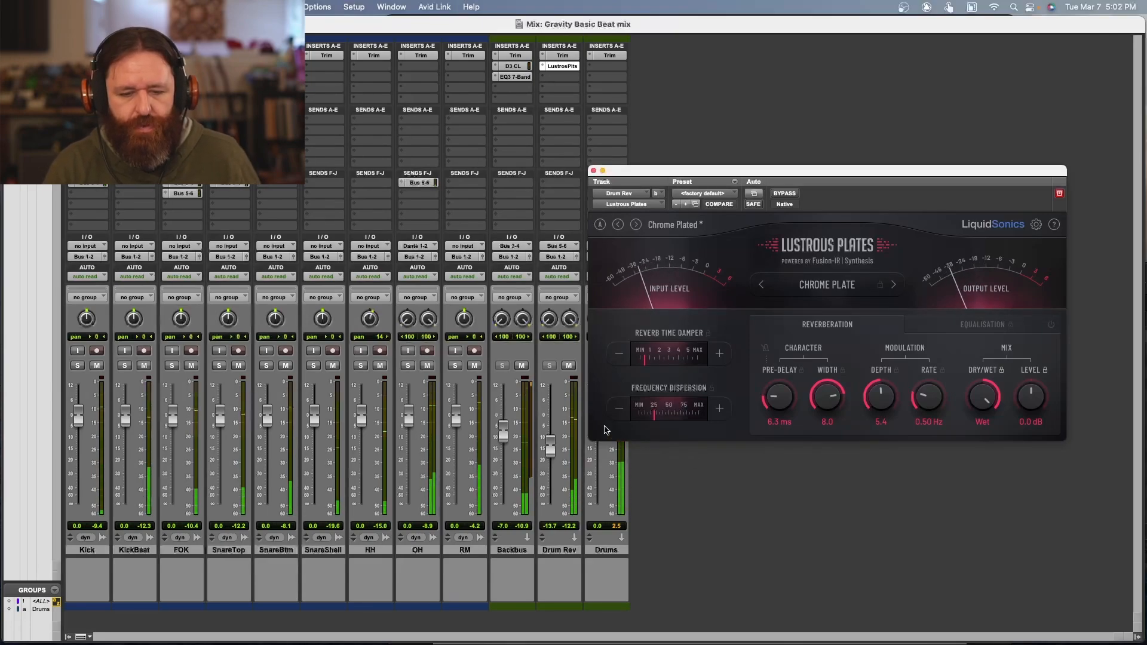
Step: Lower the Drum Rev fader to -16.1 dB and set the Lustrous Plates width to Full
{"action": "left_click_drag", "start_coordinate": [548, 447], "coordinate": [552, 458]}
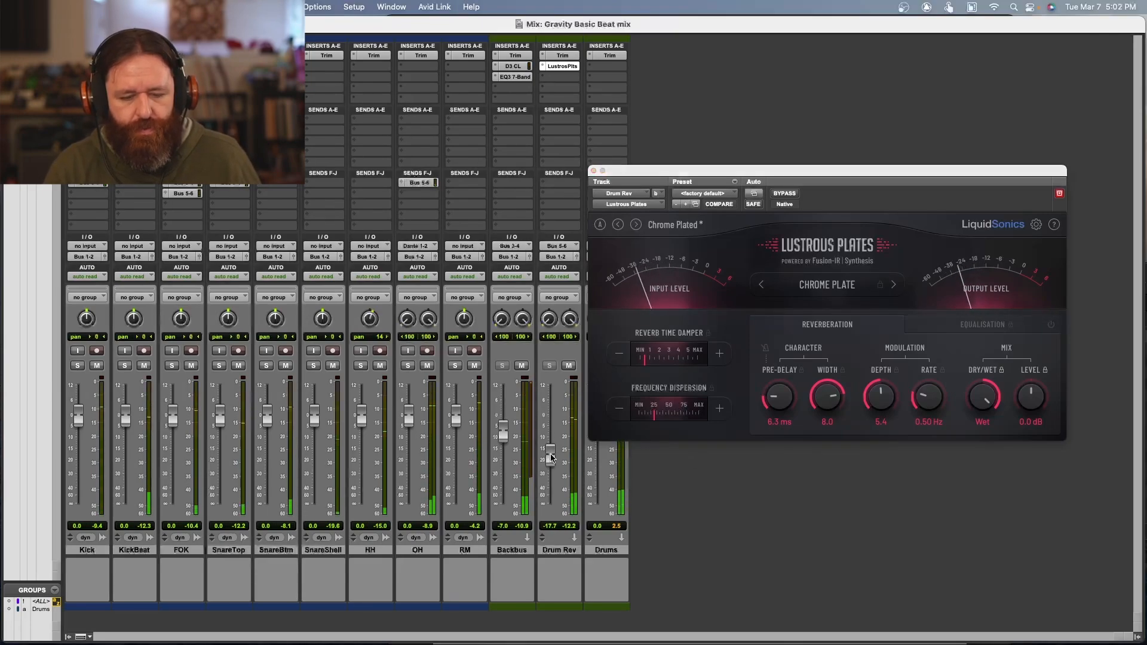
{"action": "left_click", "coordinate": [569, 365]}
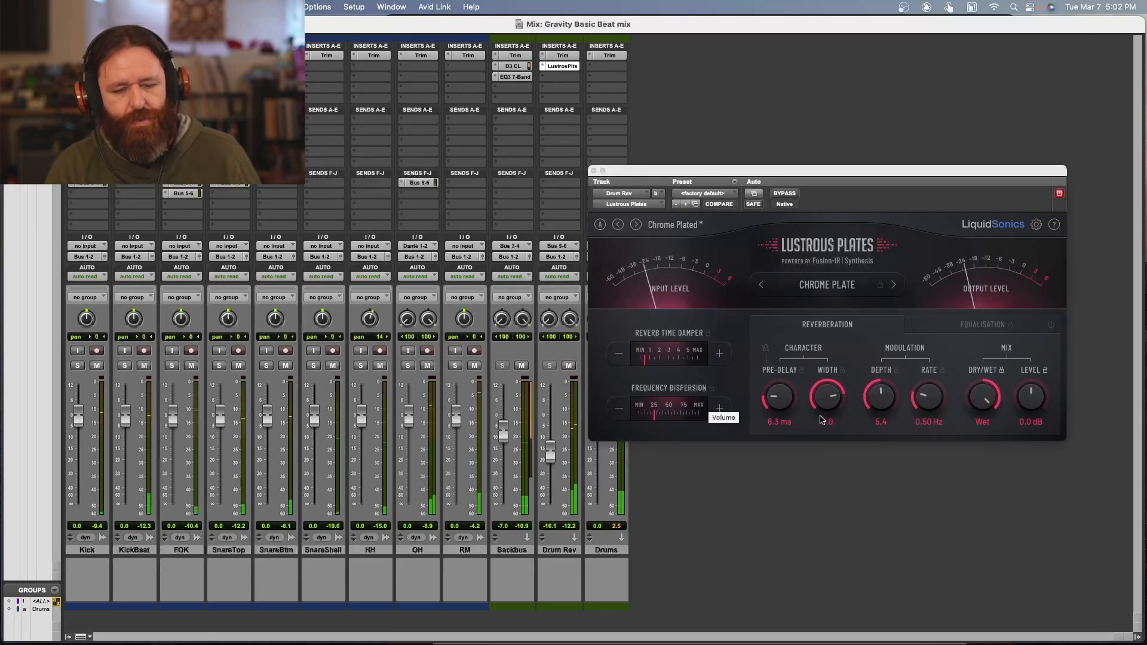
{"action": "left_click_drag", "start_coordinate": [831, 404], "coordinate": [836, 357]}
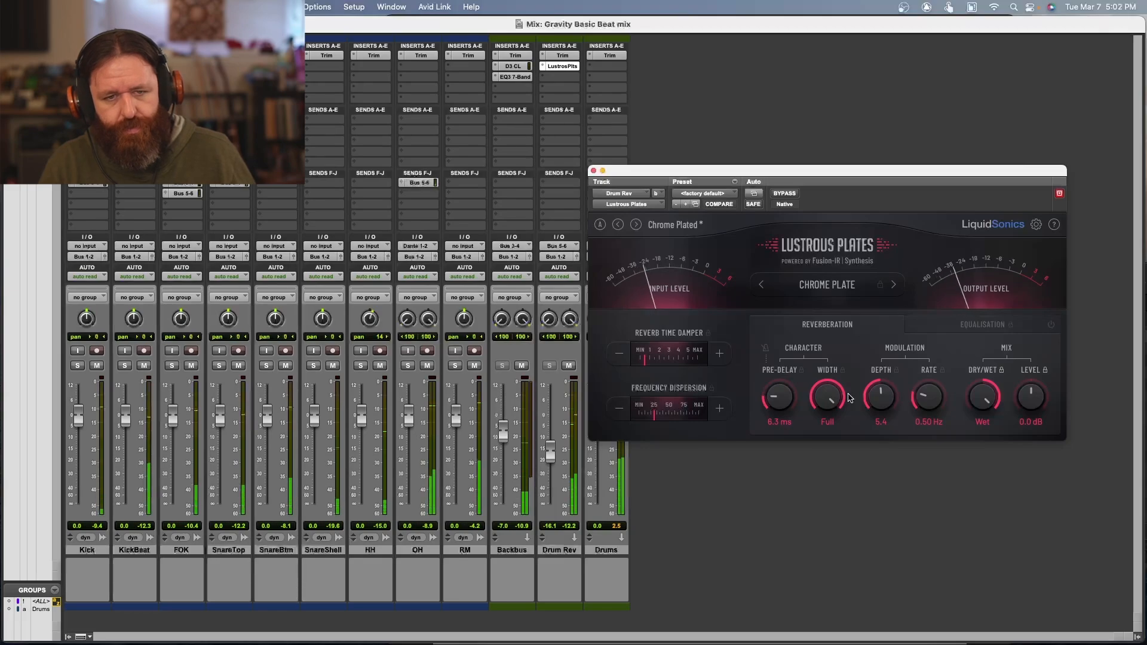
Step: Compare the drum mix with Drum Rev muted and unmuted during playback
{"action": "left_click", "coordinate": [567, 366]}
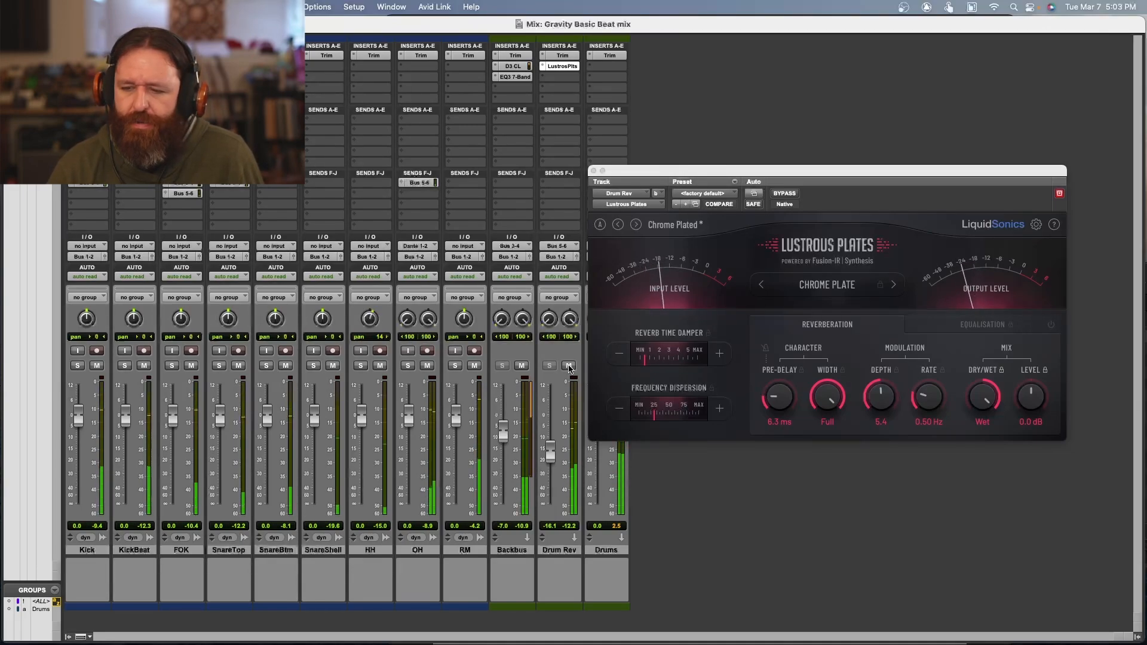
{"action": "left_click", "coordinate": [568, 367]}
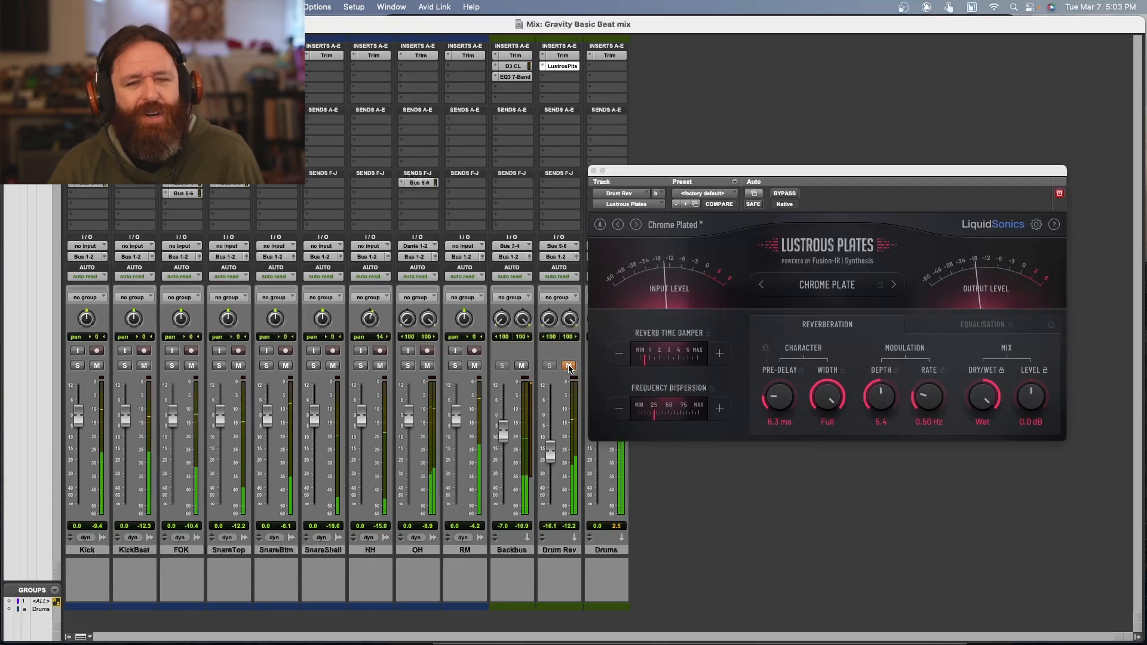
{"action": "left_click", "coordinate": [569, 366]}
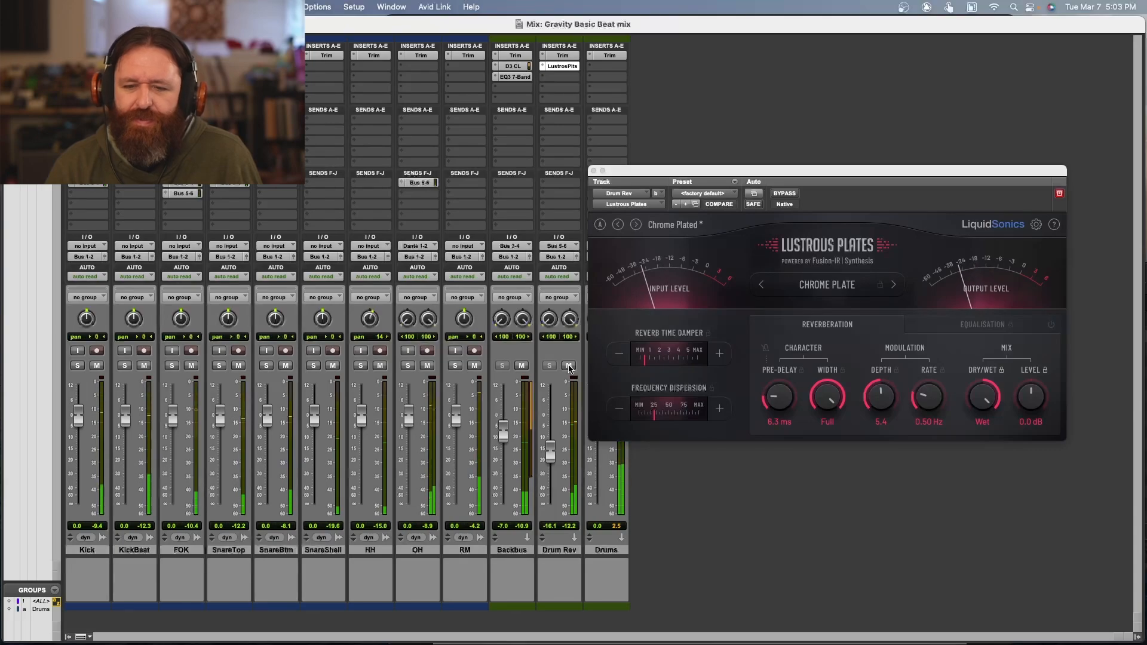
Step: Close Lustrous Plates and compare the full drum mix with Drum Rev muted and unmuted during playback
{"action": "left_click", "coordinate": [593, 172]}
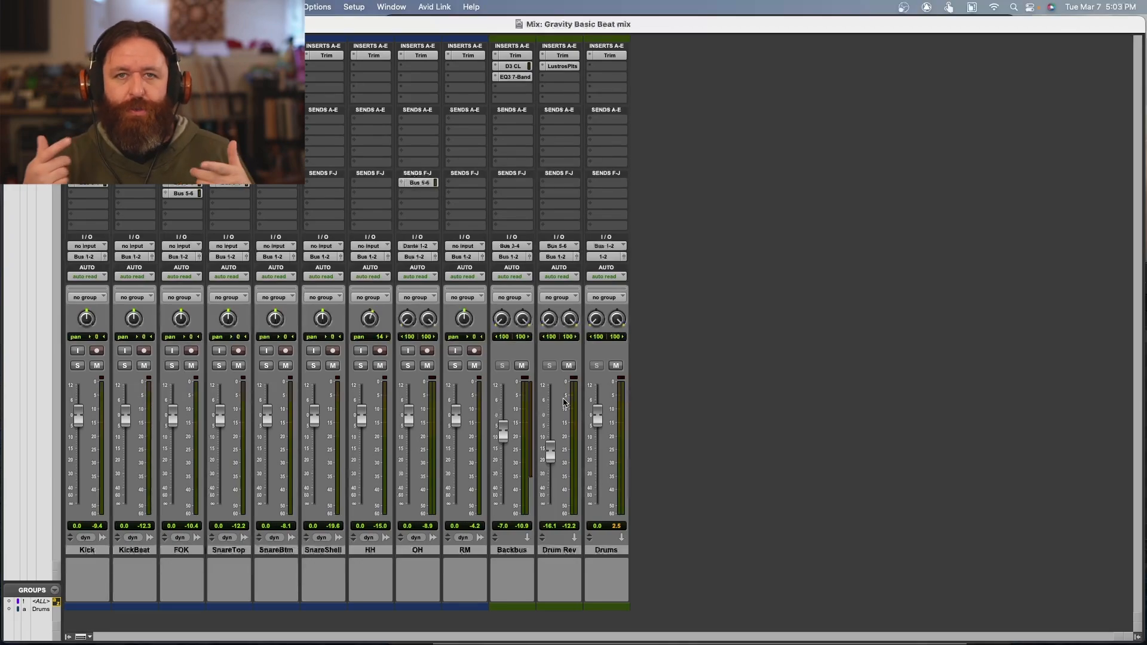
{"action": "key", "text": "space"}
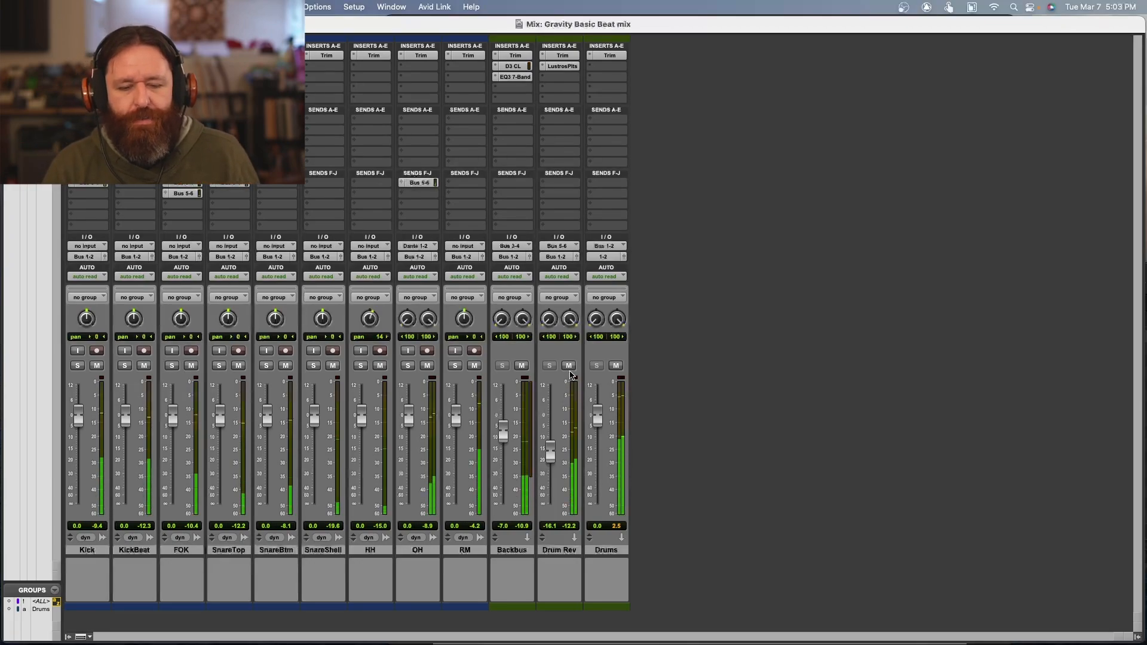
{"action": "left_click", "coordinate": [569, 366]}
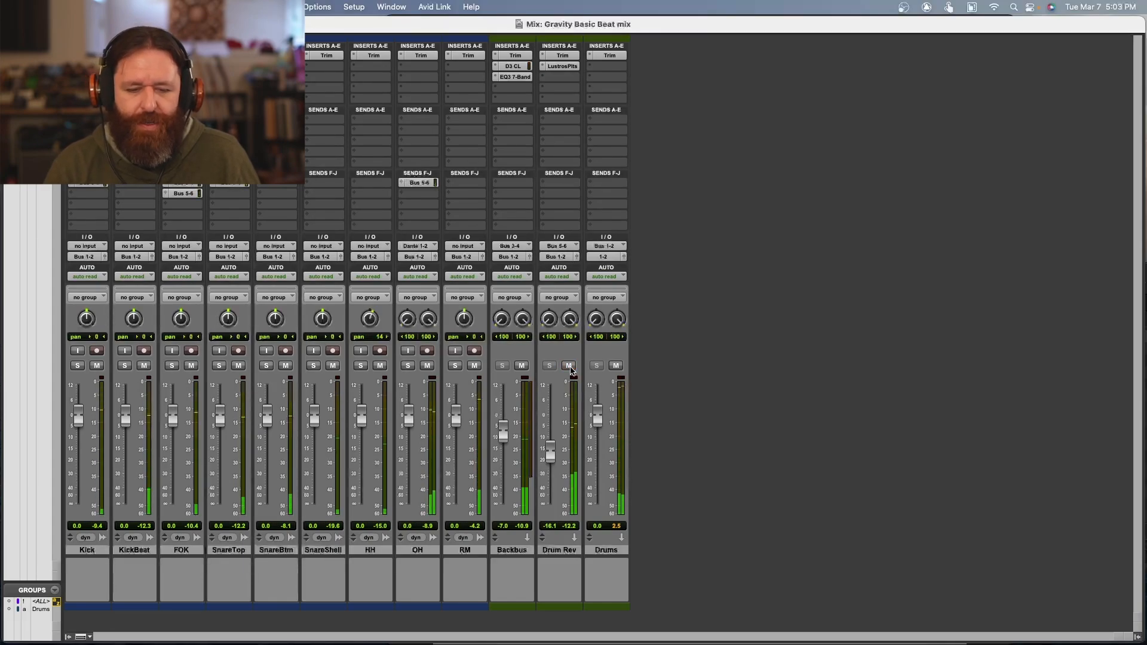
{"action": "left_click", "coordinate": [569, 367]}
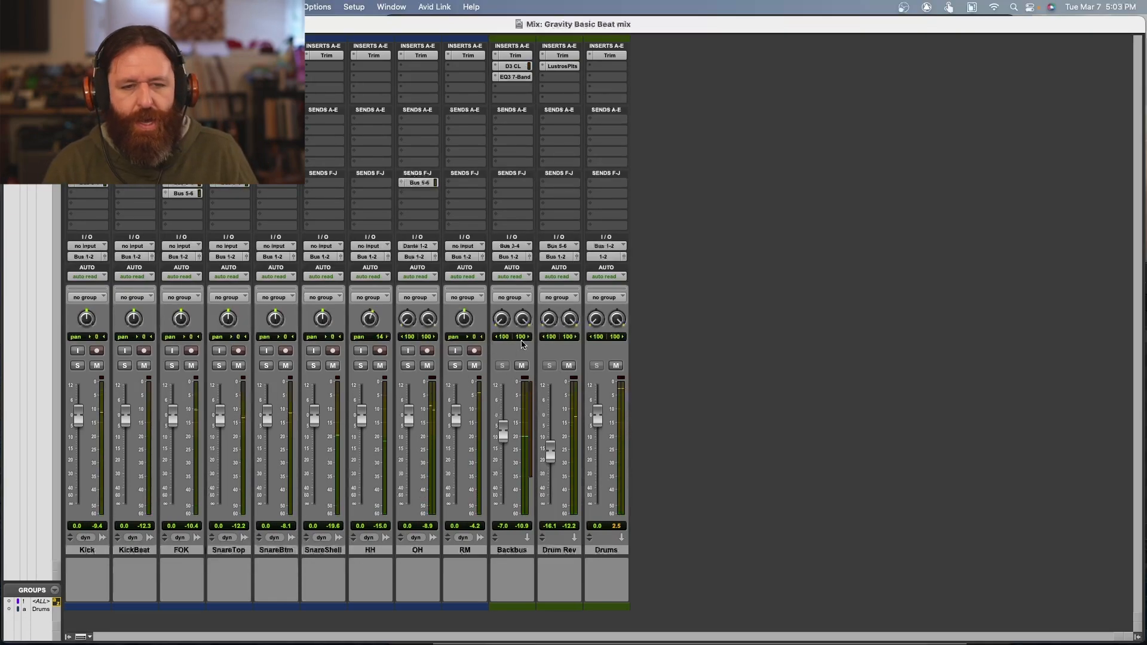
Step: Solo the RM track and insert the mono Devil-Loc plug-in below its Trim, moving its window clear of the inserts
{"action": "left_click", "coordinate": [456, 365]}
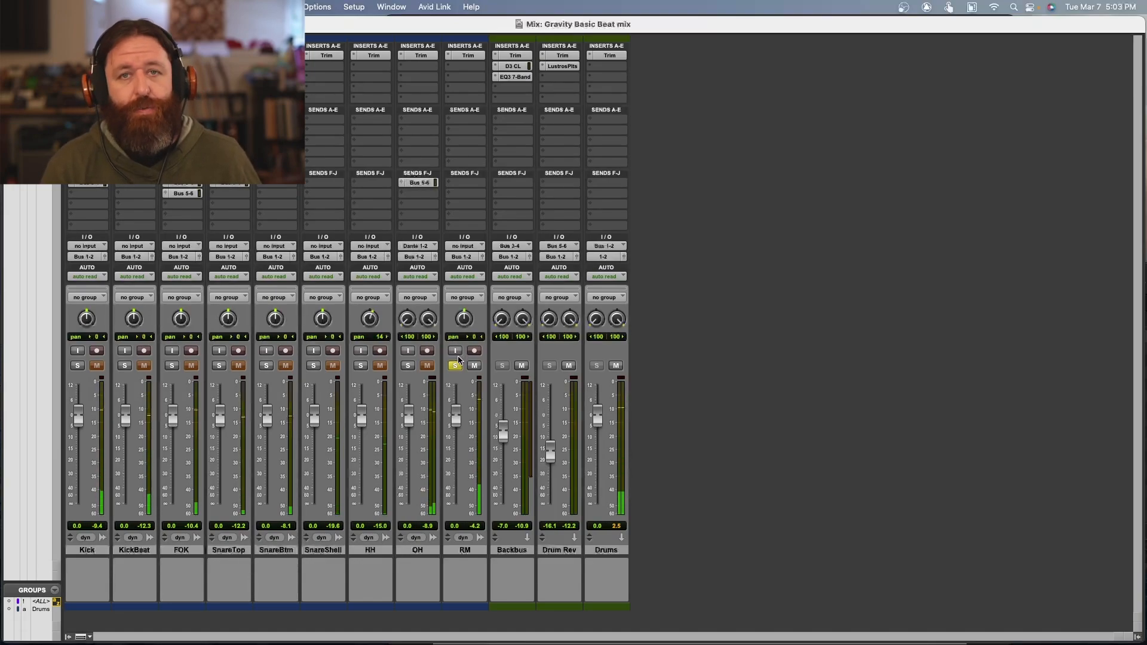
{"action": "left_click", "coordinate": [471, 70]}
{"action": "mouse_move", "coordinate": [477, 67]}
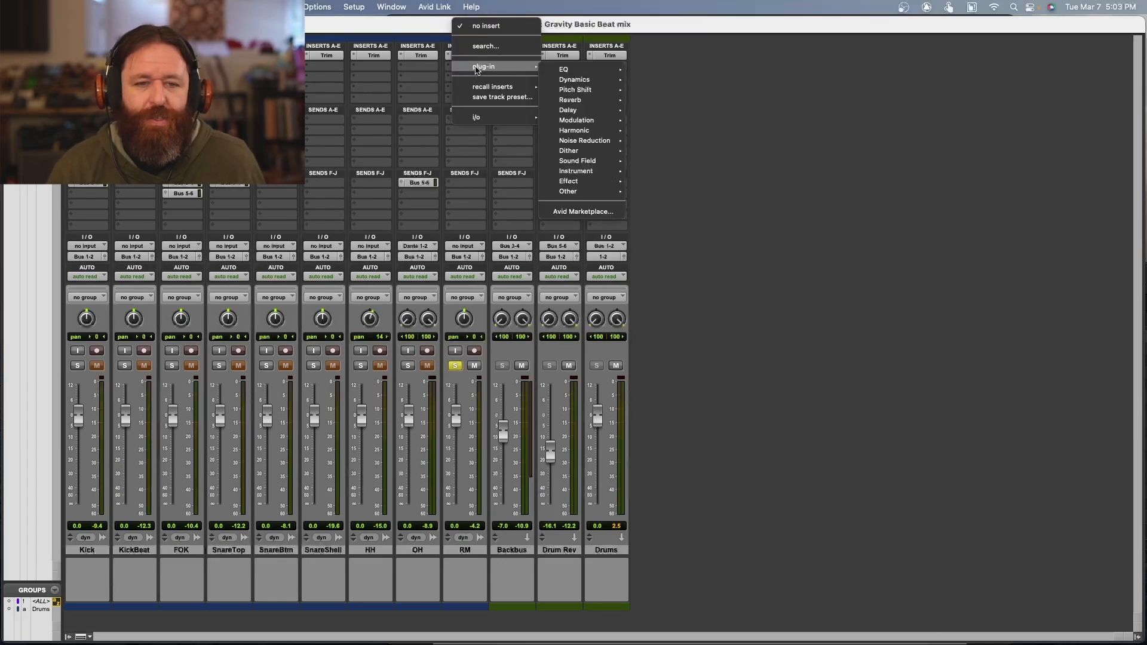
{"action": "mouse_move", "coordinate": [577, 80]}
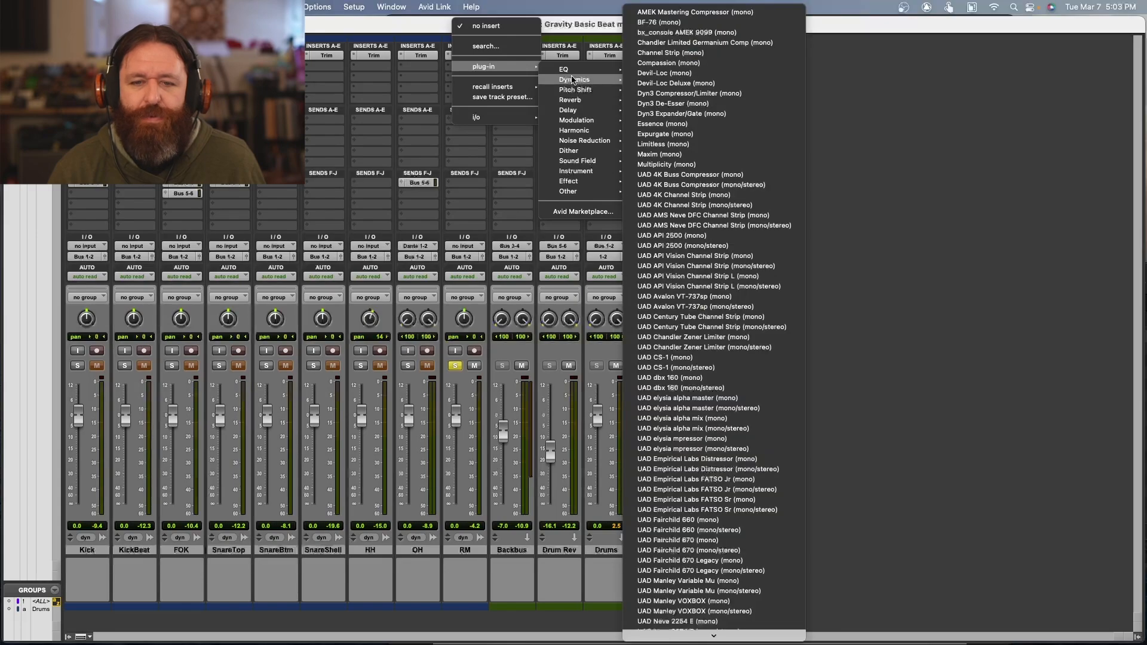
{"action": "left_click", "coordinate": [712, 75]}
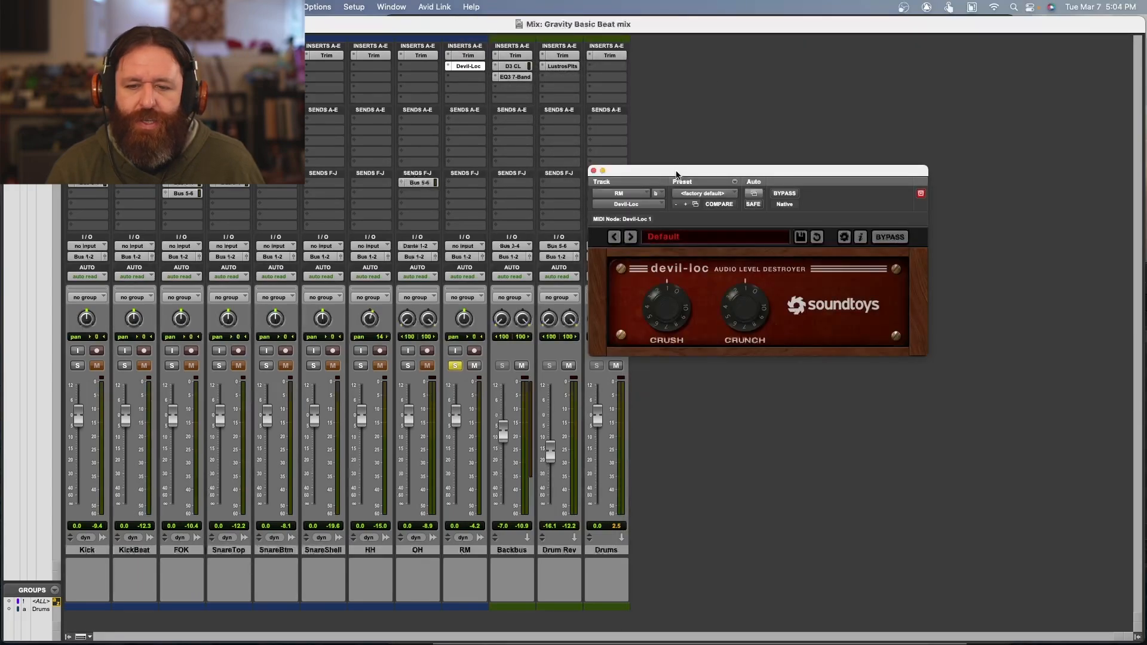
{"action": "left_click_drag", "start_coordinate": [677, 174], "coordinate": [681, 230]}
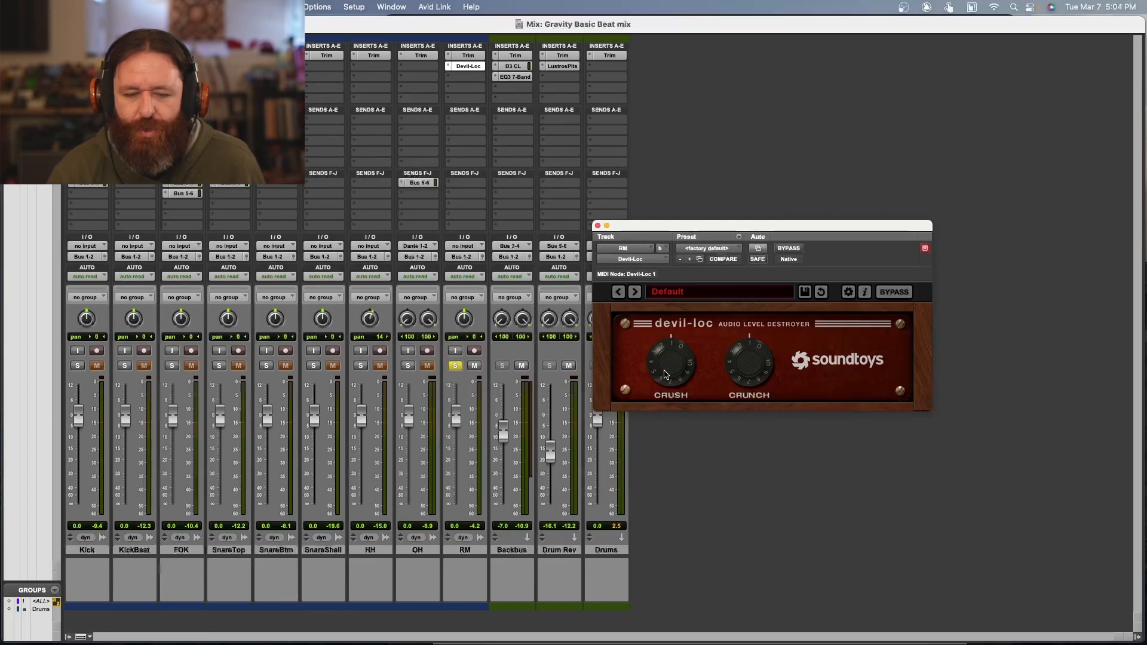
Step: Adjust the Crush and Crunch amounts in Devil-Loc on the soloed RM track during playback
{"action": "left_click_drag", "start_coordinate": [667, 374], "coordinate": [667, 350]}
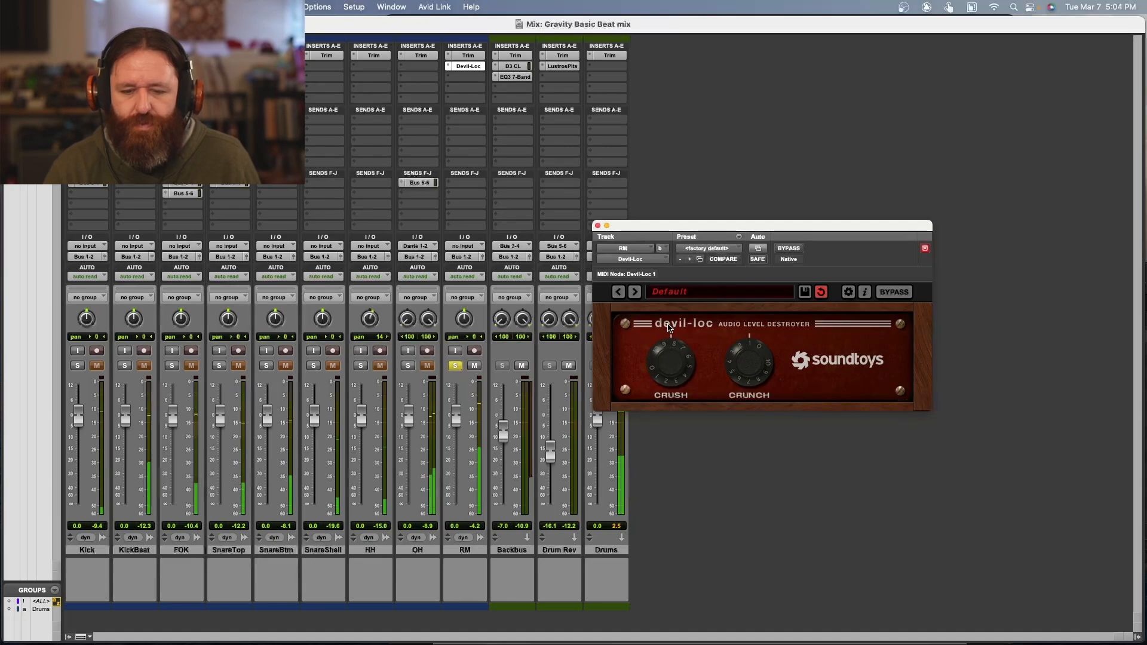
{"action": "left_click_drag", "start_coordinate": [665, 350], "coordinate": [661, 369]}
{"action": "mouse_move", "coordinate": [747, 372]}
{"action": "left_mouse_down"}
{"action": "mouse_move", "coordinate": [748, 347]}
{"action": "mouse_move", "coordinate": [739, 373]}
{"action": "left_mouse_up"}
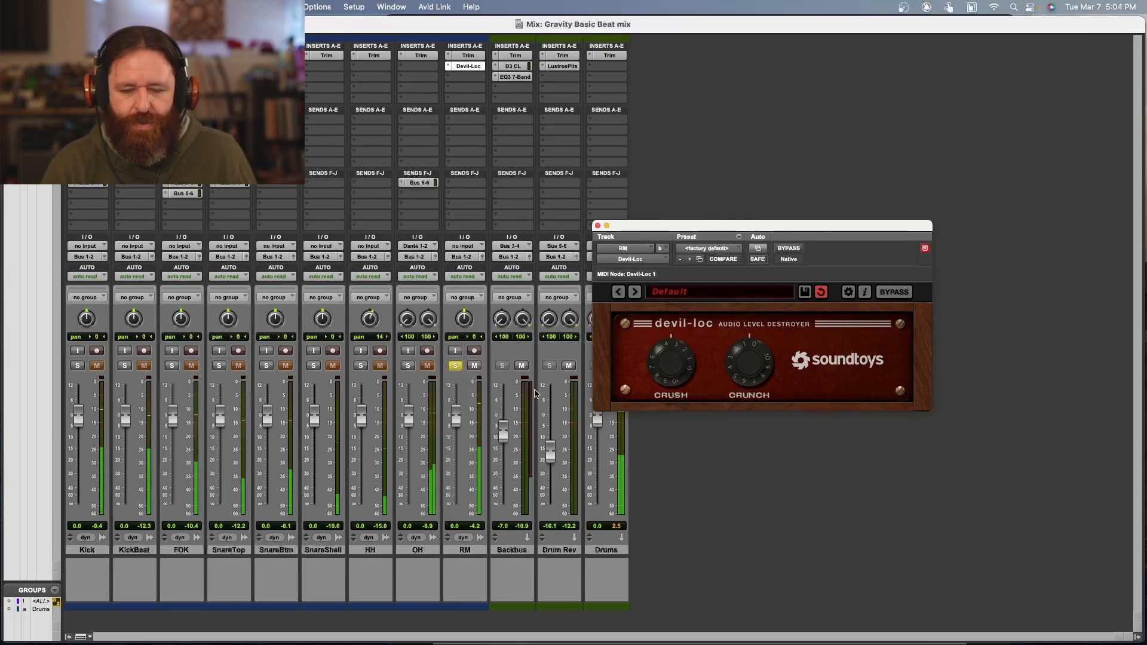
Step: Clear the RM solo, blend its fader up from silence to -7.3 dB, and compare with Devil-Loc bypassed
{"action": "left_click", "coordinate": [454, 366]}
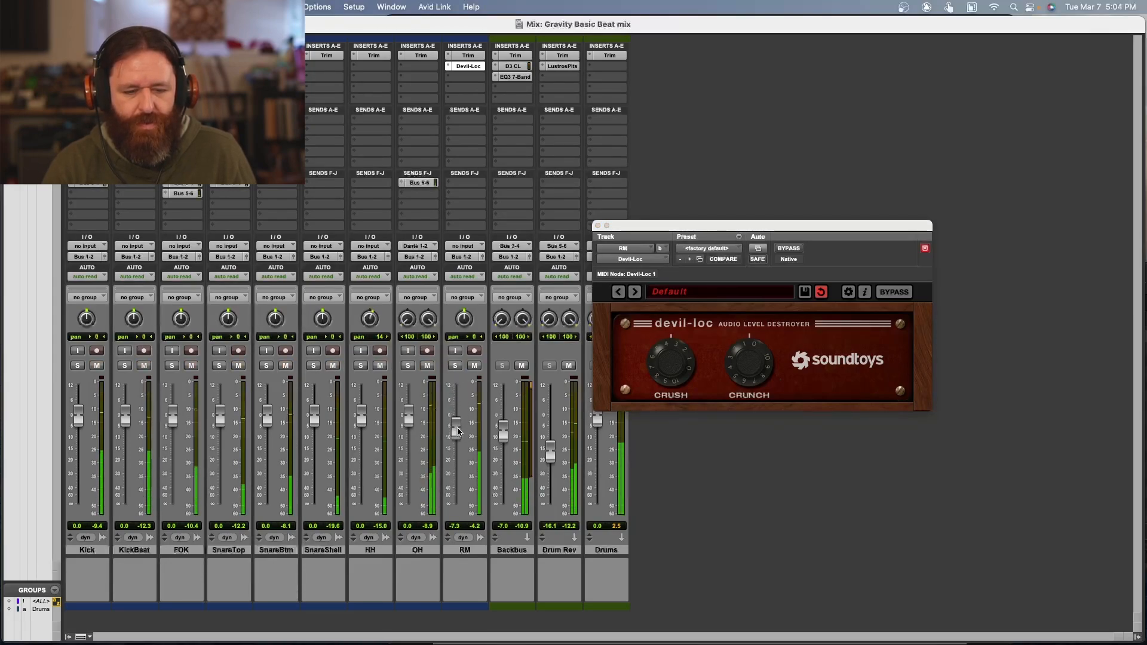
{"action": "left_click_drag", "start_coordinate": [455, 420], "coordinate": [459, 506]}
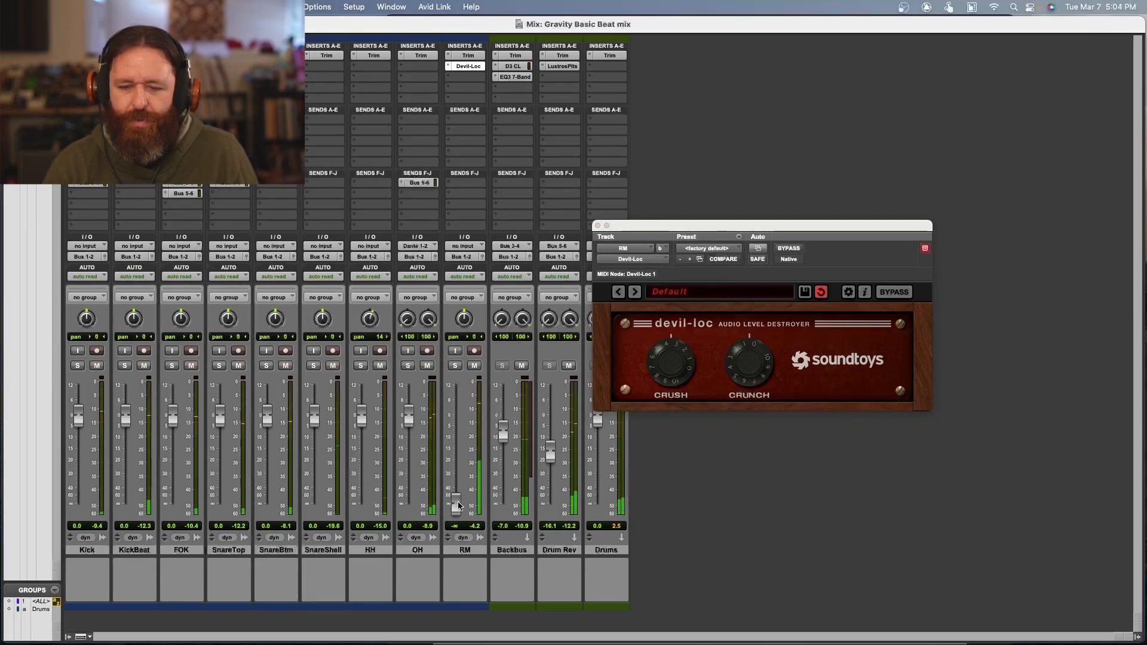
{"action": "left_click_drag", "start_coordinate": [457, 505], "coordinate": [454, 432]}
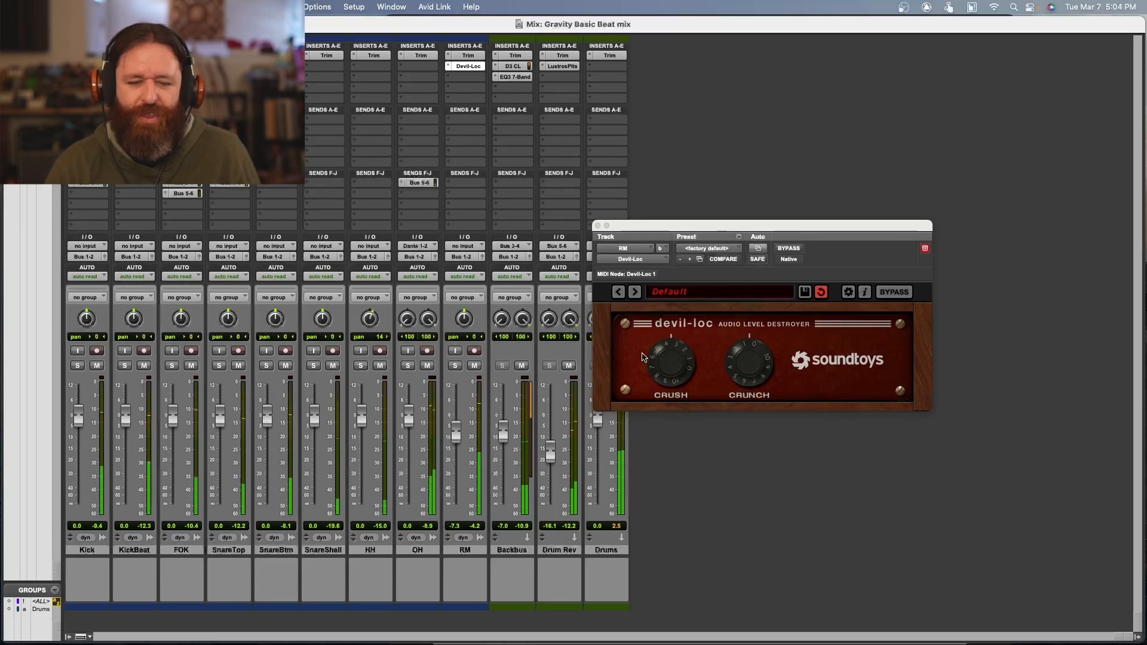
{"action": "left_click", "coordinate": [896, 292]}
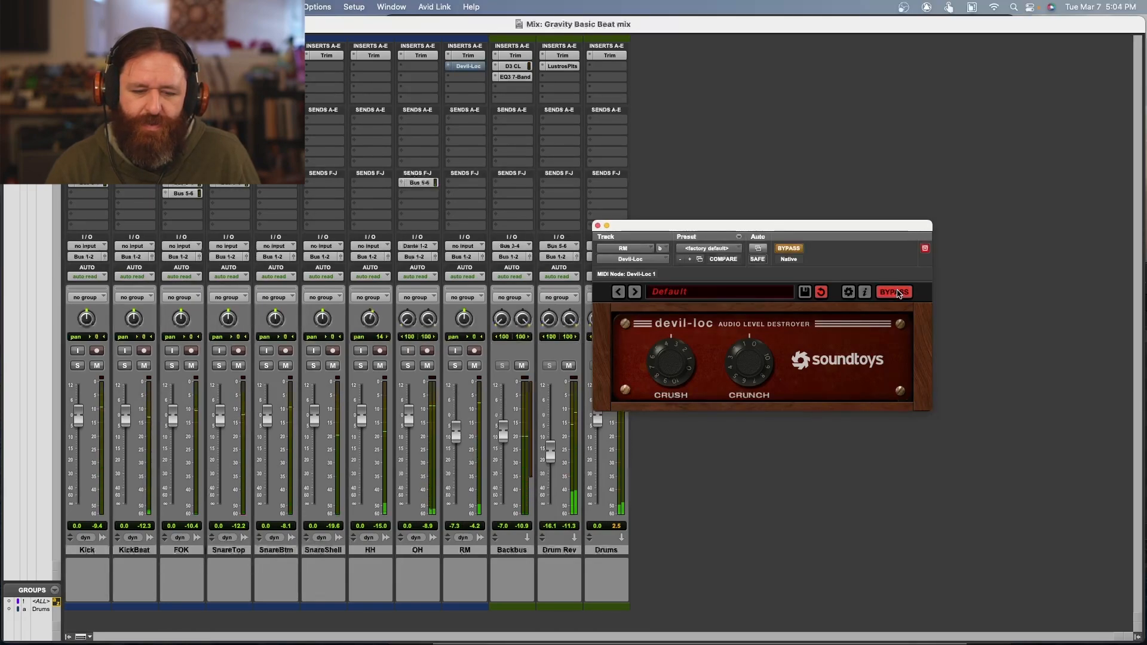
{"action": "left_click", "coordinate": [896, 292]}
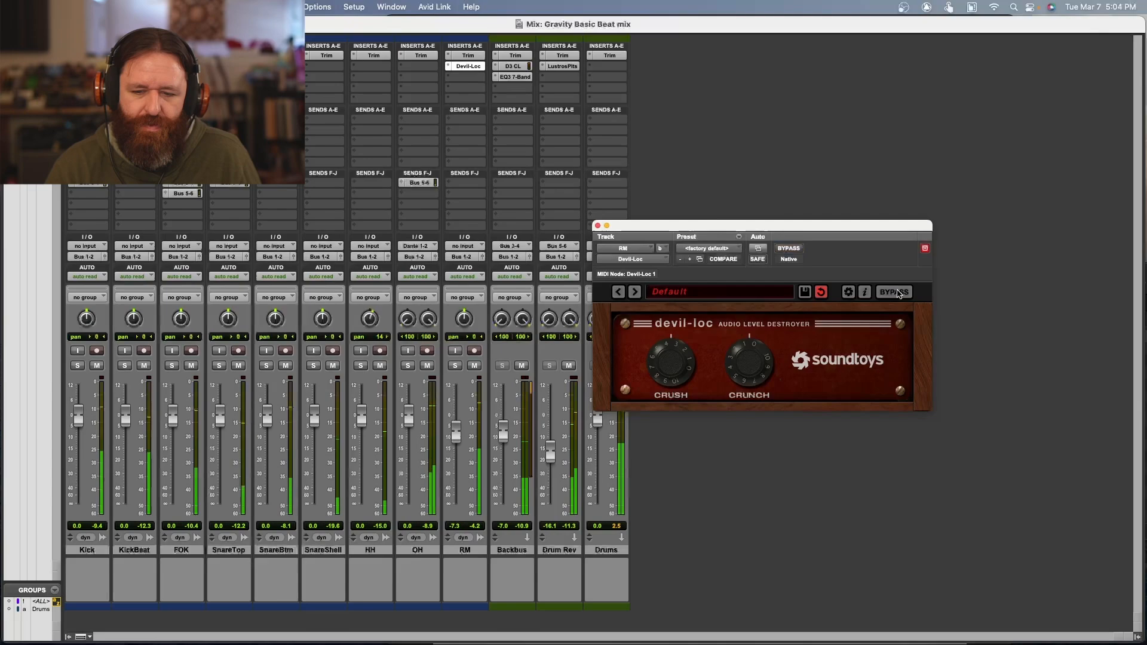
Step: Reset the RM fader to 0.0 dB, solo the track, and replace Devil-Loc with the mono UAD API 2500
{"action": "left_click", "coordinate": [453, 433], "text": "alt"}
{"action": "left_click", "coordinate": [454, 366]}
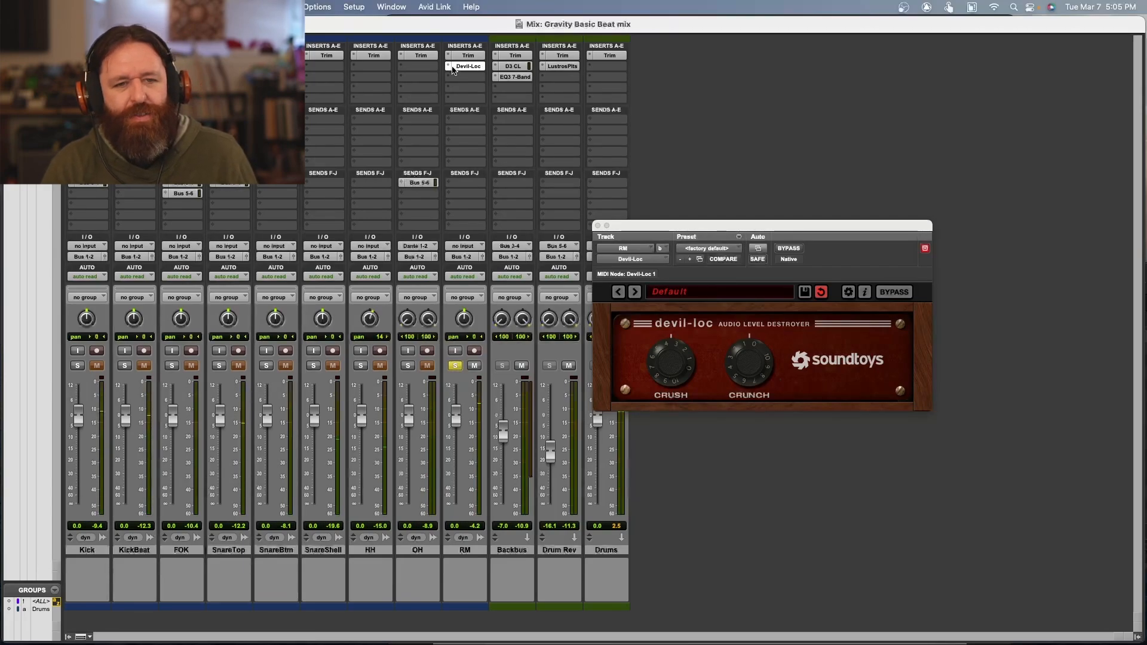
{"action": "left_click", "coordinate": [454, 76]}
{"action": "mouse_move", "coordinate": [535, 66]}
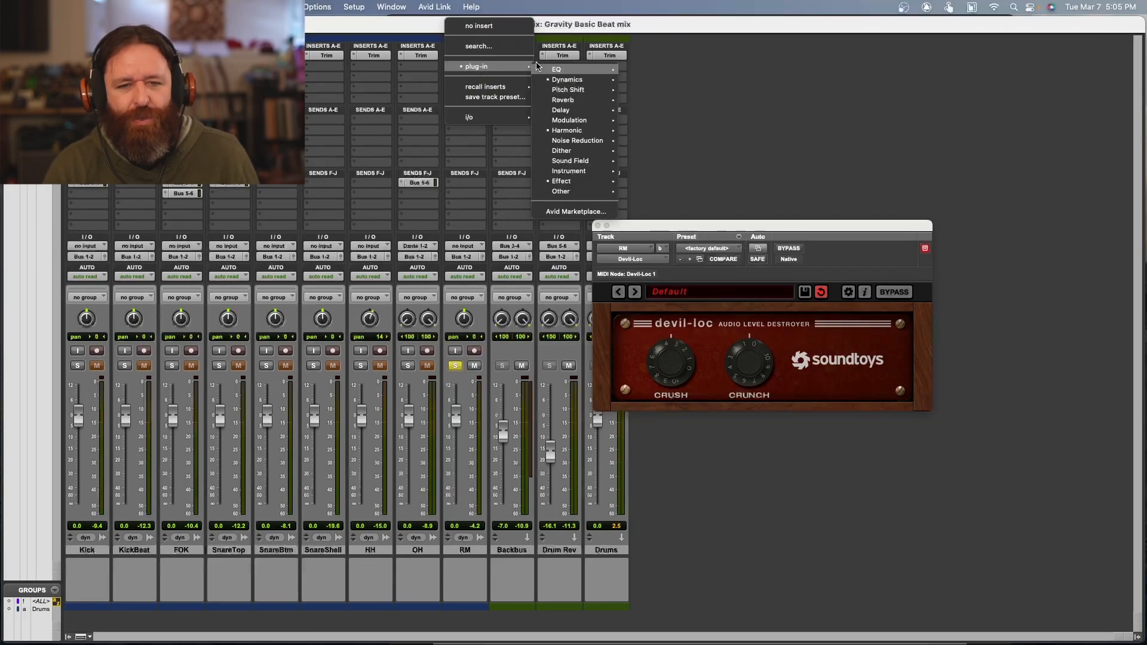
{"action": "mouse_move", "coordinate": [564, 80]}
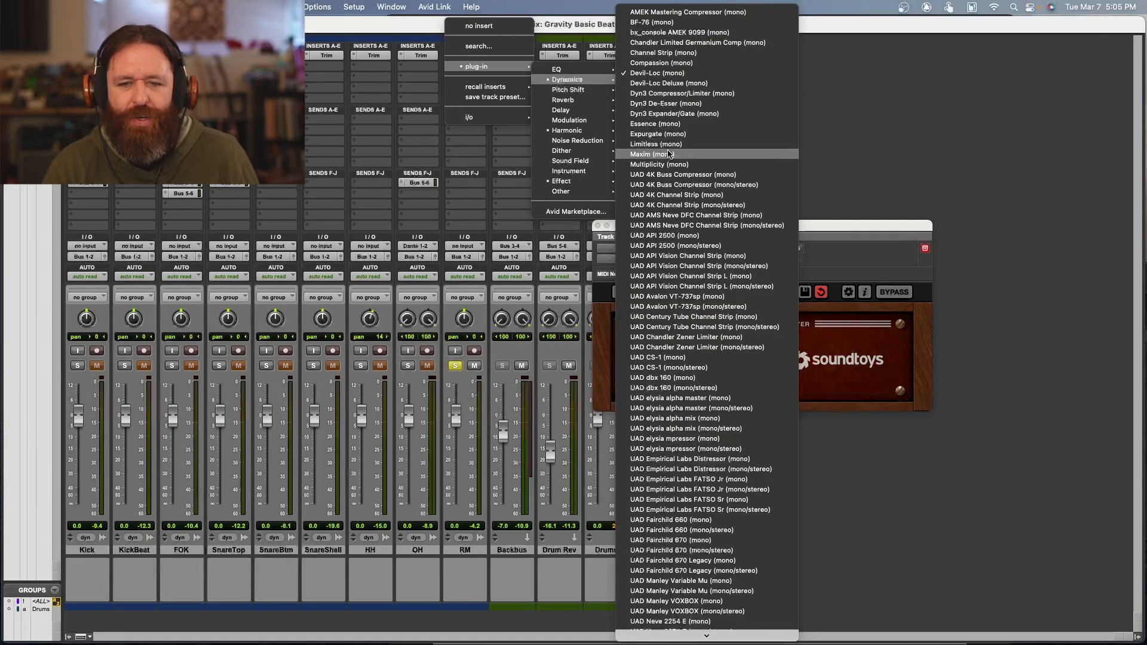
{"action": "left_click", "coordinate": [688, 236]}
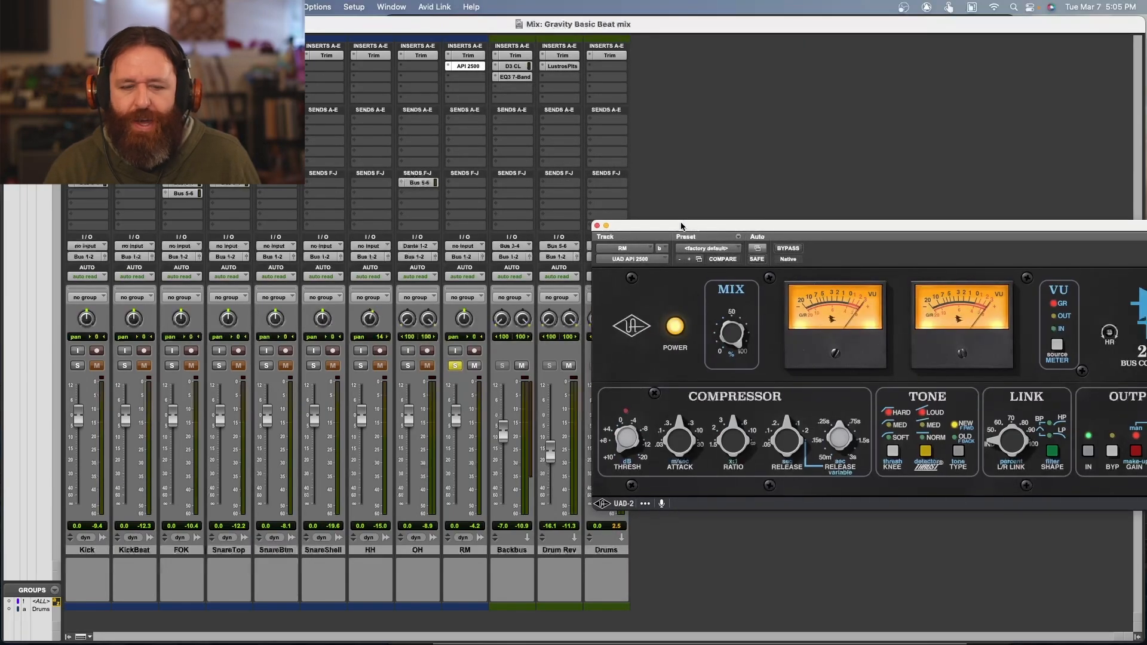
{"action": "left_click_drag", "start_coordinate": [682, 227], "coordinate": [371, 217]}
Step: Dial in the API 2500 on the soloed RM track, choosing a faster attack and a faster release
{"action": "left_click_drag", "start_coordinate": [421, 326], "coordinate": [405, 252]}
{"action": "left_click", "coordinate": [404, 250]}
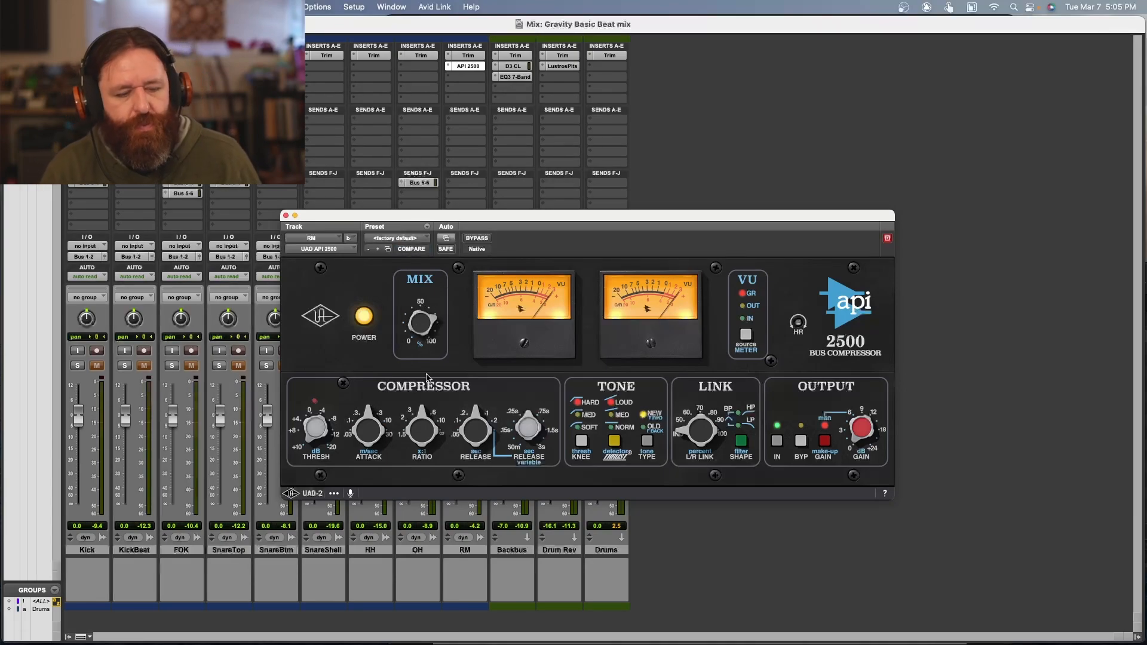
{"action": "left_click_drag", "start_coordinate": [424, 441], "coordinate": [423, 444]}
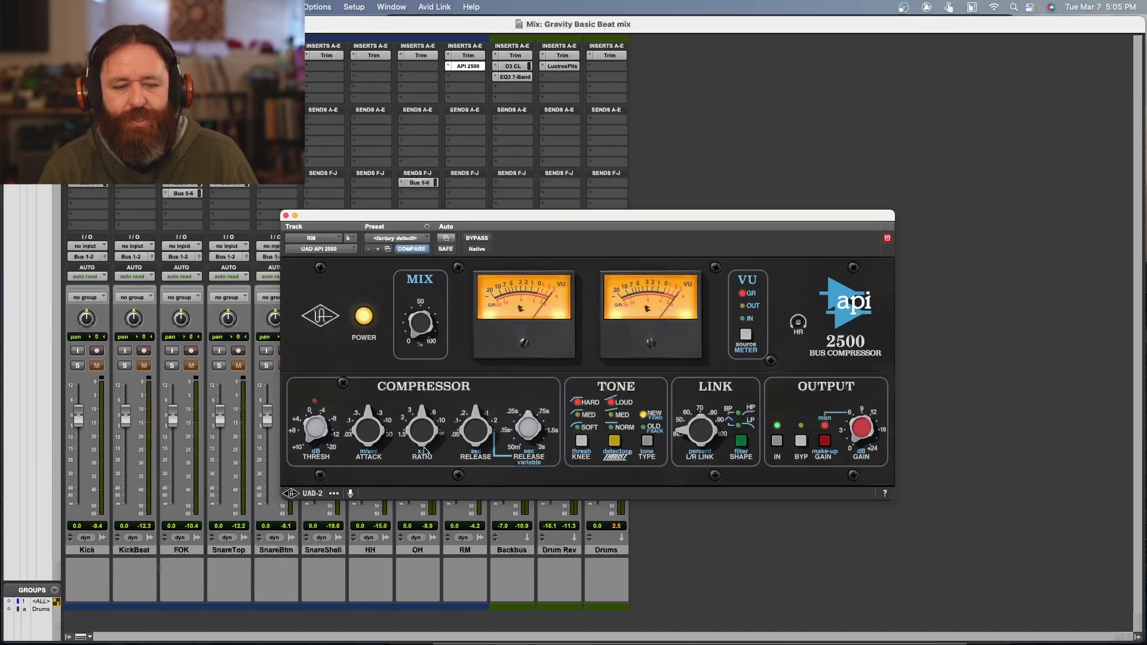
{"action": "left_click_drag", "start_coordinate": [416, 218], "coordinate": [531, 240]}
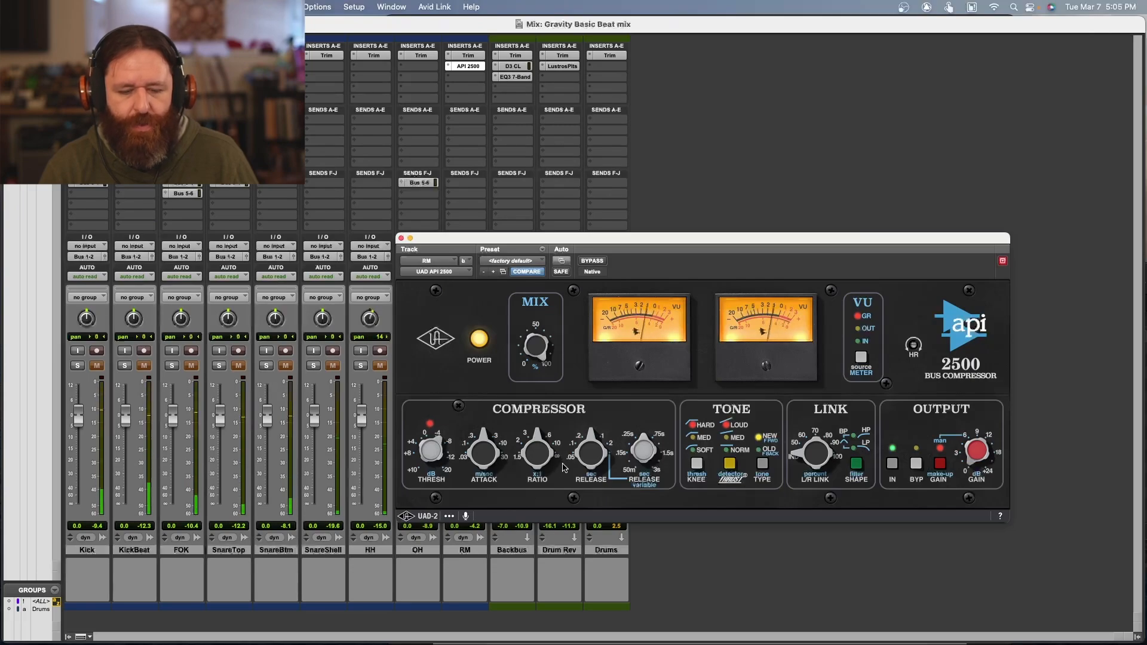
{"action": "left_click_drag", "start_coordinate": [476, 457], "coordinate": [478, 462]}
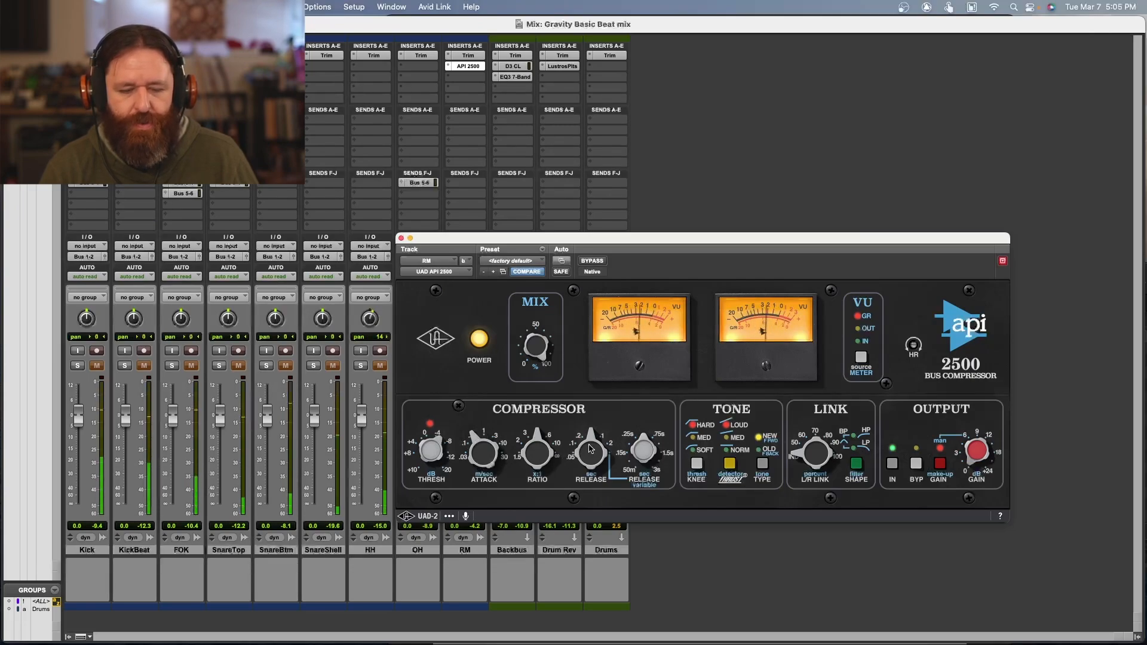
{"action": "left_click_drag", "start_coordinate": [590, 450], "coordinate": [579, 463]}
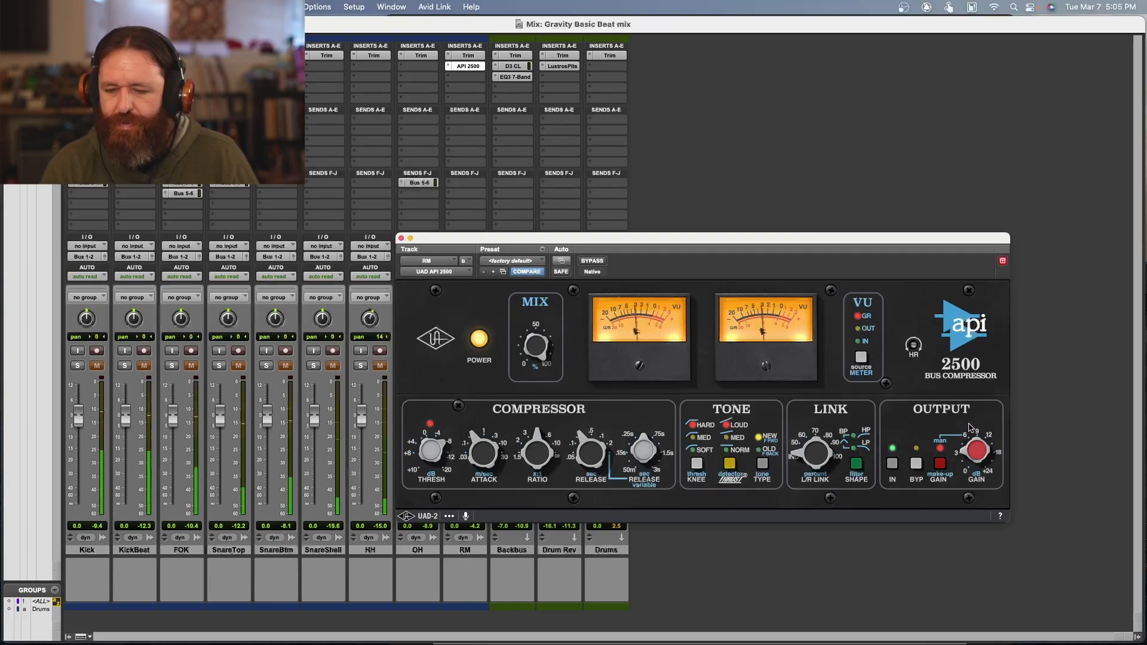
Step: Compare the soloed RM track with the API 2500 powered off and on
{"action": "left_click", "coordinate": [478, 339]}
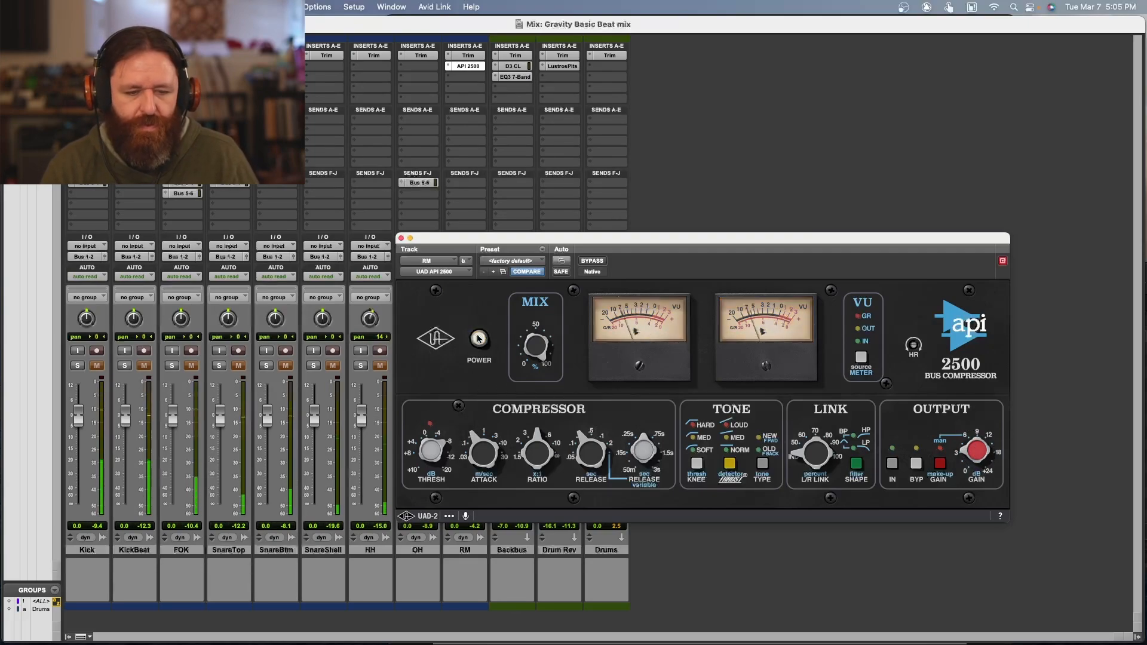
{"action": "left_click", "coordinate": [479, 339]}
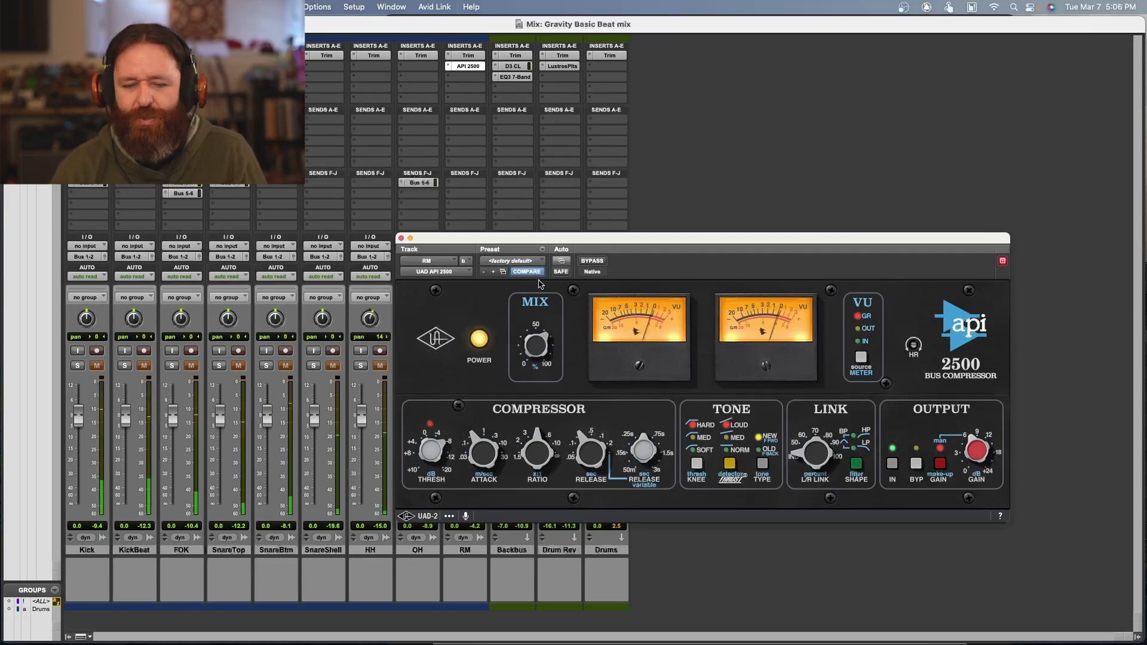
{"action": "left_click", "coordinate": [485, 346]}
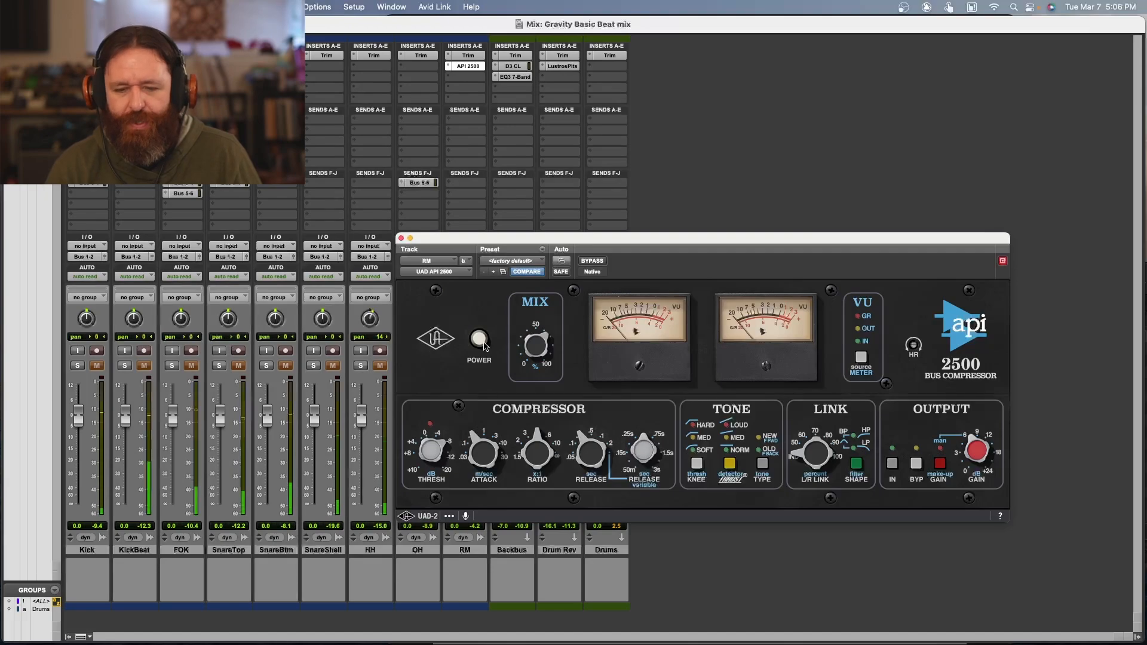
{"action": "left_click", "coordinate": [480, 340]}
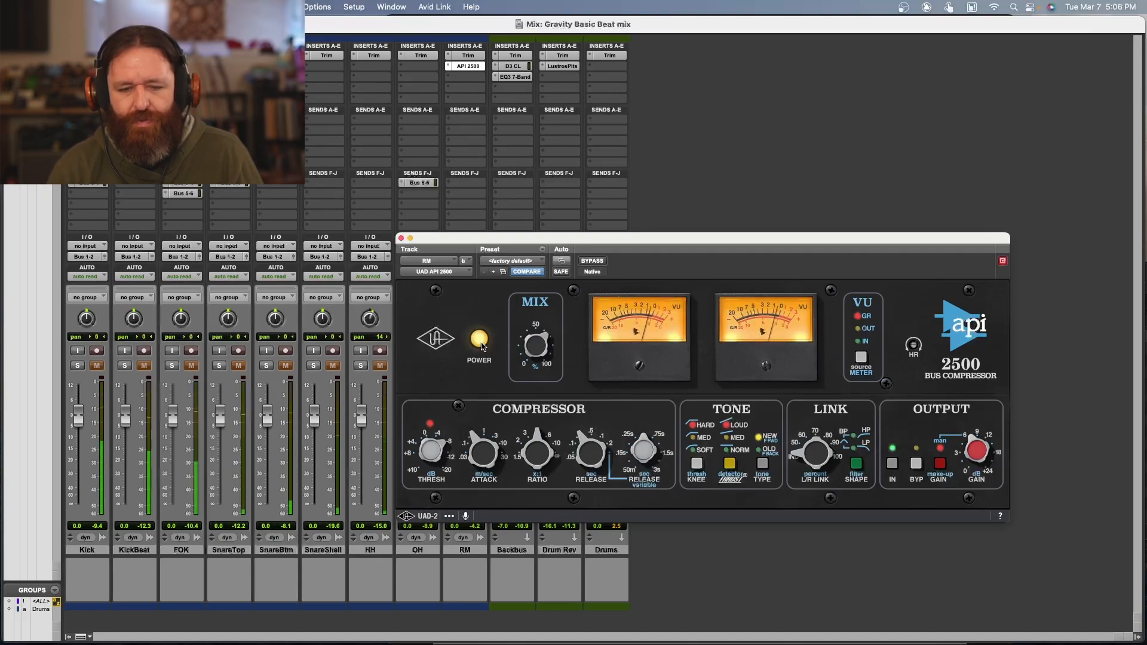
{"action": "left_click", "coordinate": [480, 341]}
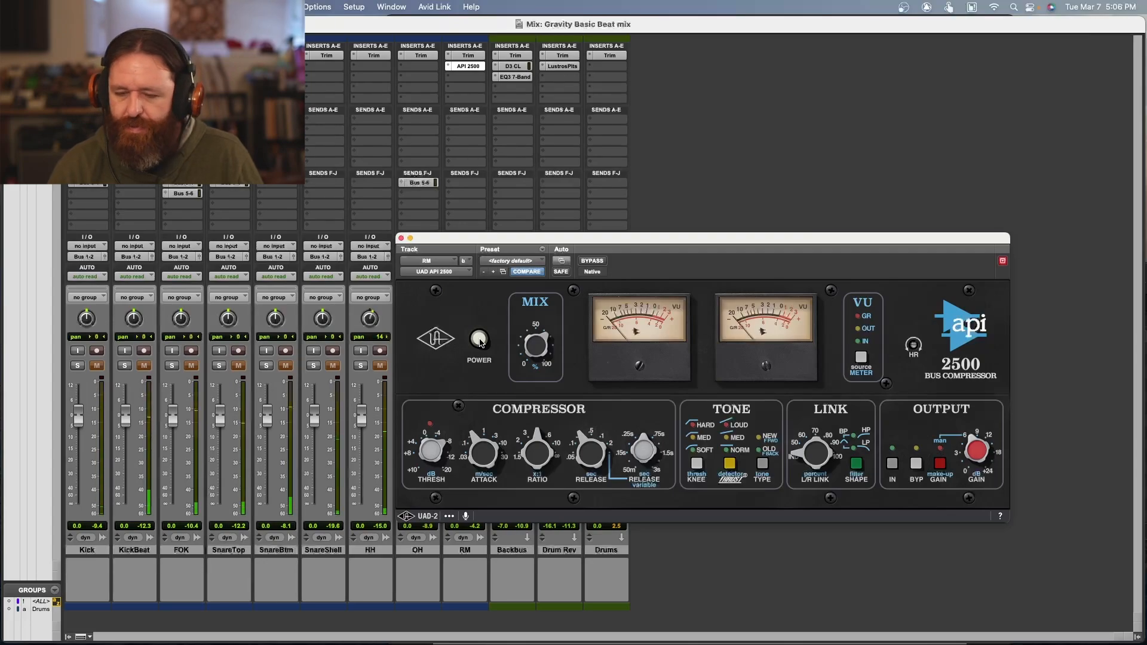
{"action": "left_click", "coordinate": [481, 343]}
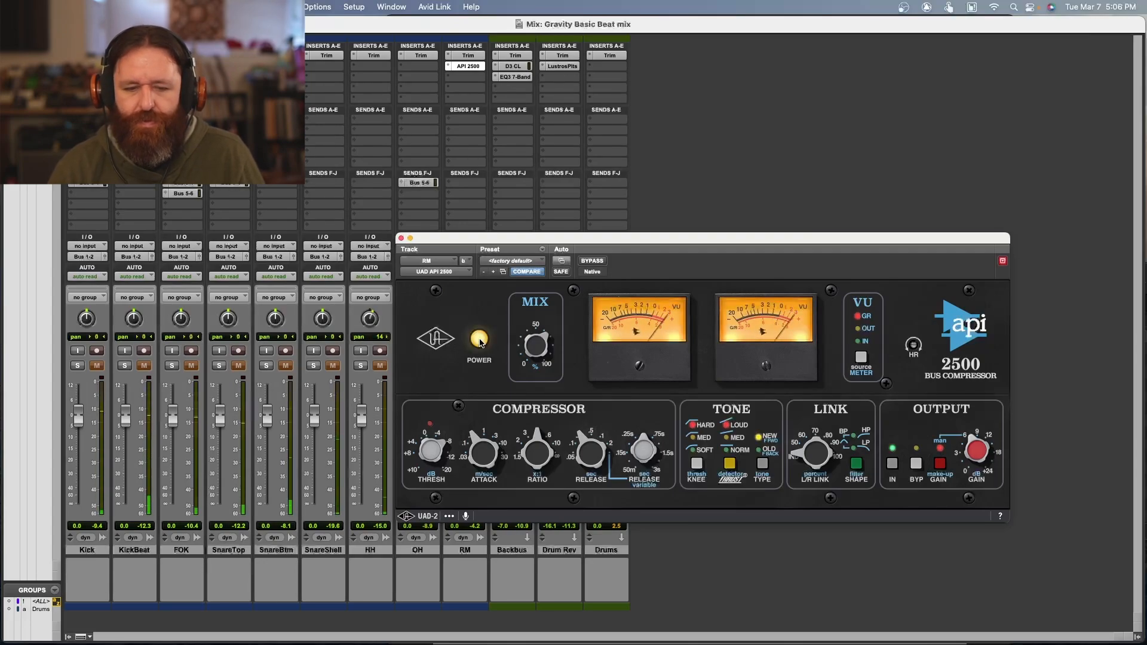
Step: Close the API 2500, clear the RM solo, and lower the RM fader to -5.7 dB in the mix
{"action": "left_click", "coordinate": [402, 239]}
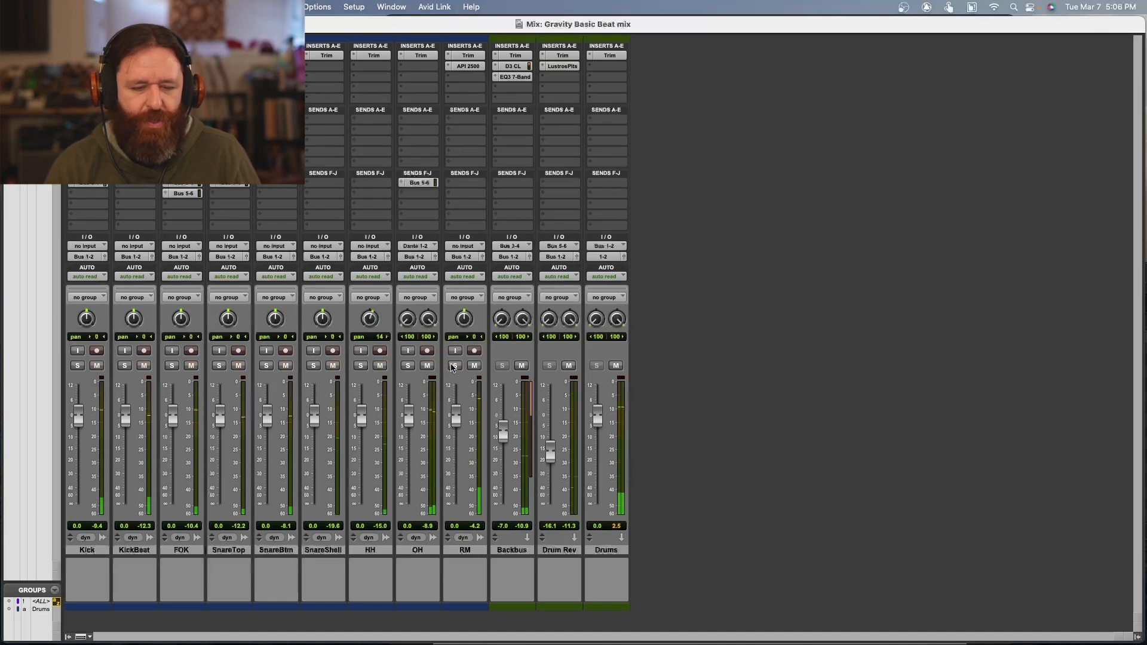
{"action": "mouse_move", "coordinate": [456, 416]}
{"action": "left_mouse_down"}
{"action": "mouse_move", "coordinate": [465, 476]}
{"action": "mouse_move", "coordinate": [458, 429]}
{"action": "left_mouse_up"}
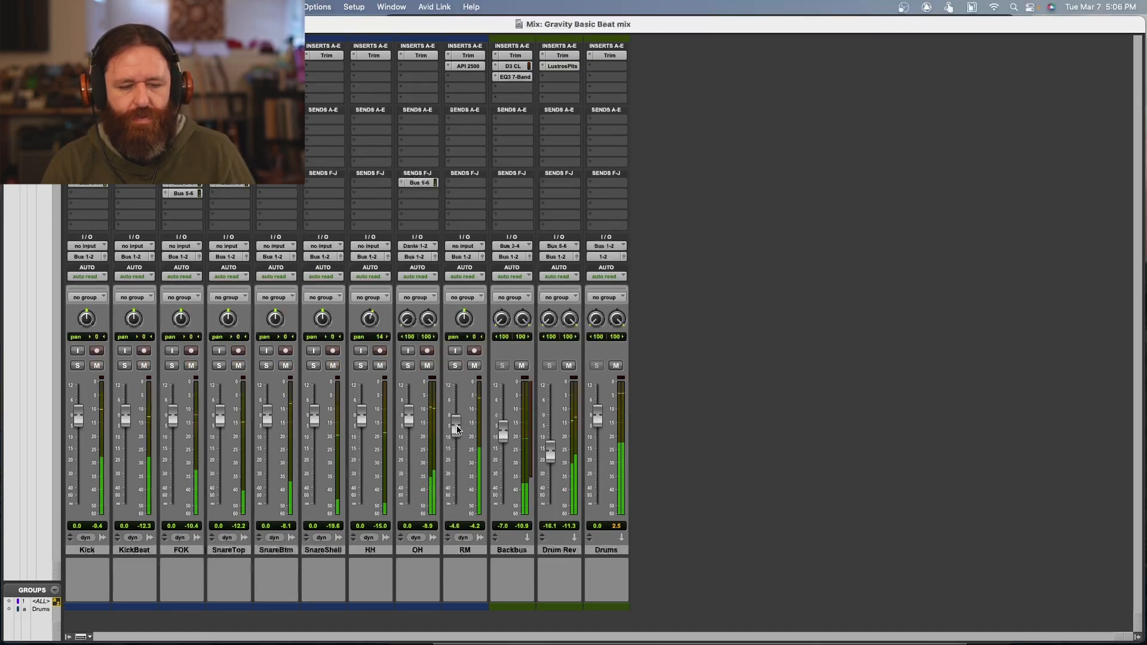
Step: Reopen the API 2500 on RM and compare the full drum mix with the compressor powered off and on
{"action": "left_click", "coordinate": [465, 67]}
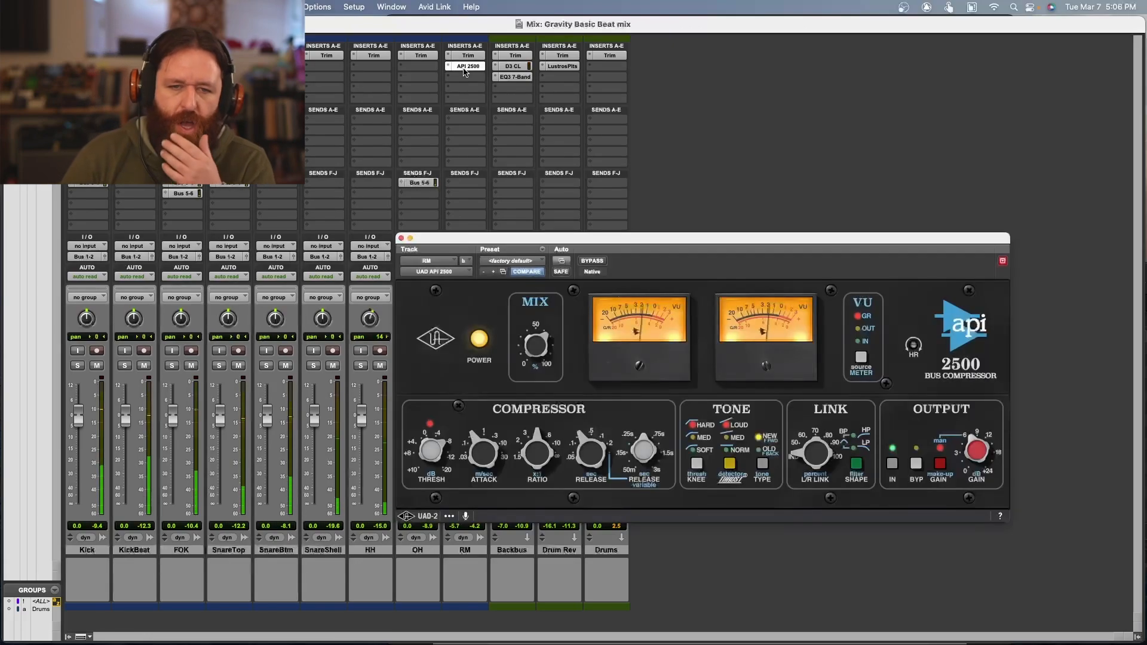
{"action": "left_click", "coordinate": [480, 341]}
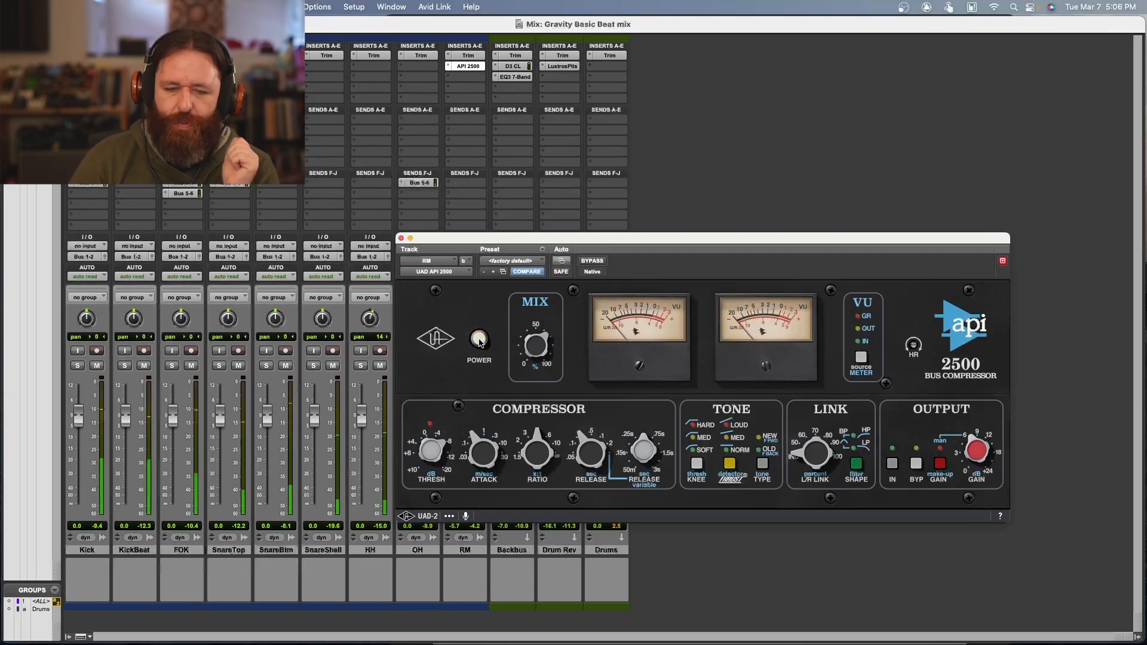
{"action": "left_click", "coordinate": [480, 341]}
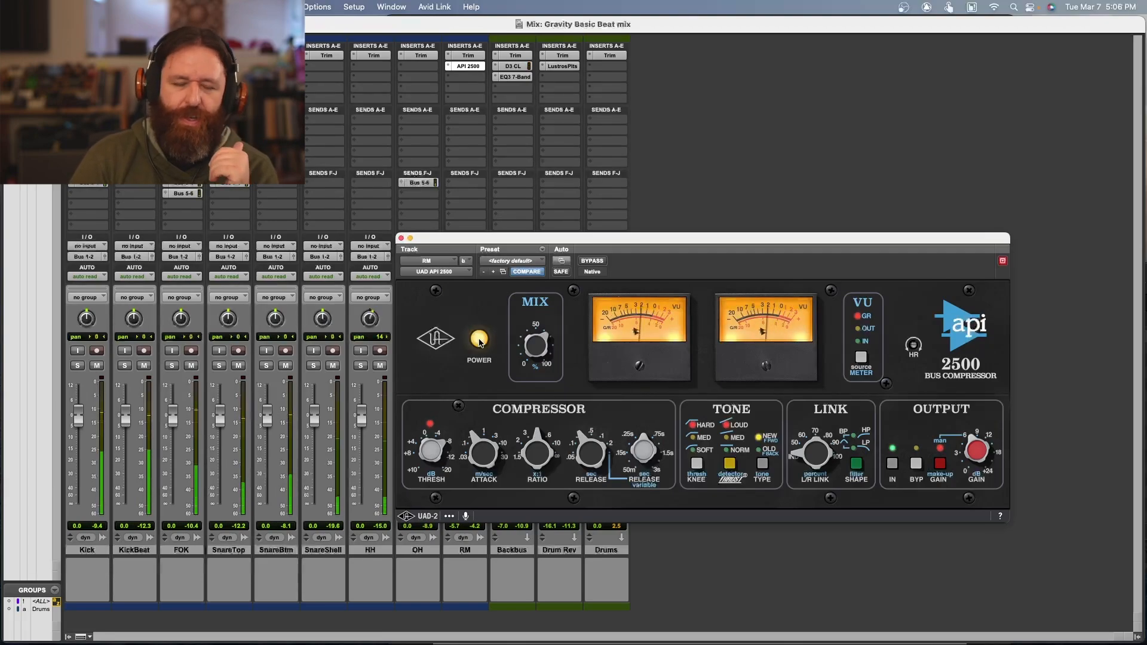
{"action": "left_click", "coordinate": [480, 341]}
{"action": "left_click", "coordinate": [480, 341]}
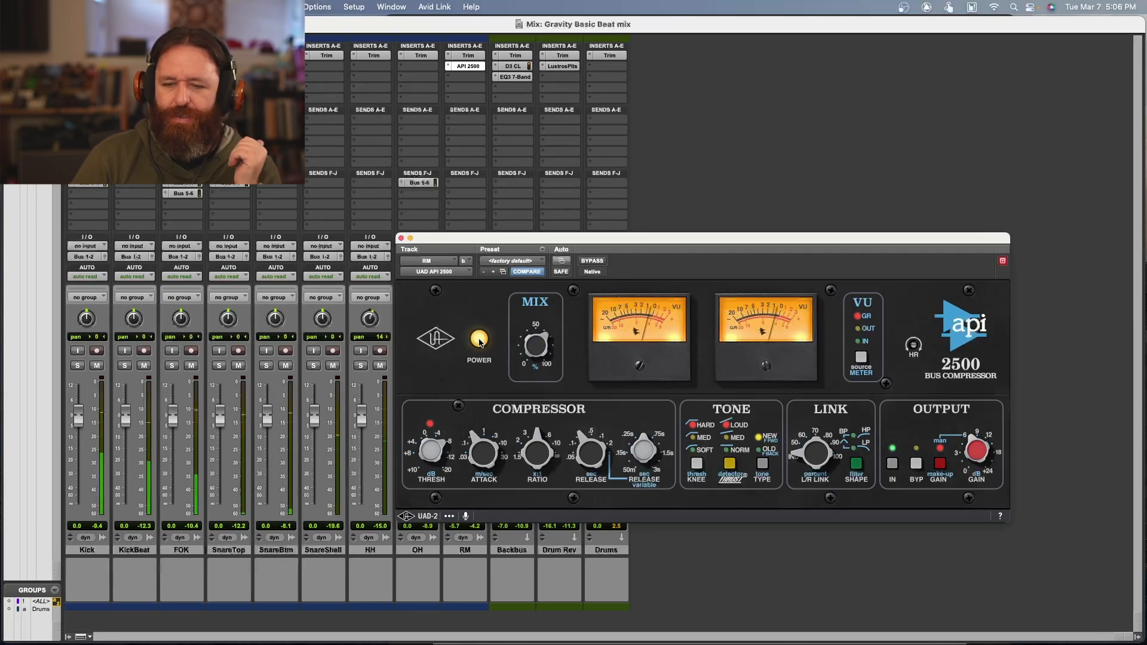